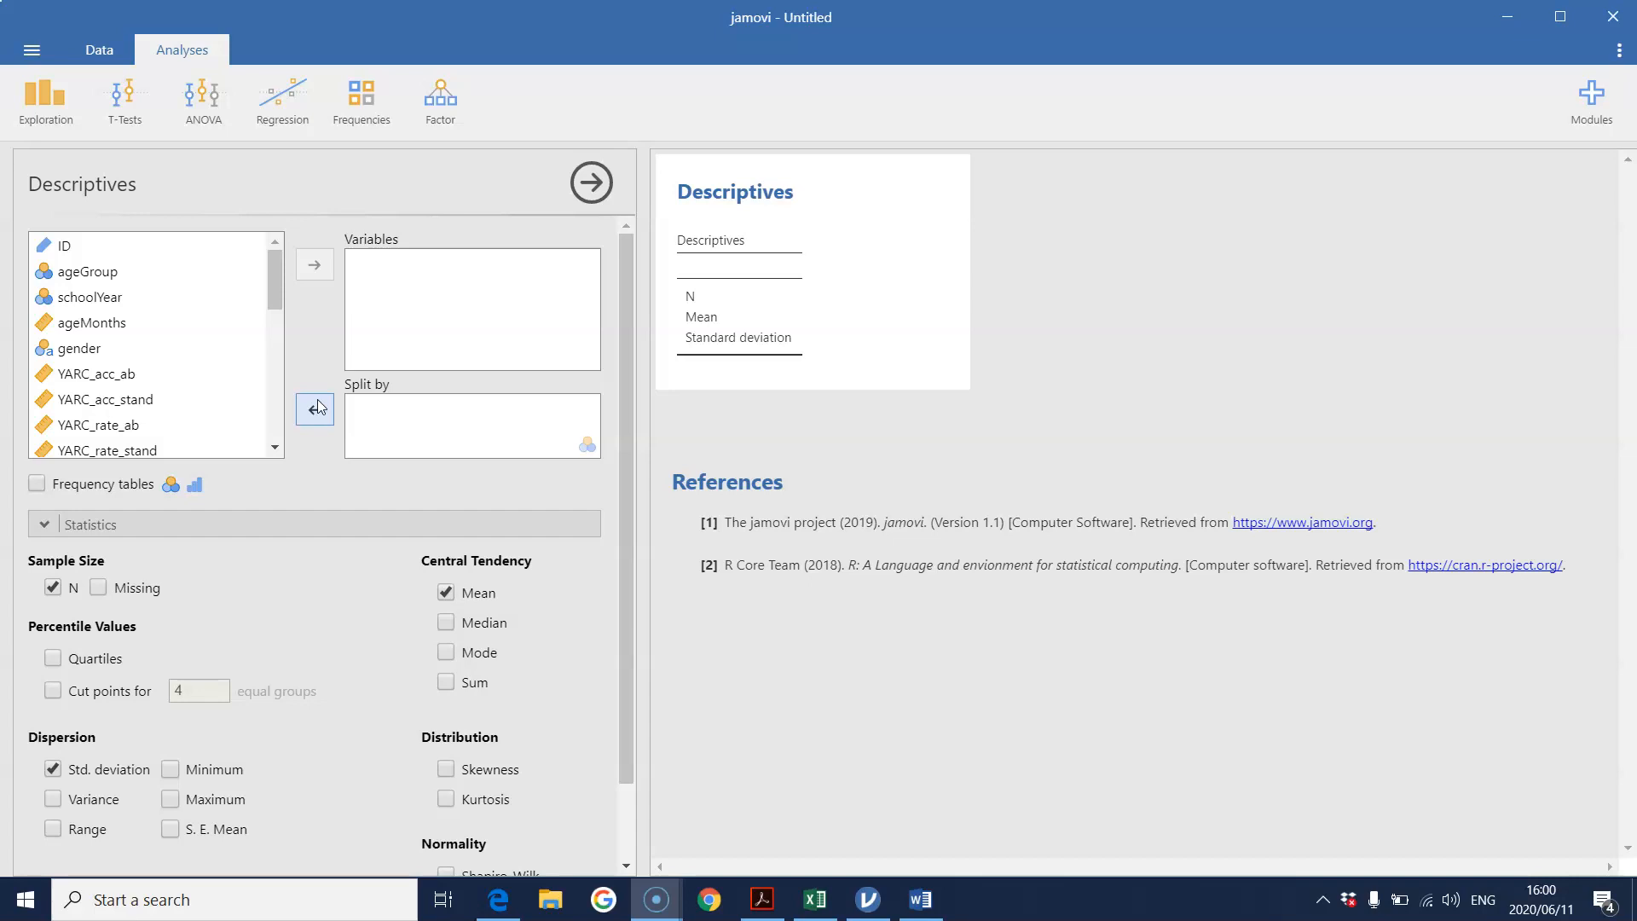
Split the descriptives by ageGroup.
click(205, 274)
click(318, 409)
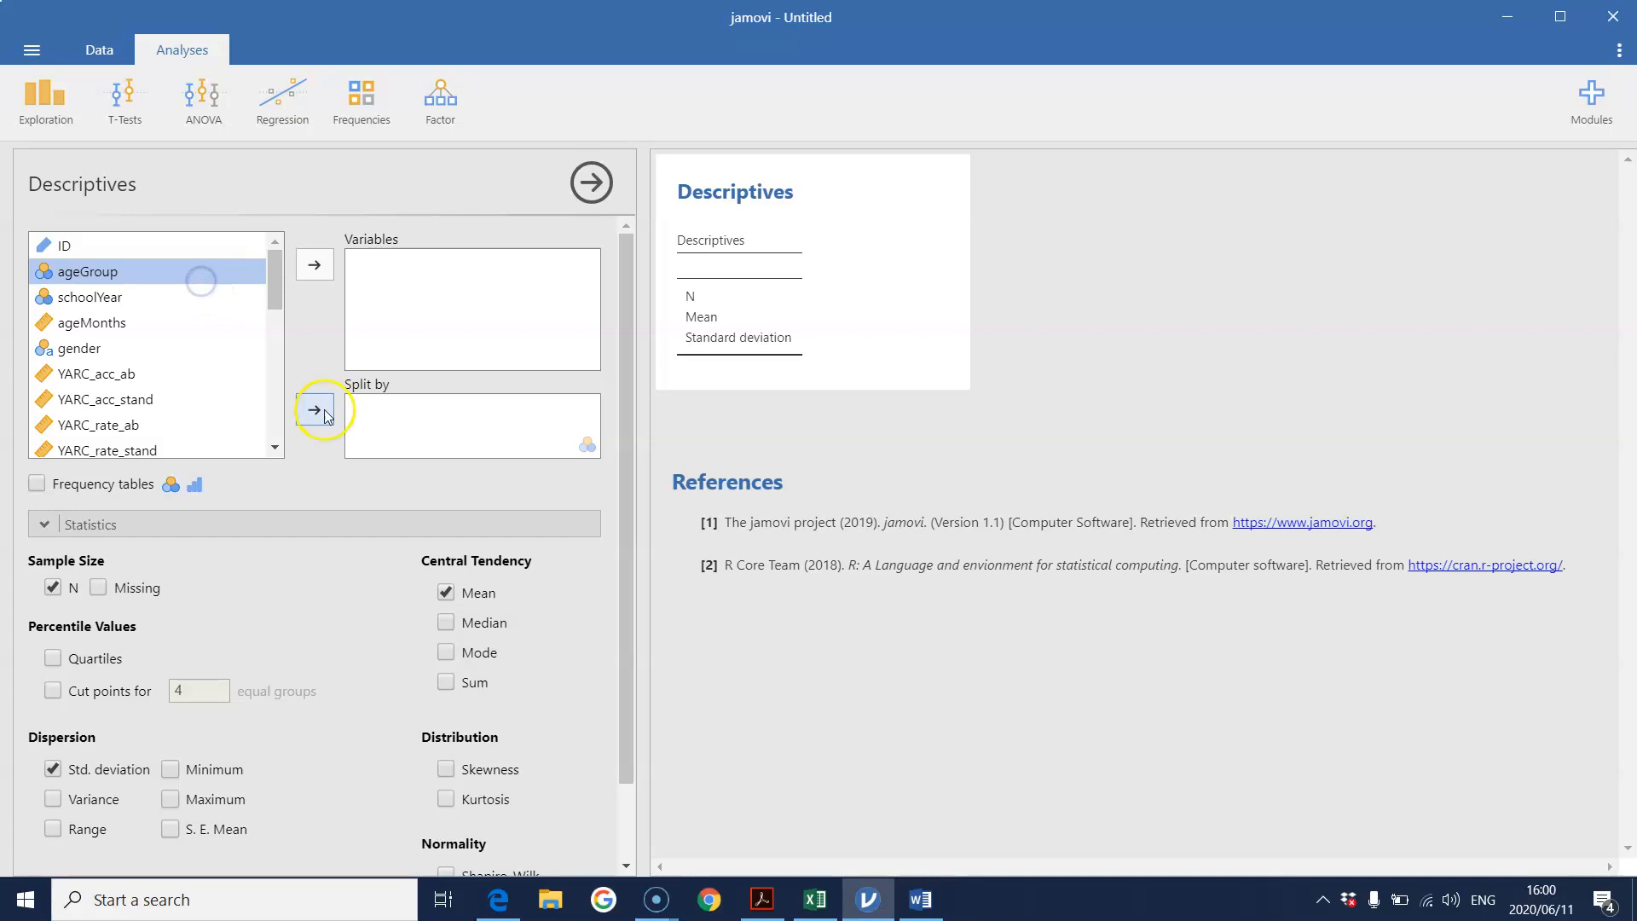
click(319, 410)
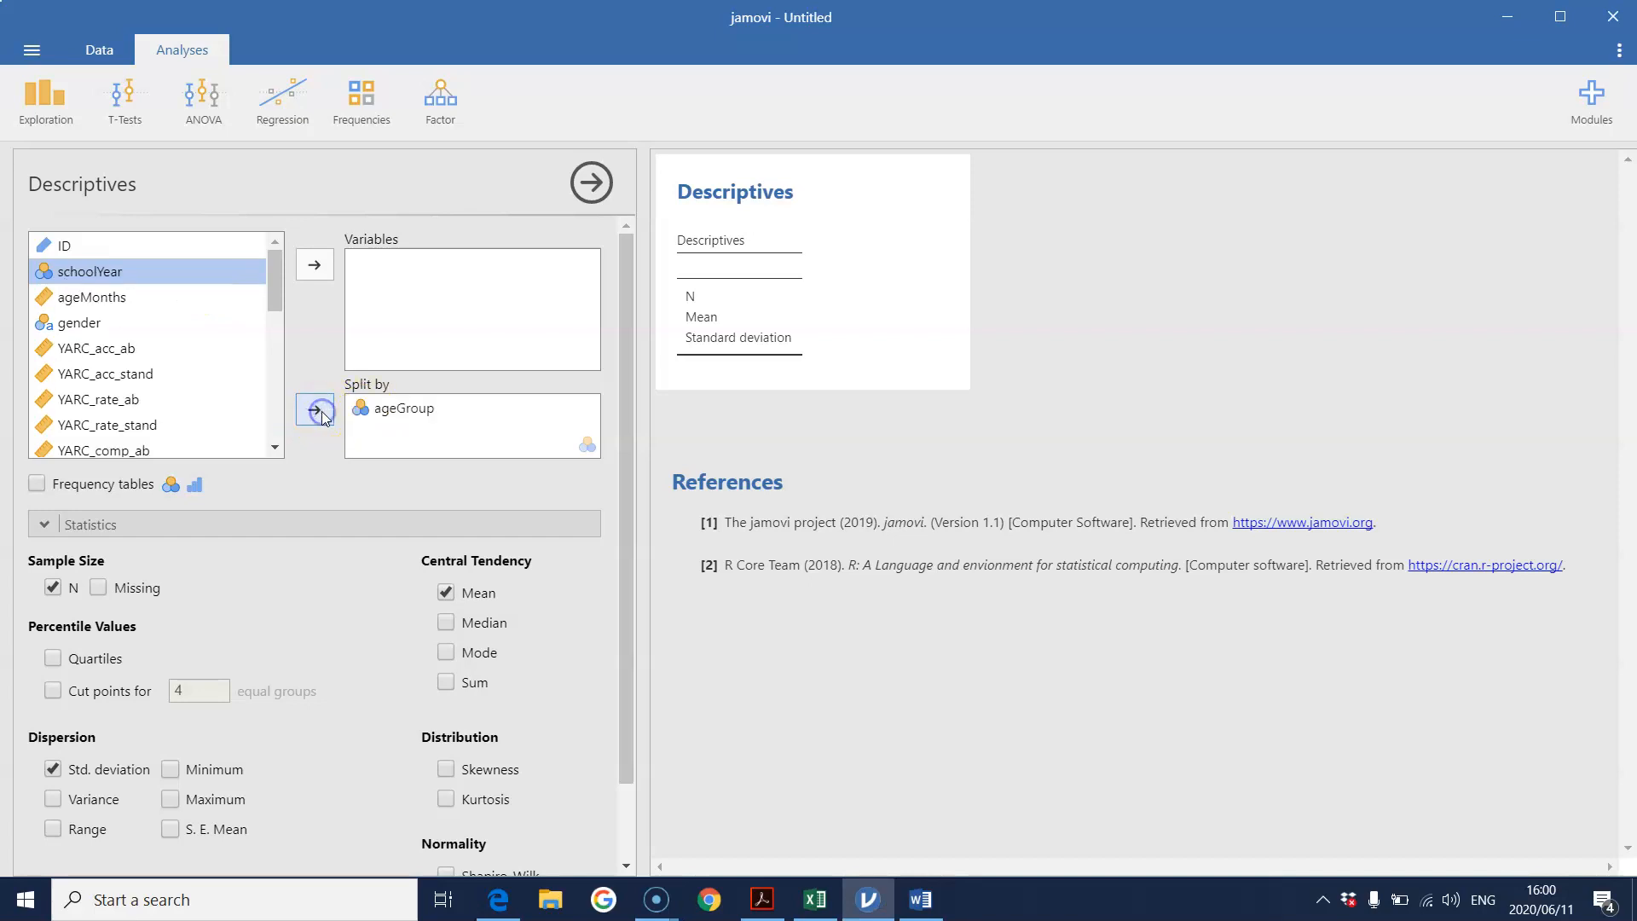
Add vocab and CTOPP_PE_raw as variables in the descriptives analysis.
drag(279, 291, 276, 375)
click(238, 316)
click(314, 266)
click(230, 309)
click(314, 265)
Add the six variables MA_IA, MA_DA, MA_CA, MA_IJ, MA_DJ and MA_CJ to the descriptives analysis.
click(229, 324)
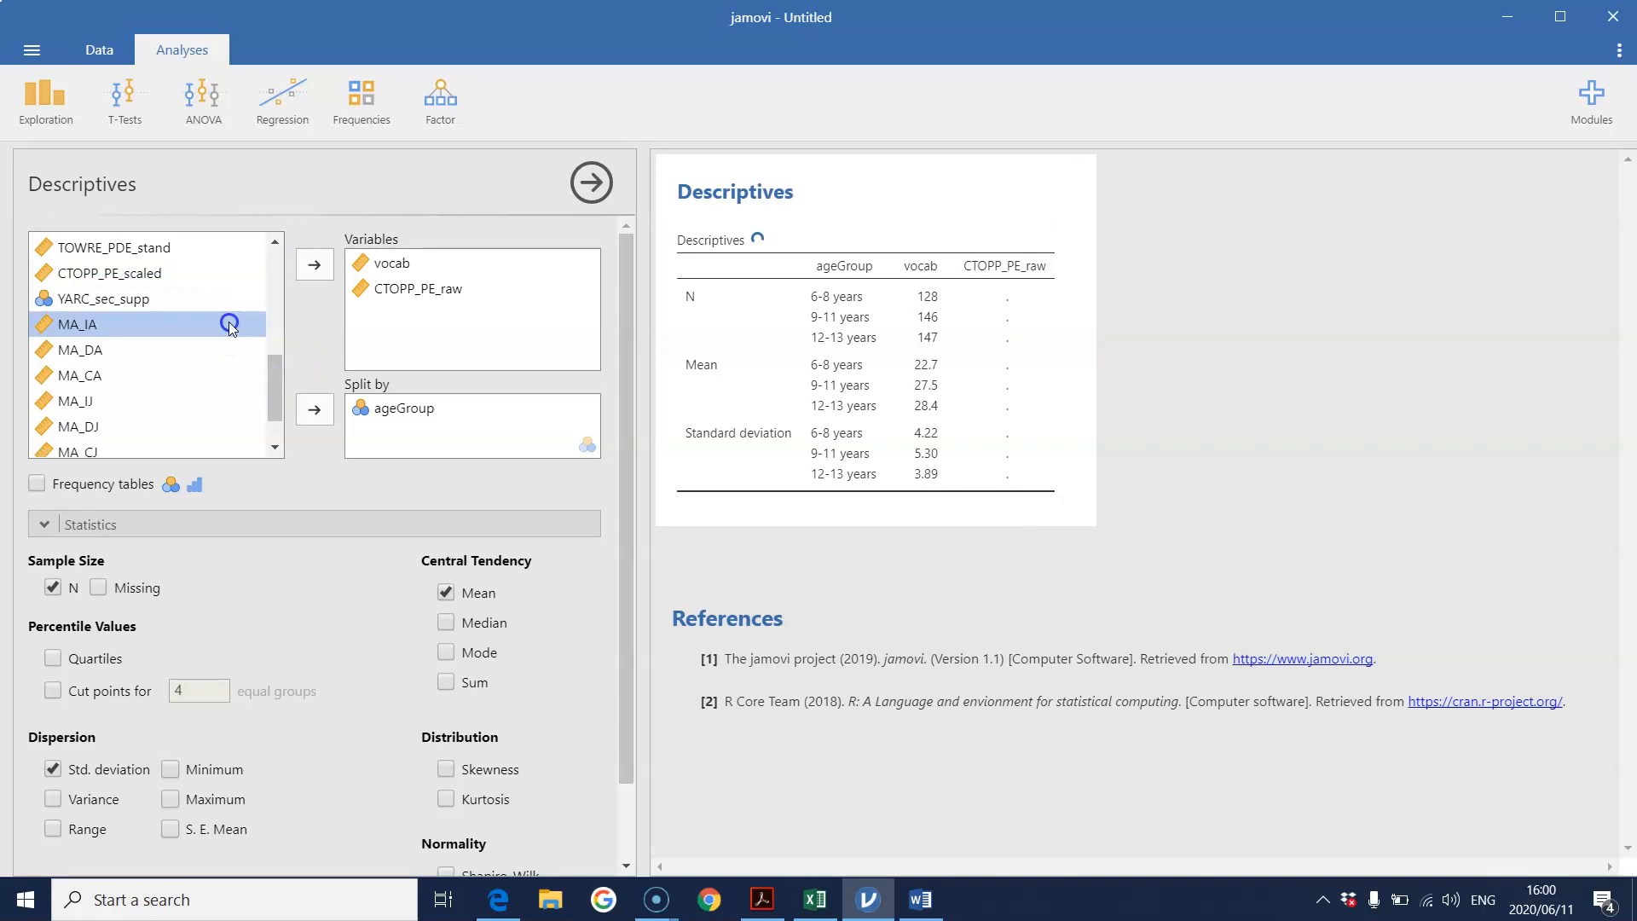
click(308, 271)
click(308, 271)
click(309, 272)
click(308, 271)
click(309, 271)
click(307, 275)
Add YARC_comp_stand to the variables of the descriptives analysis.
drag(278, 375, 272, 310)
click(234, 381)
click(317, 267)
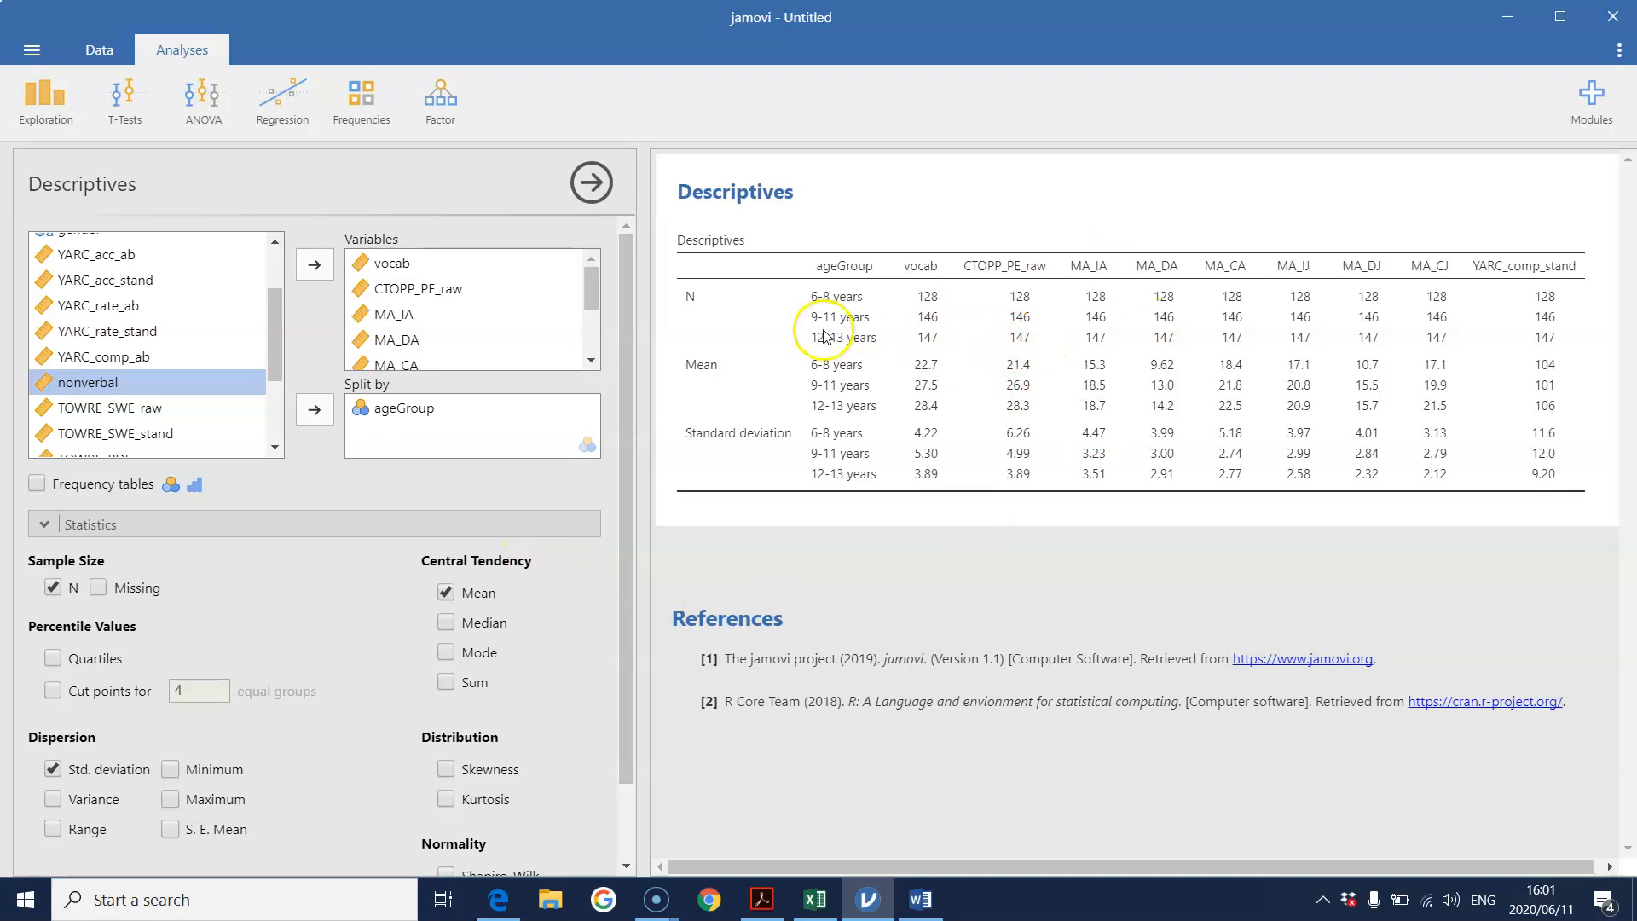
Copy the Descriptives results table, switch to Excel and paste it at cell B2, matching the destination formatting.
right_click(821, 279)
click(866, 283)
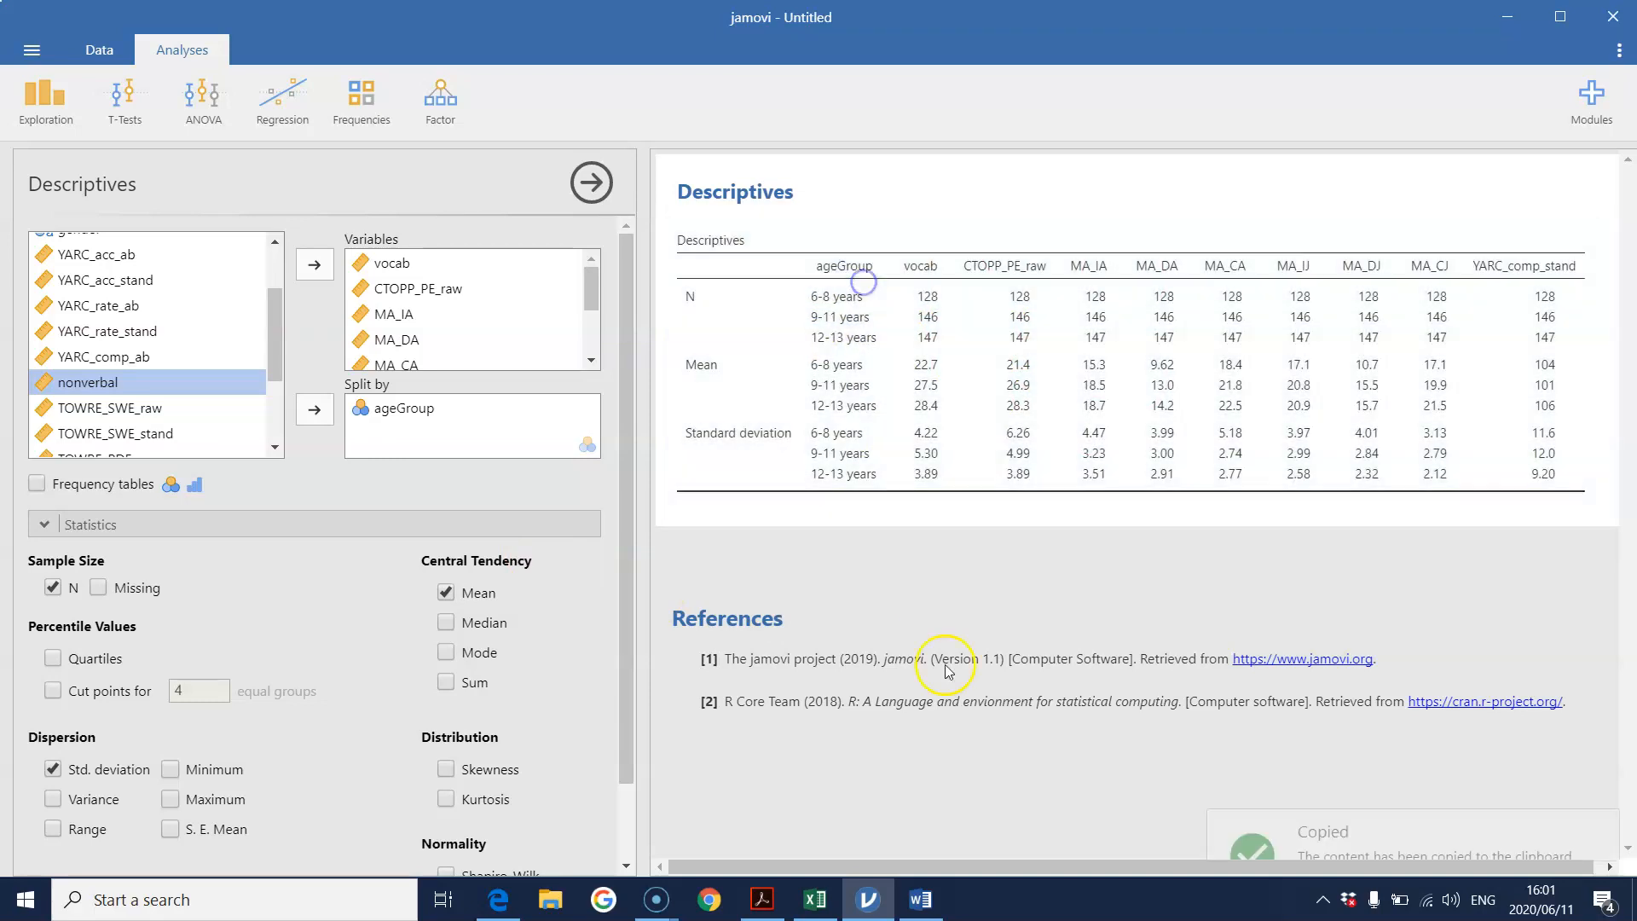
click(816, 895)
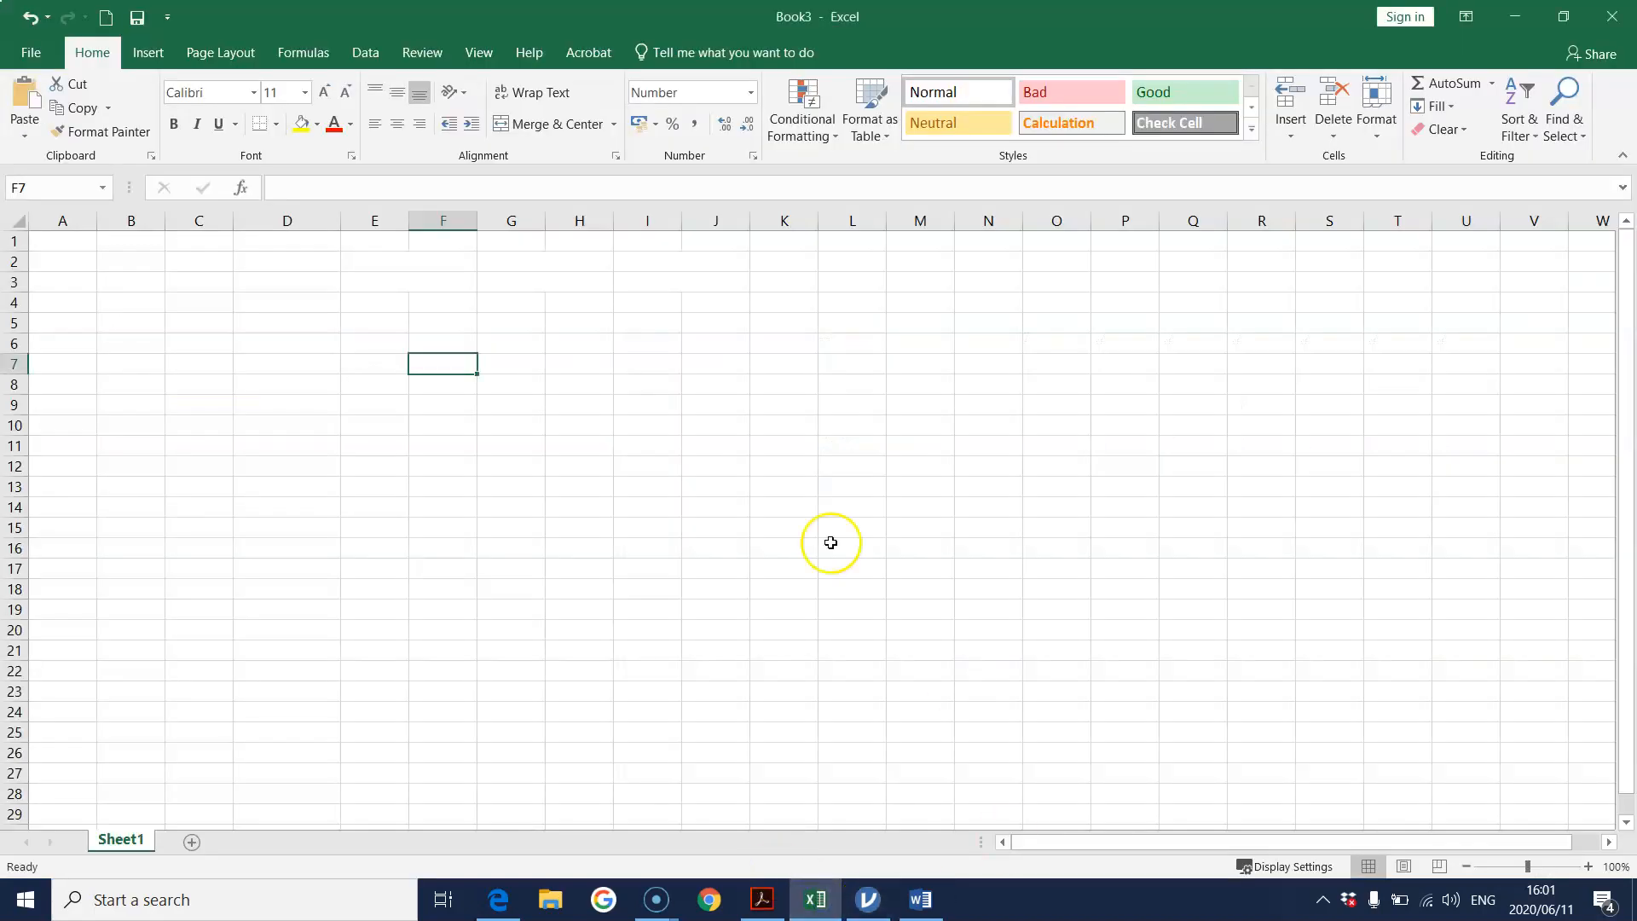
click(154, 261)
click(141, 267)
right_click(141, 264)
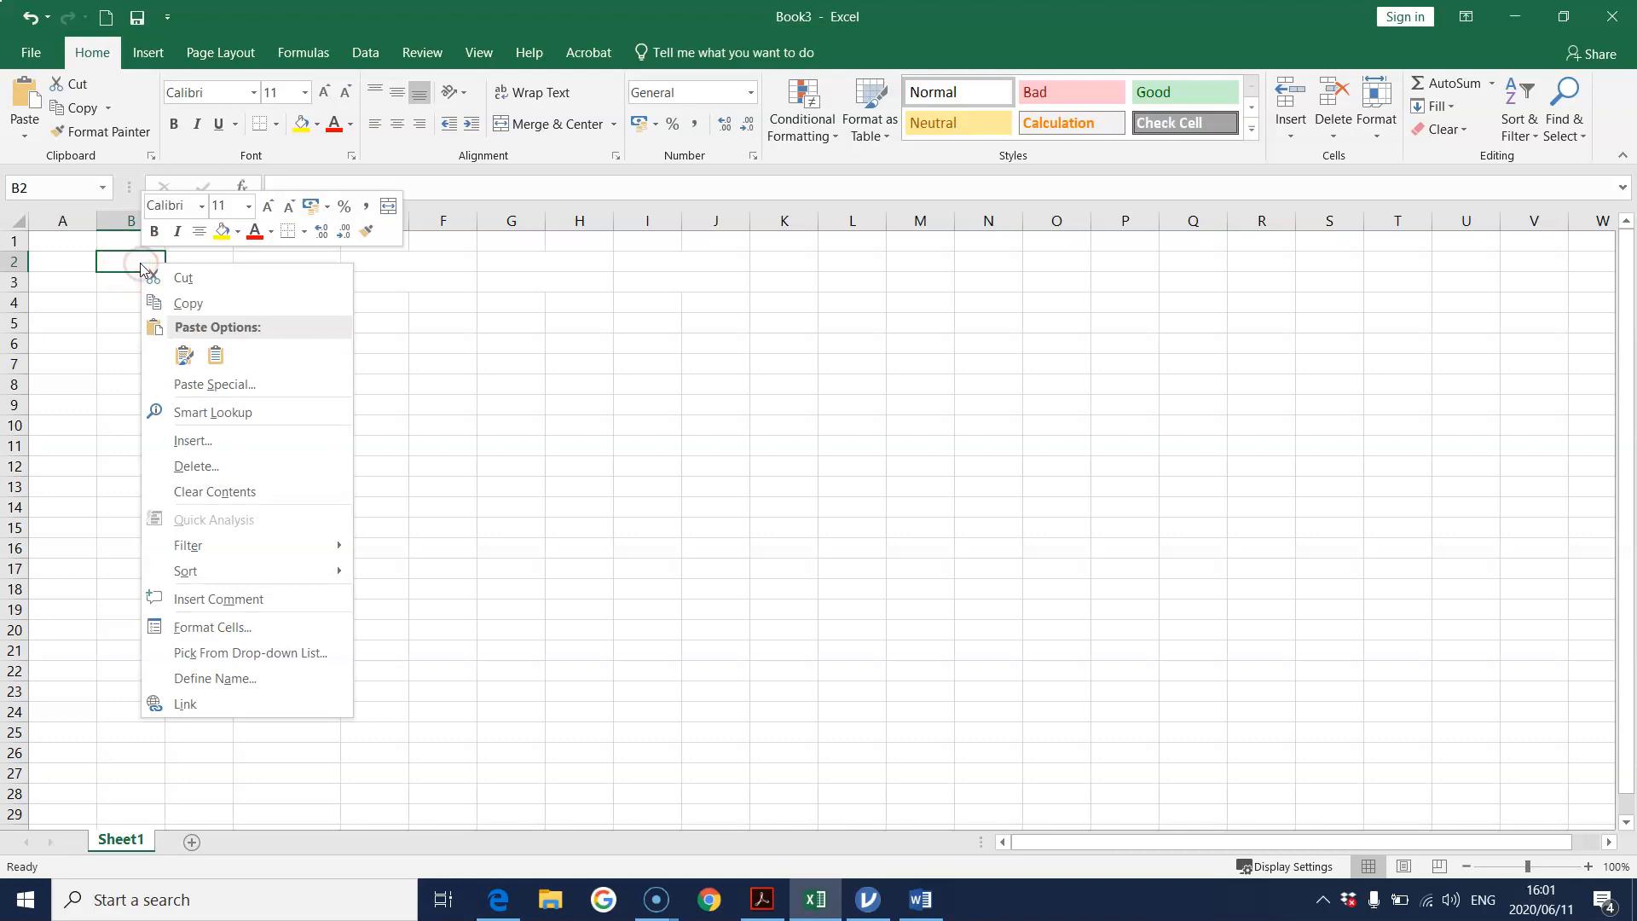
click(215, 355)
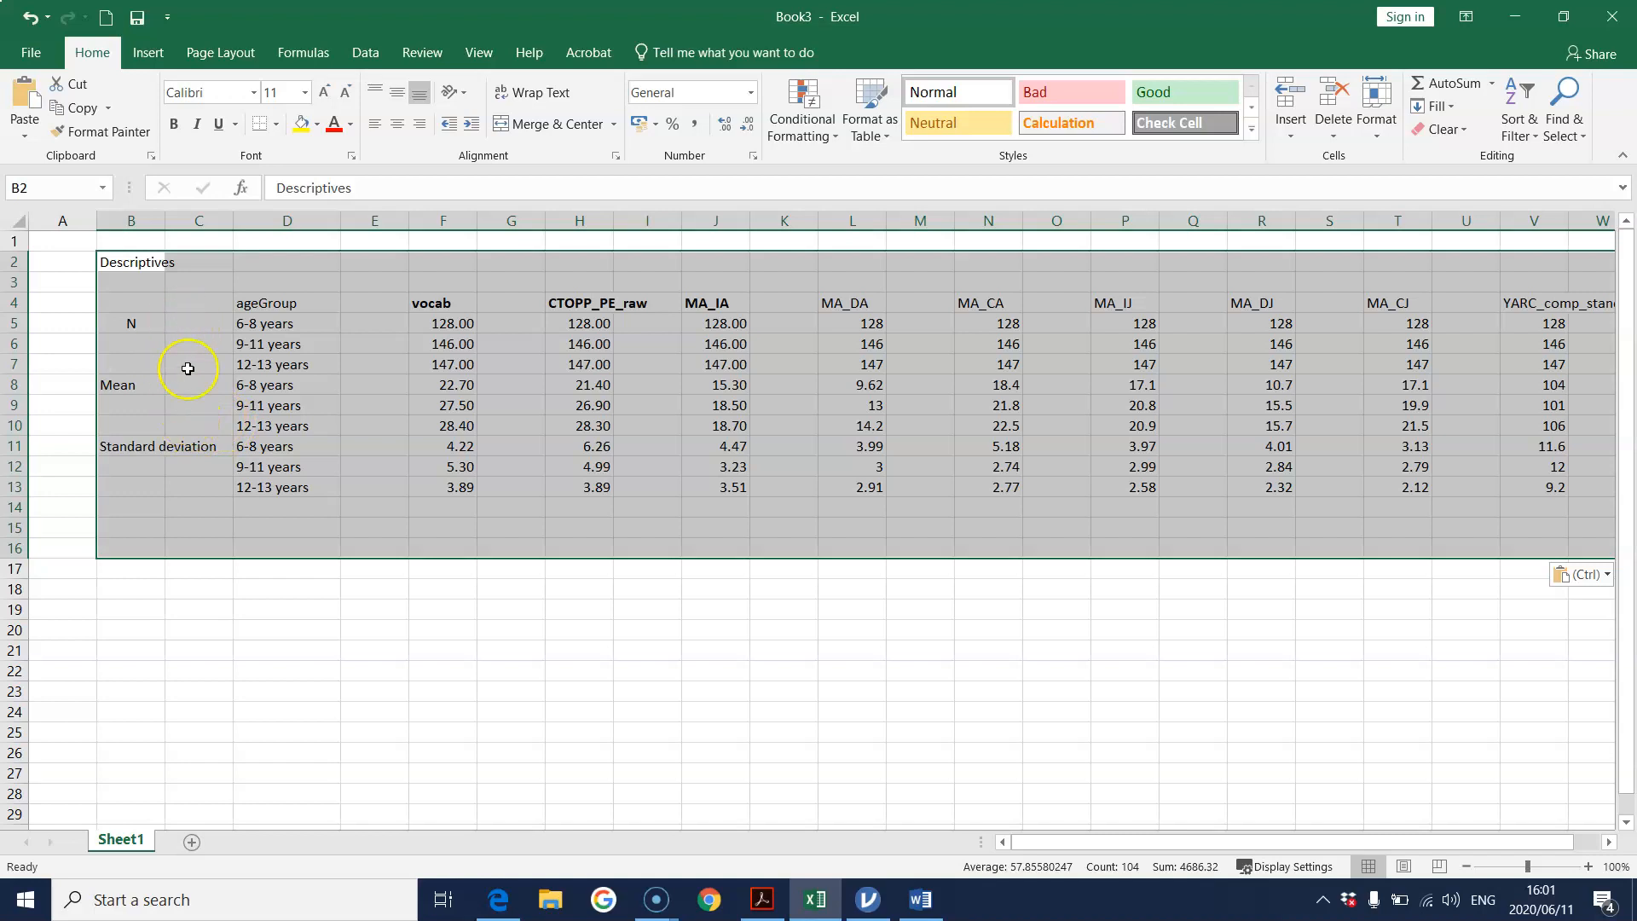
Copy the pasted descriptives table and paste it transposed at cell B18.
right_click(200, 345)
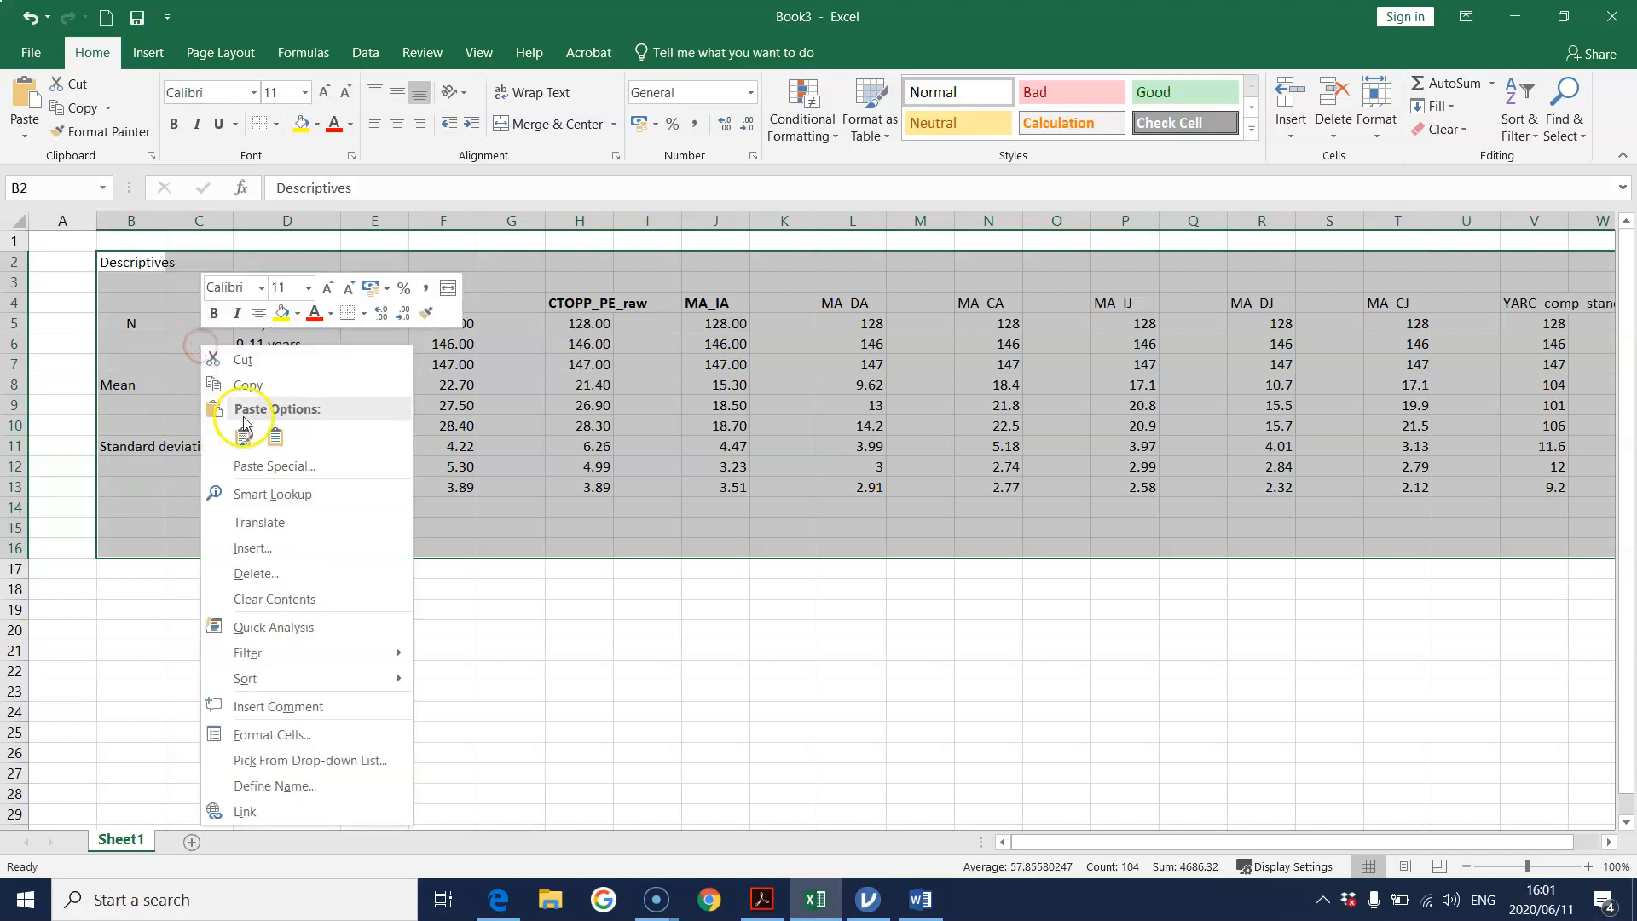
click(246, 386)
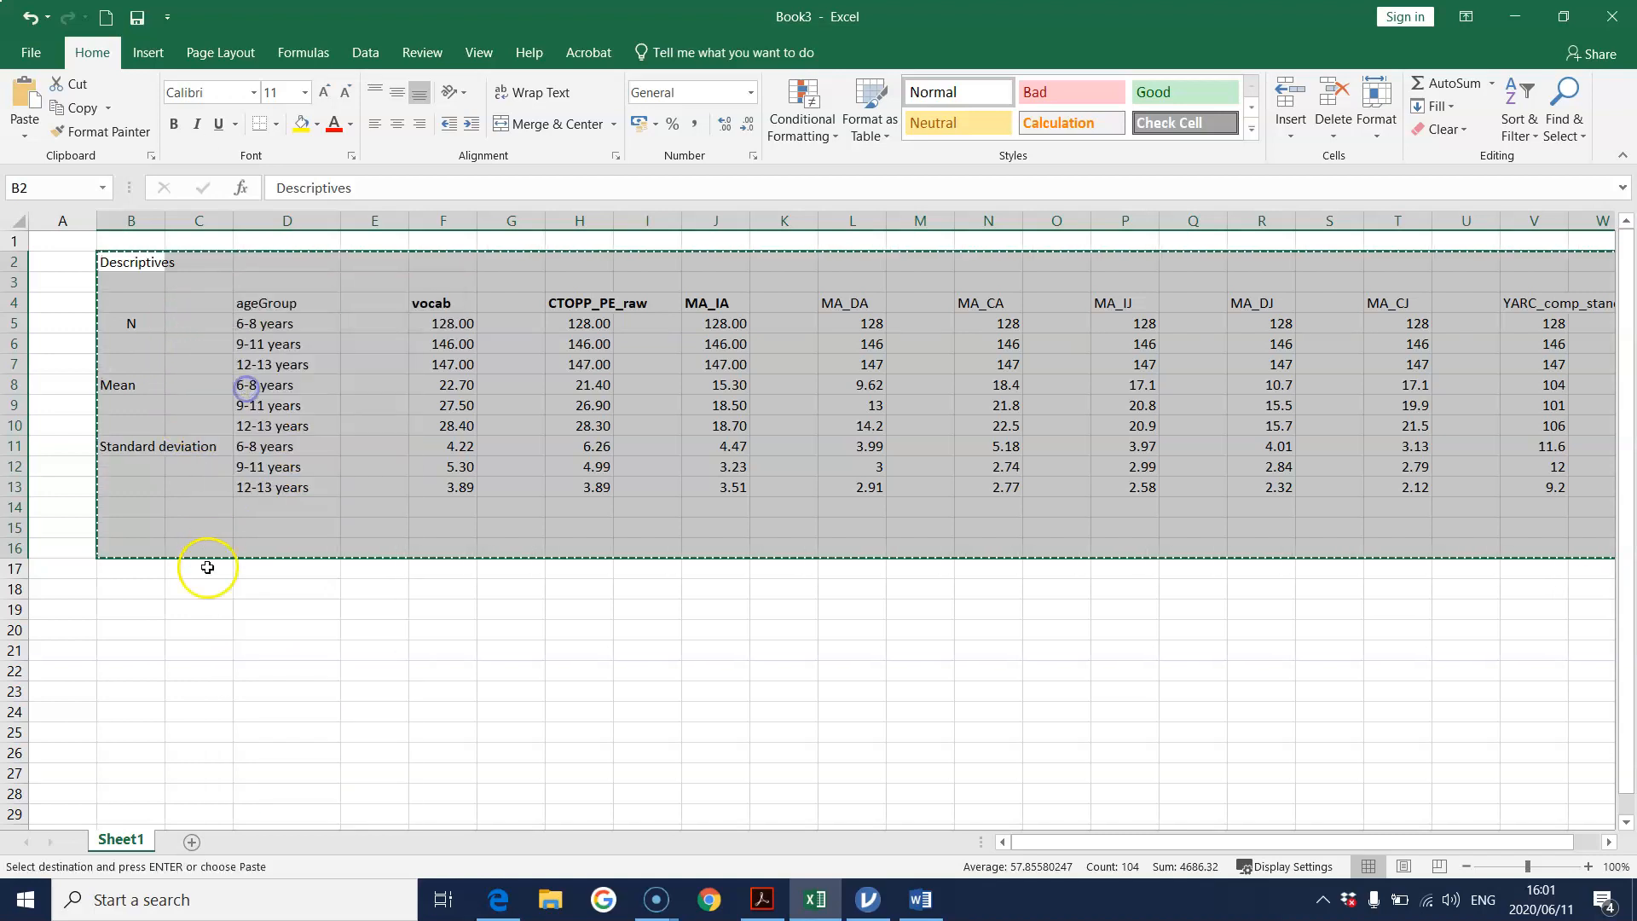
click(142, 590)
right_click(142, 591)
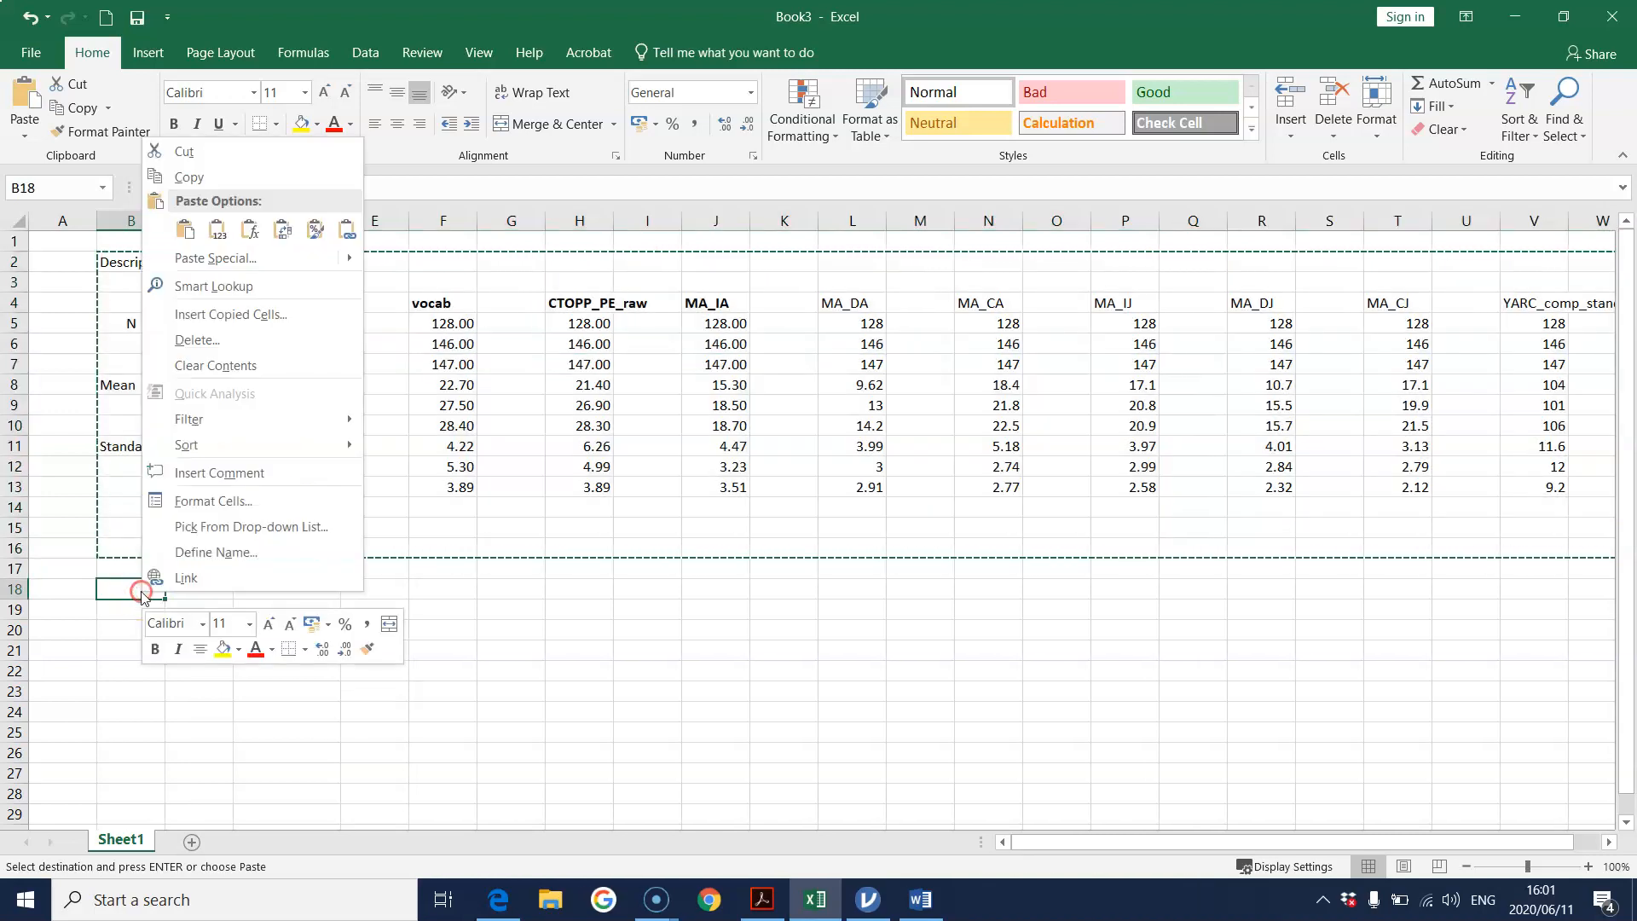
click(285, 230)
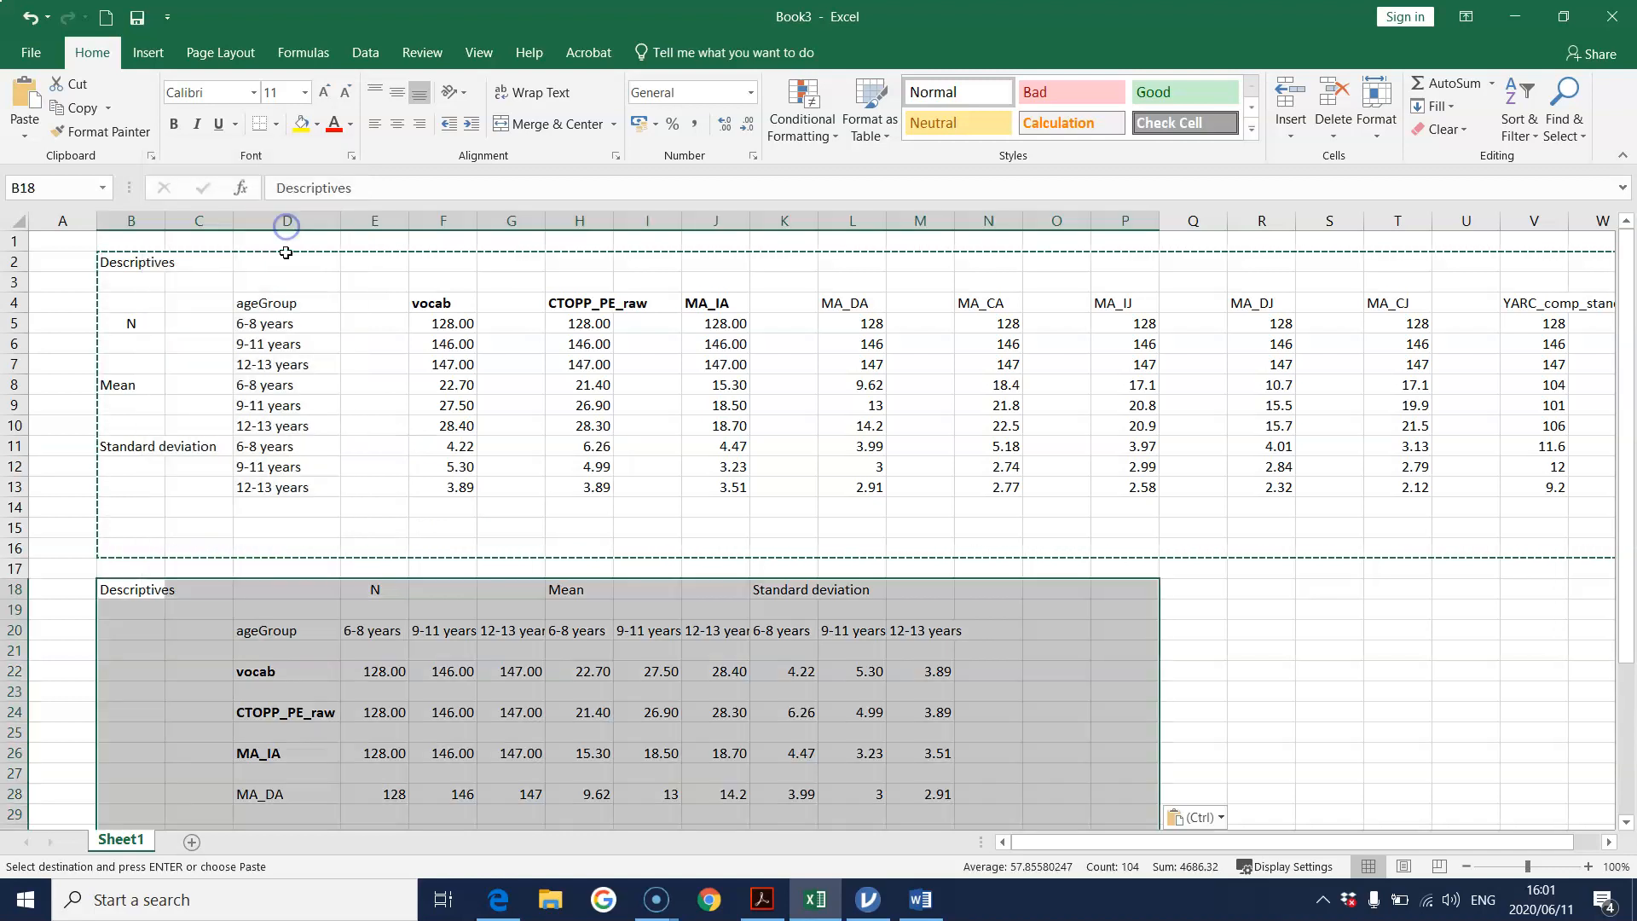
Delete rows 2 to 16, which hold the original untransposed table.
click(134, 262)
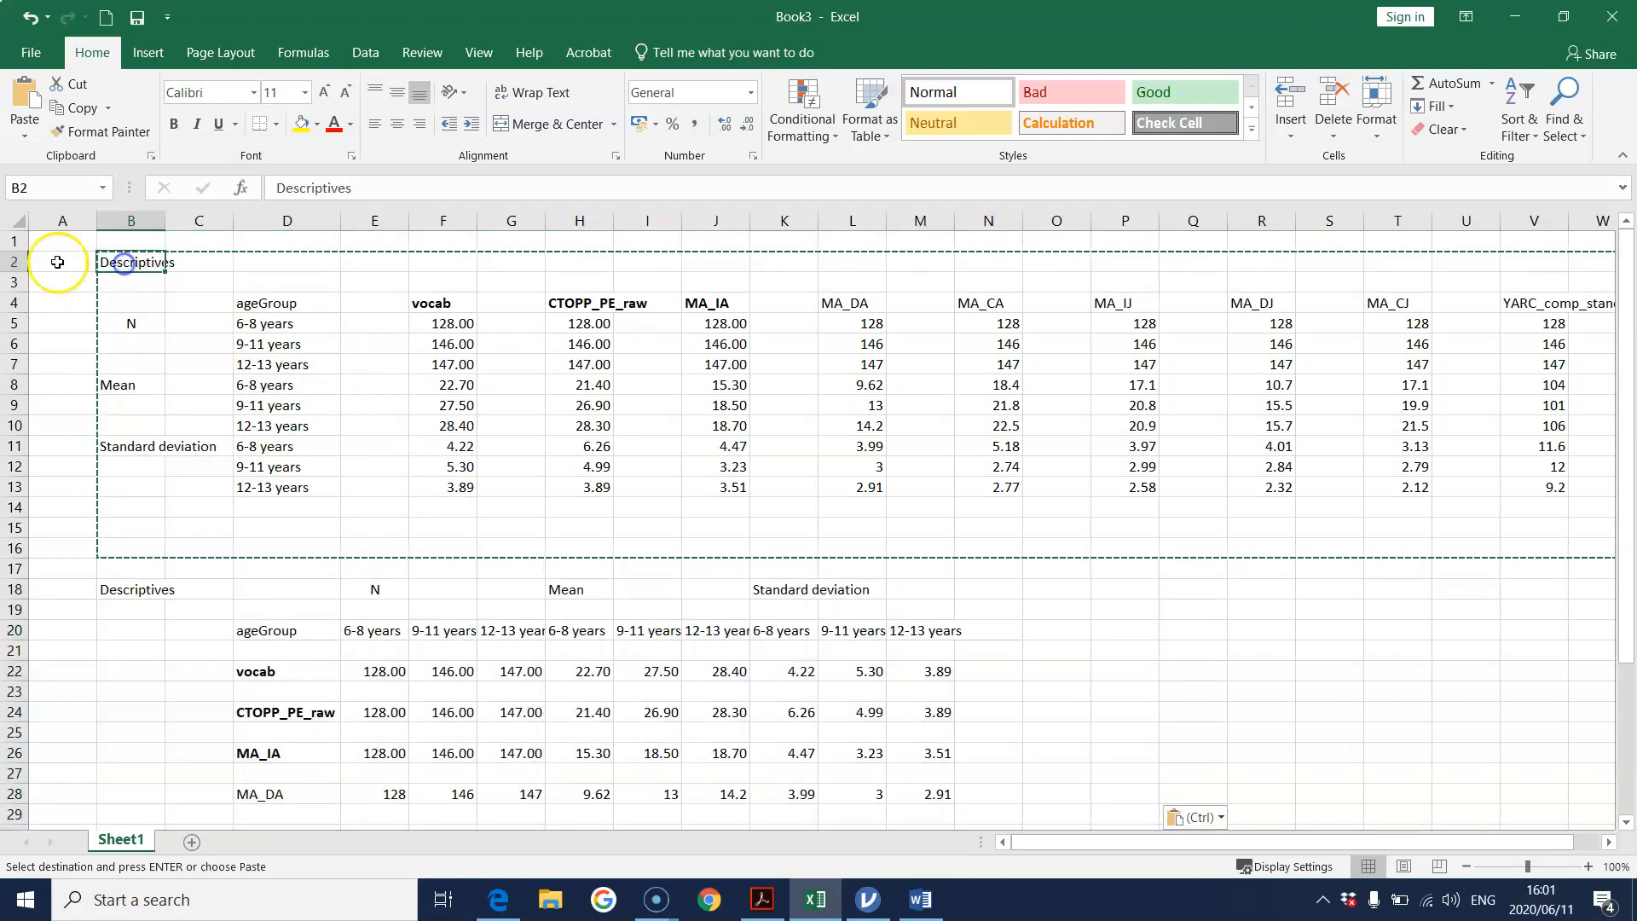
drag(14, 262, 20, 548)
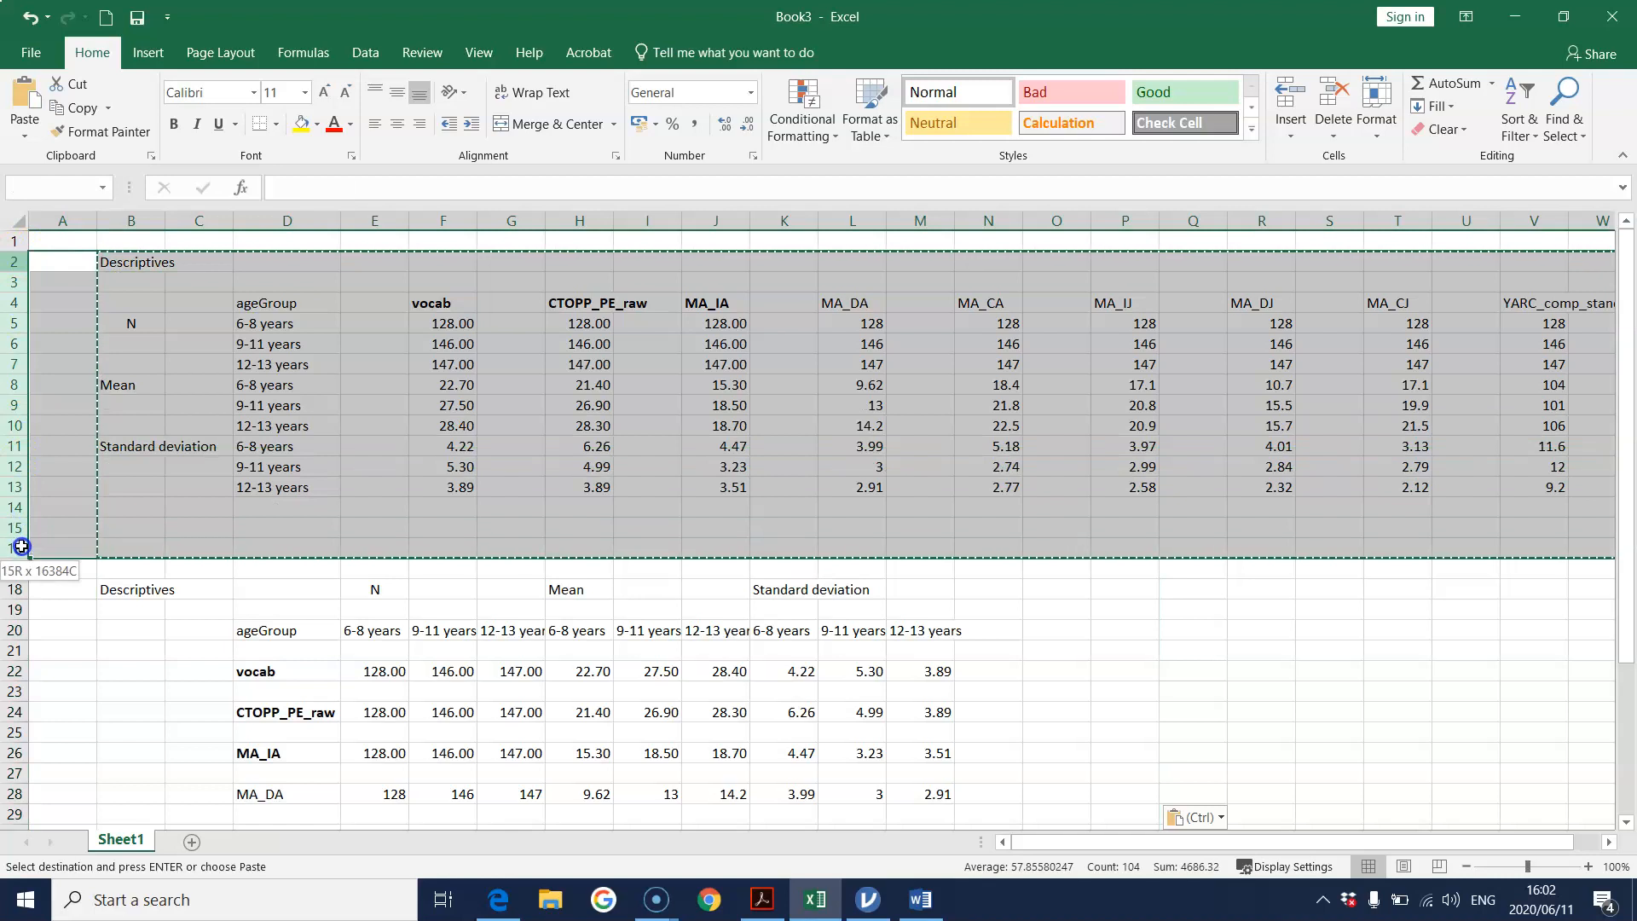
right_click(11, 392)
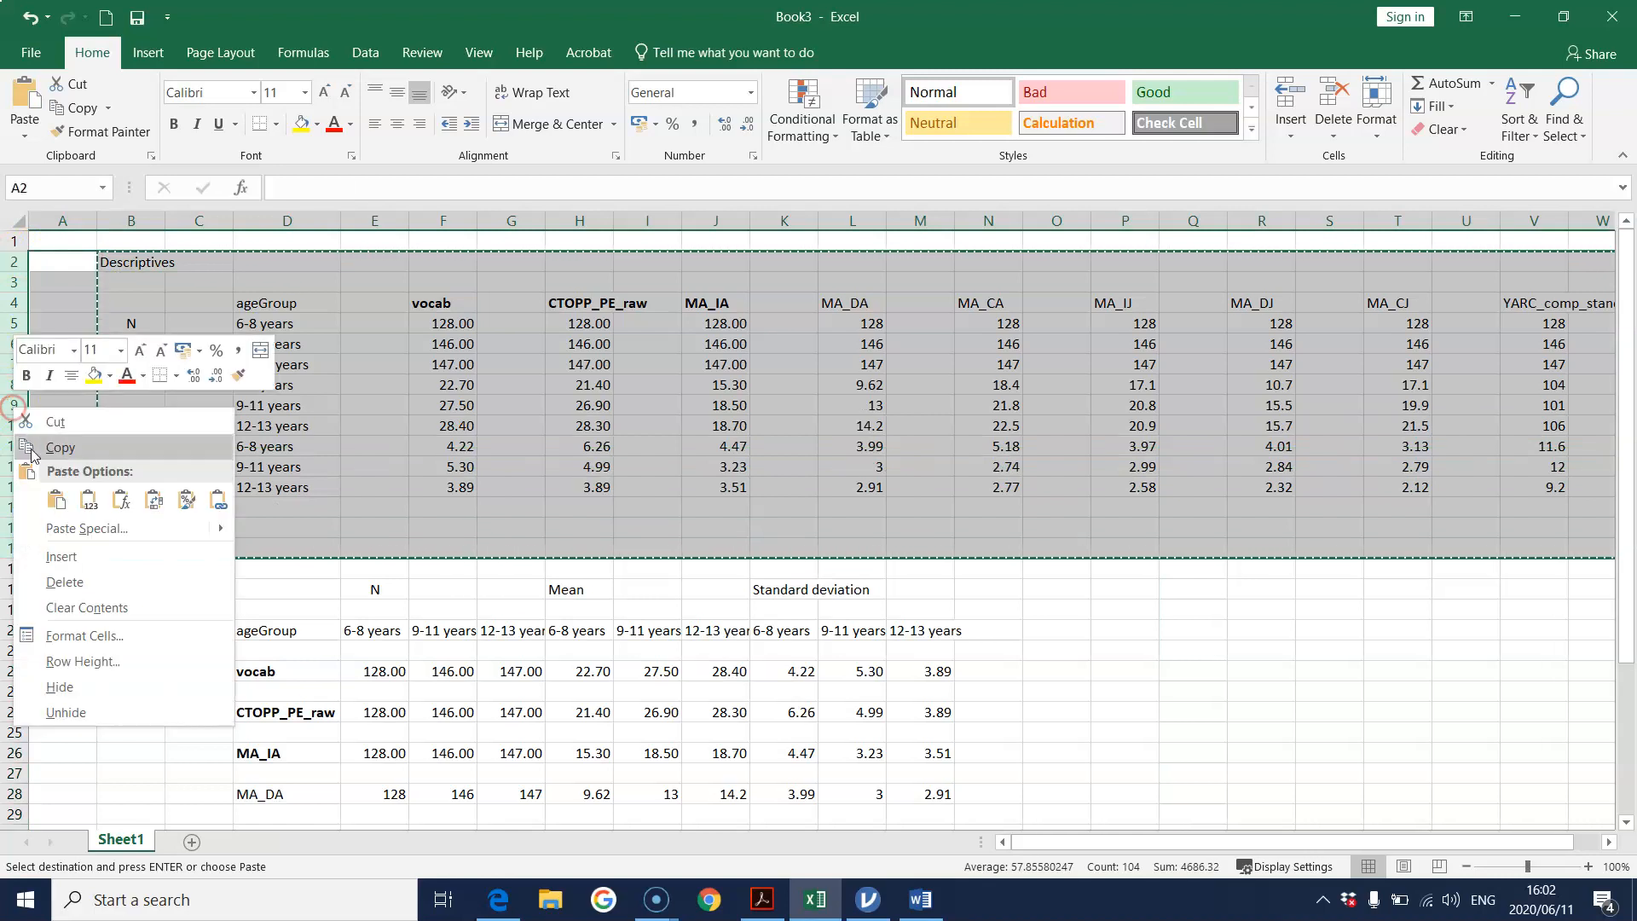
click(119, 578)
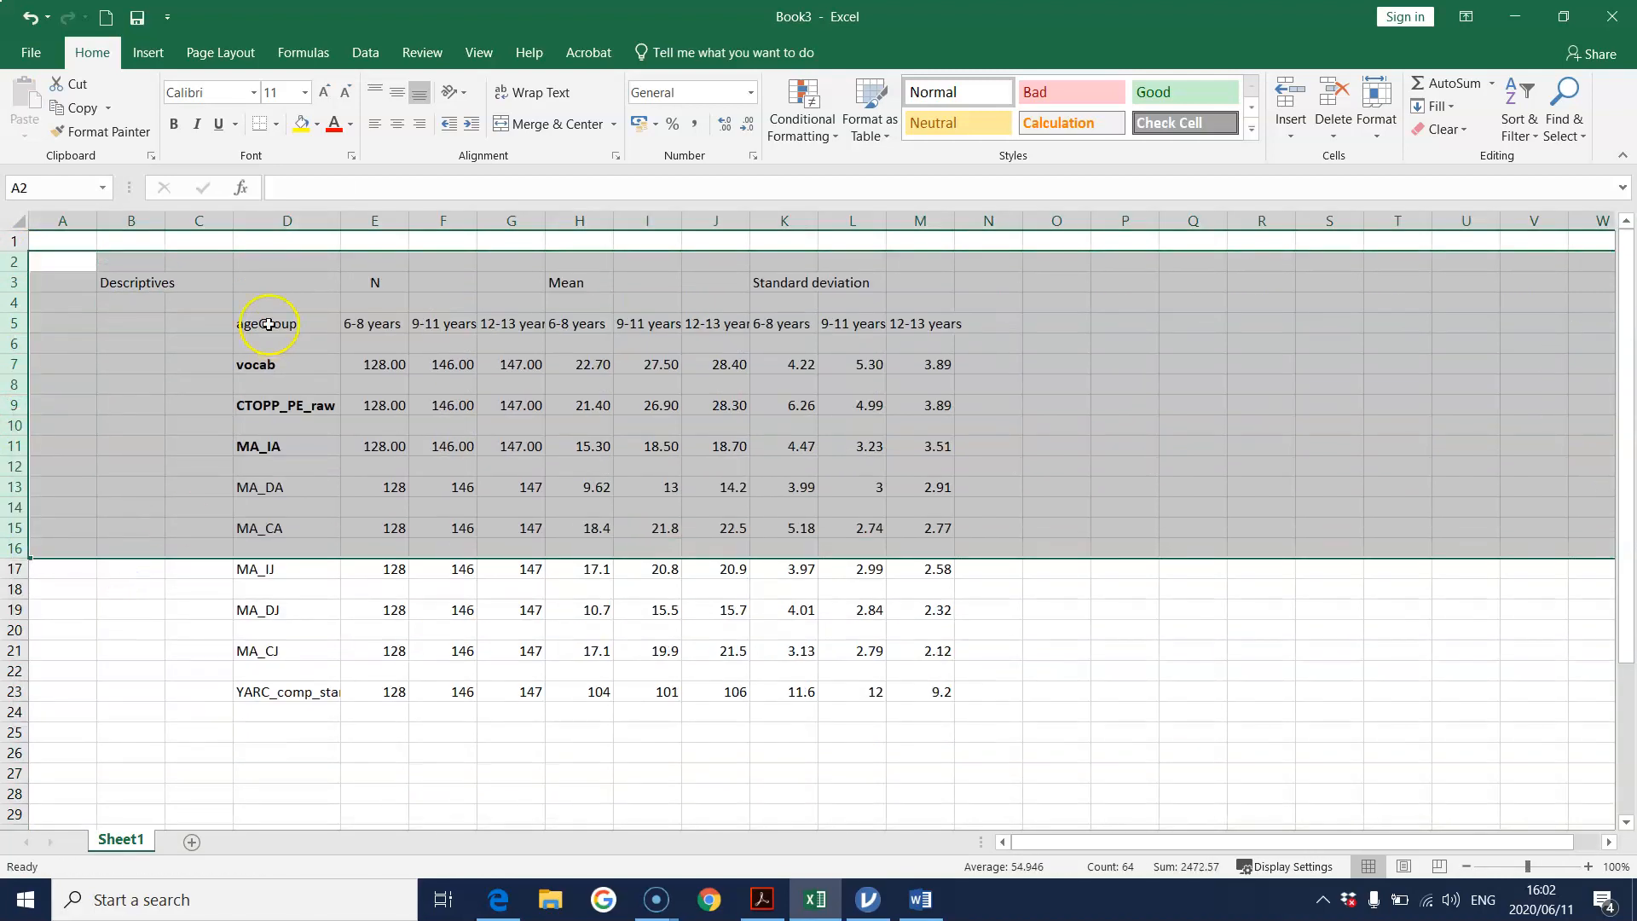
click(291, 295)
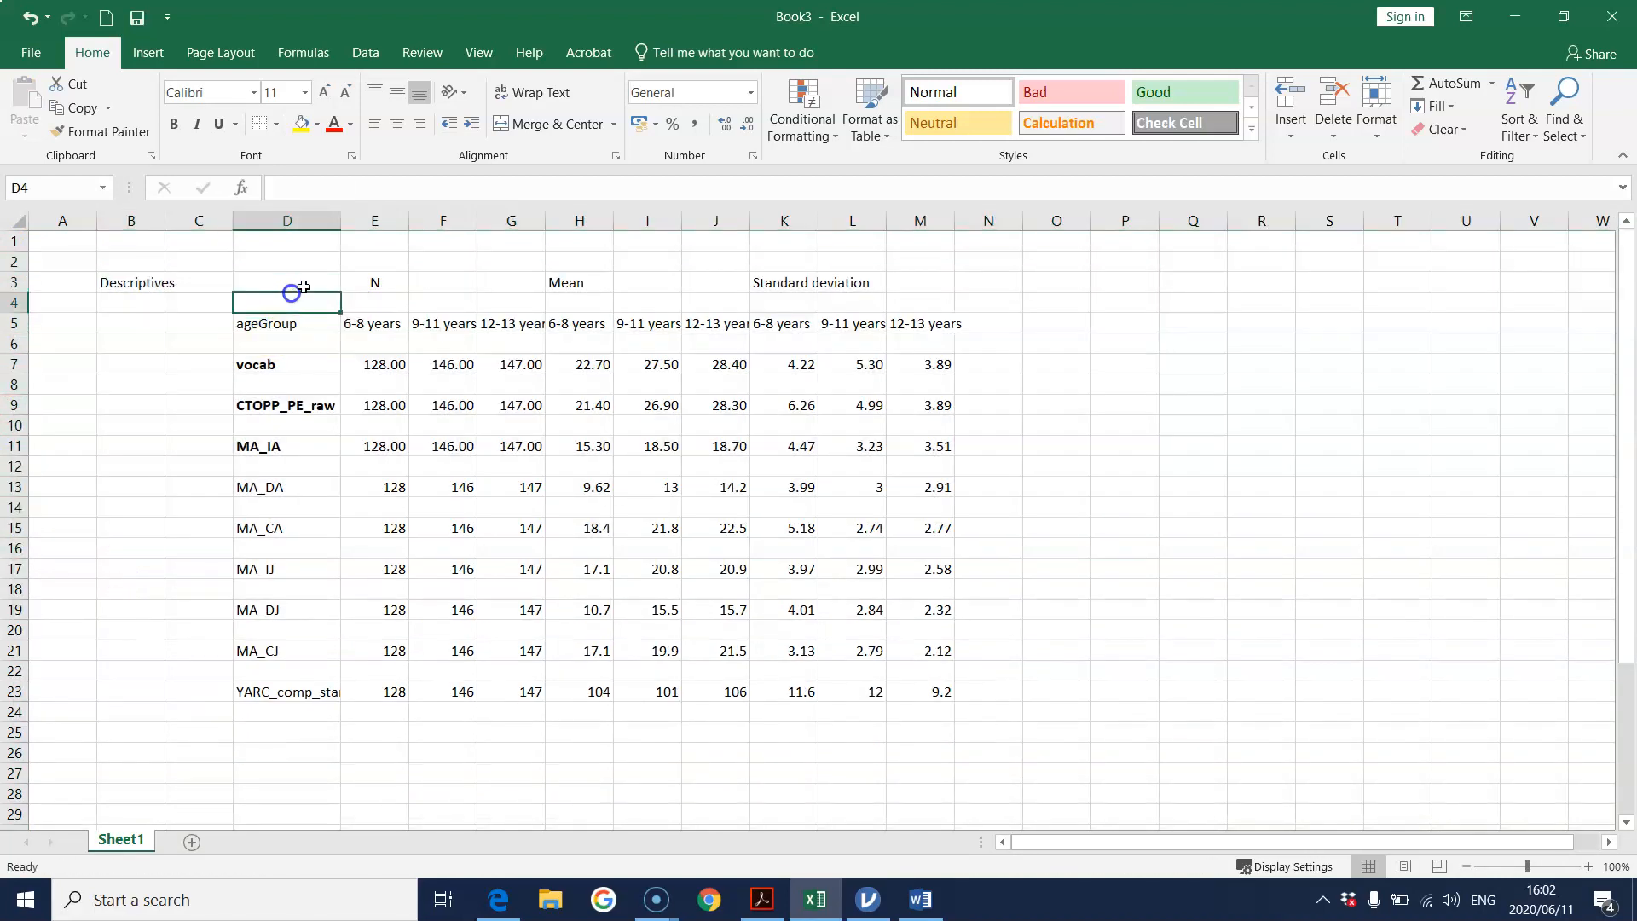
click(399, 283)
click(588, 288)
click(754, 286)
click(584, 282)
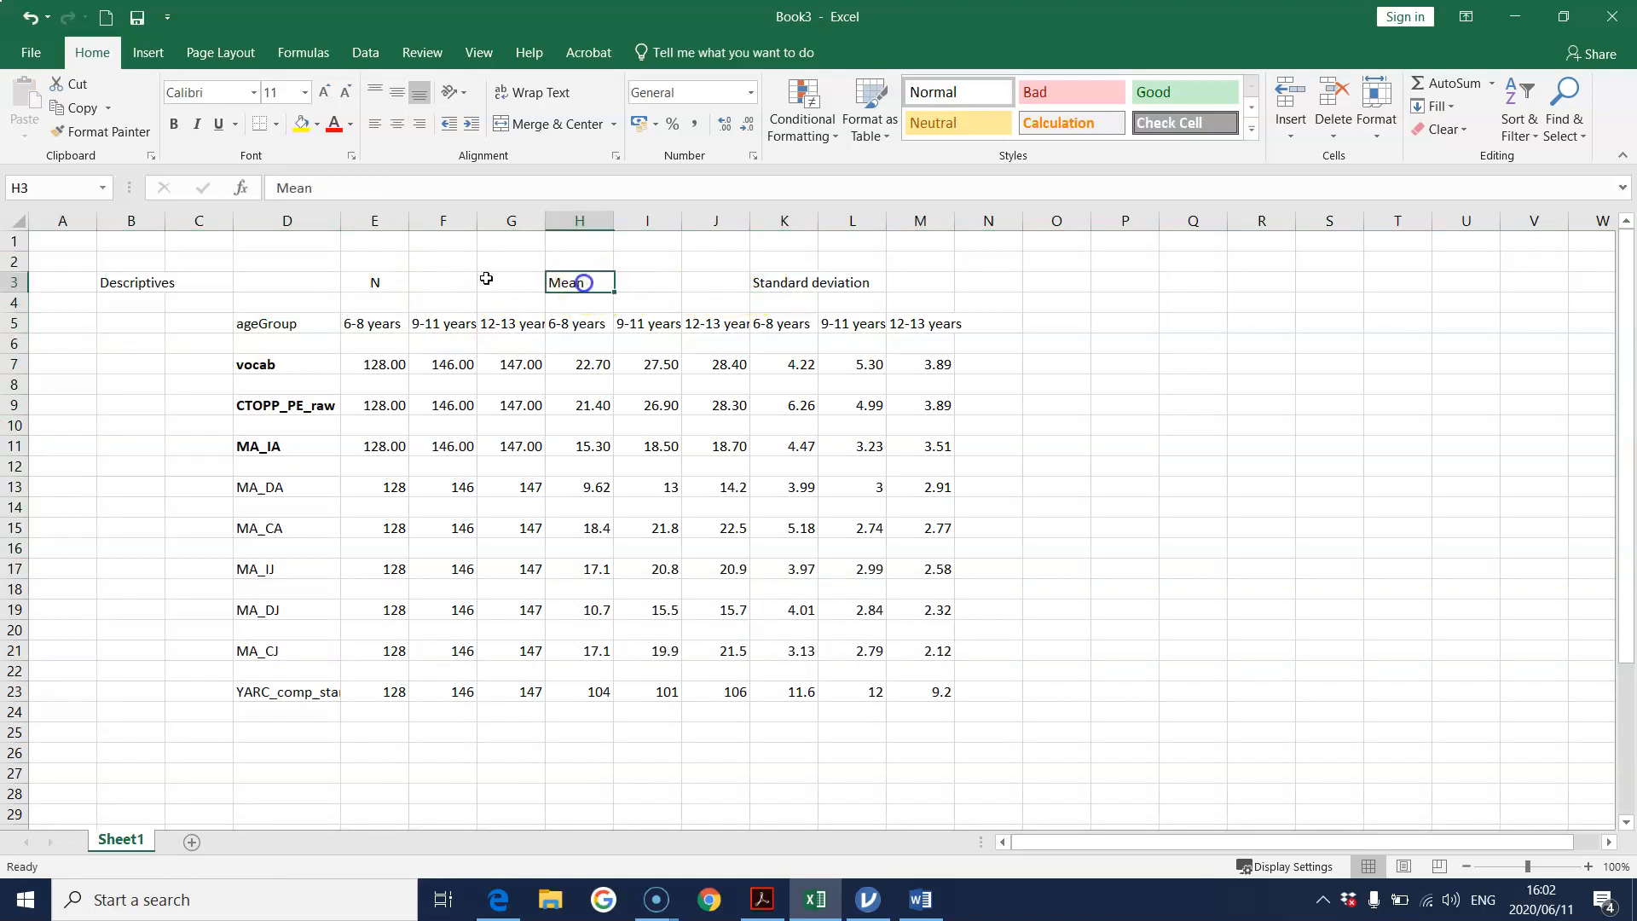
click(400, 280)
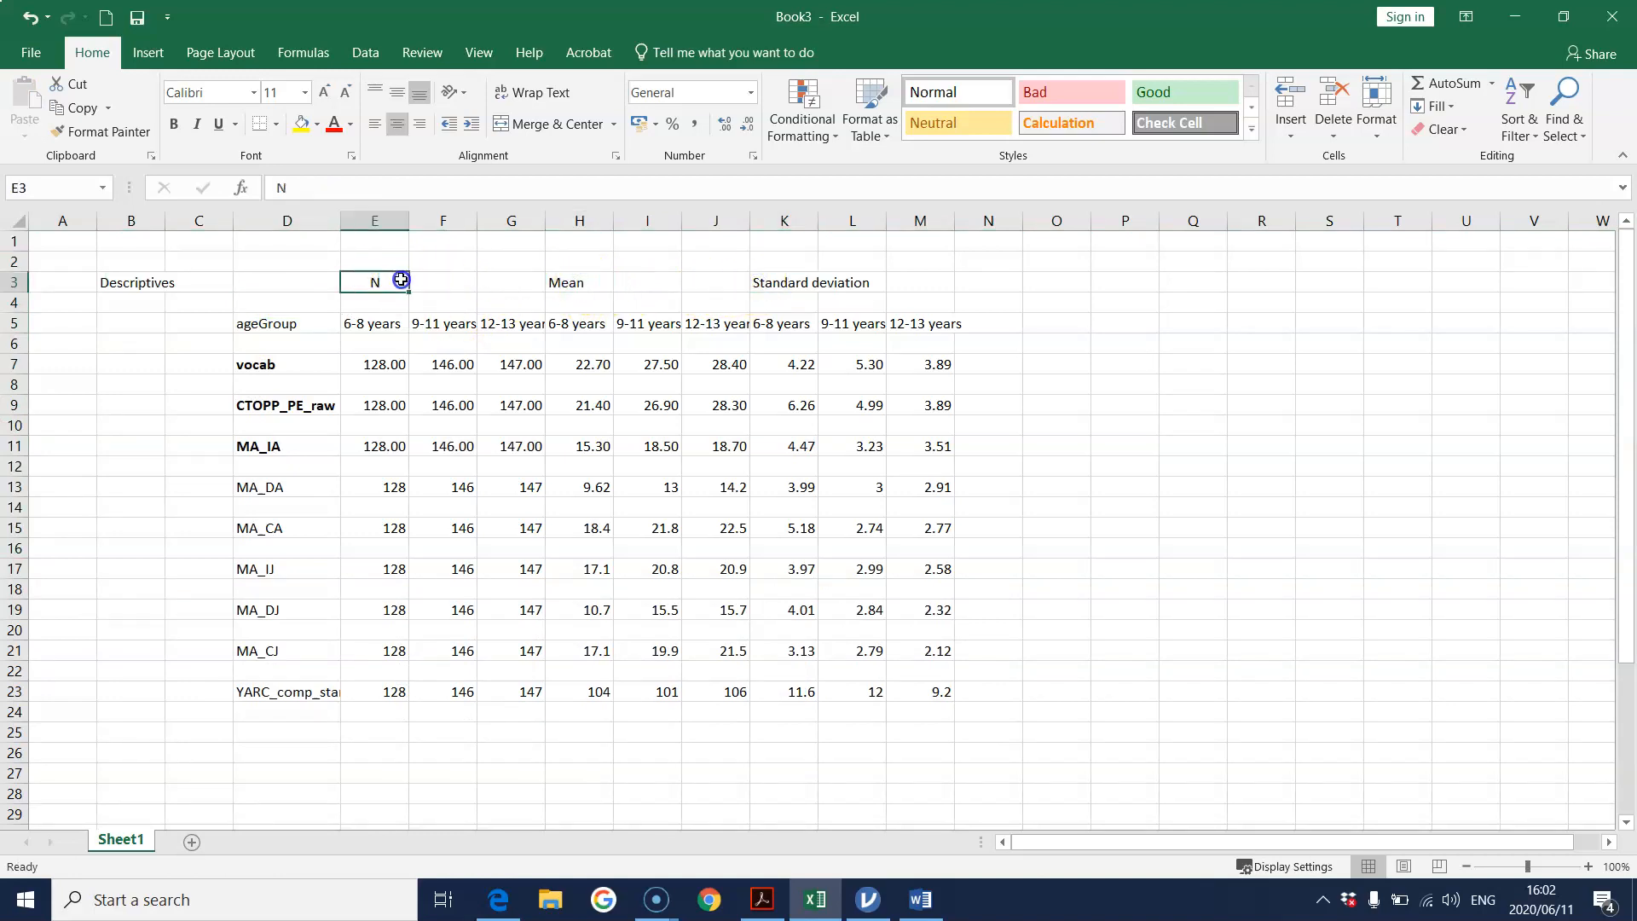
Copy the Mean heading from H3 into cells H4, I4 and J4 above the age groups.
click(565, 283)
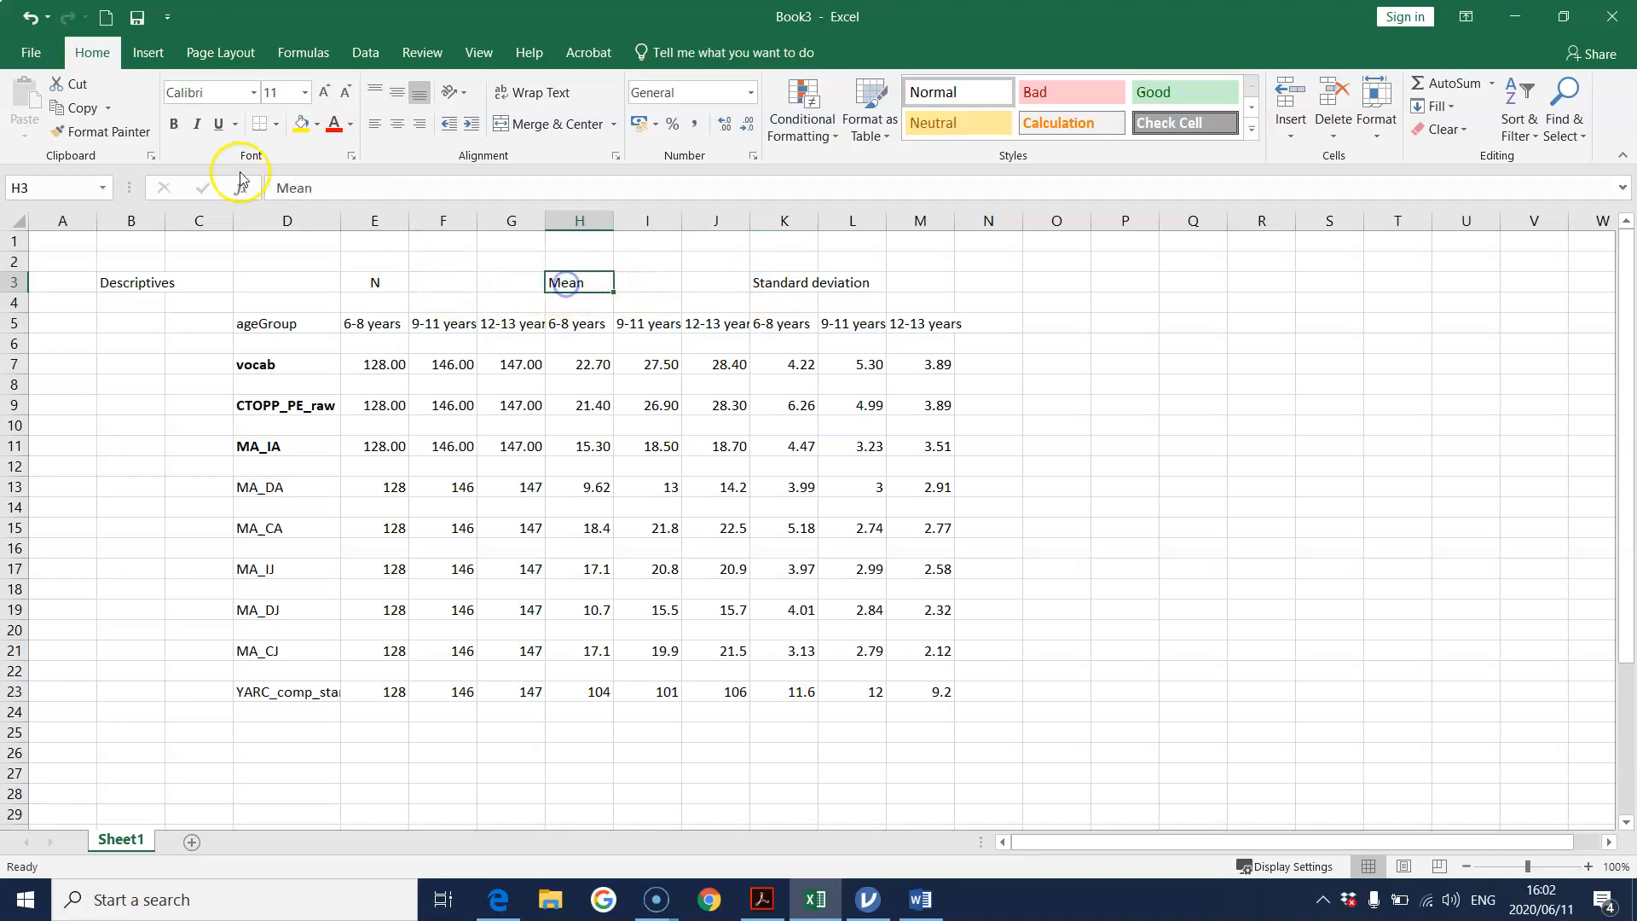
click(75, 108)
click(593, 301)
click(25, 96)
click(633, 303)
click(26, 92)
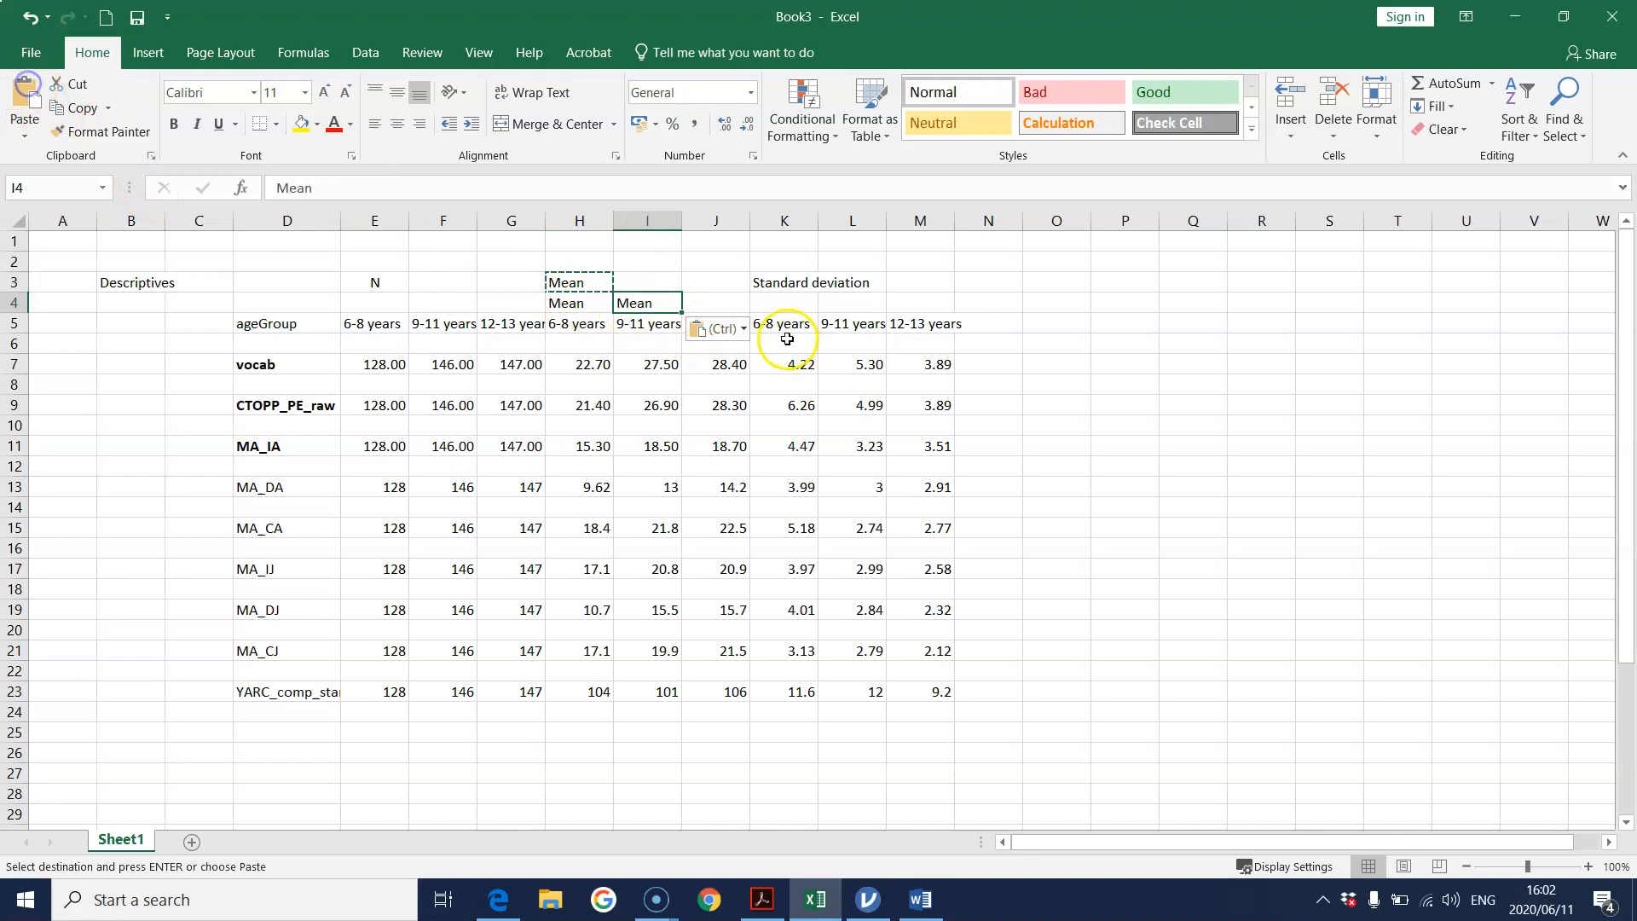
click(716, 302)
click(30, 92)
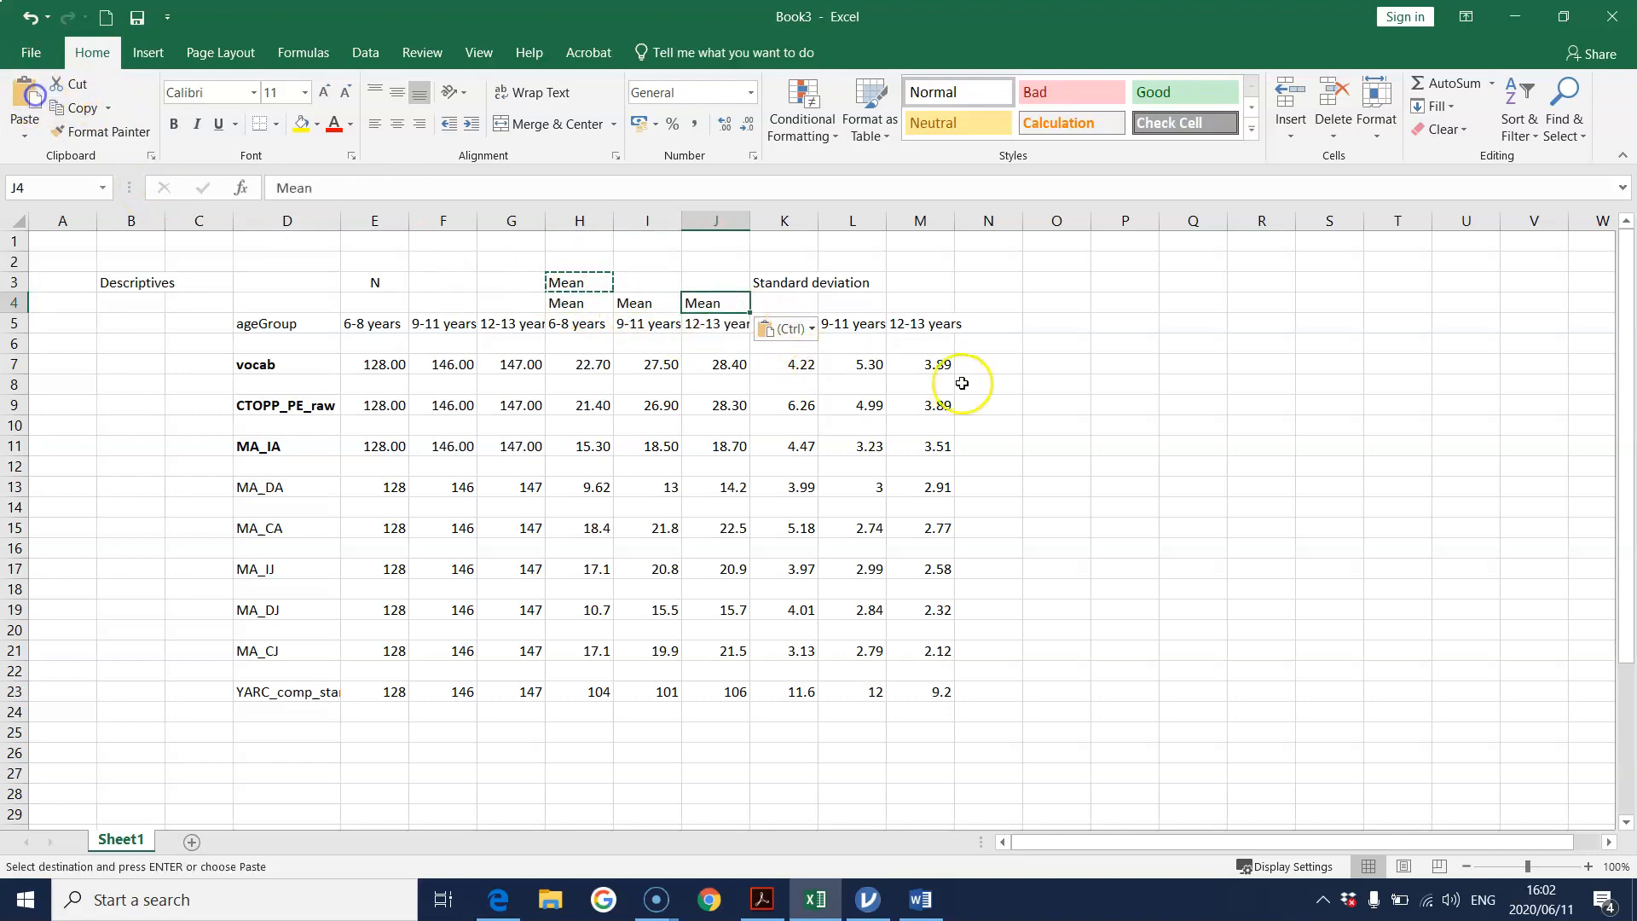
Copy the Standard deviation heading from K3 into cells K4, L4 and M4.
click(772, 282)
click(83, 108)
click(777, 303)
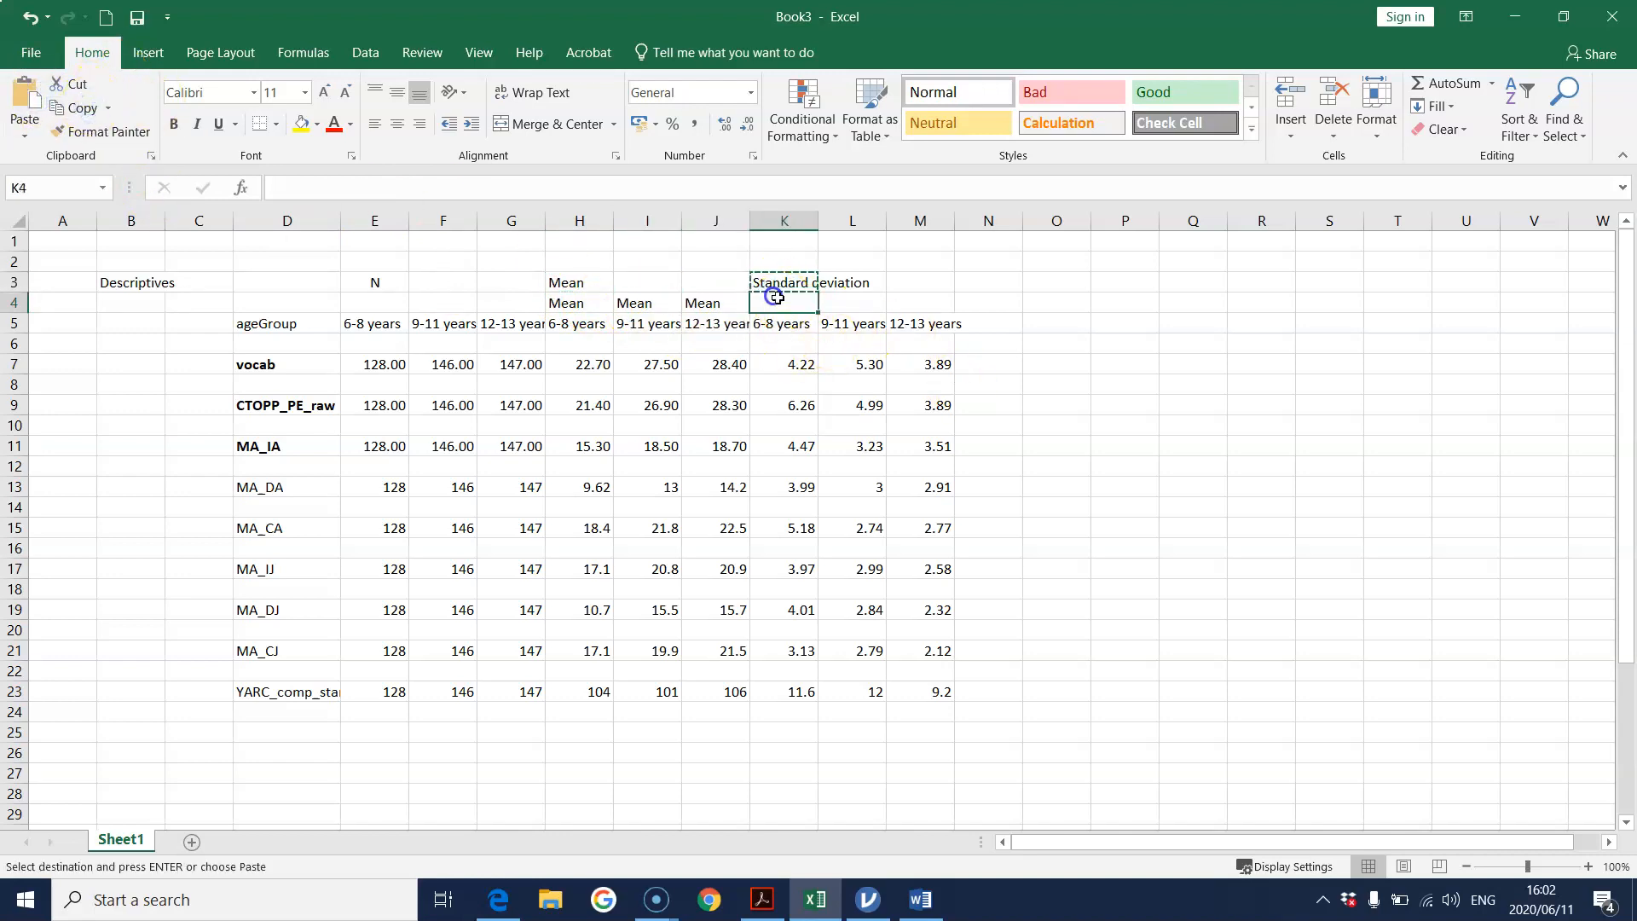
click(24, 94)
click(852, 303)
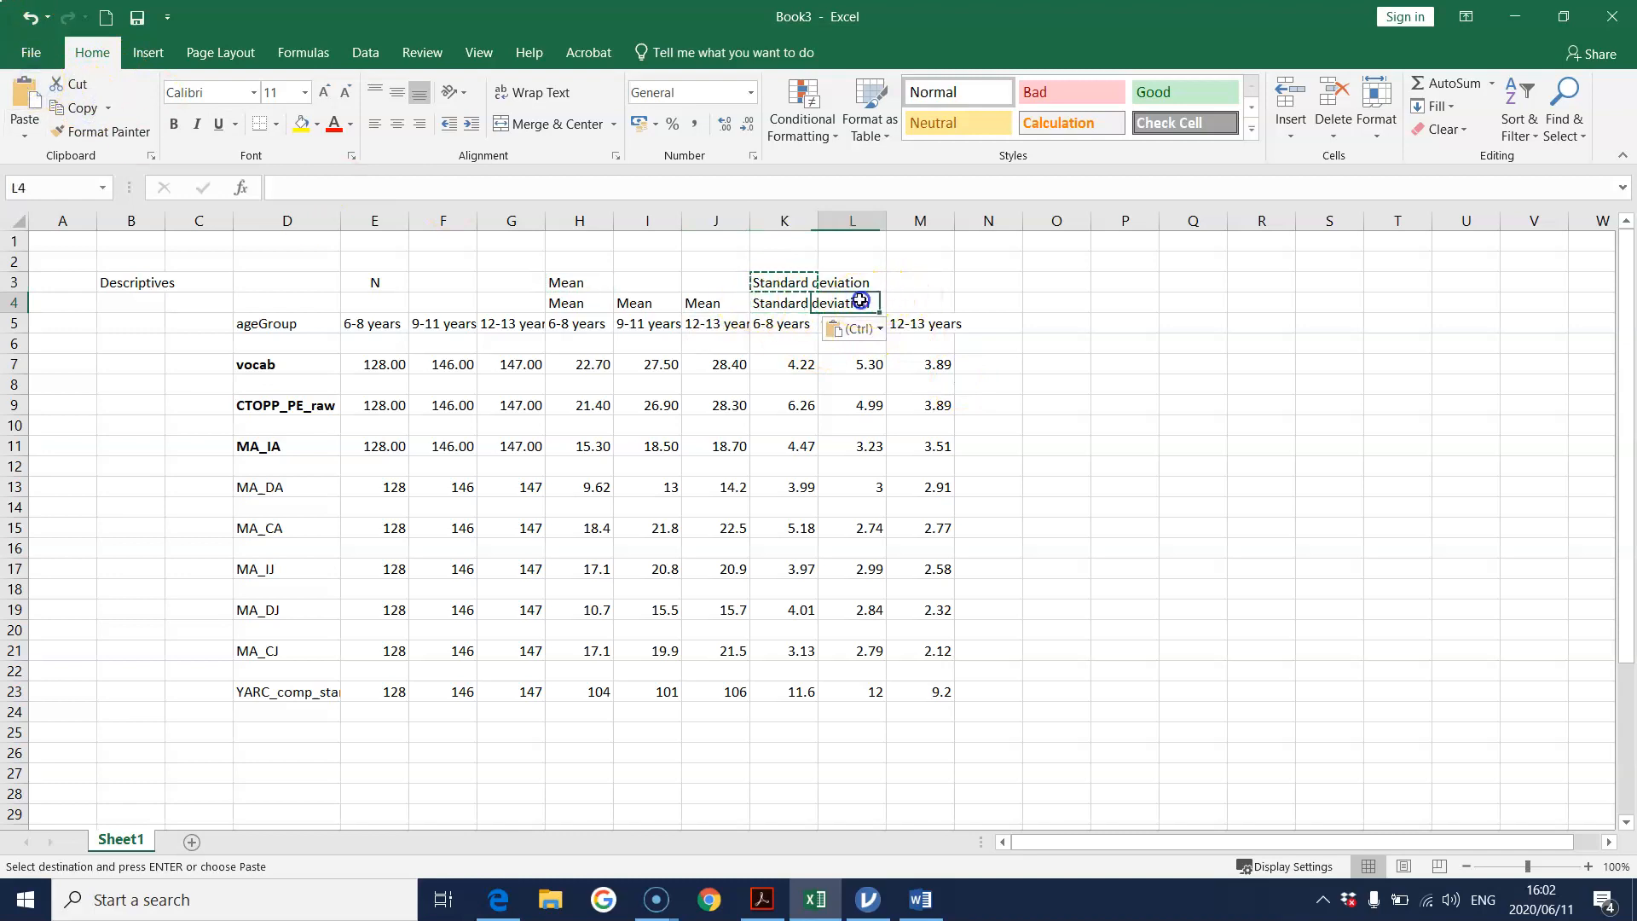
click(25, 94)
click(916, 302)
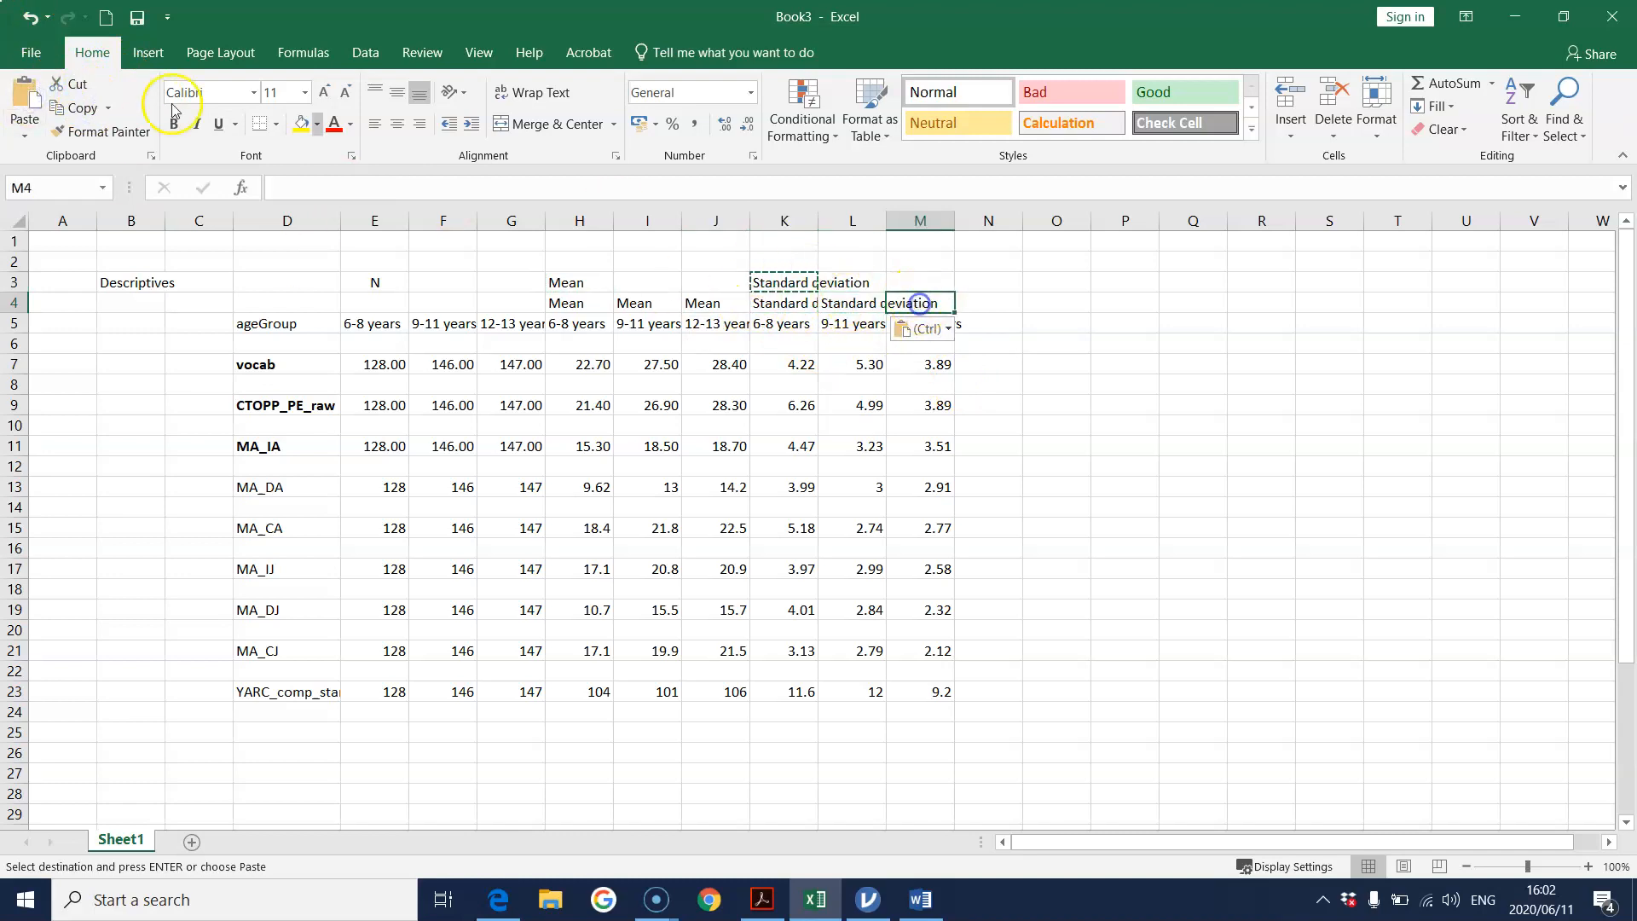
click(25, 94)
Clear the original Mean and Standard deviation headings from cells H3:K3.
click(713, 264)
drag(781, 280, 580, 281)
key(Delete)
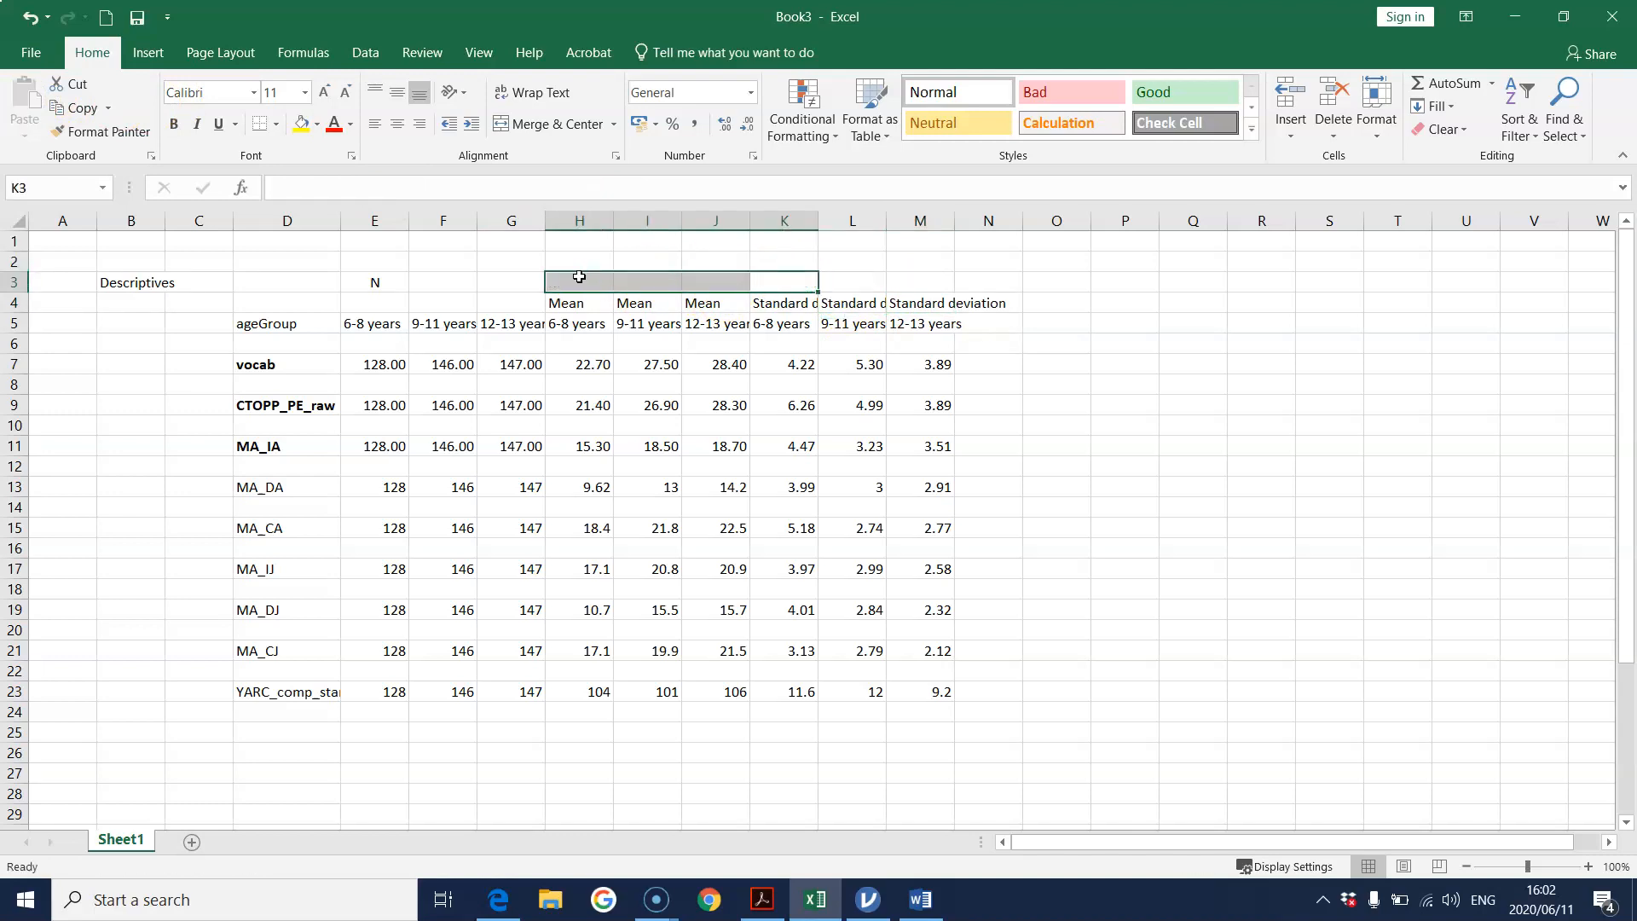
Move the age group labels from H5:M5 up to H2:M2, above the statistic headings.
drag(558, 323, 913, 324)
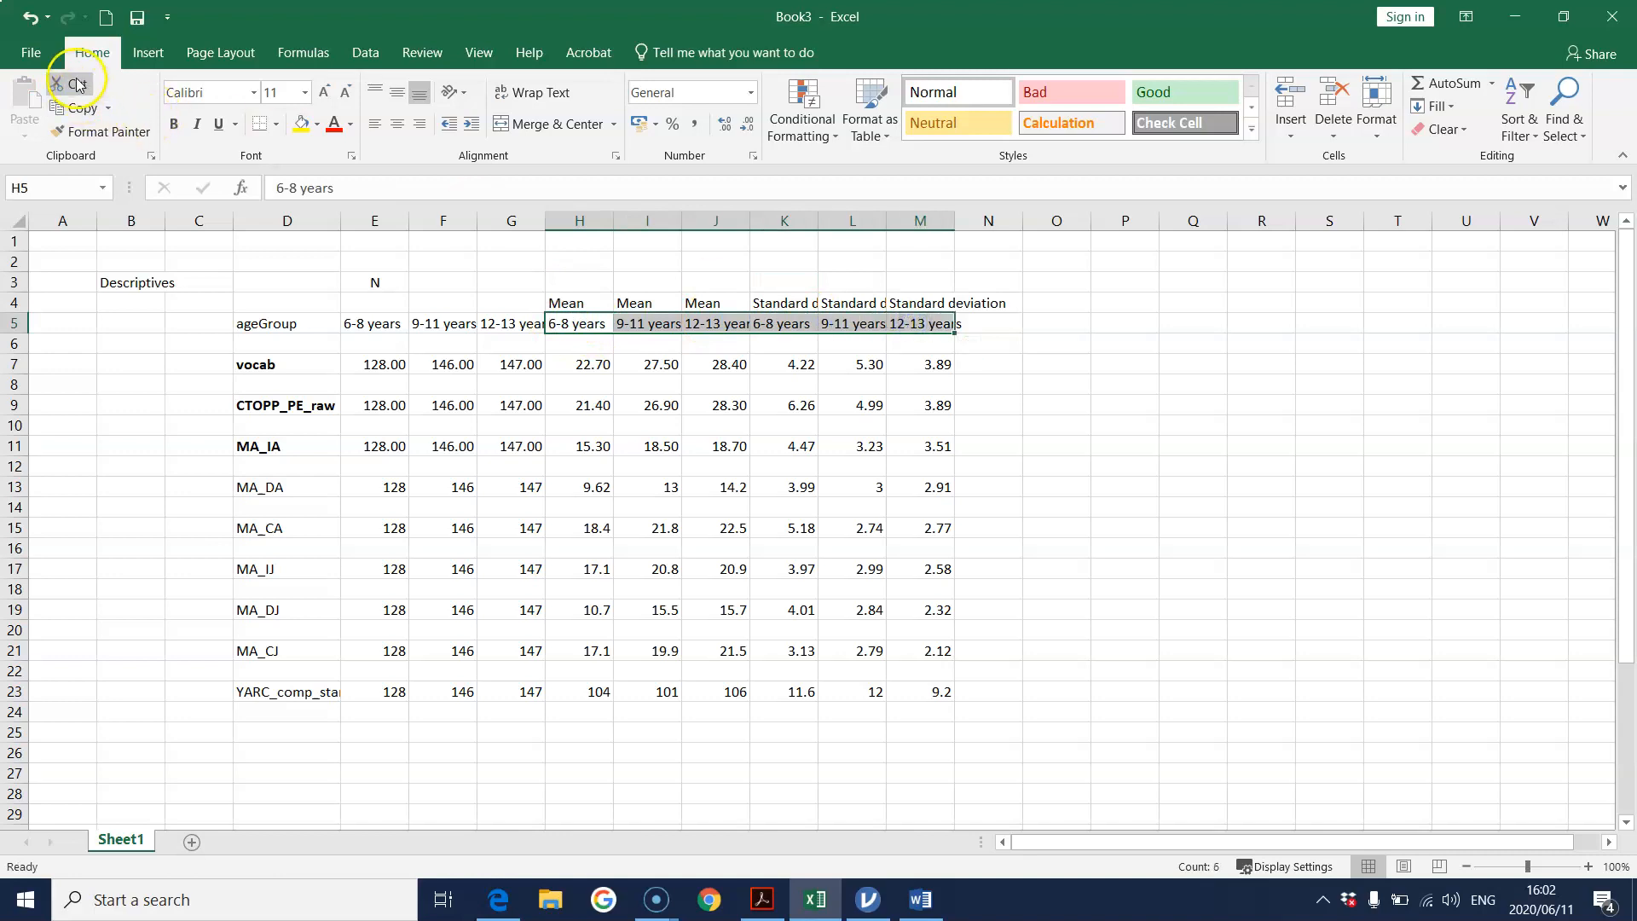
click(84, 107)
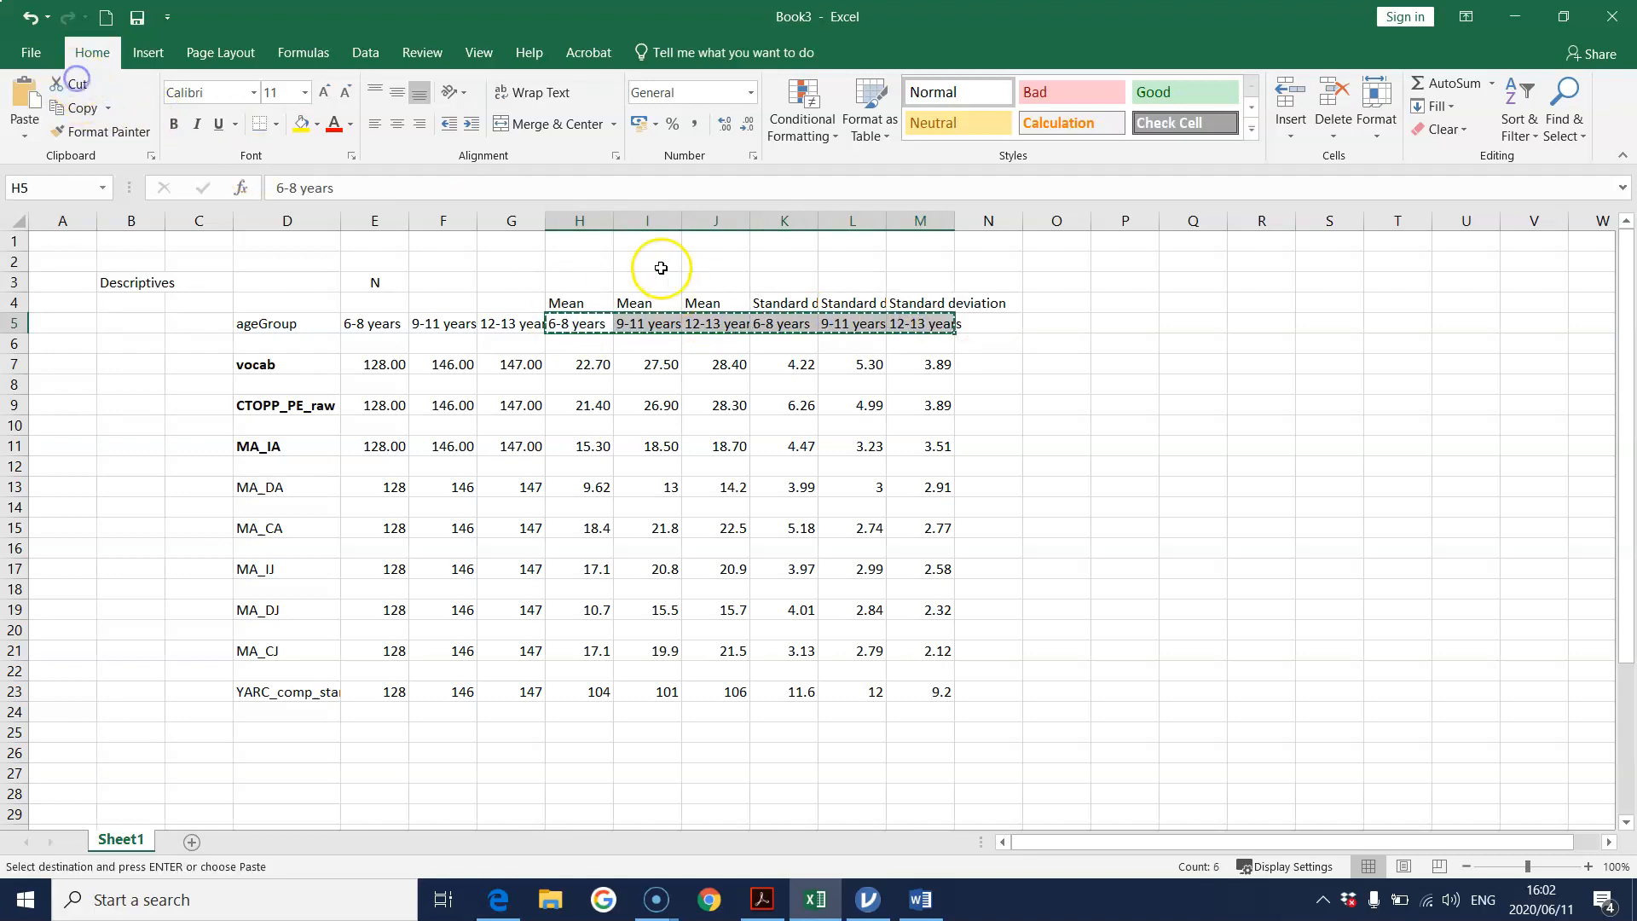
click(578, 261)
click(25, 96)
Enter the sample sizes N = 128, N = 146 and N = 147 in cells H3, I3 and J3.
drag(580, 282, 942, 282)
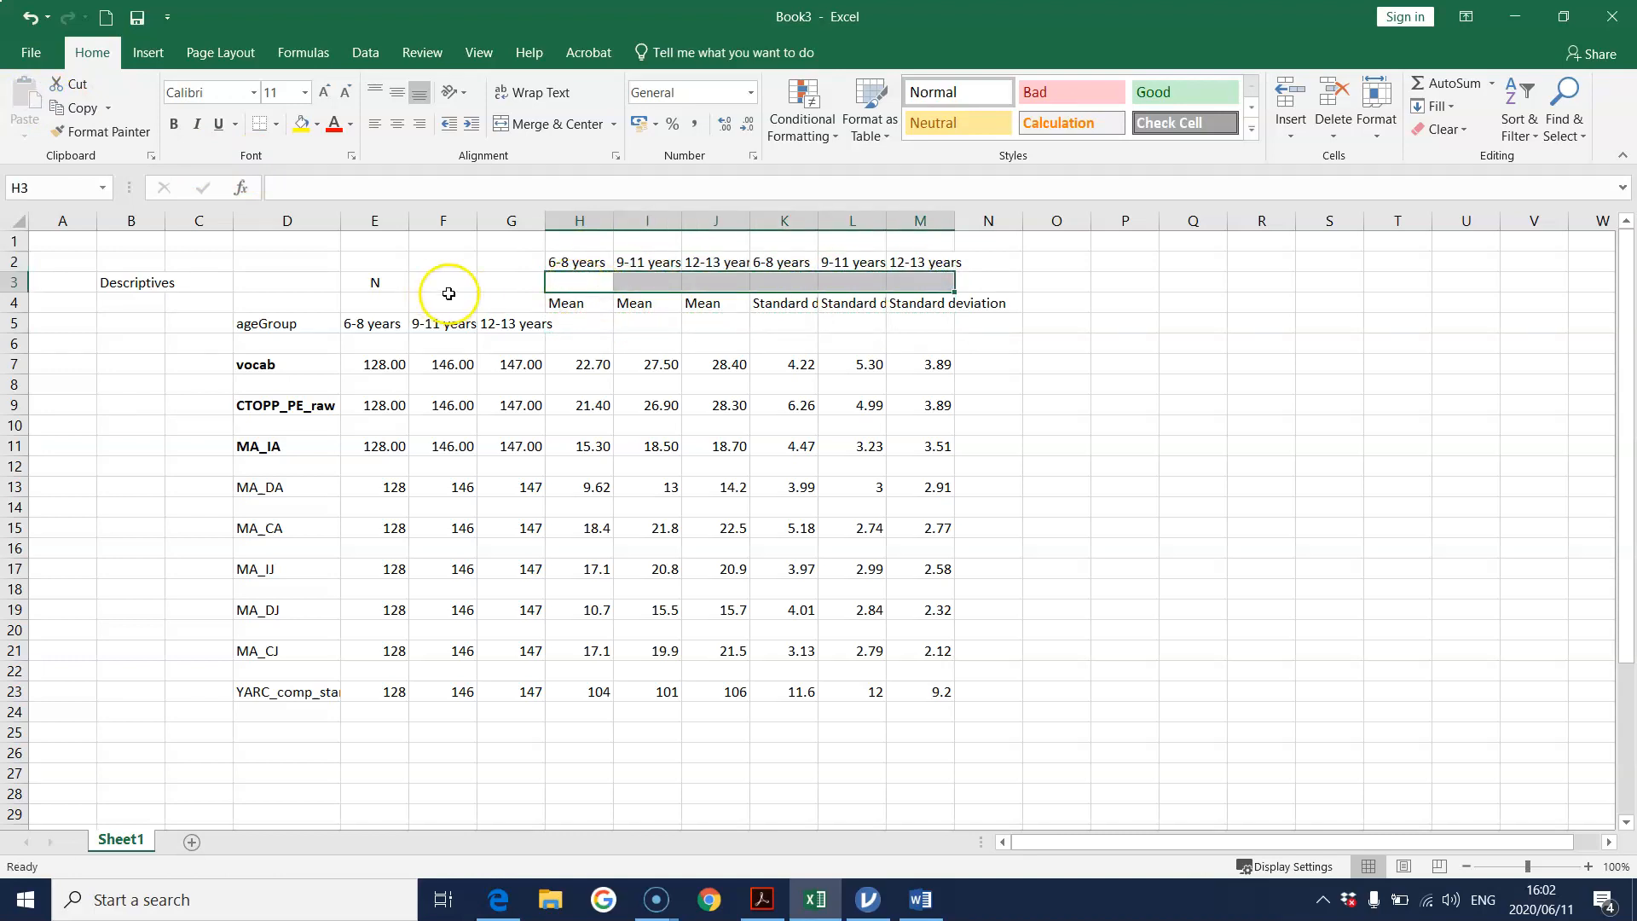
click(574, 279)
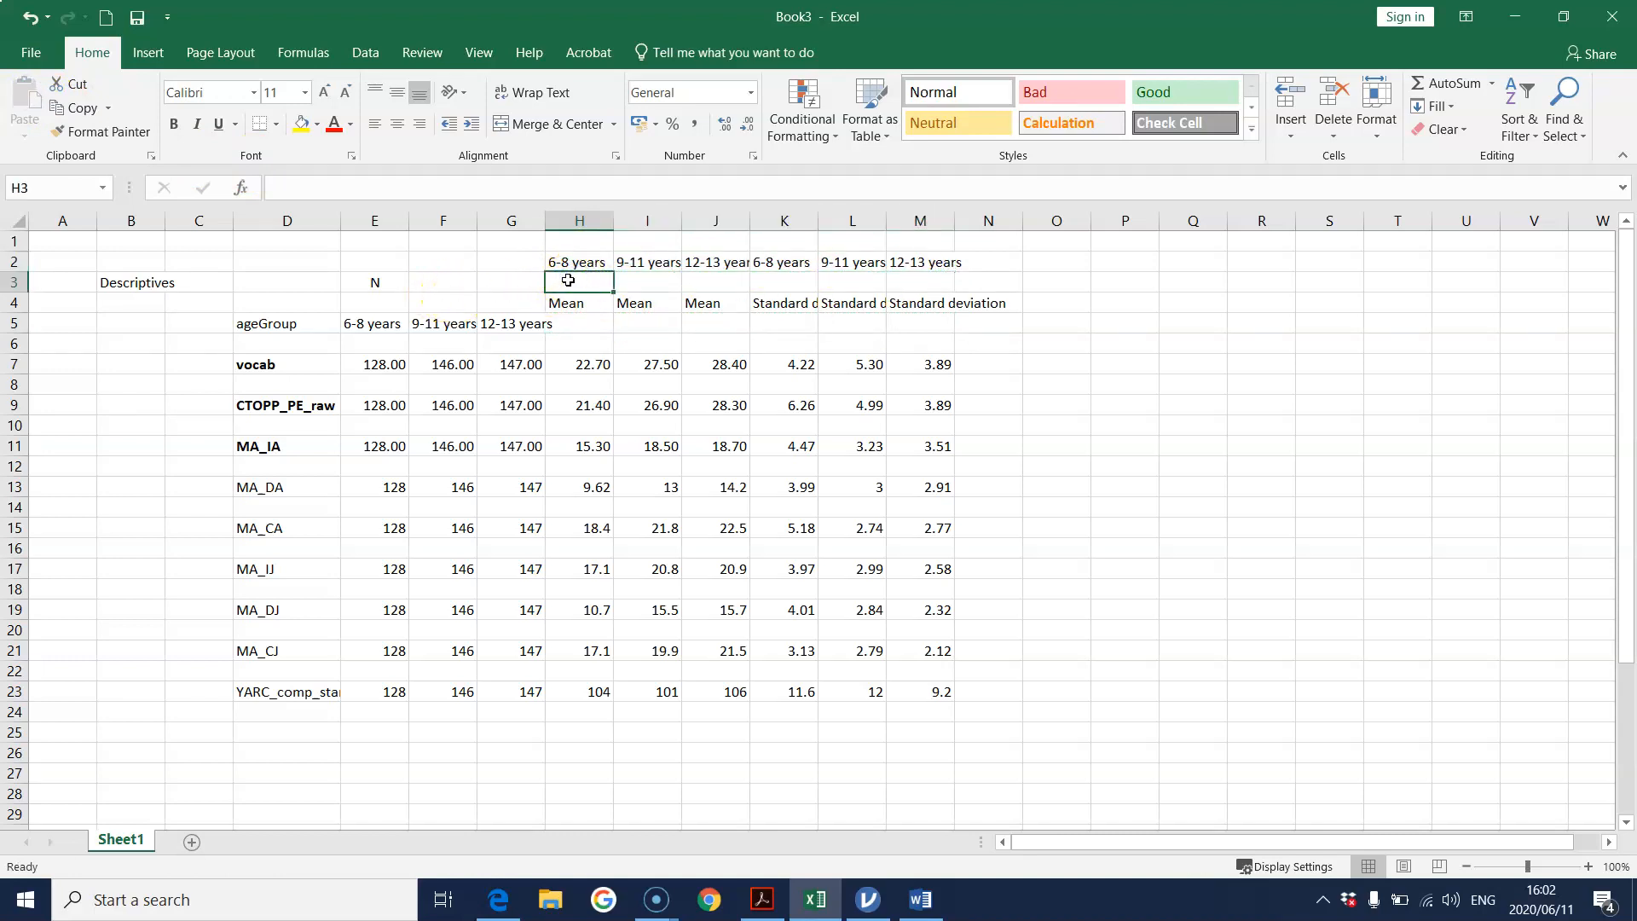
text(N = 128)
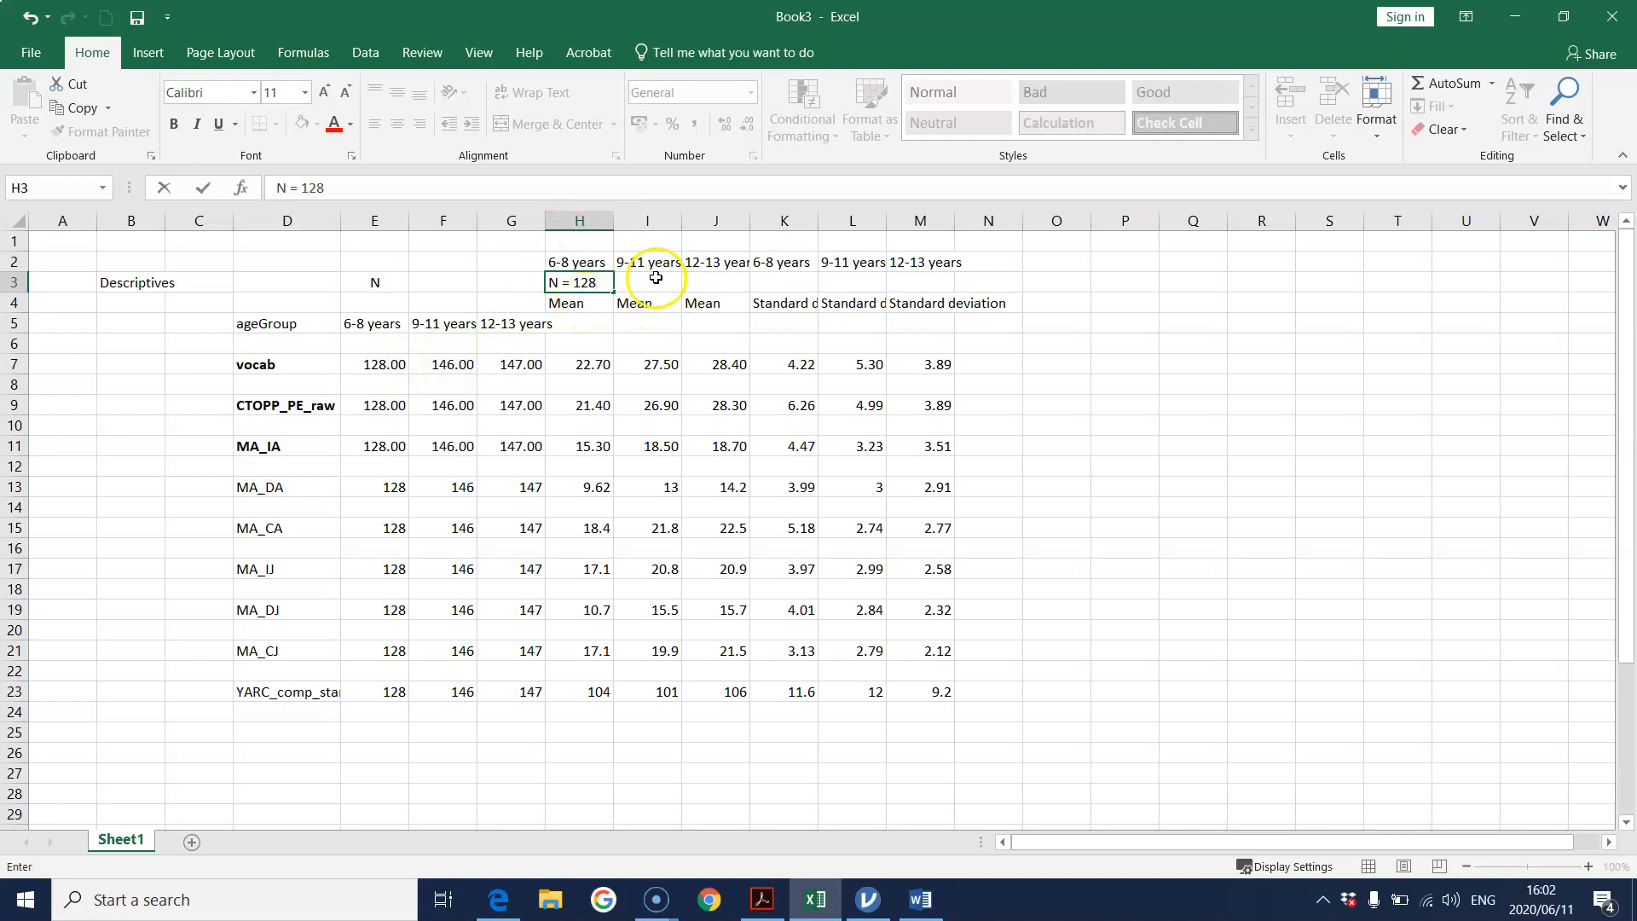
click(648, 283)
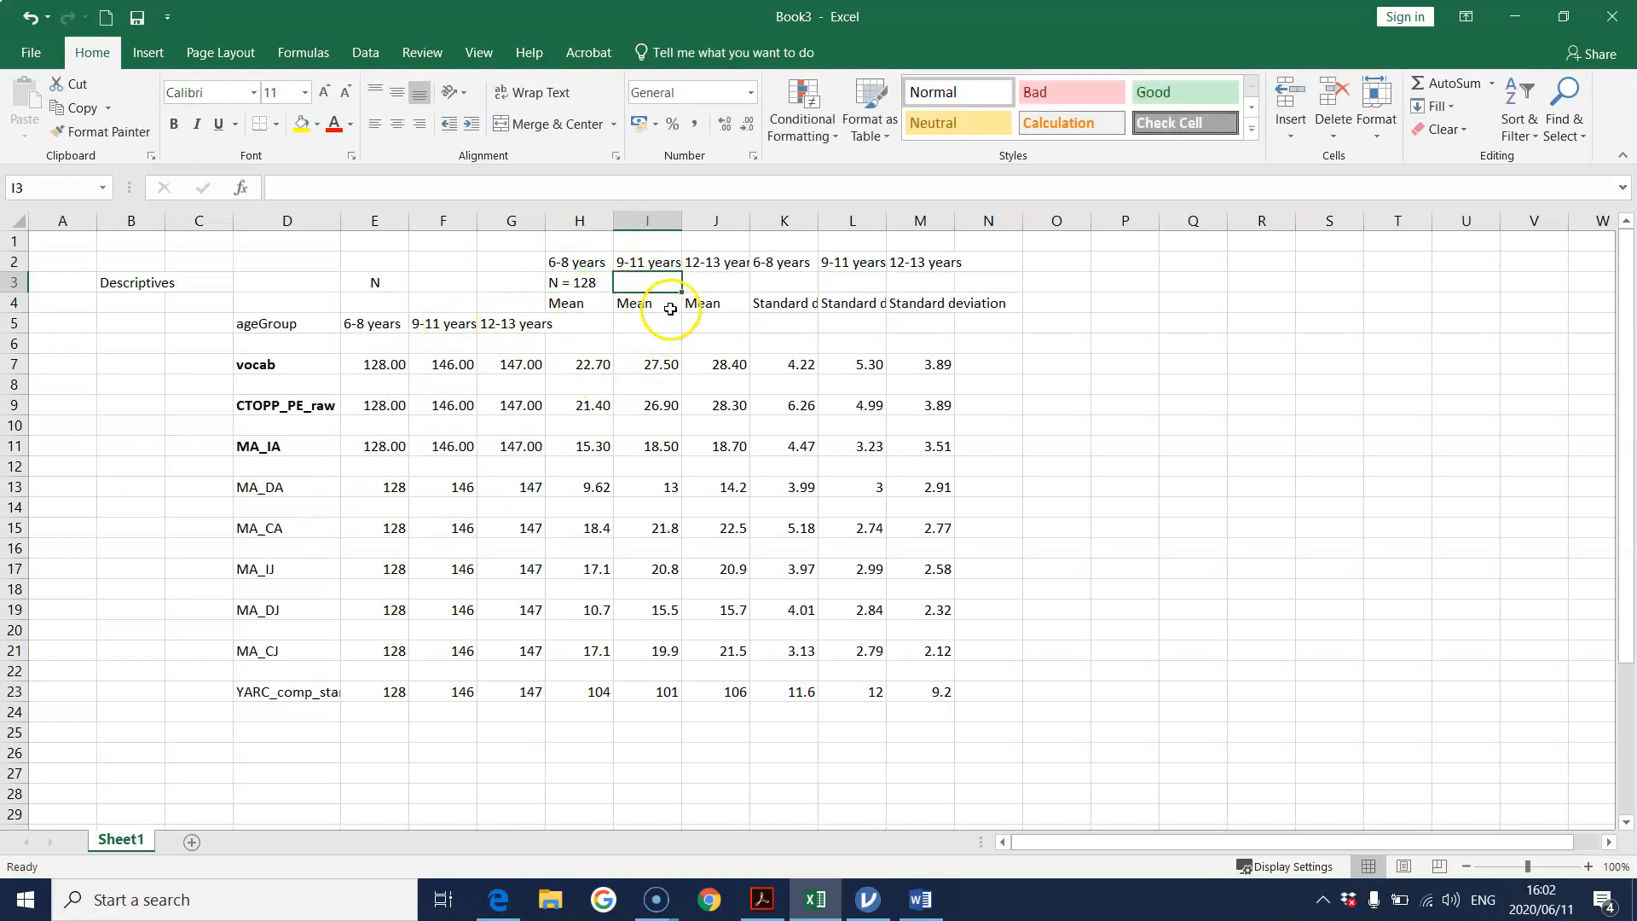
text(N = 146)
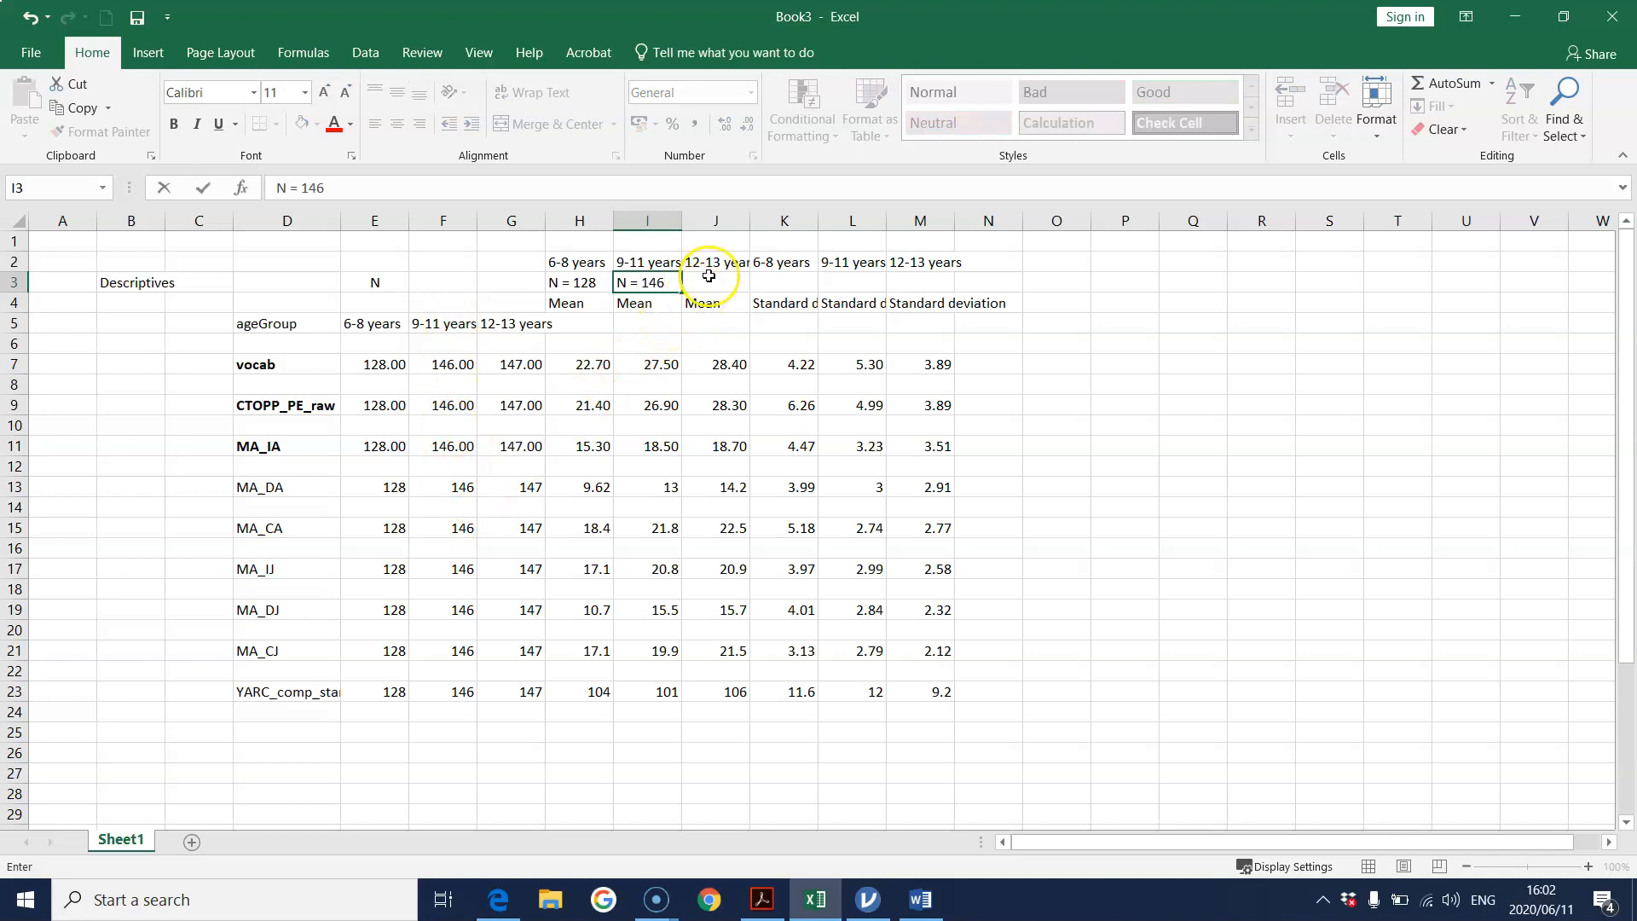
click(708, 275)
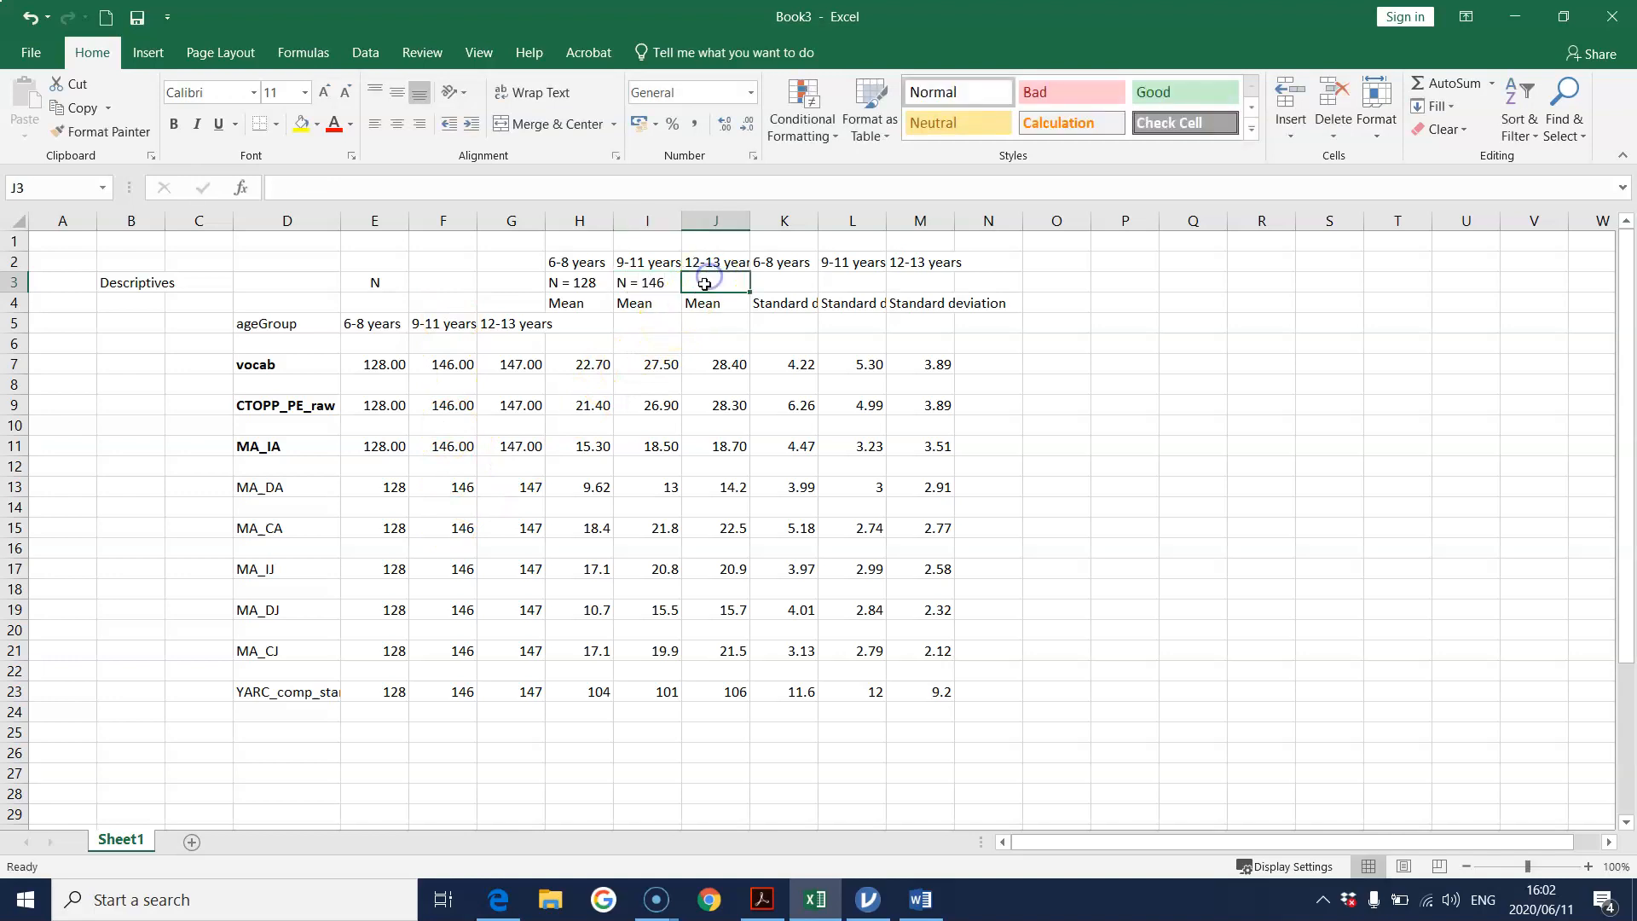
text(N = 147)
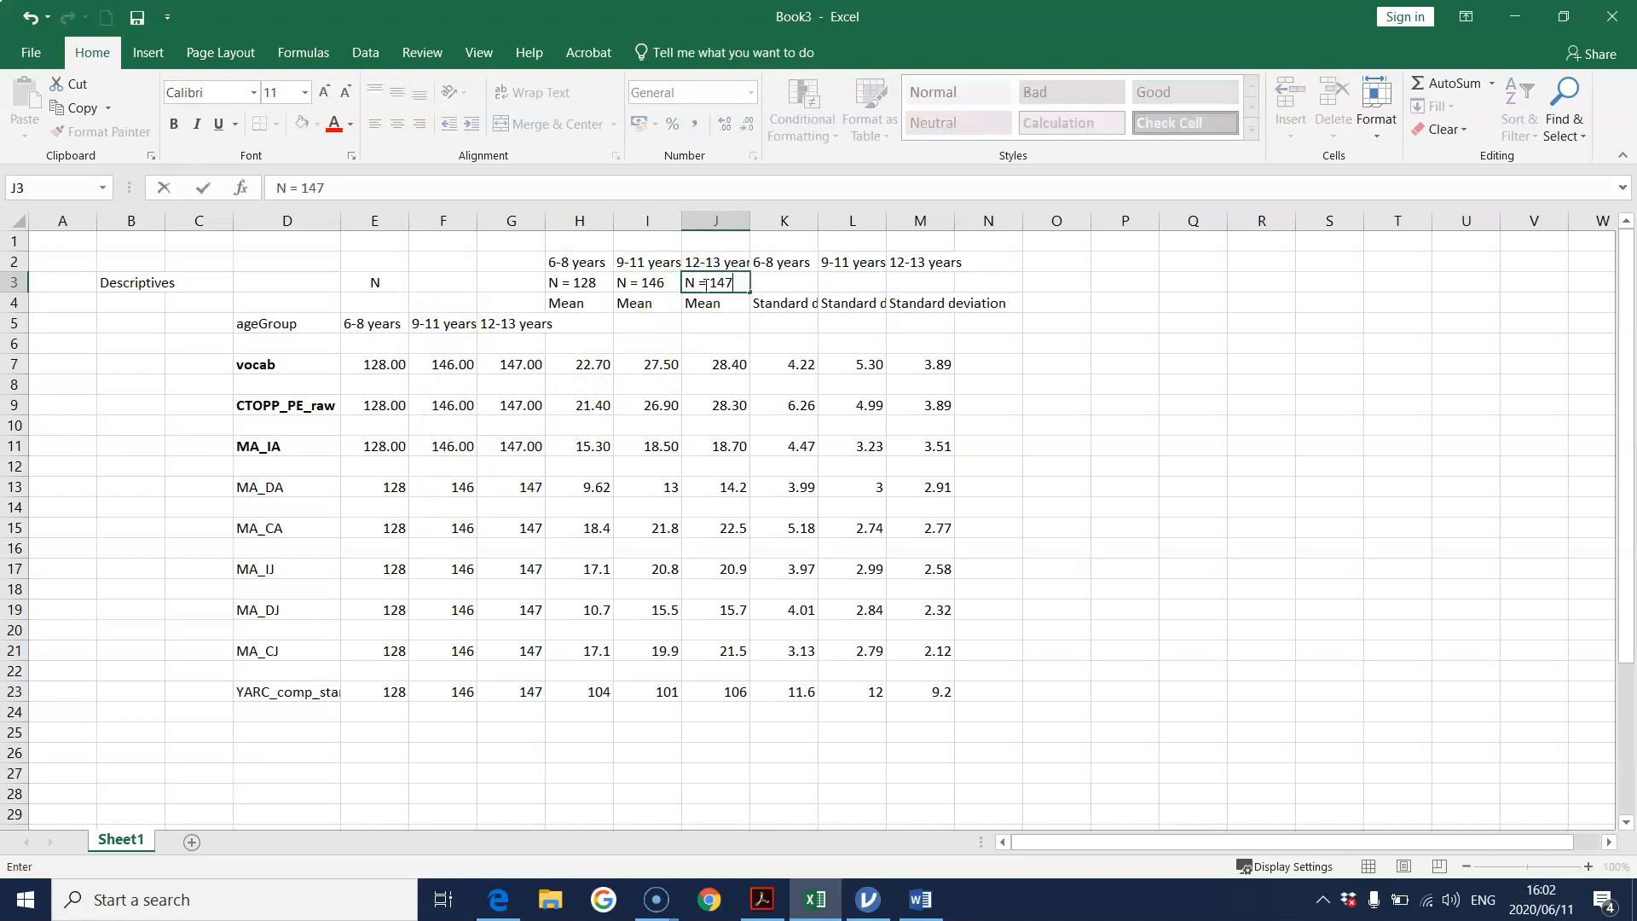
Delete row 5 with the ageGroup labels together with the empty row 6 below it.
click(780, 282)
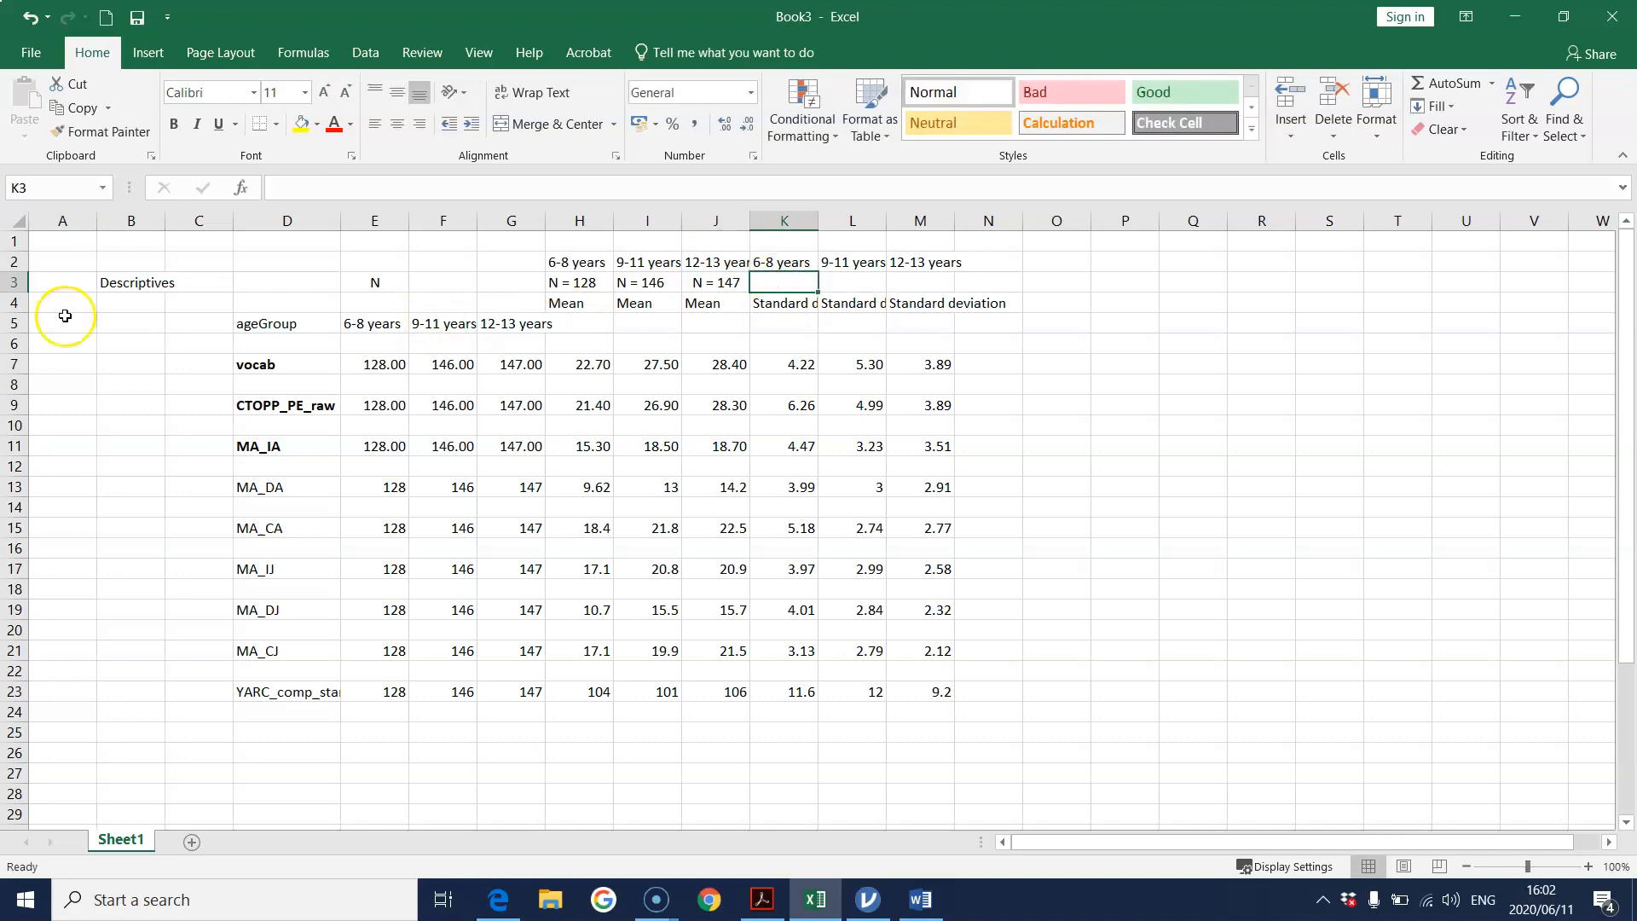
drag(15, 322, 14, 344)
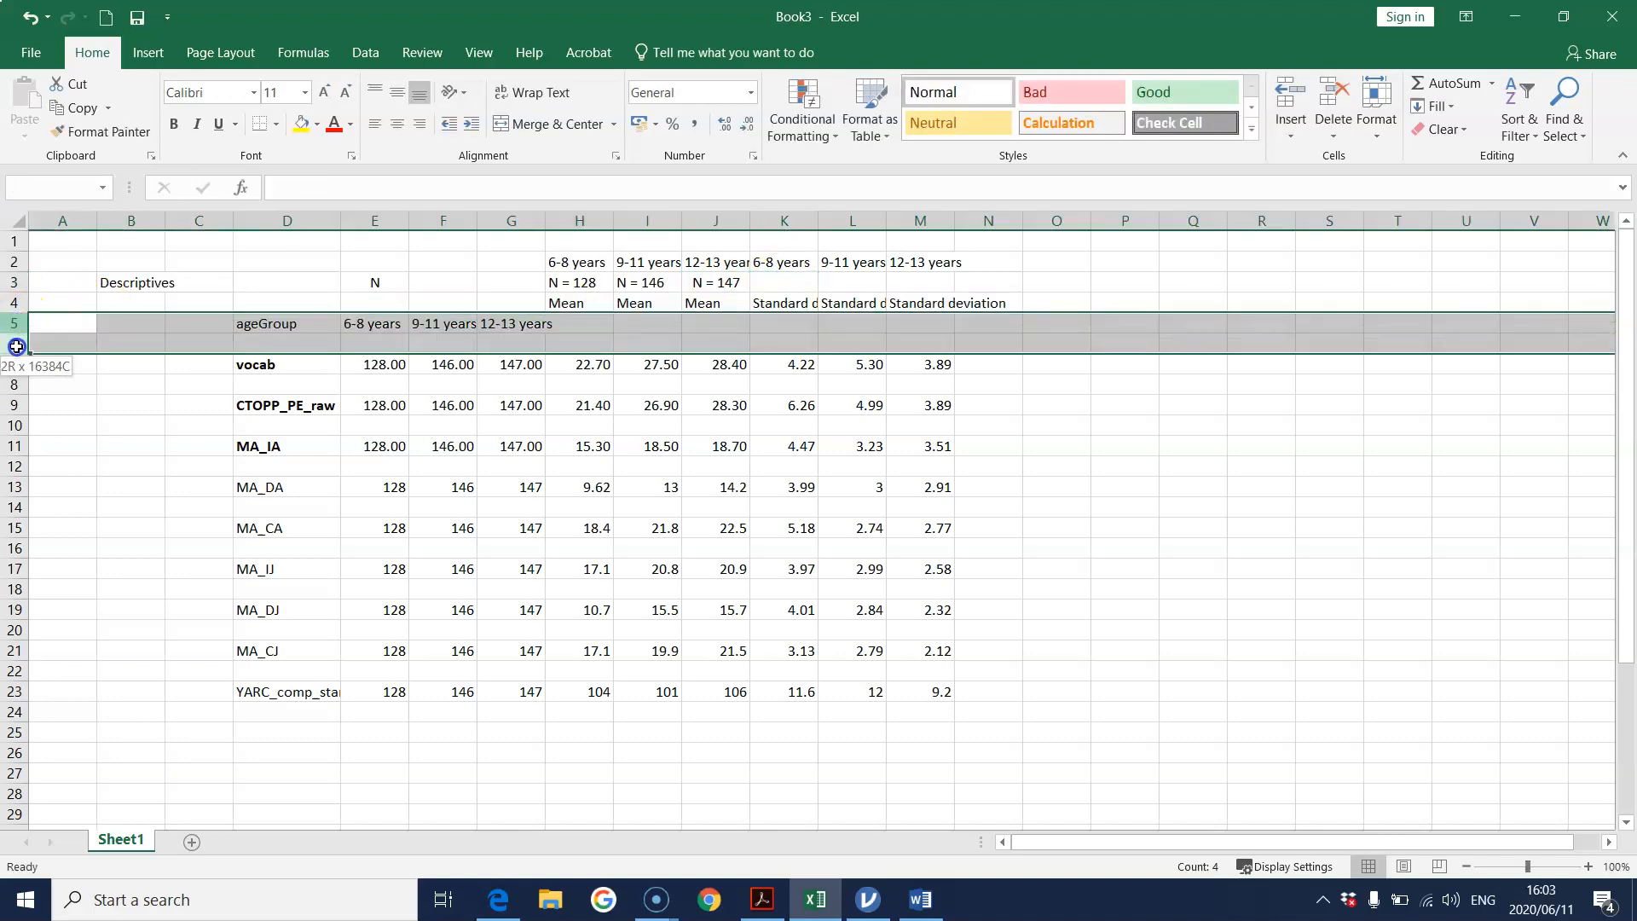
right_click(244, 332)
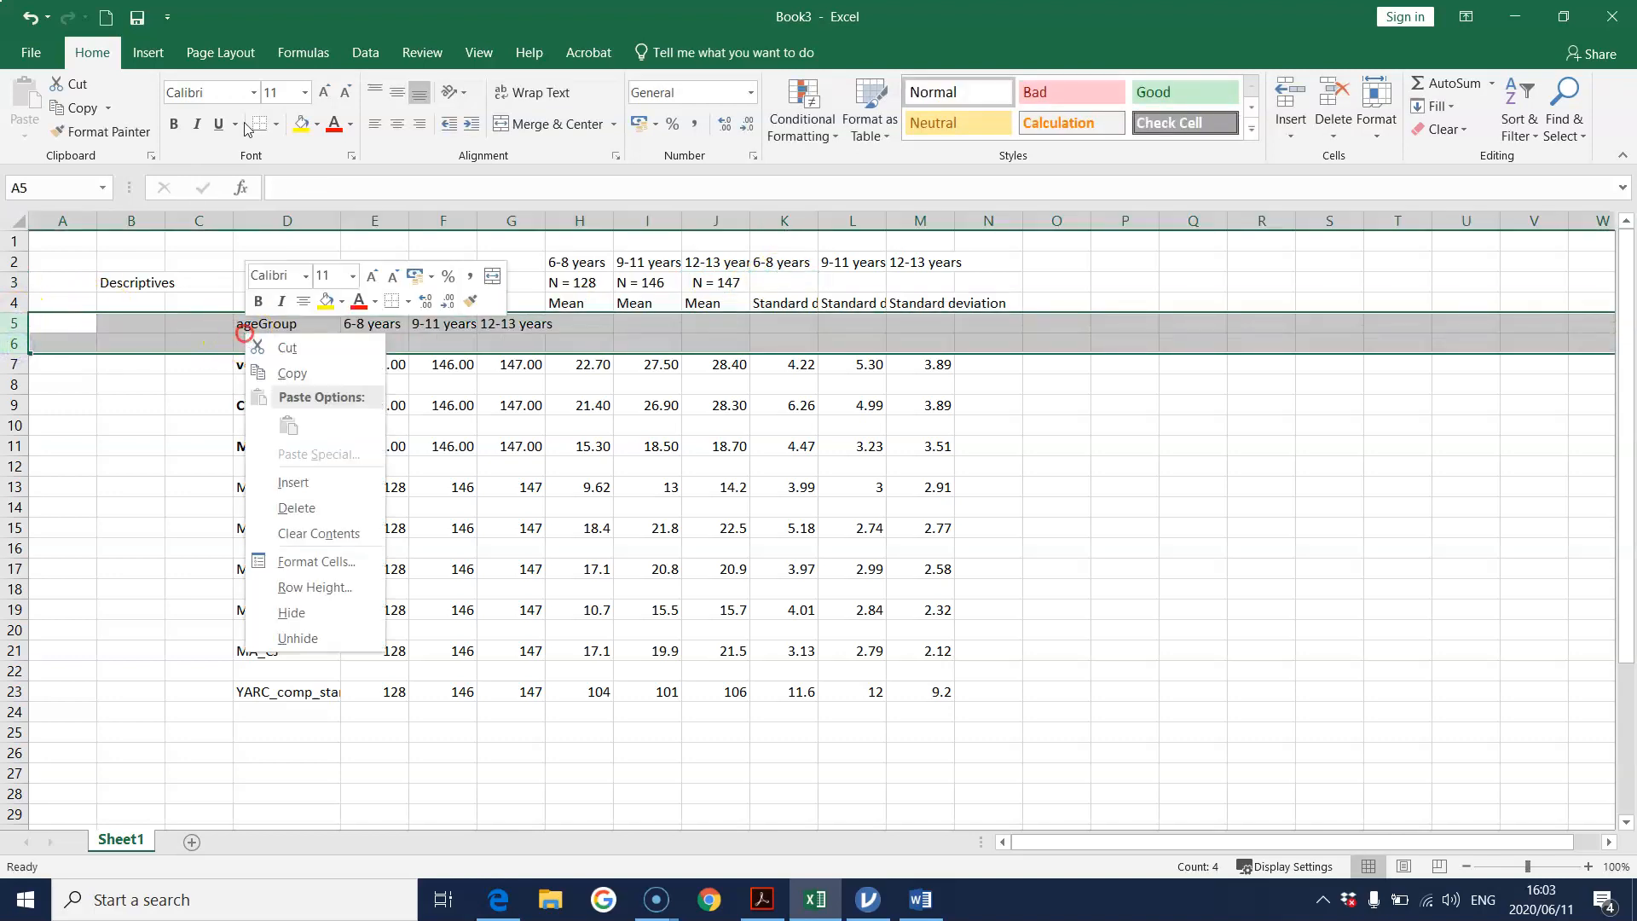
click(328, 509)
Delete columns E to G, which hold the repeated N values for each variable.
drag(392, 220, 509, 220)
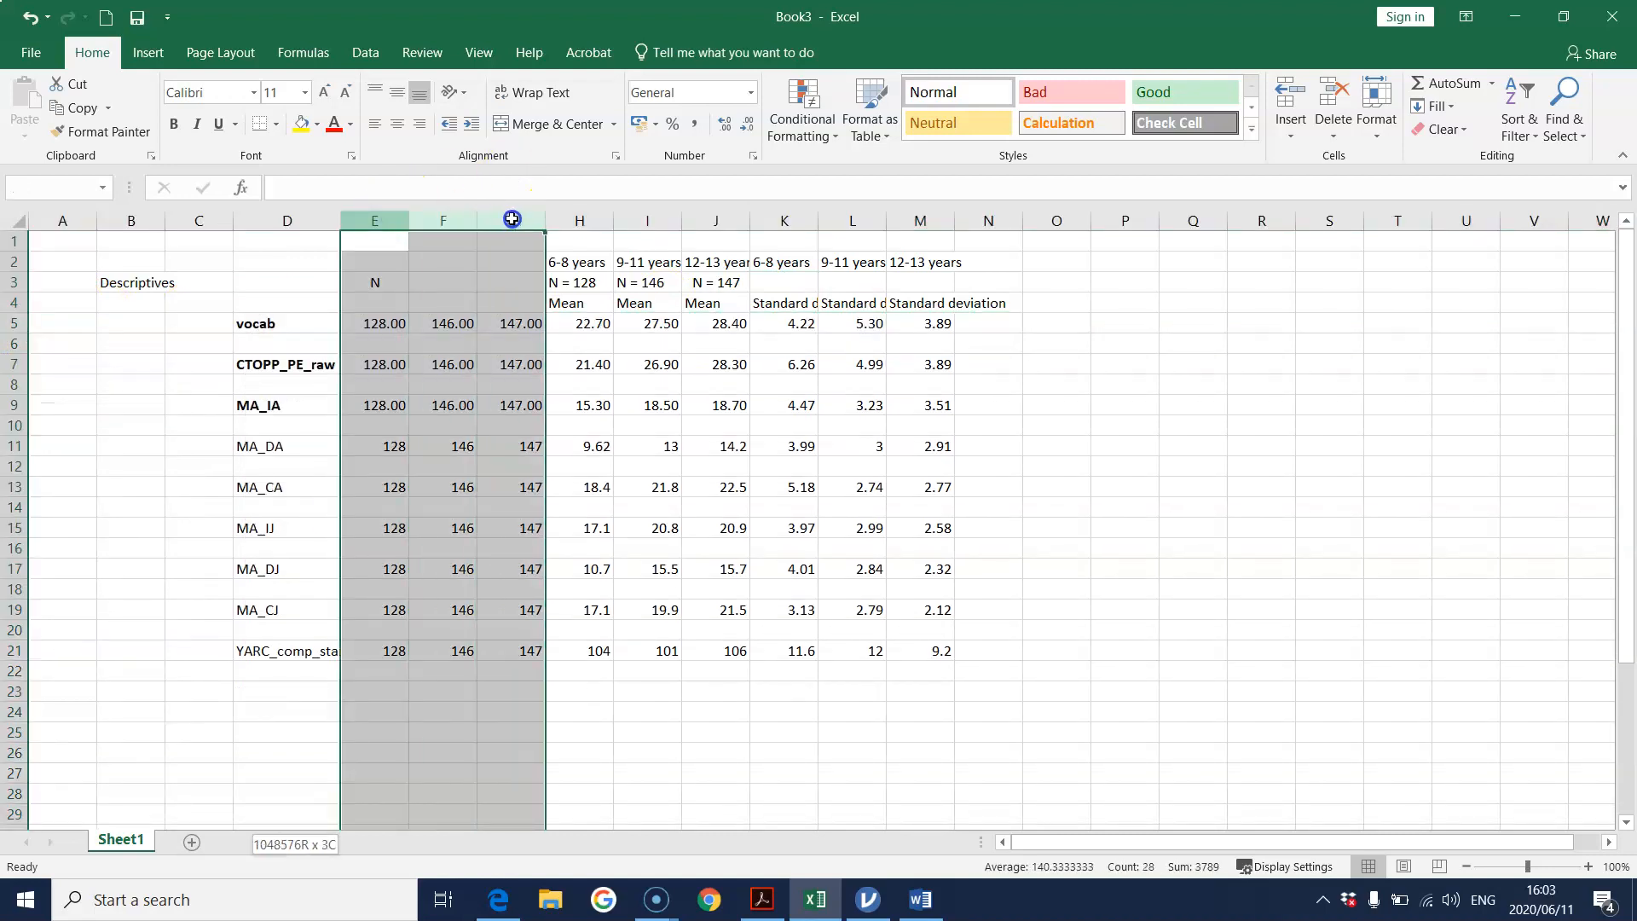
right_click(514, 224)
click(592, 397)
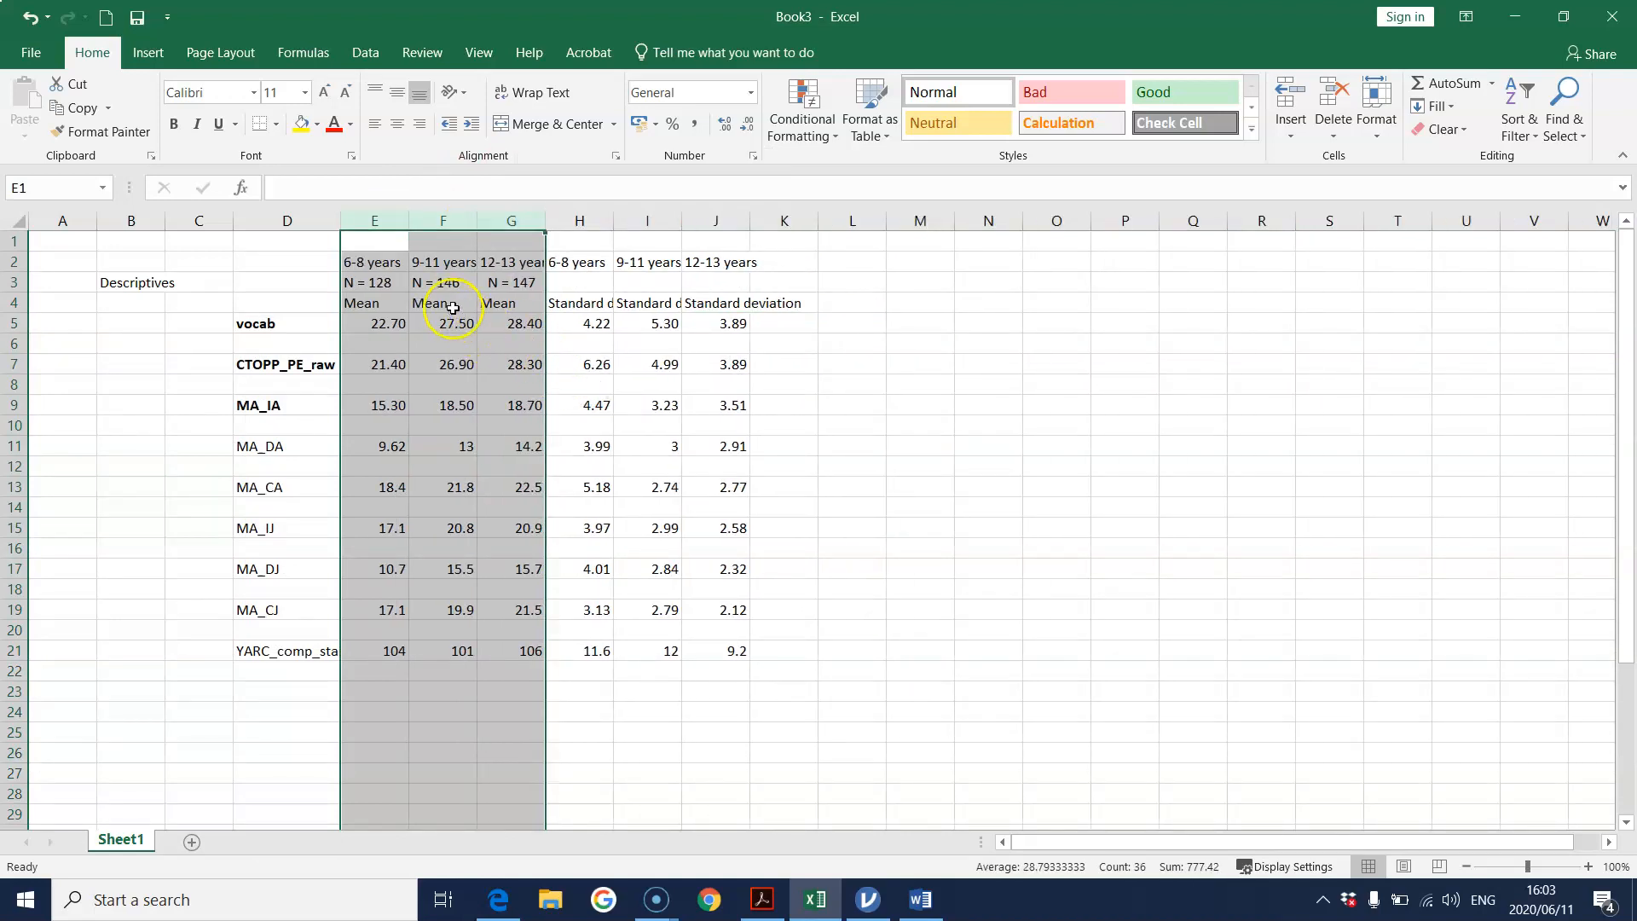
click(453, 308)
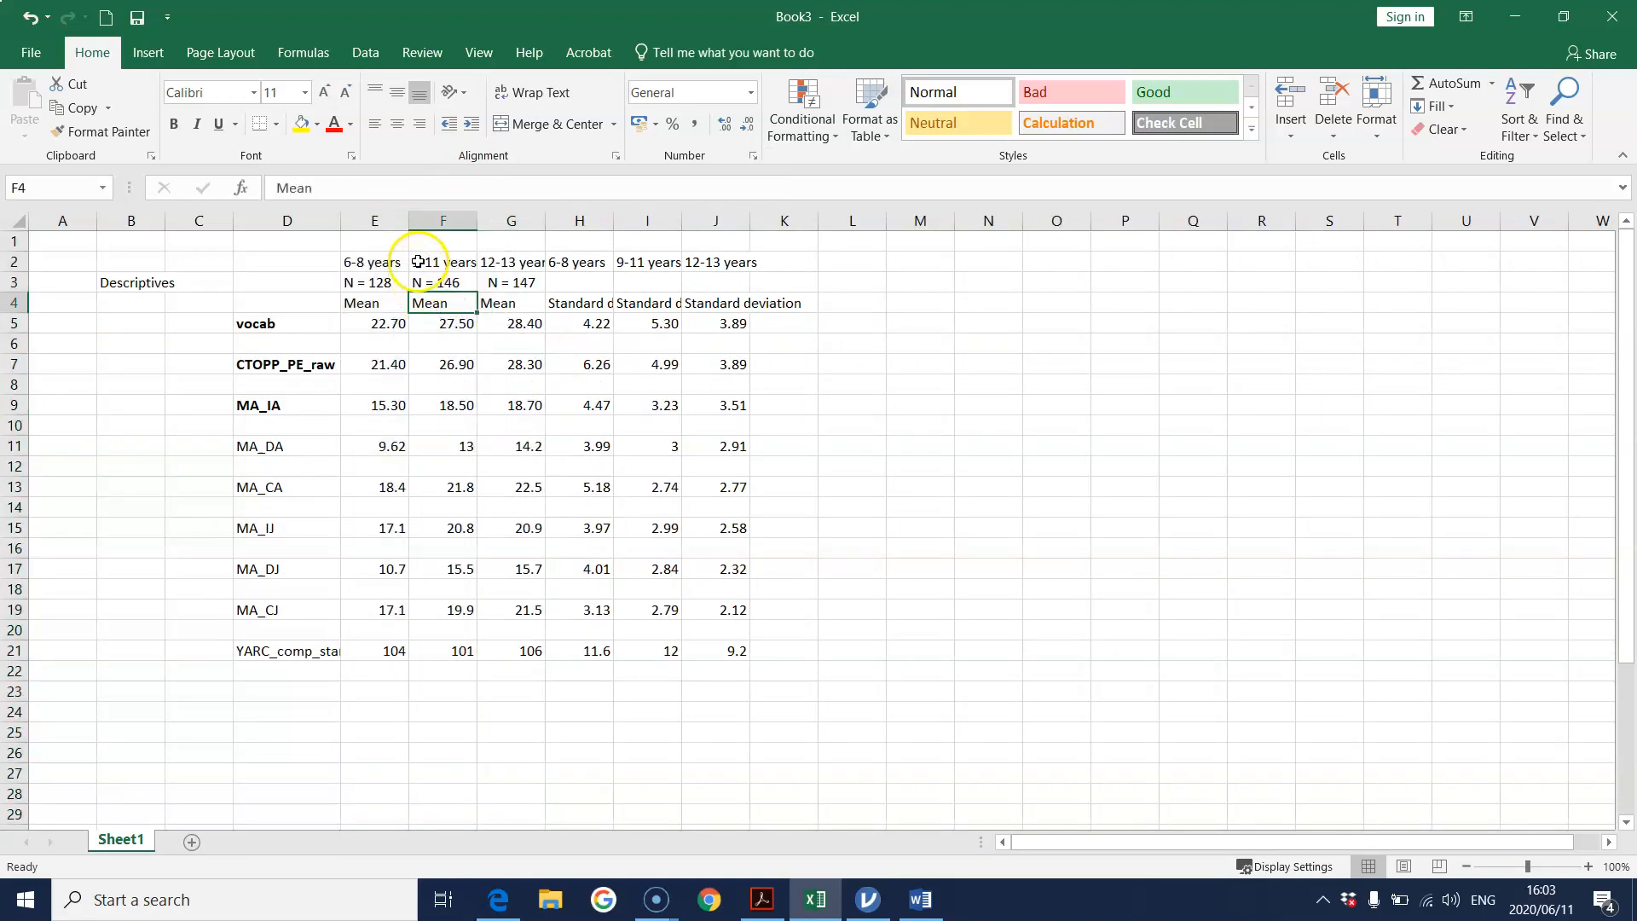
Move the 6-8 years Standard deviation column from H to directly after the 6-8 years Mean column, shifting the other columns along.
click(380, 220)
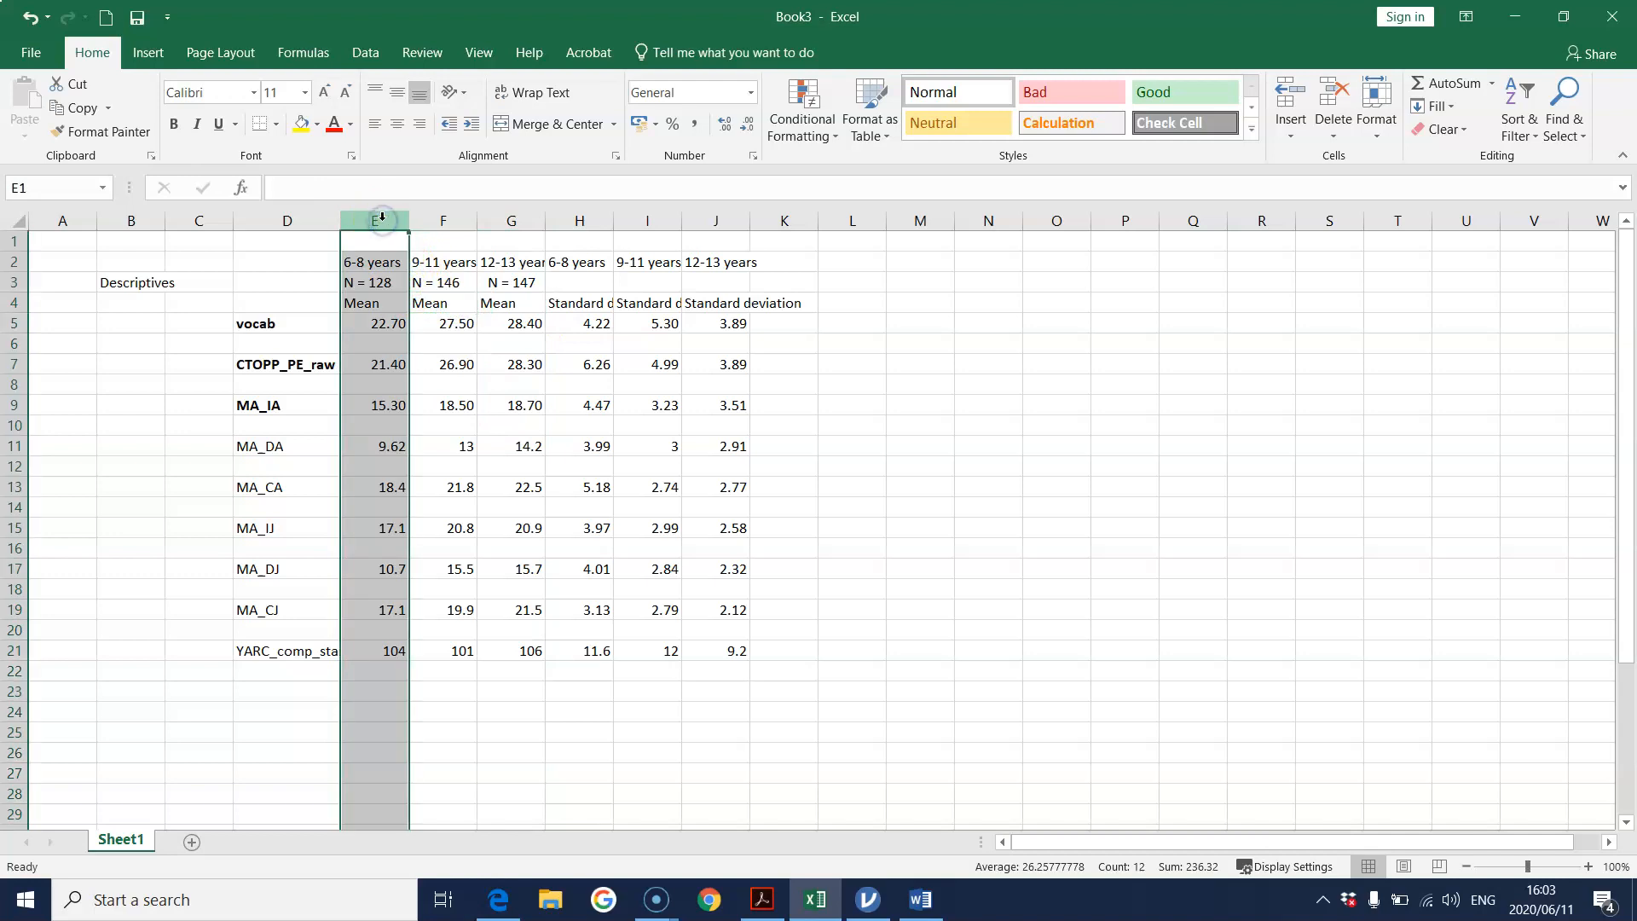
click(584, 221)
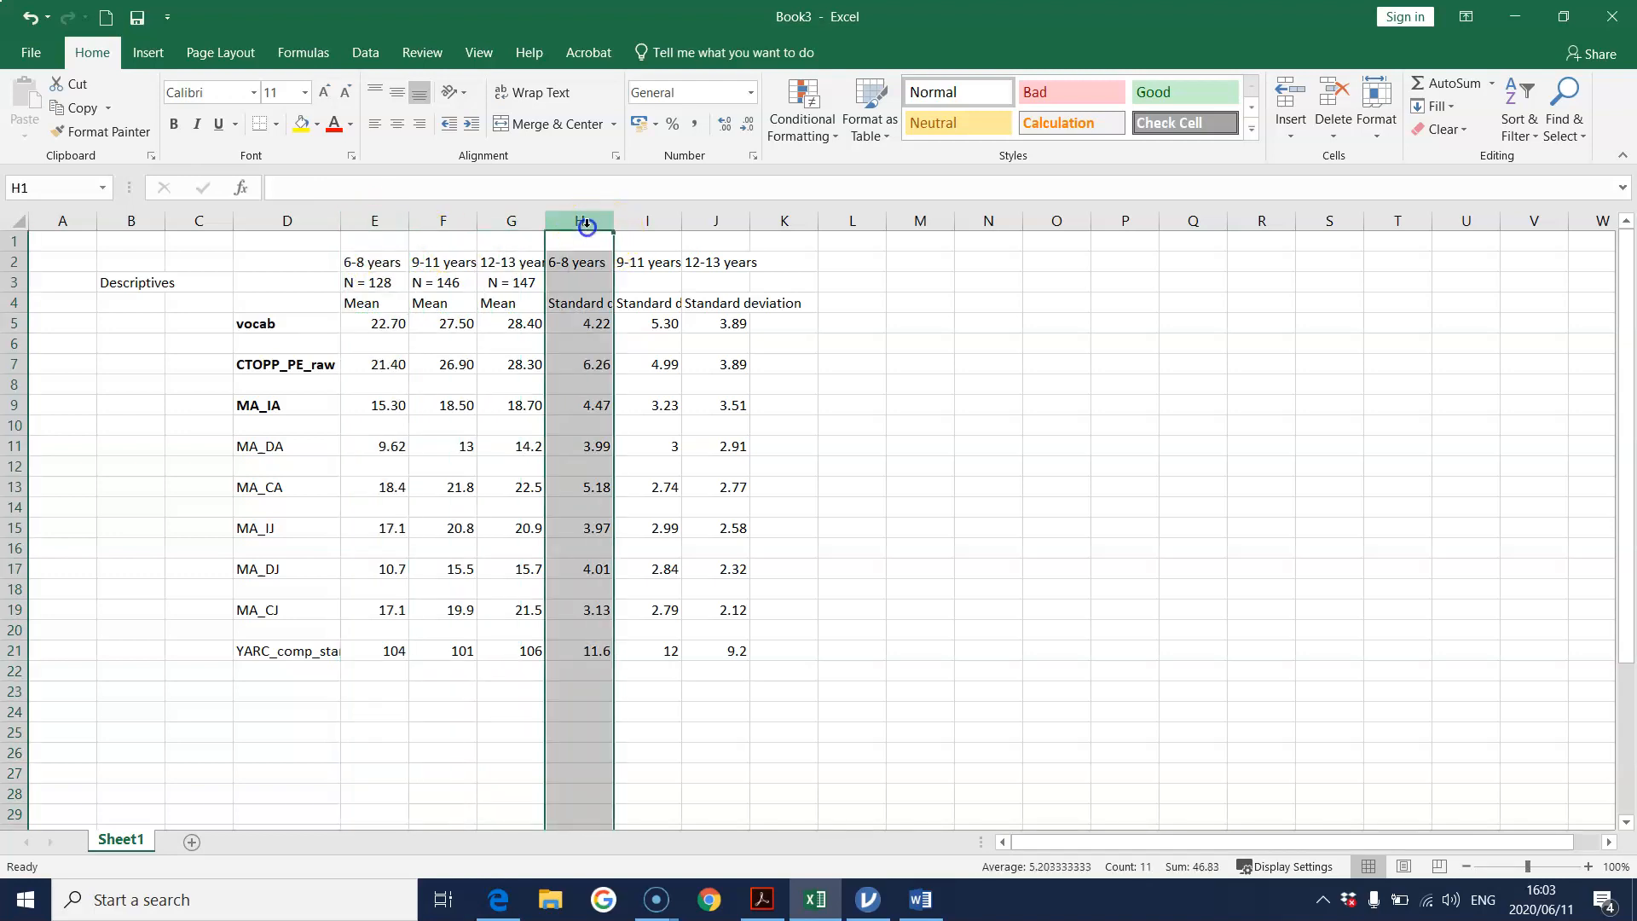
click(377, 221)
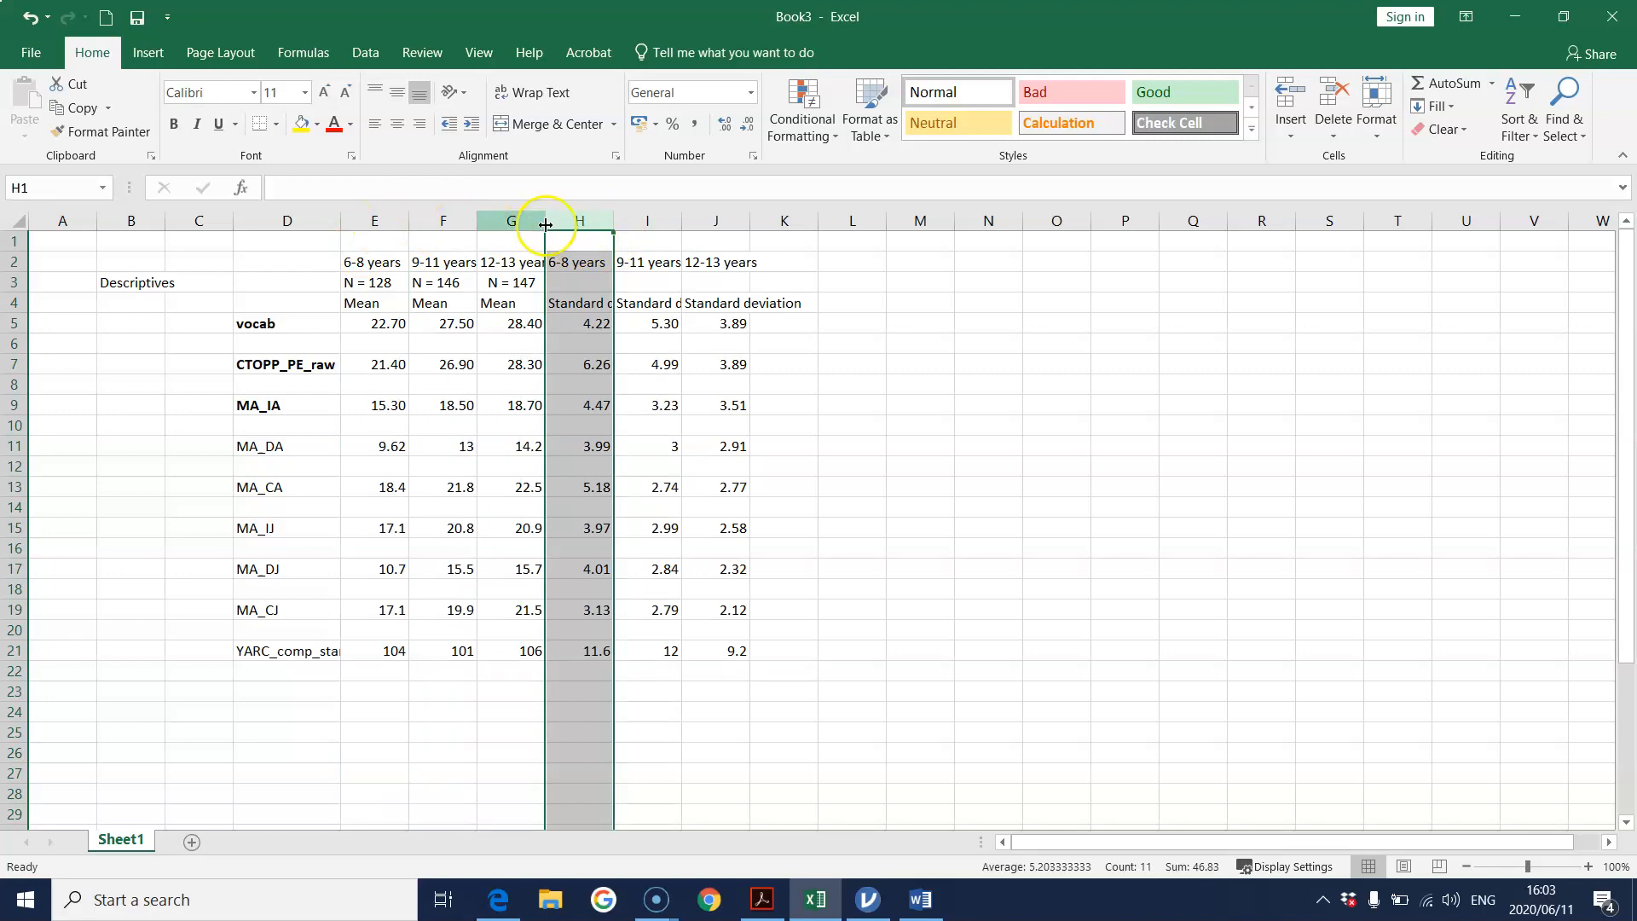
right_click(581, 223)
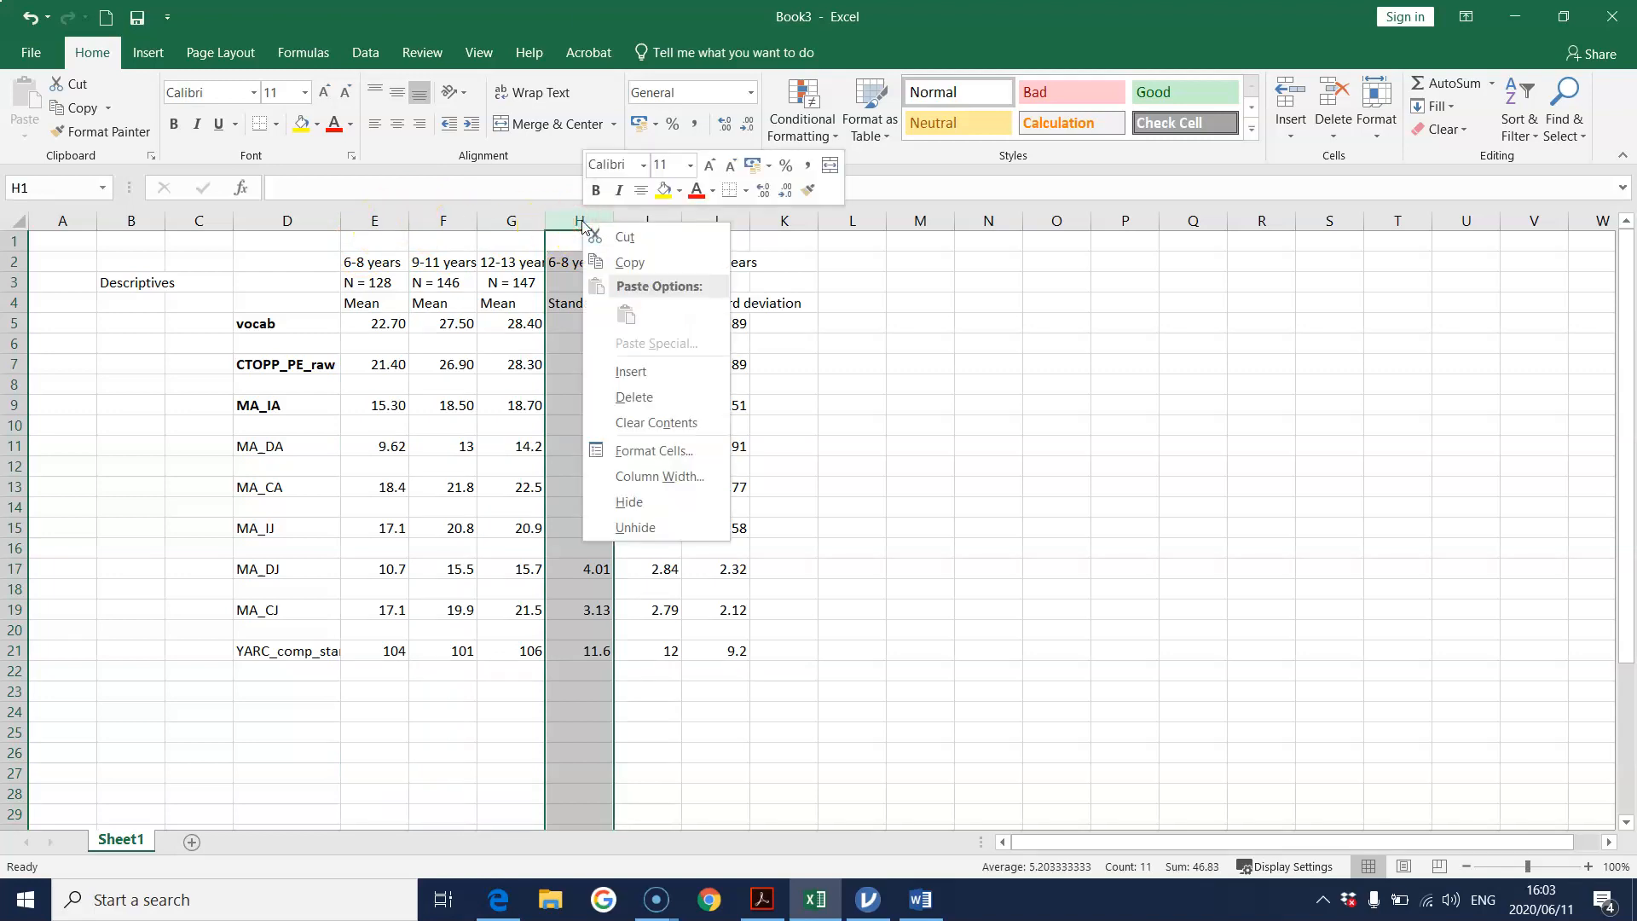
click(632, 237)
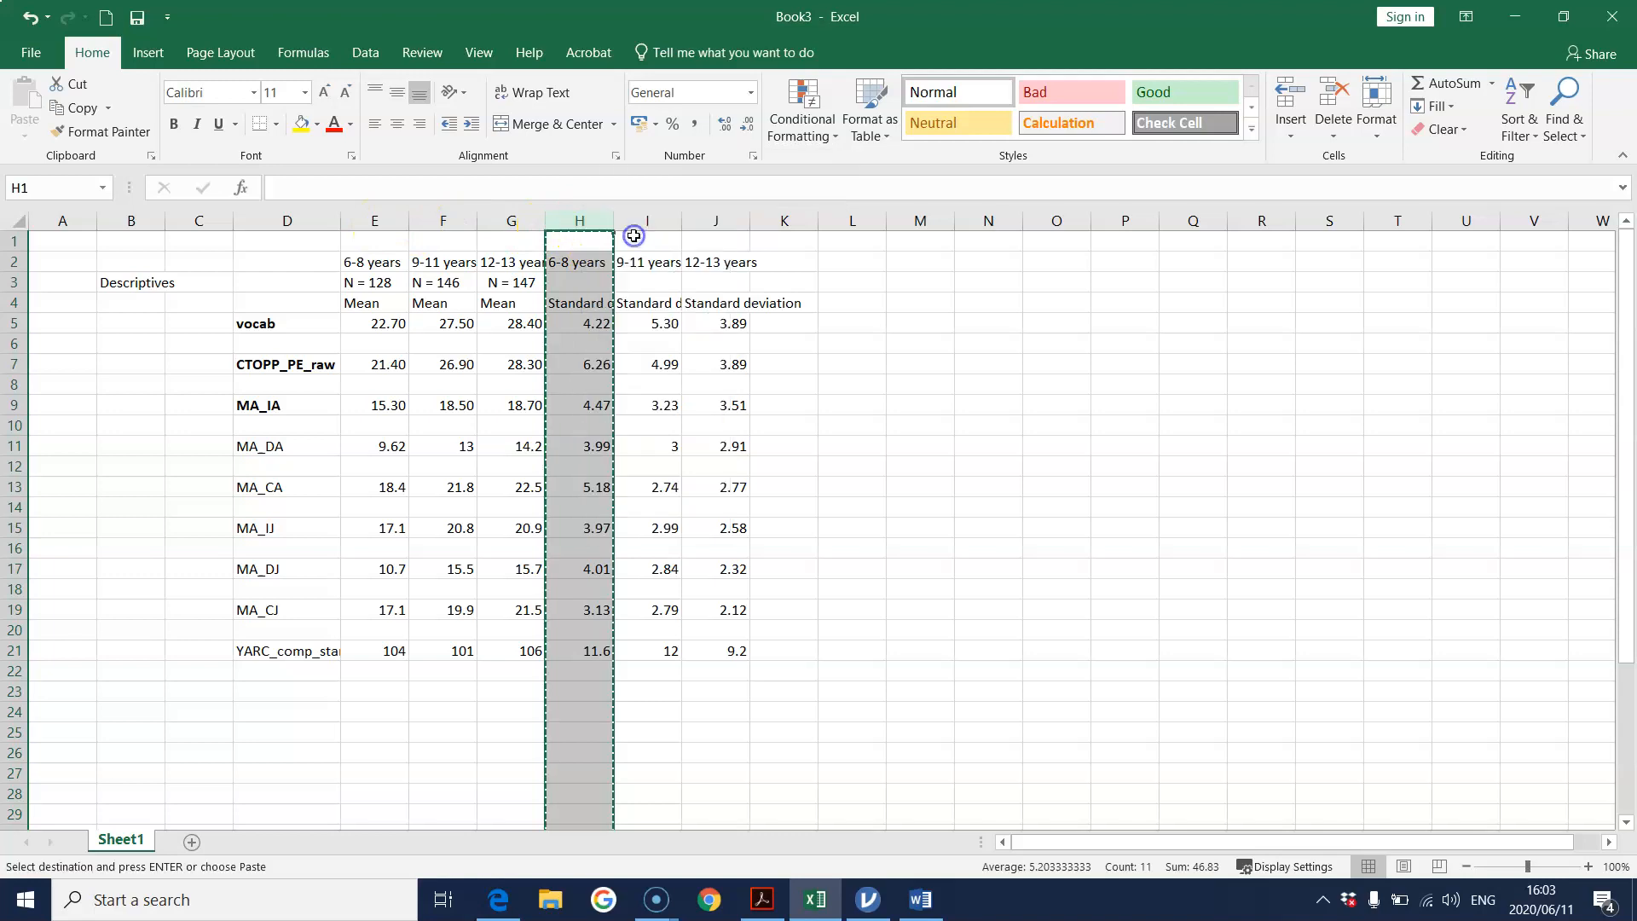
click(435, 219)
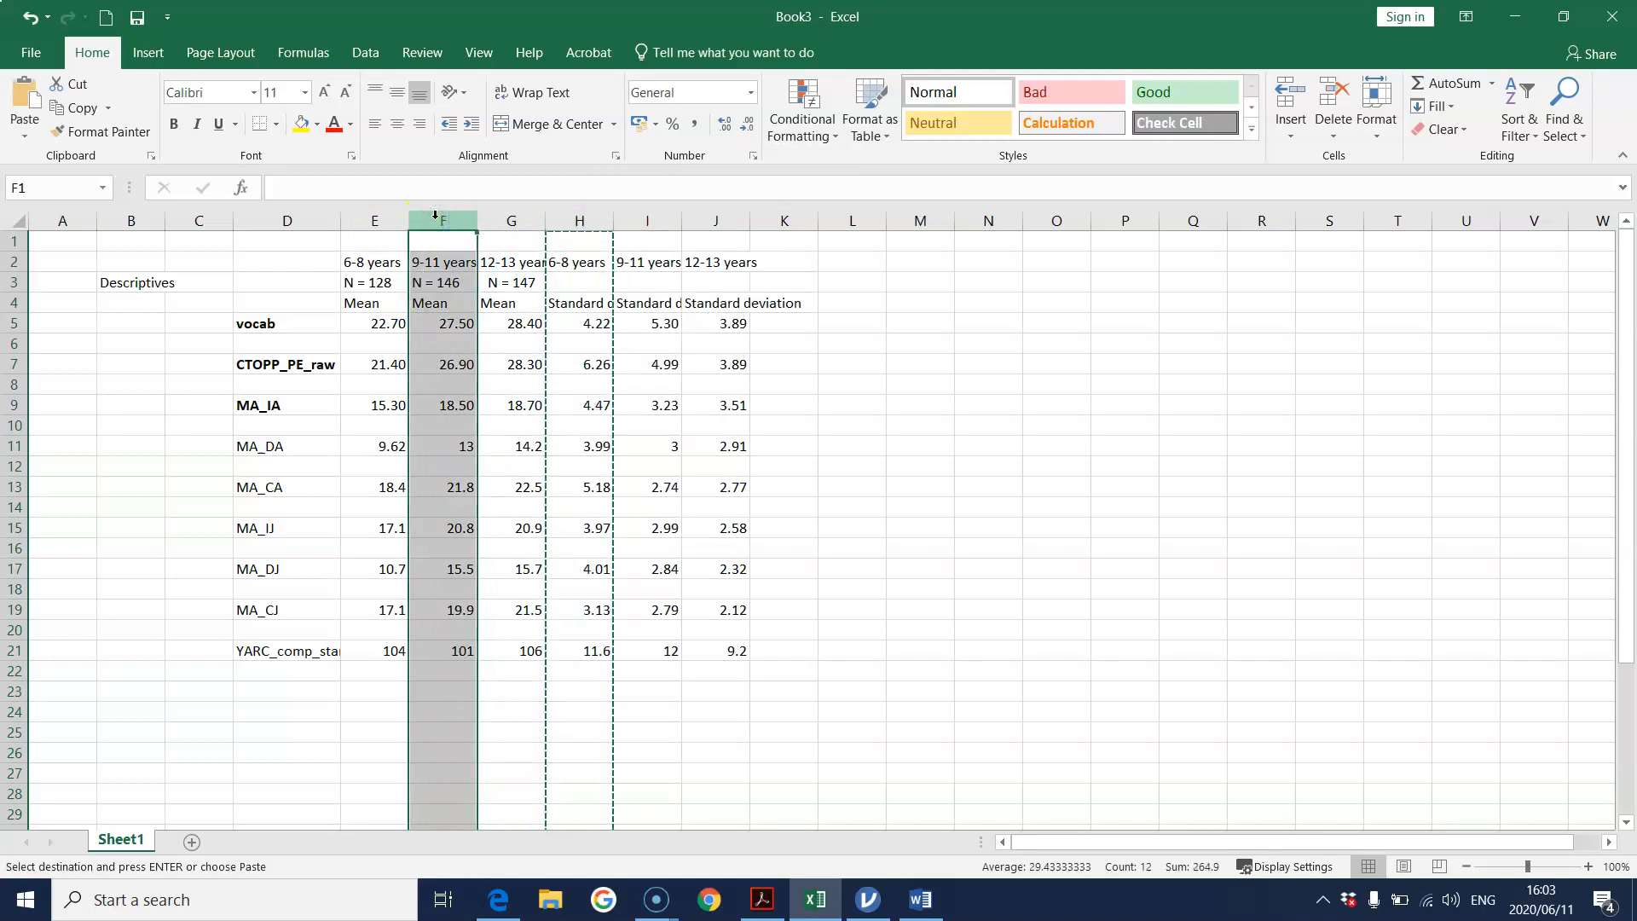
right_click(435, 219)
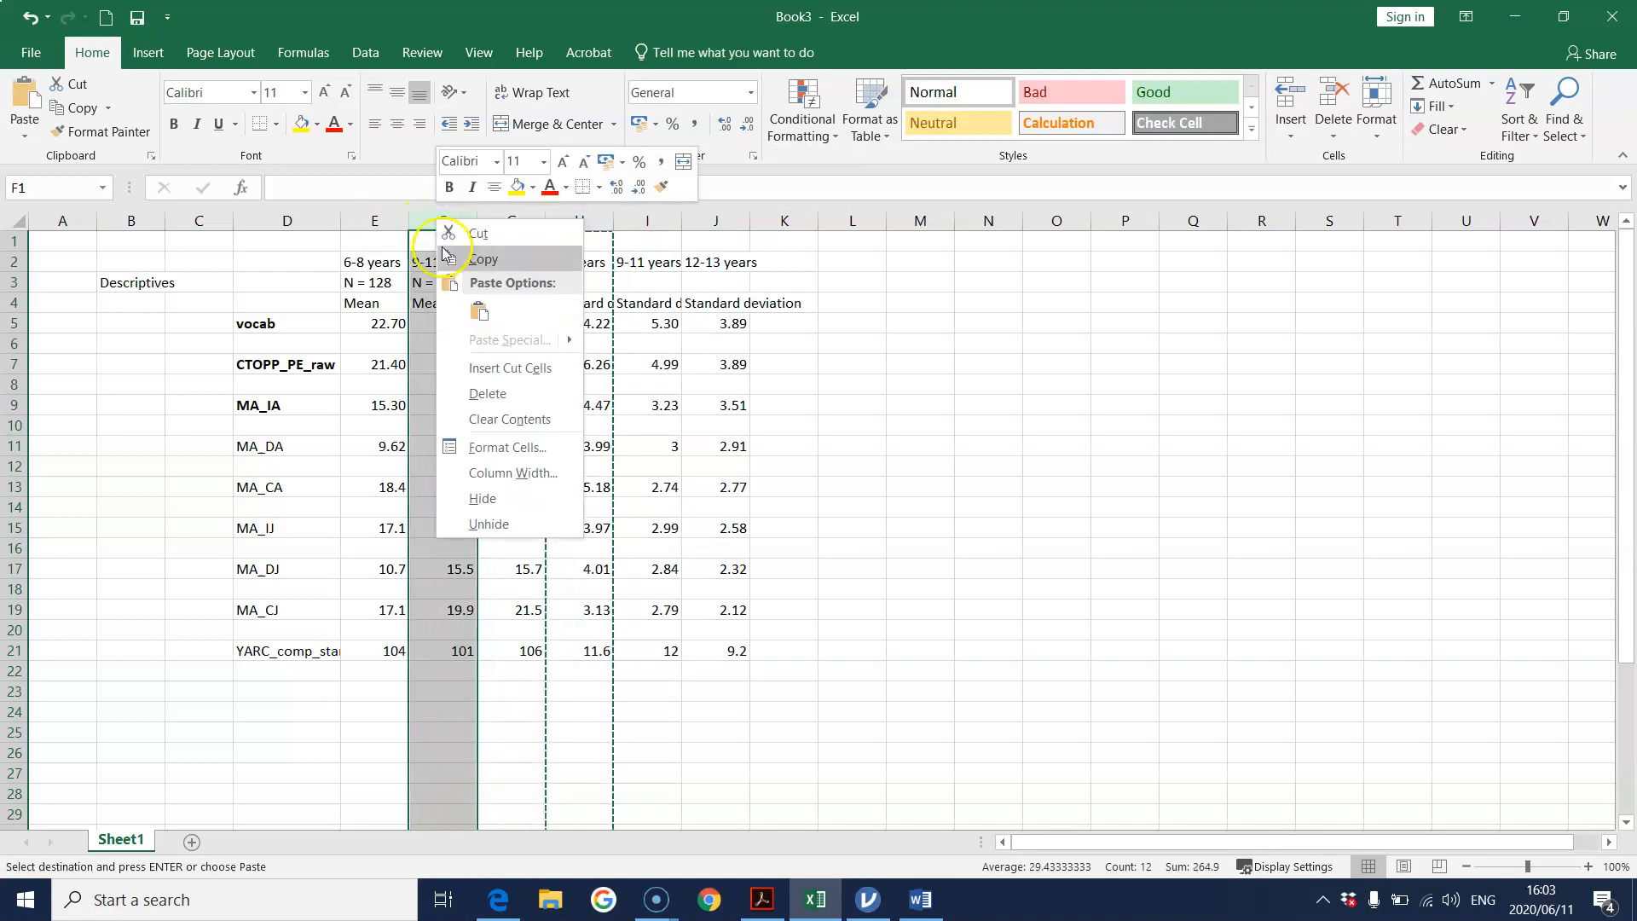
click(510, 367)
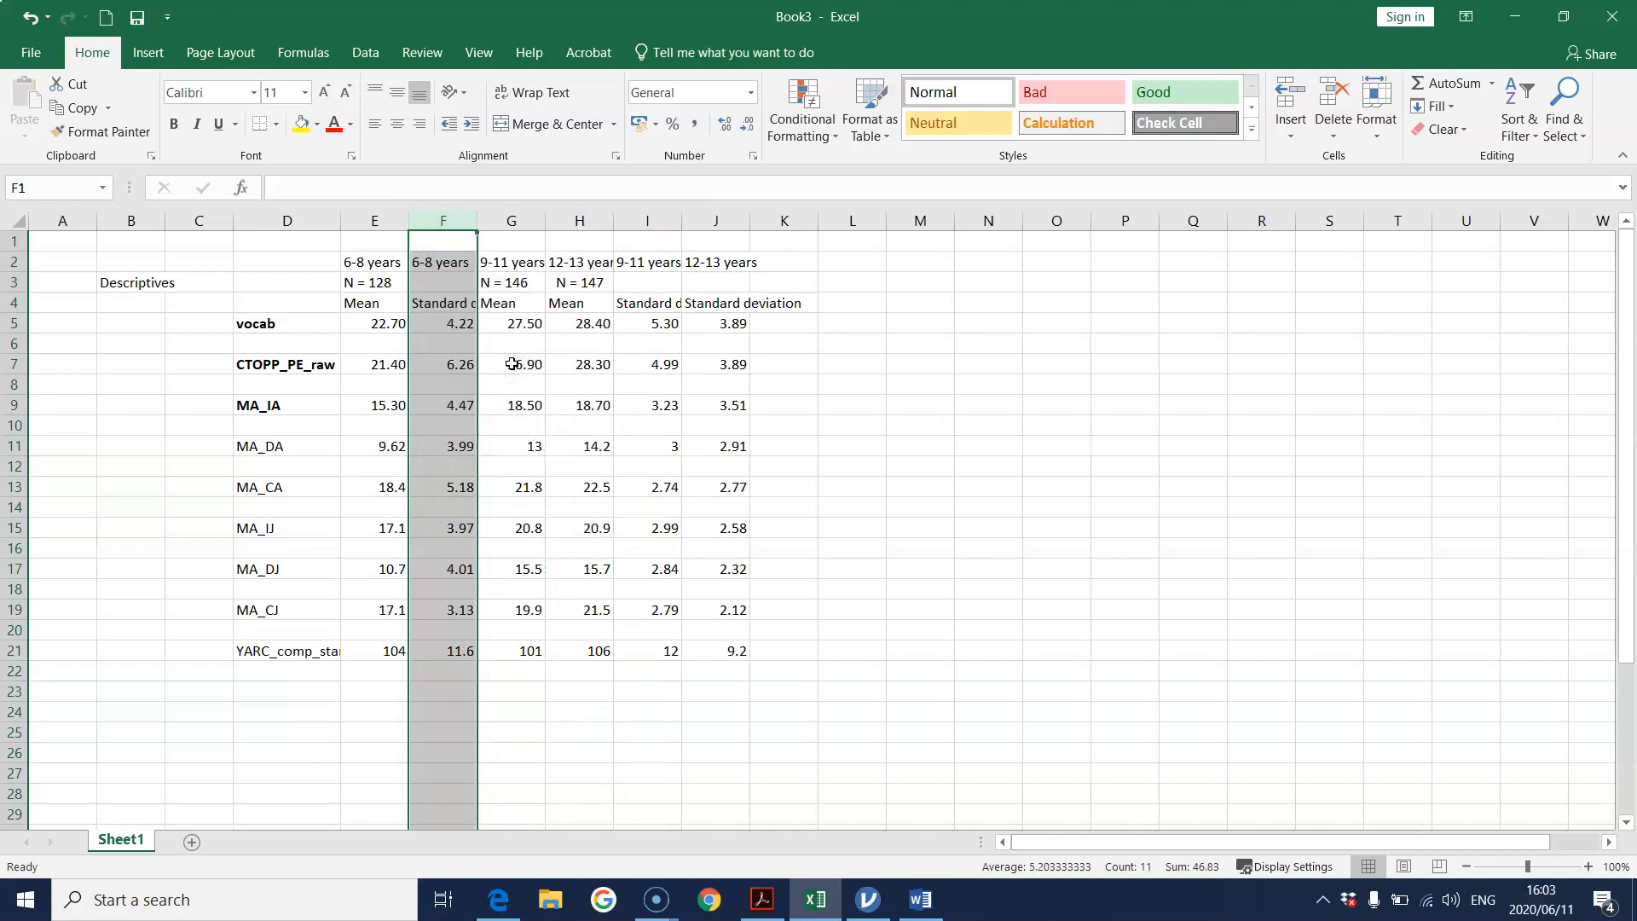
Move the 9-11 years Standard deviation column from I to directly after the 9-11 years Mean column, ahead of the 12-13 years Mean.
click(653, 220)
right_click(656, 222)
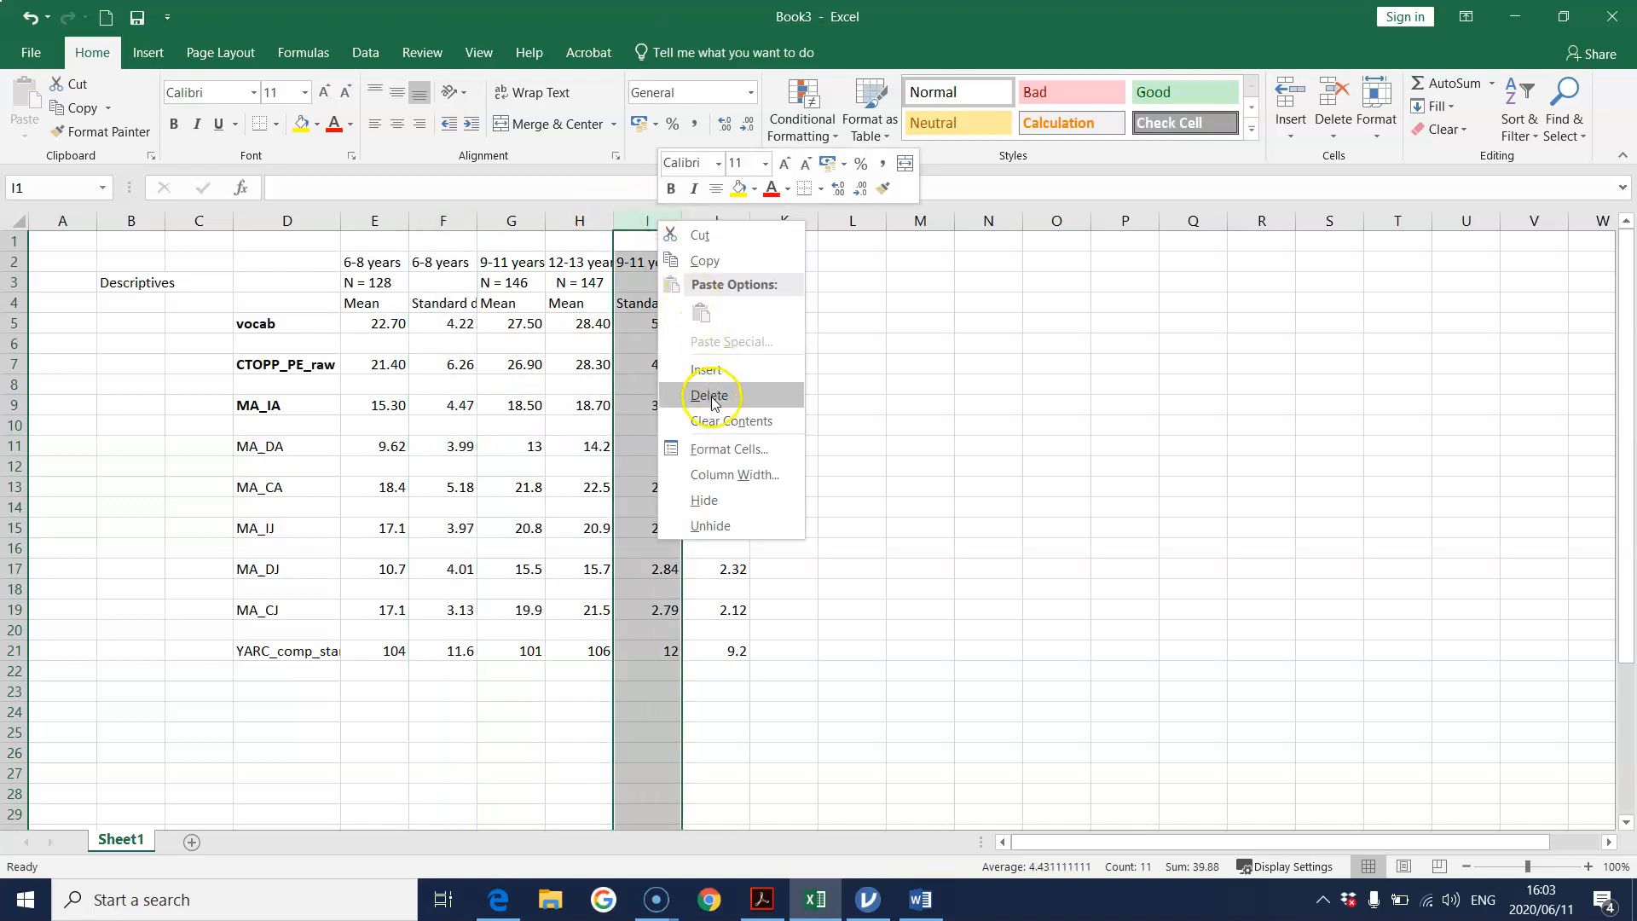
click(700, 236)
click(563, 219)
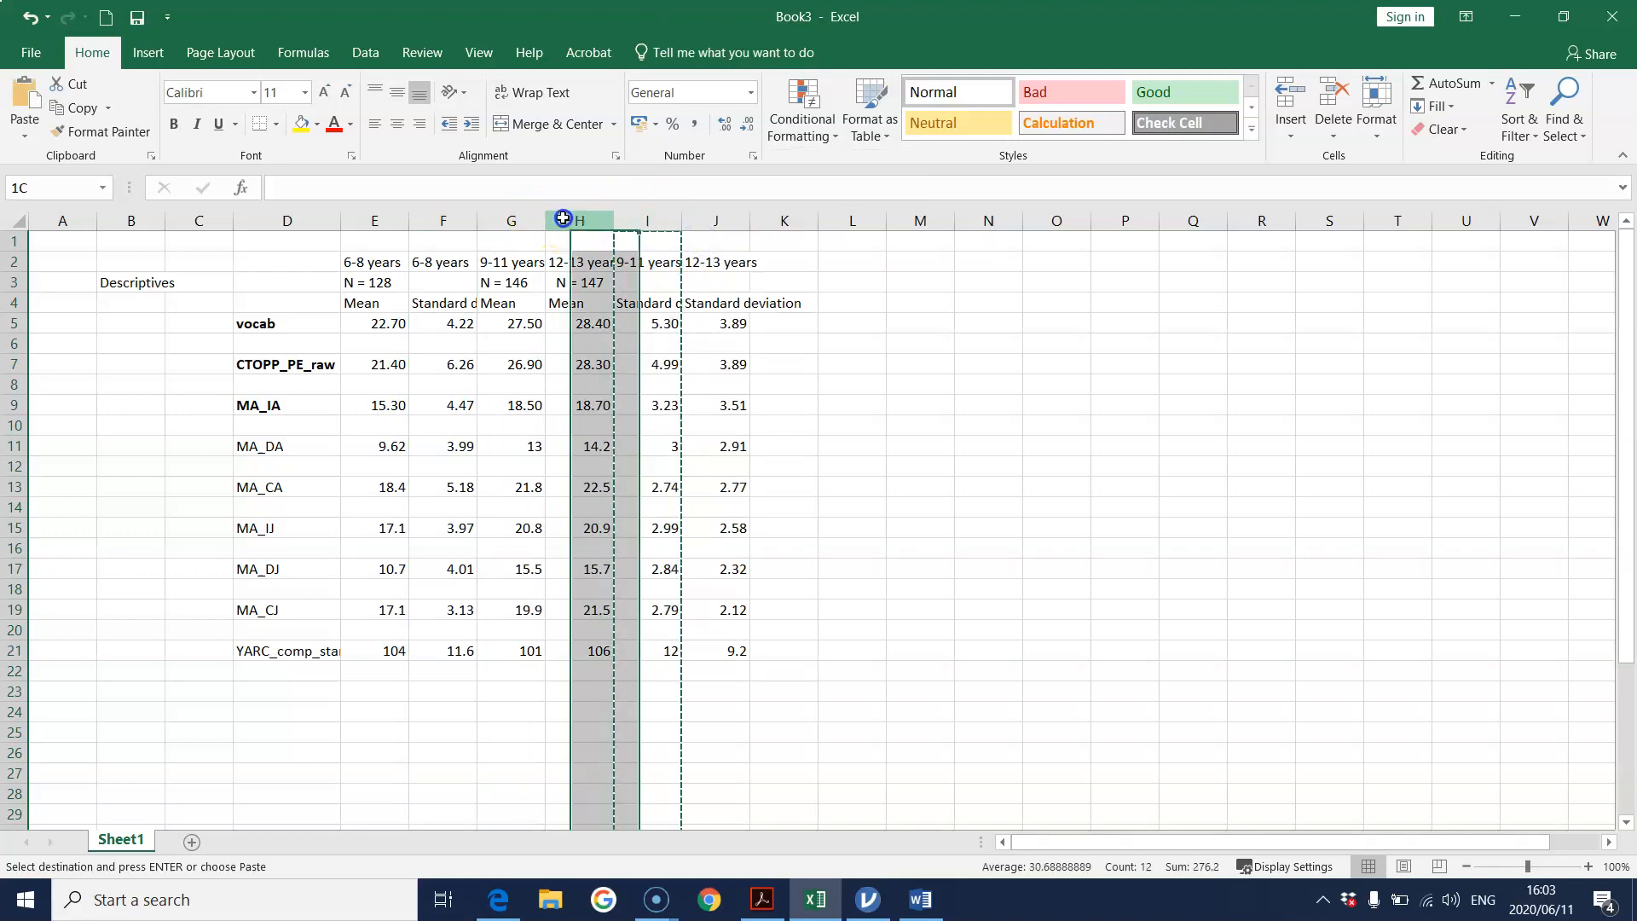
right_click(561, 220)
click(645, 364)
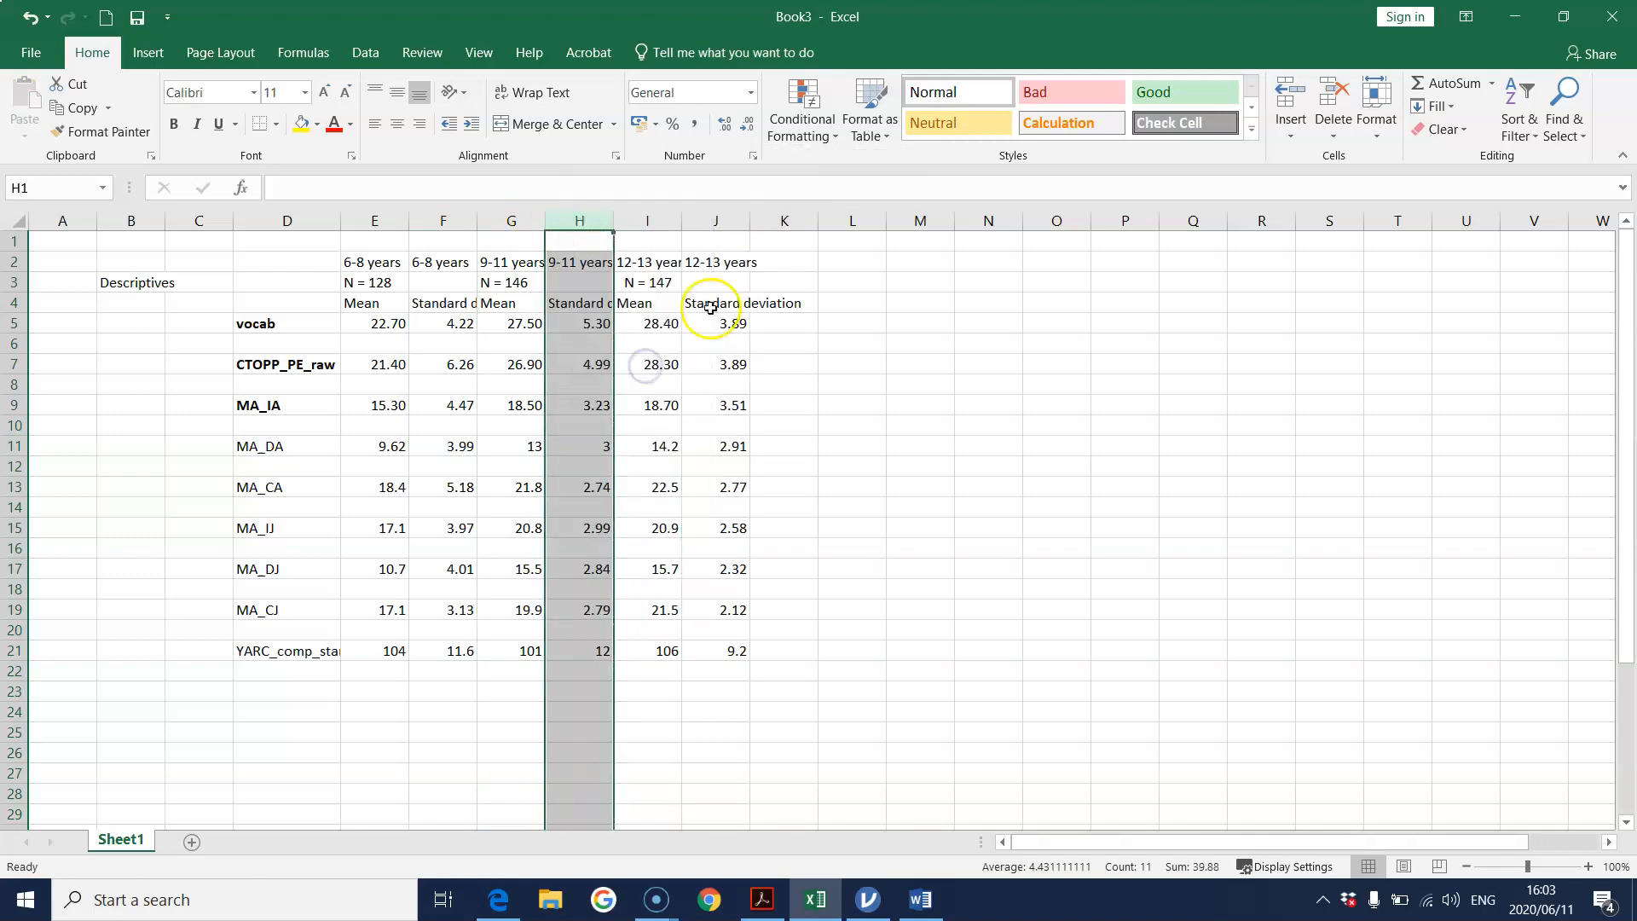
click(714, 262)
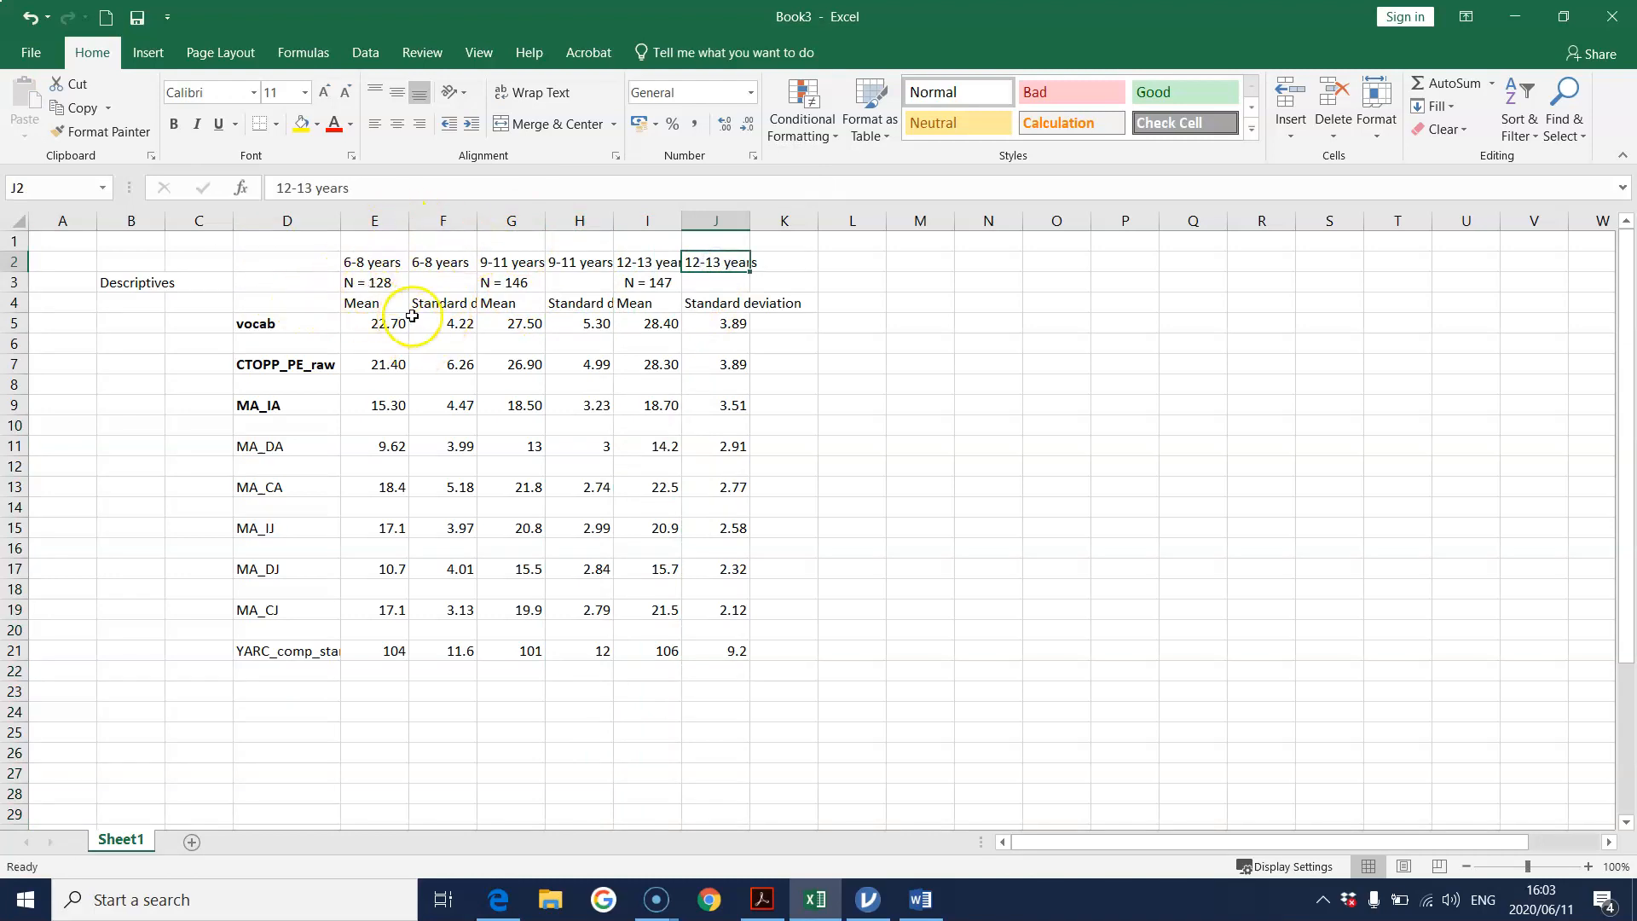
Merge and center the two 6-8 years labels in E2:F2, keeping only the first value.
click(389, 260)
click(445, 262)
click(506, 262)
click(588, 264)
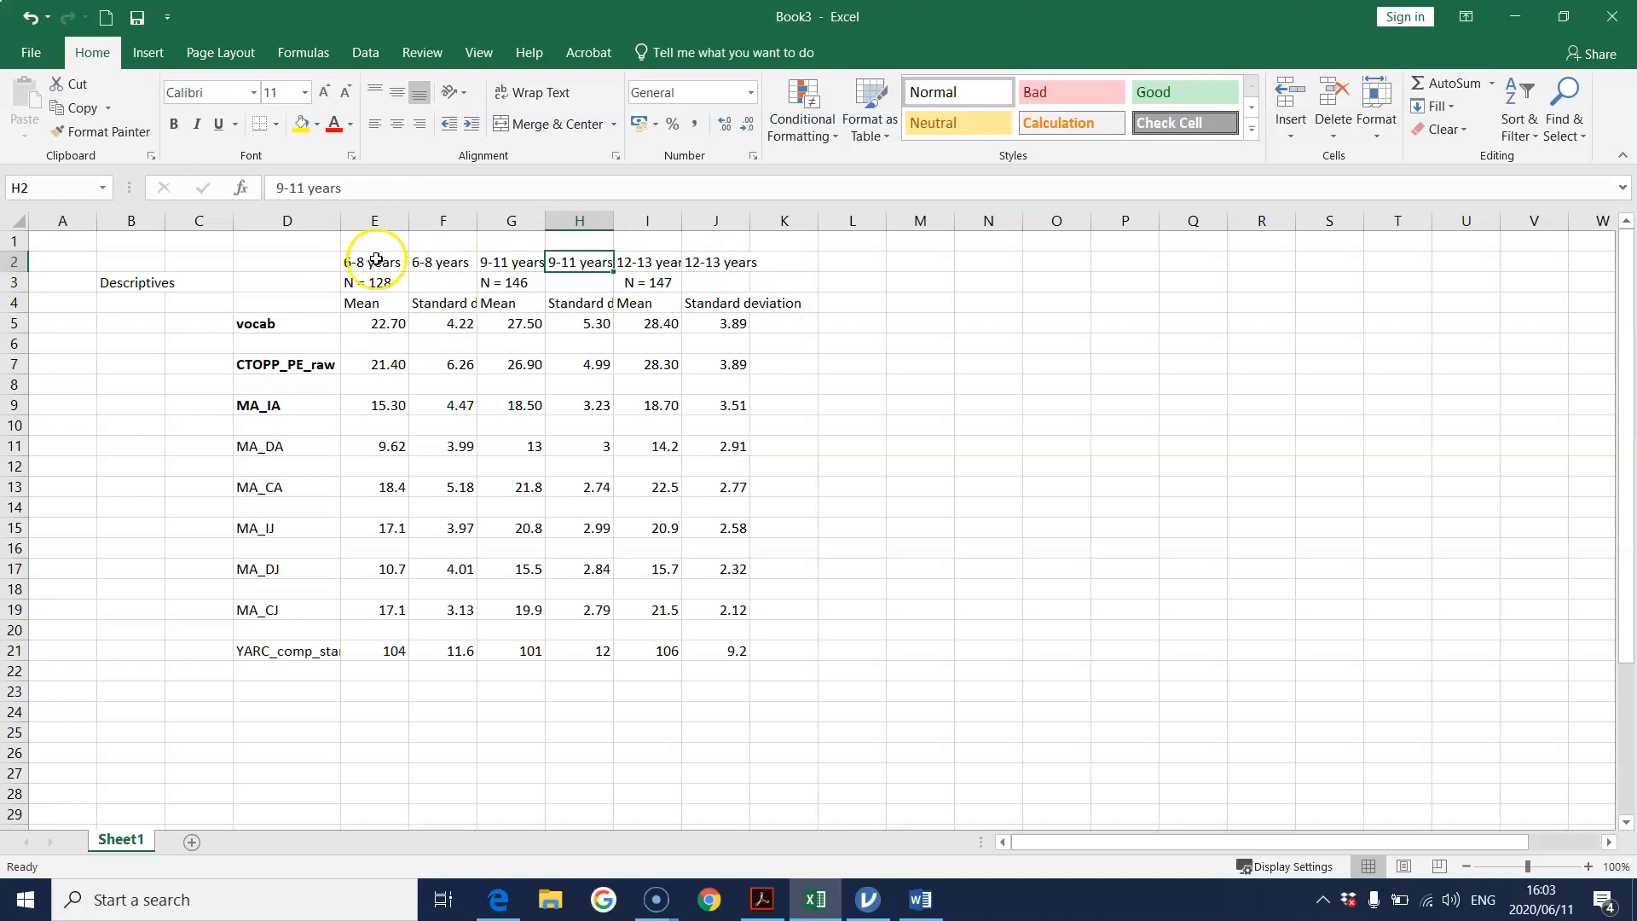
drag(376, 259, 443, 262)
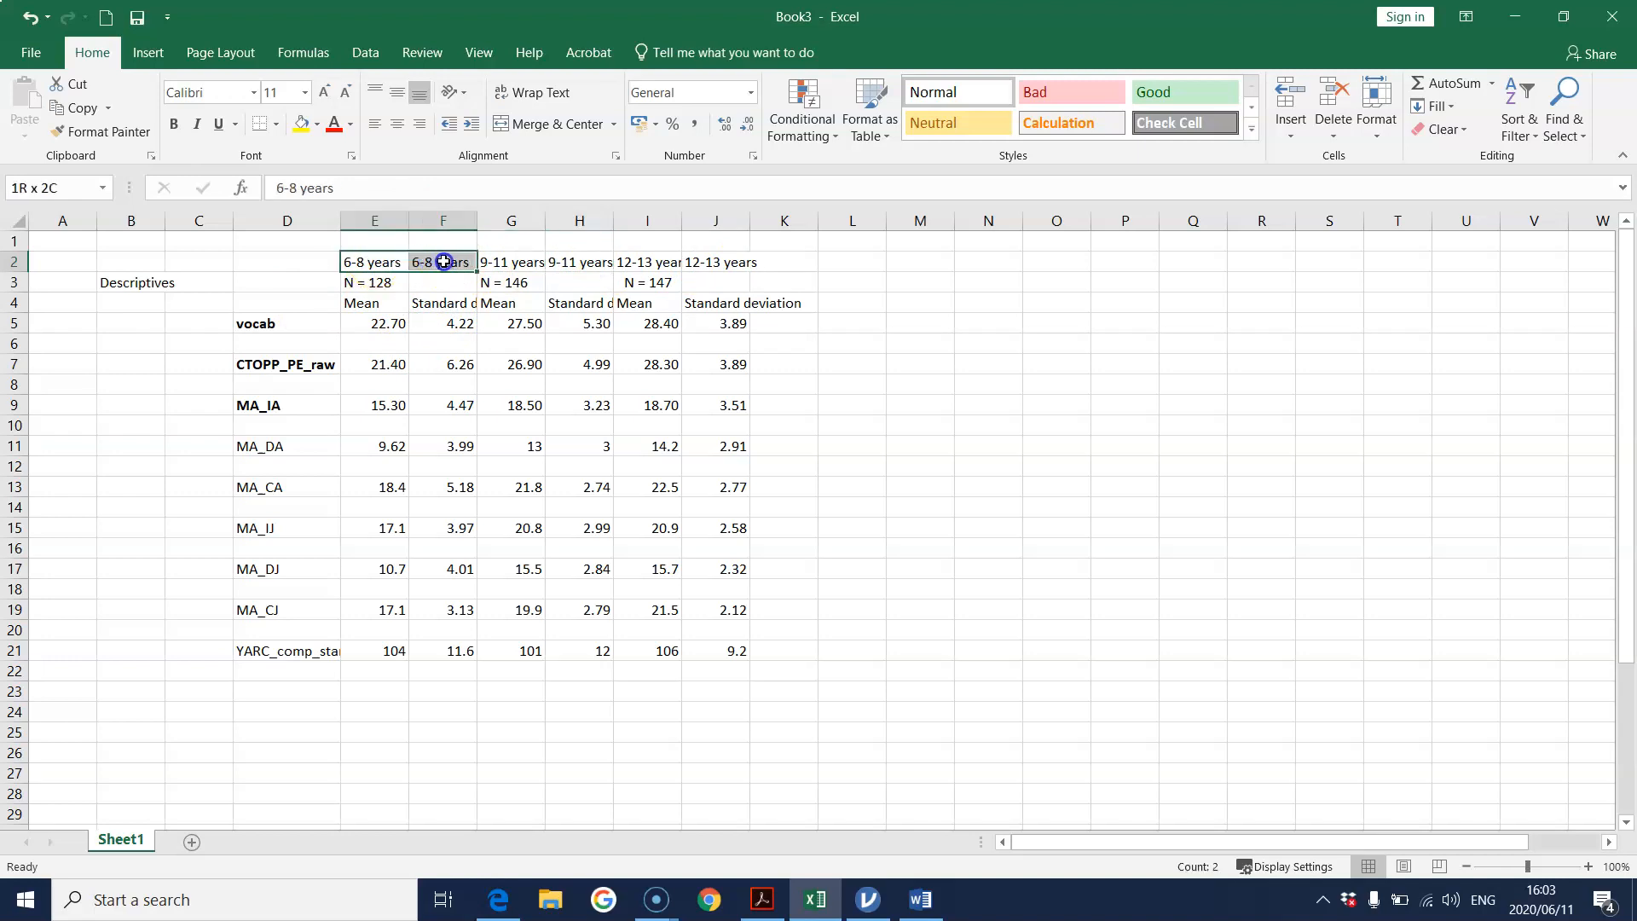
click(523, 139)
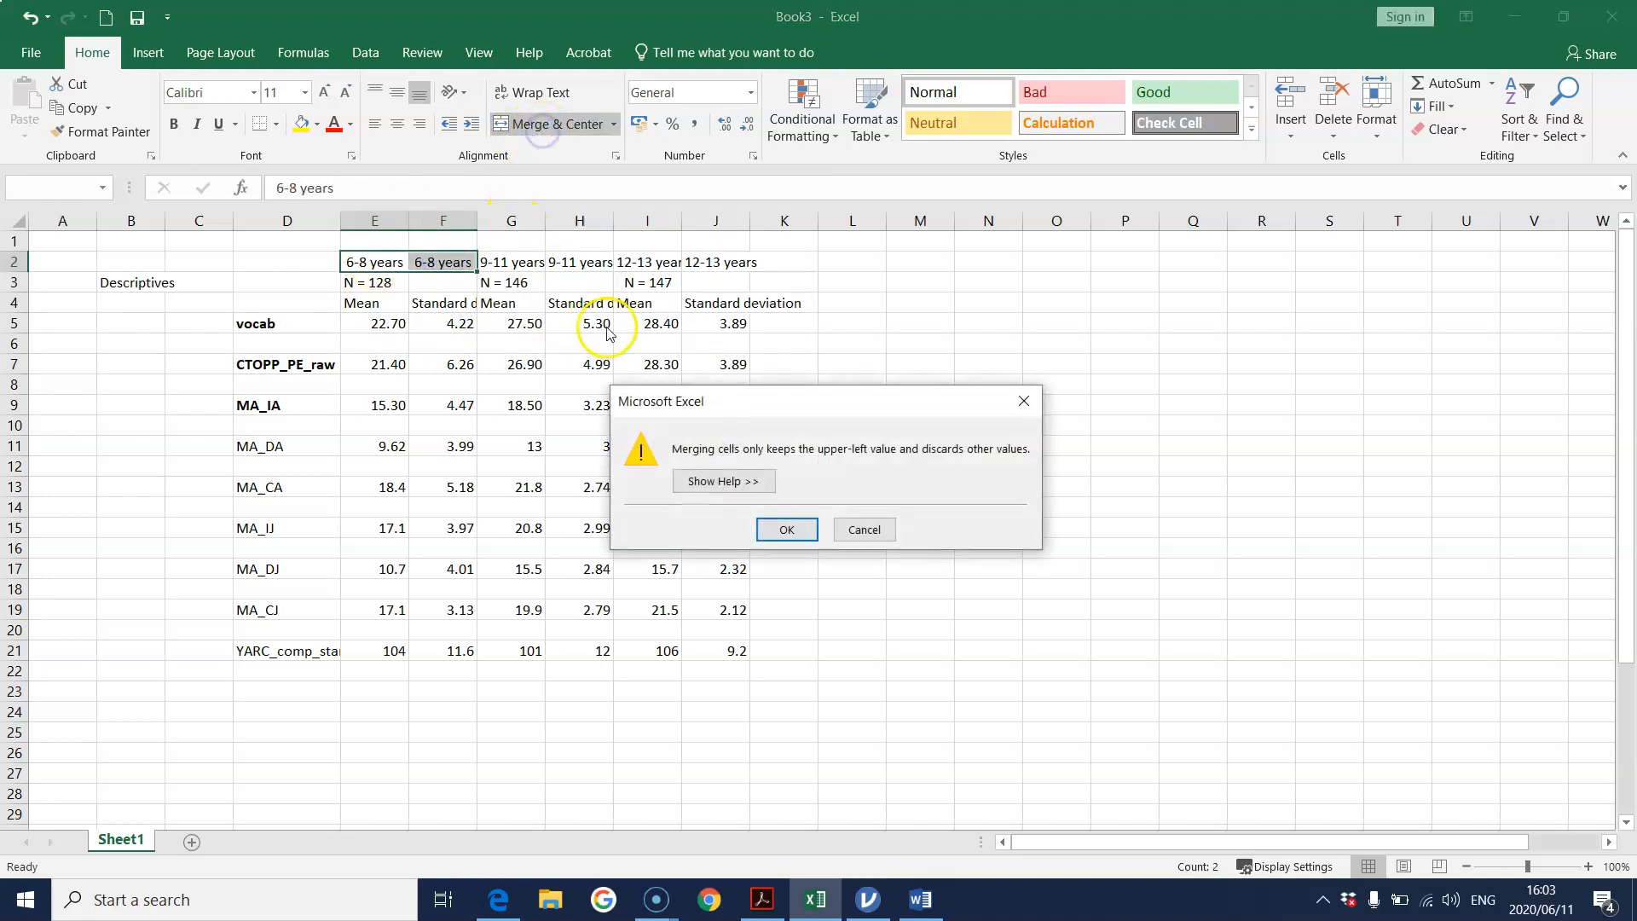
click(783, 531)
Merge and center the paired 9-11 years labels in G2:H2 and 12-13 years labels in I2:J2, keeping only the first values.
mouse_move(505, 261)
mouse_down()
mouse_move(625, 265)
mouse_move(515, 259)
mouse_up()
click(602, 257)
click(537, 123)
click(784, 529)
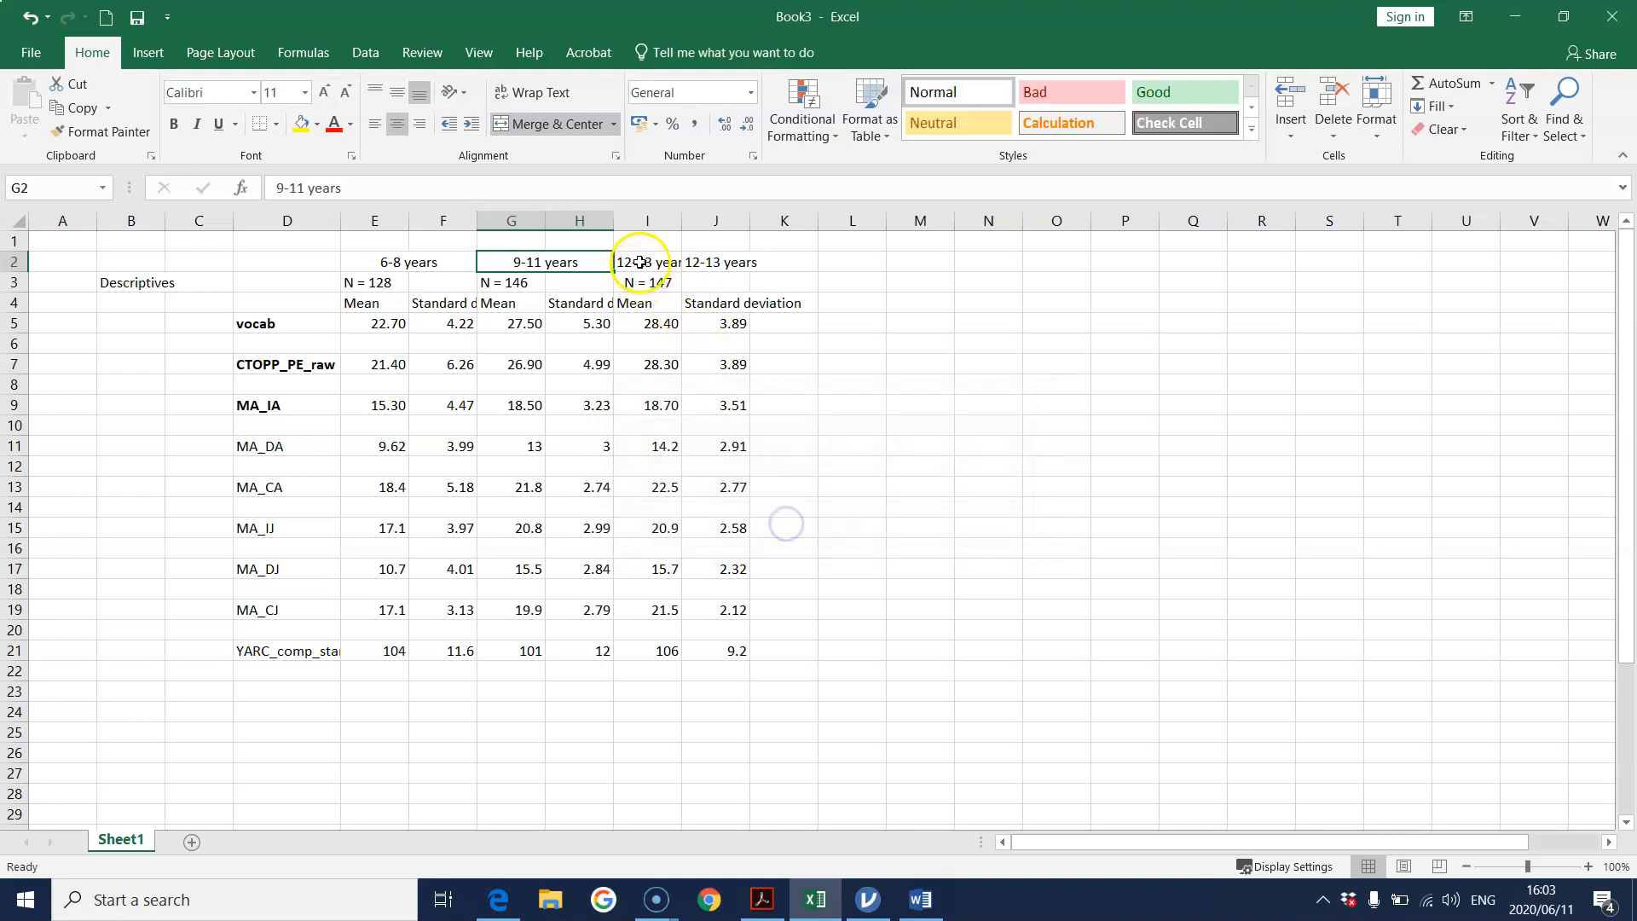
drag(641, 261, 699, 255)
click(550, 124)
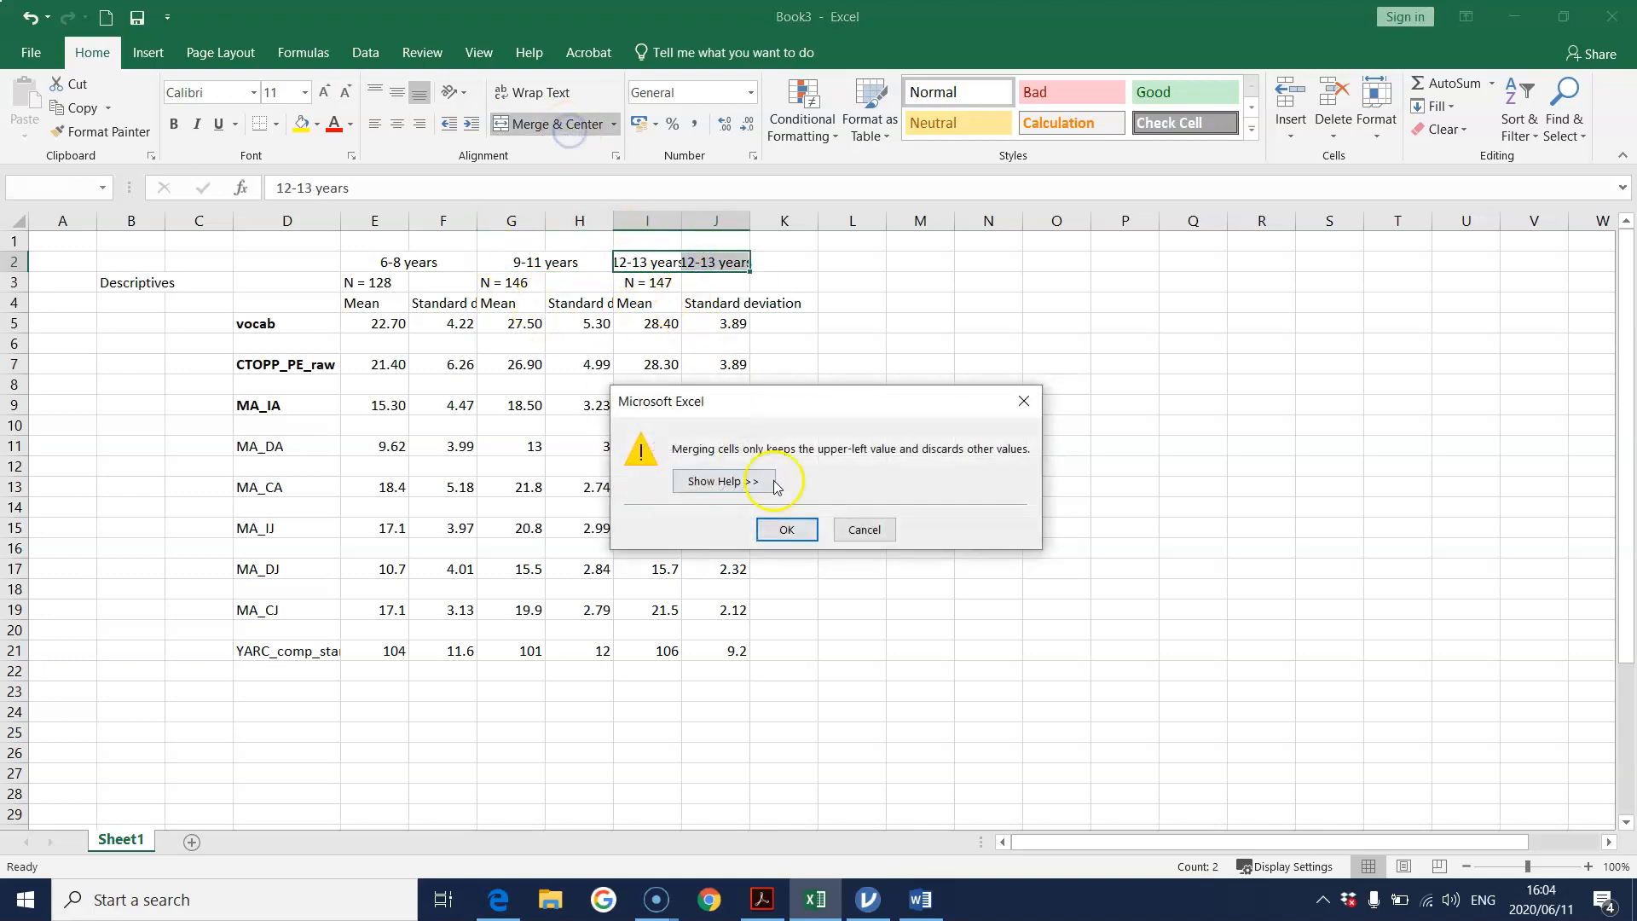
click(788, 528)
Merge and center each sample size over its two columns in E3:F3, G3:H3 and I3:J3.
drag(376, 283, 720, 282)
click(530, 124)
click(522, 128)
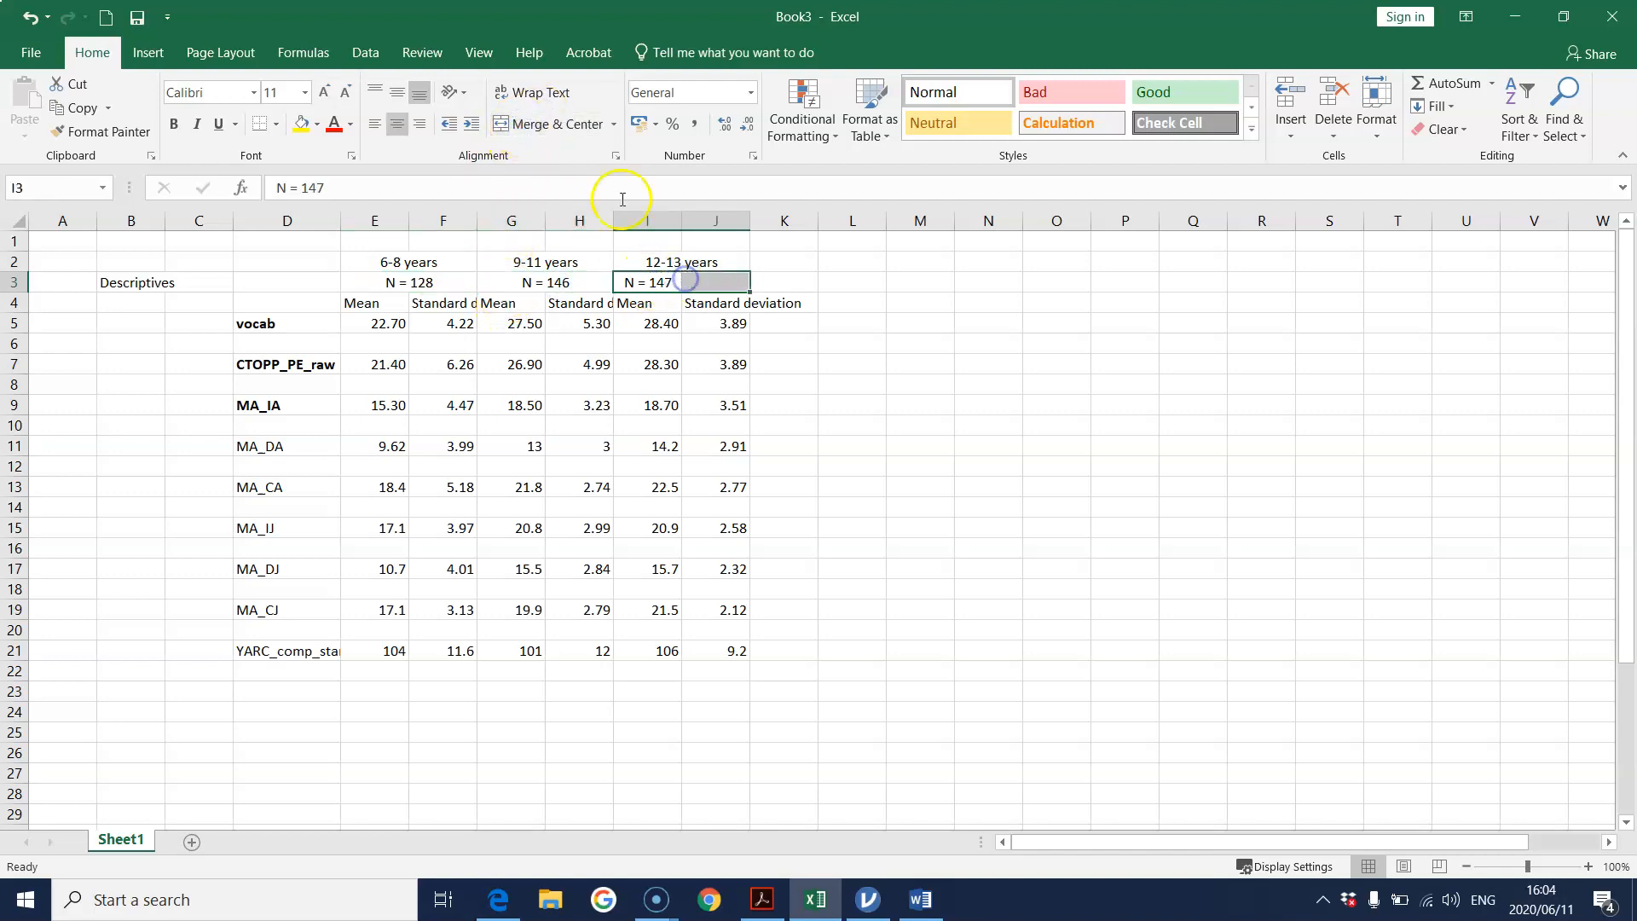
click(552, 133)
Replace the Standard deviation headings in F4, H4 and J4 with SD.
click(431, 305)
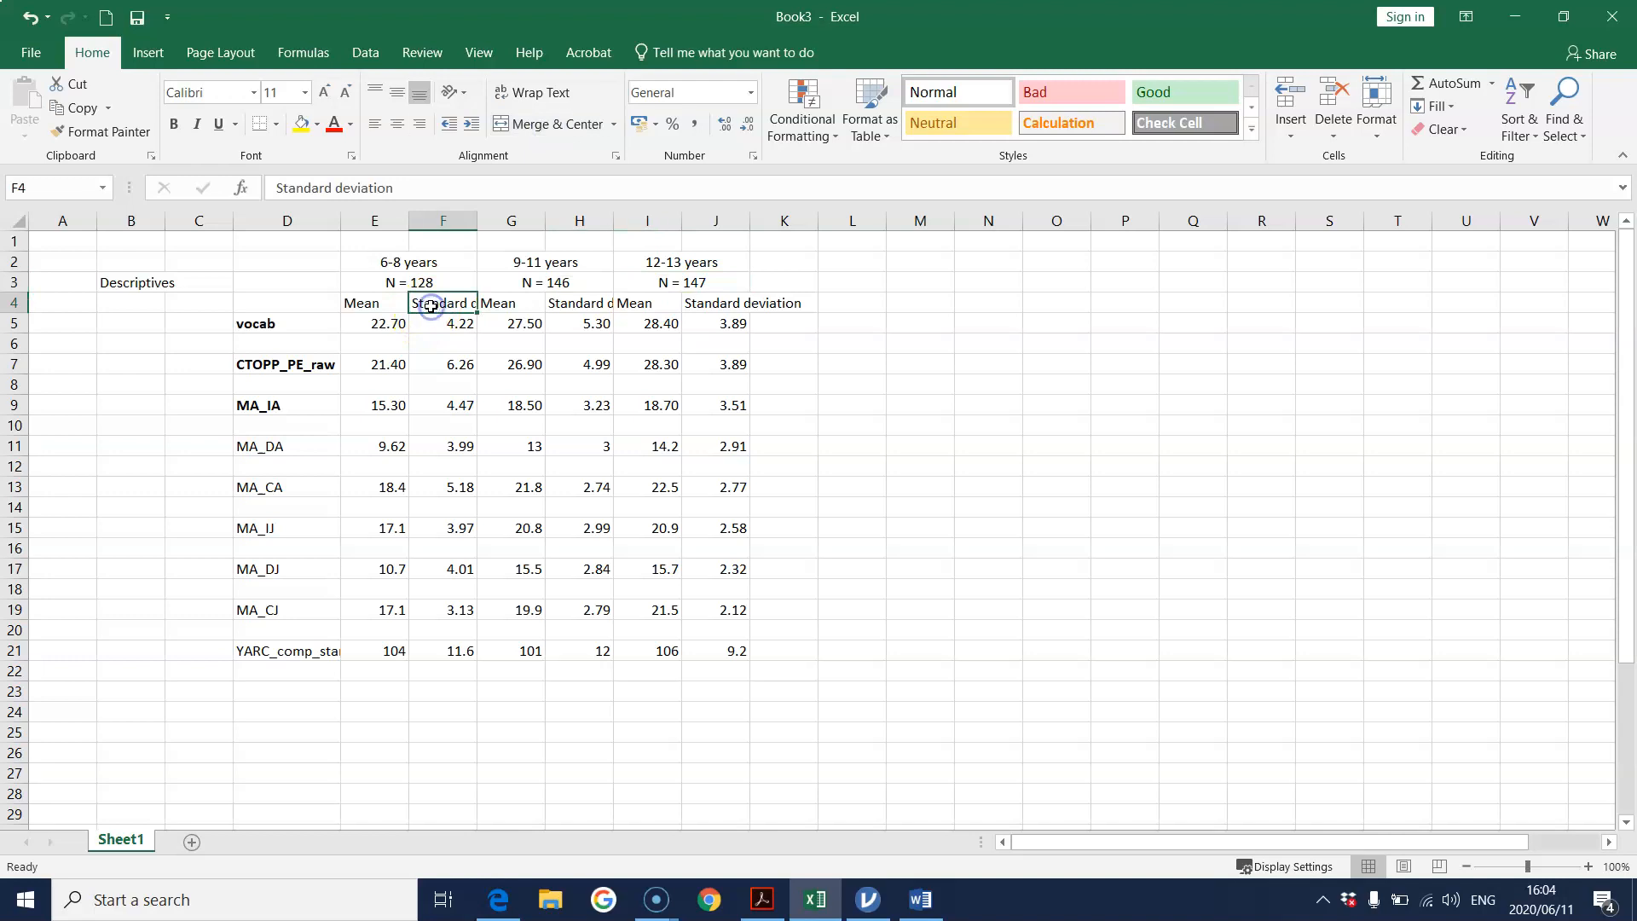
text(SD)
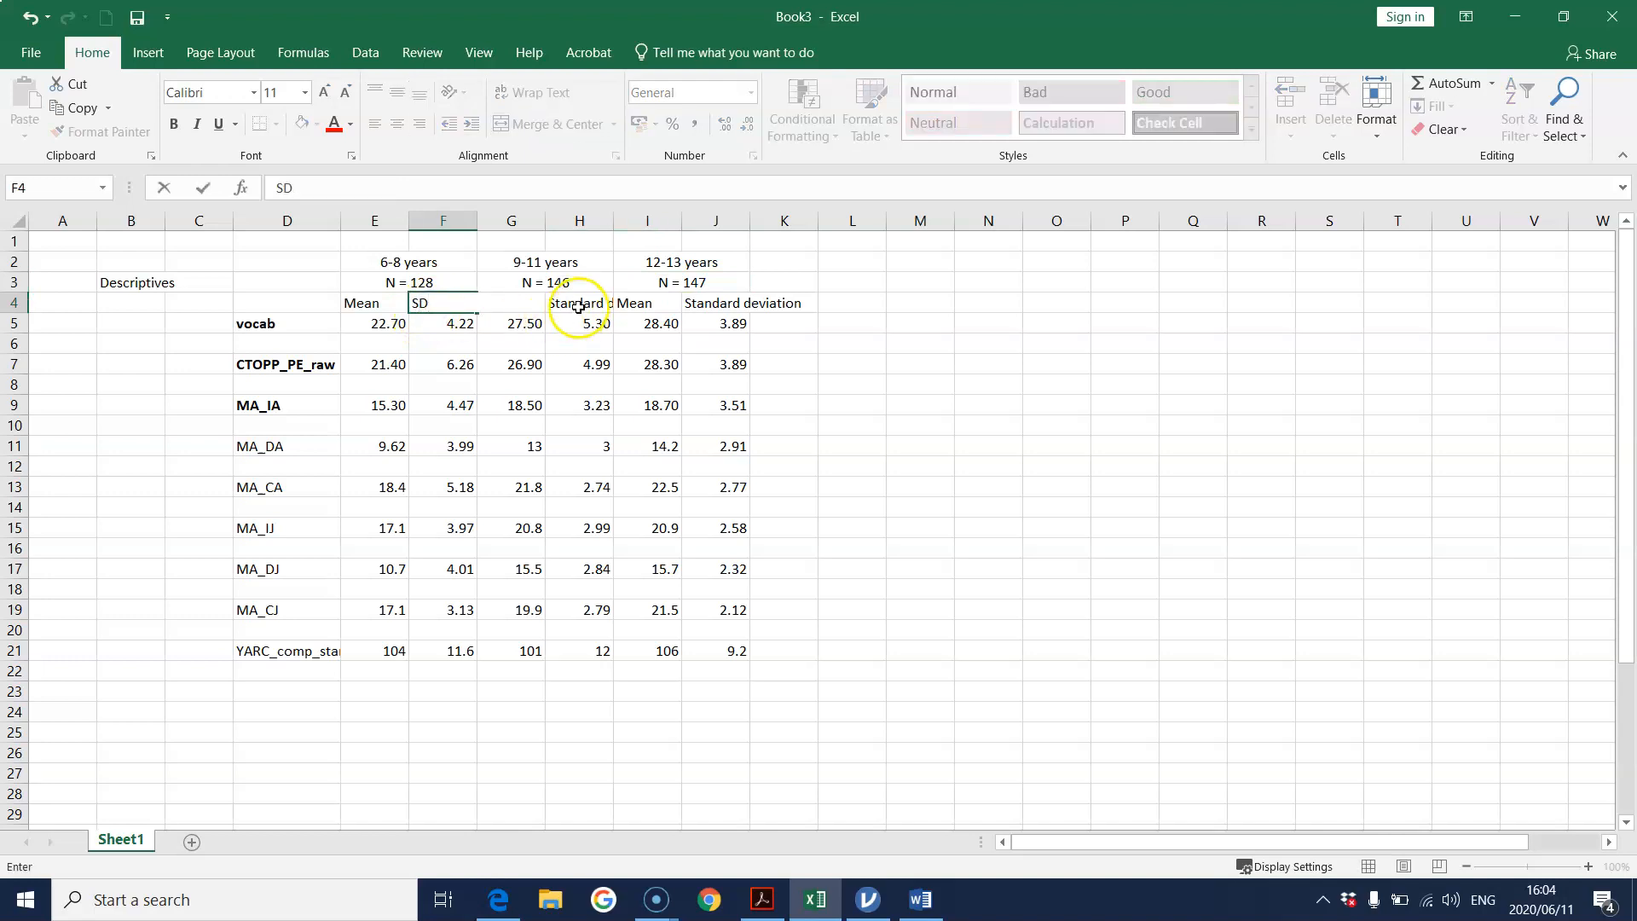
click(578, 305)
text(SD)
click(725, 303)
double_click(724, 303)
text(SD)
click(530, 346)
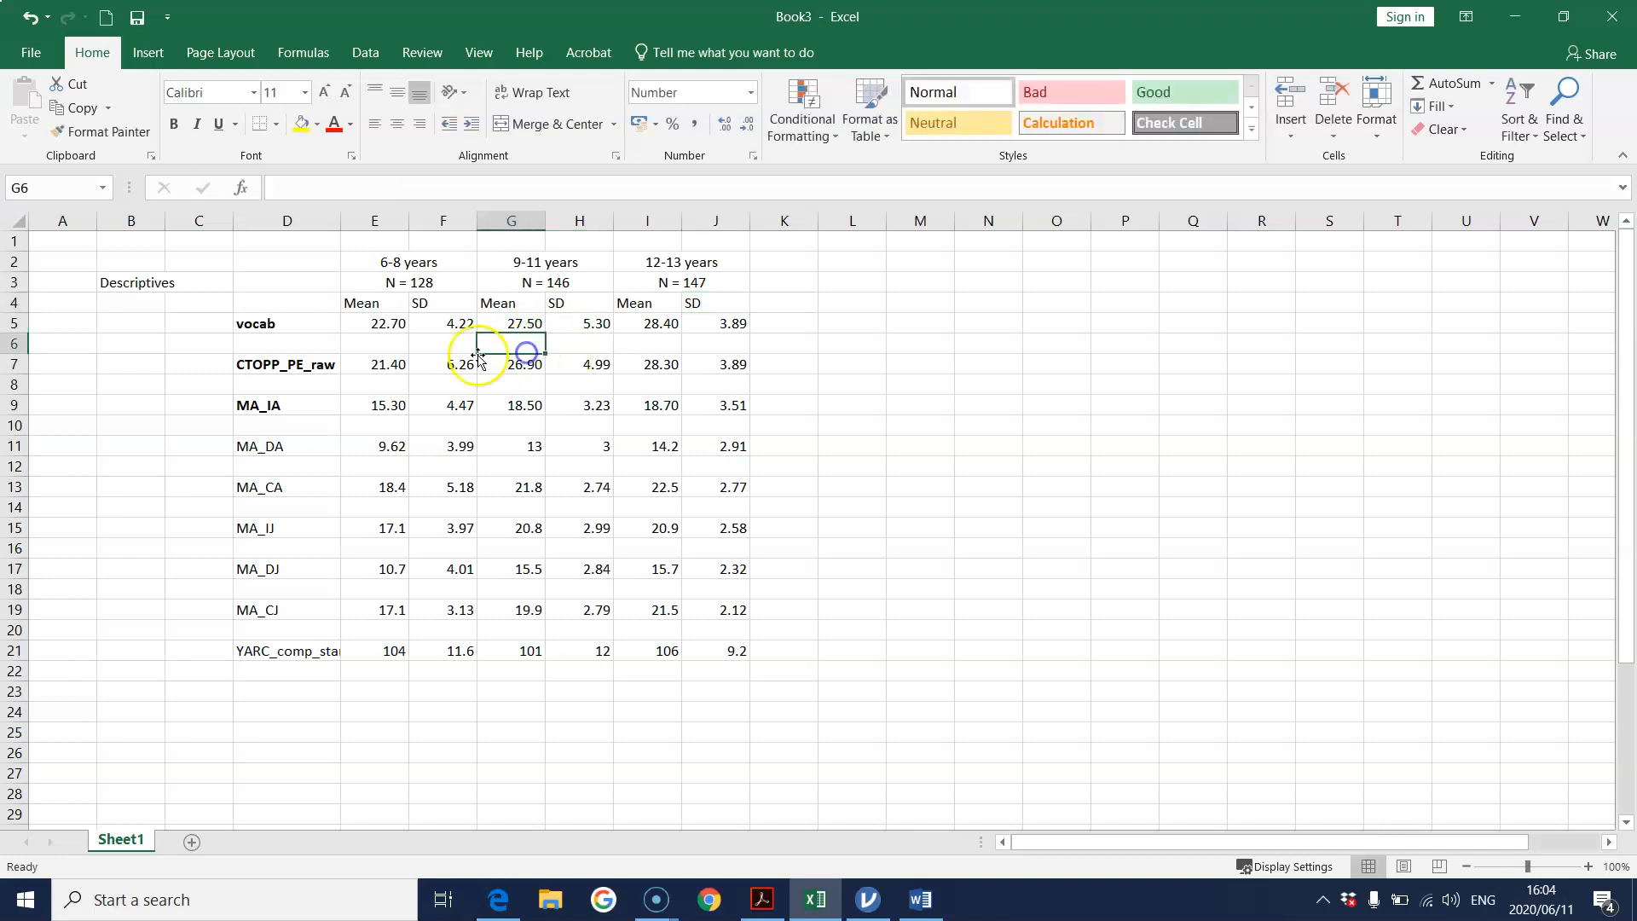
Remove the bold formatting from the variable names in column D.
click(291, 221)
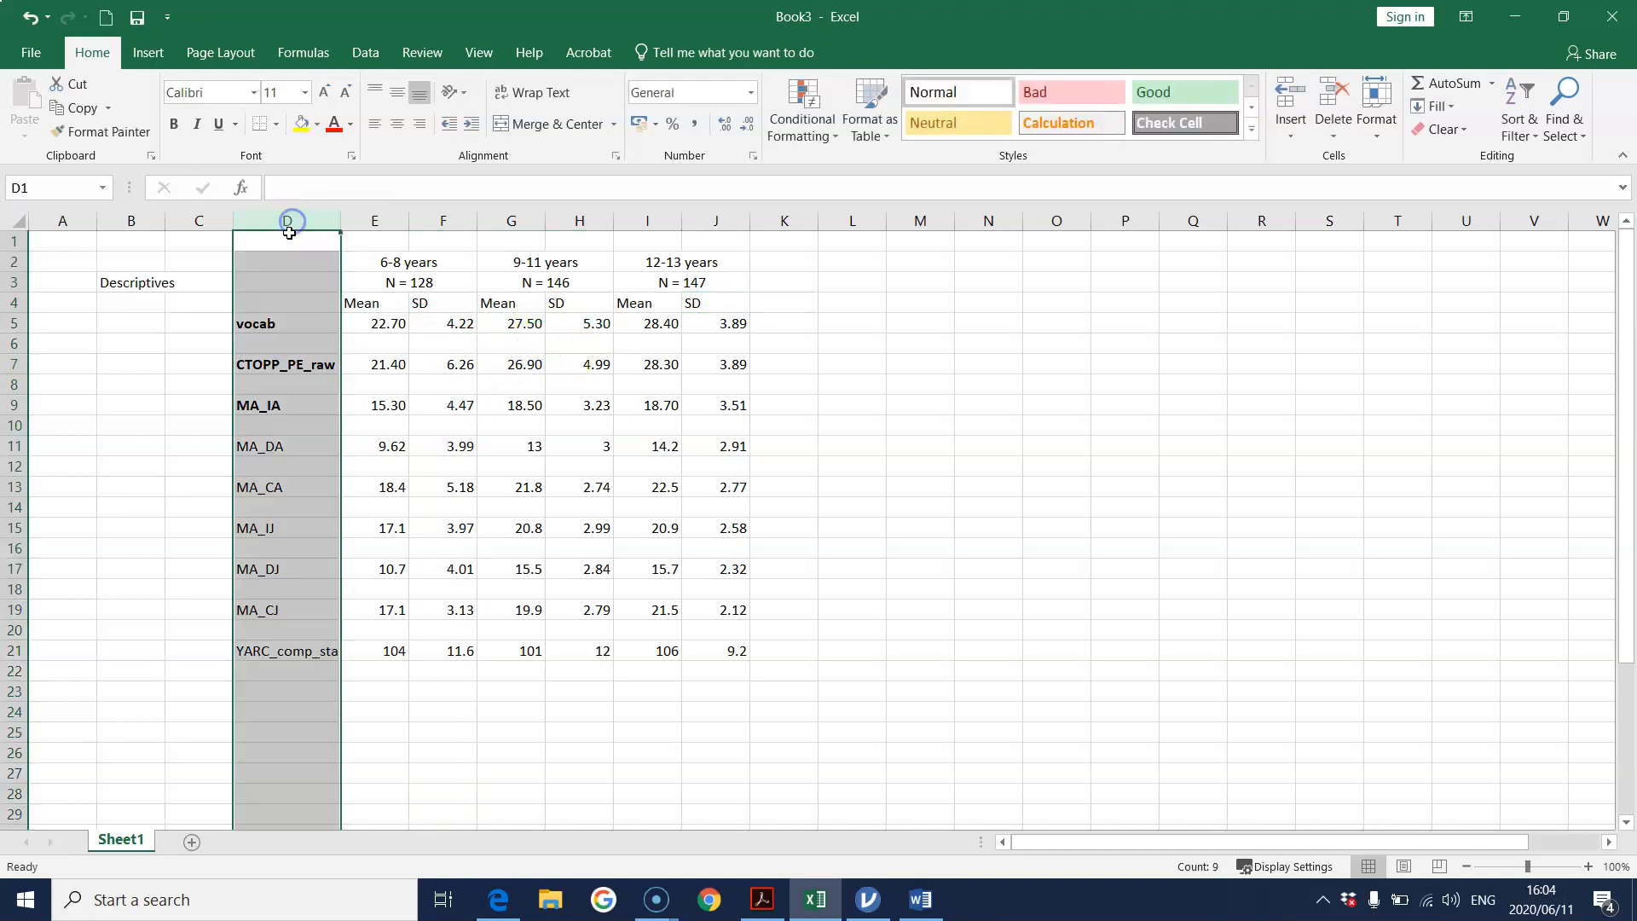
click(173, 124)
click(174, 124)
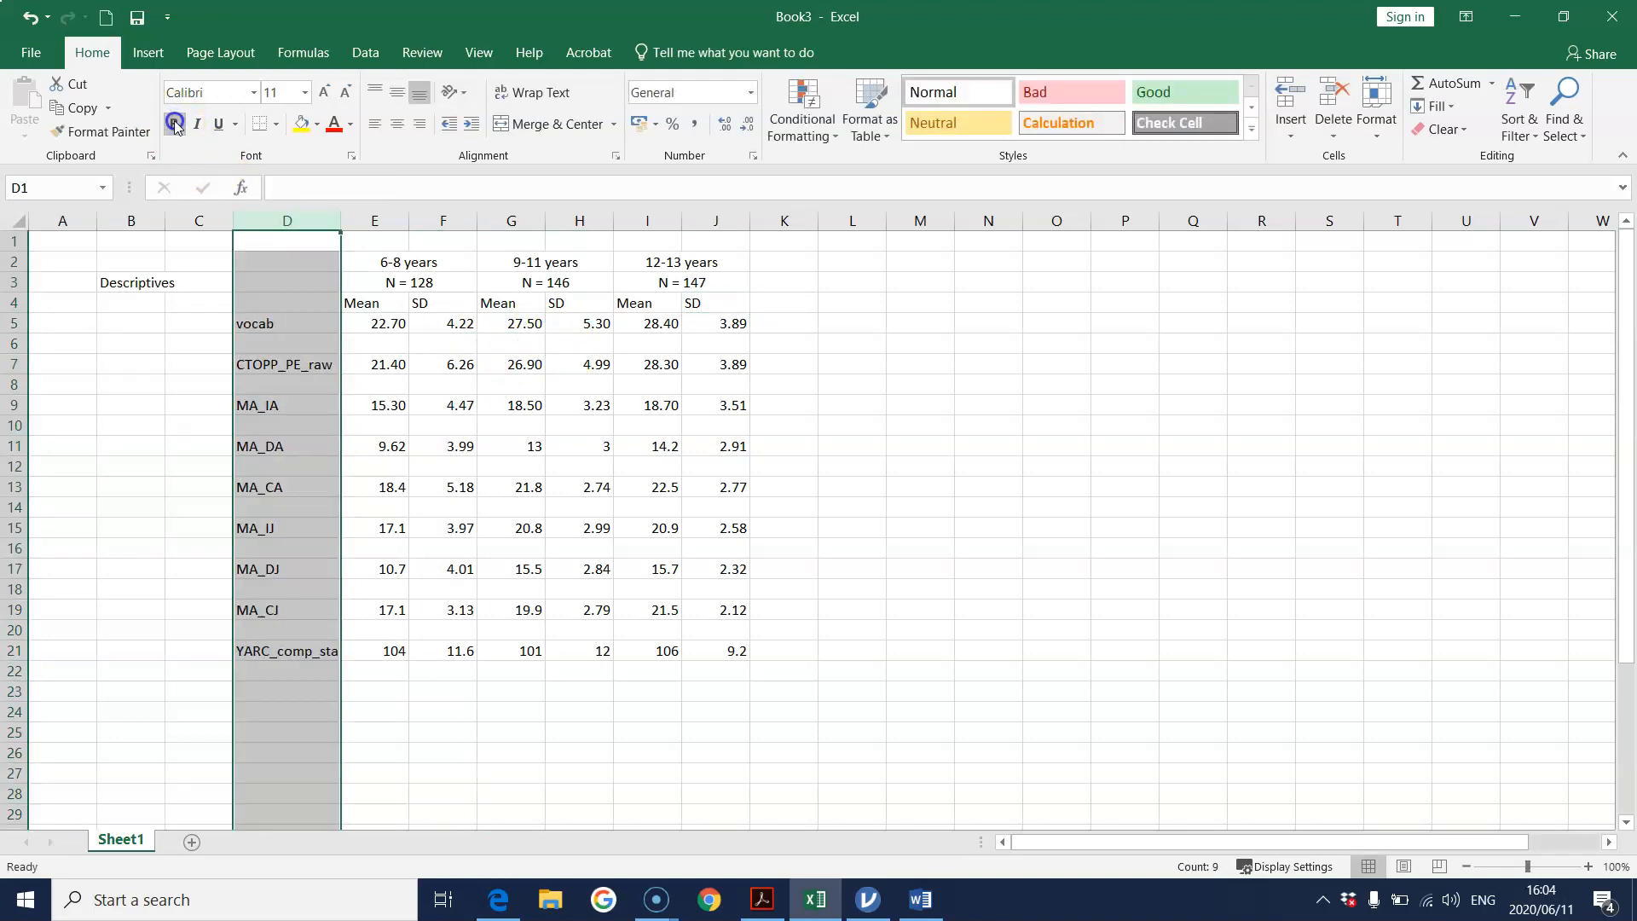
click(309, 302)
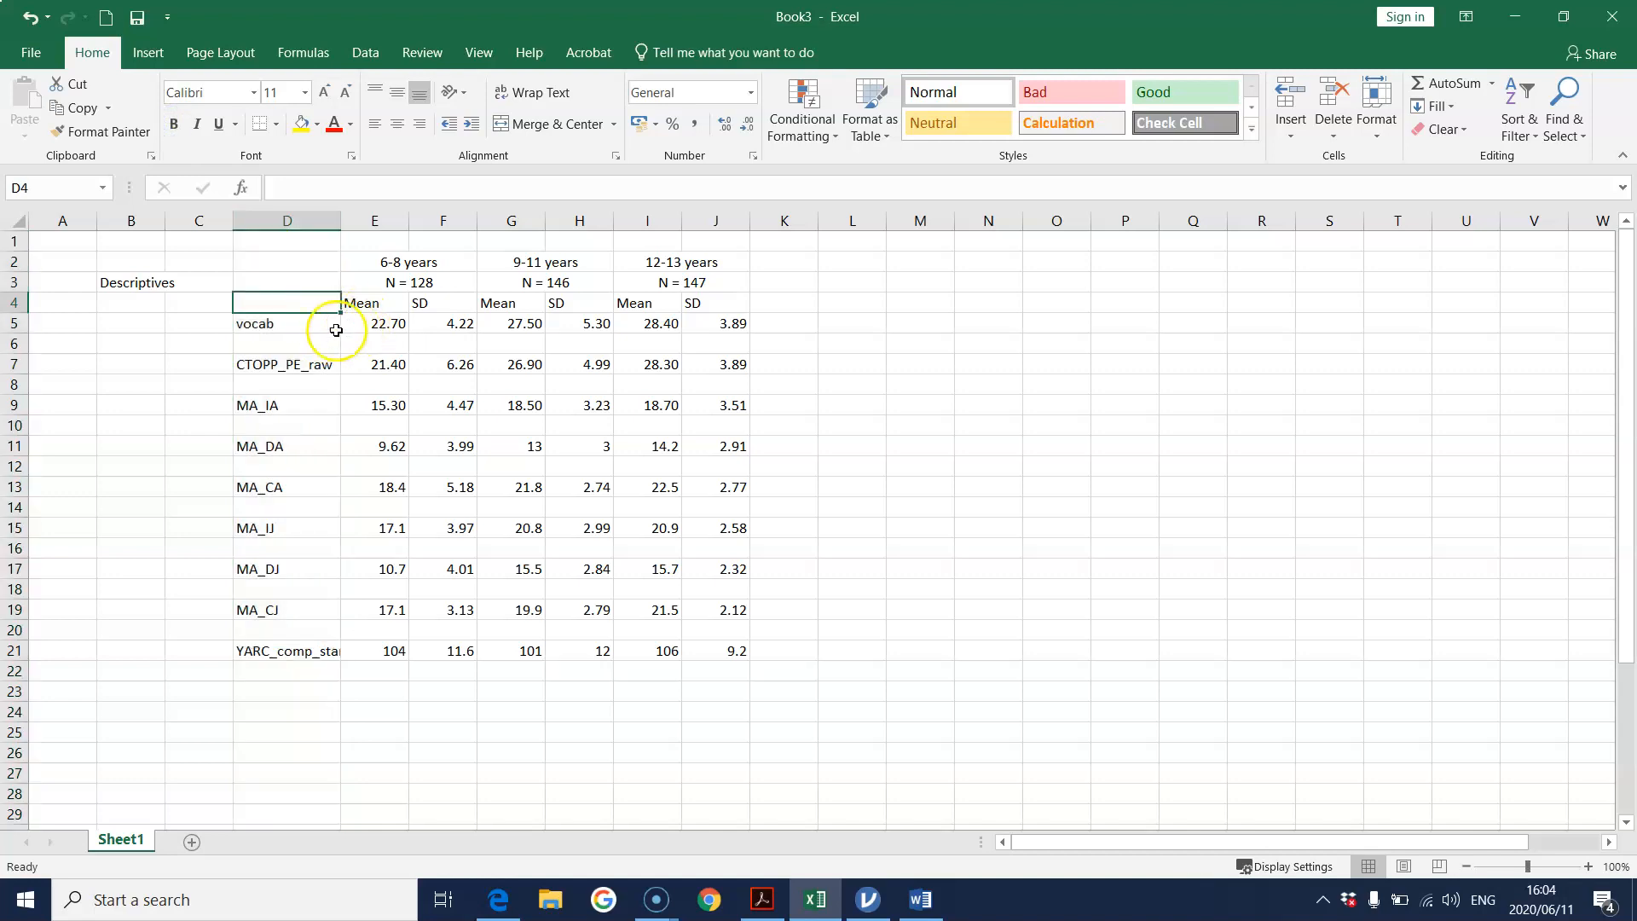
Clear the Descriptives label from B3 and make the table headings in E2:J4 bold.
click(130, 280)
key(Delete)
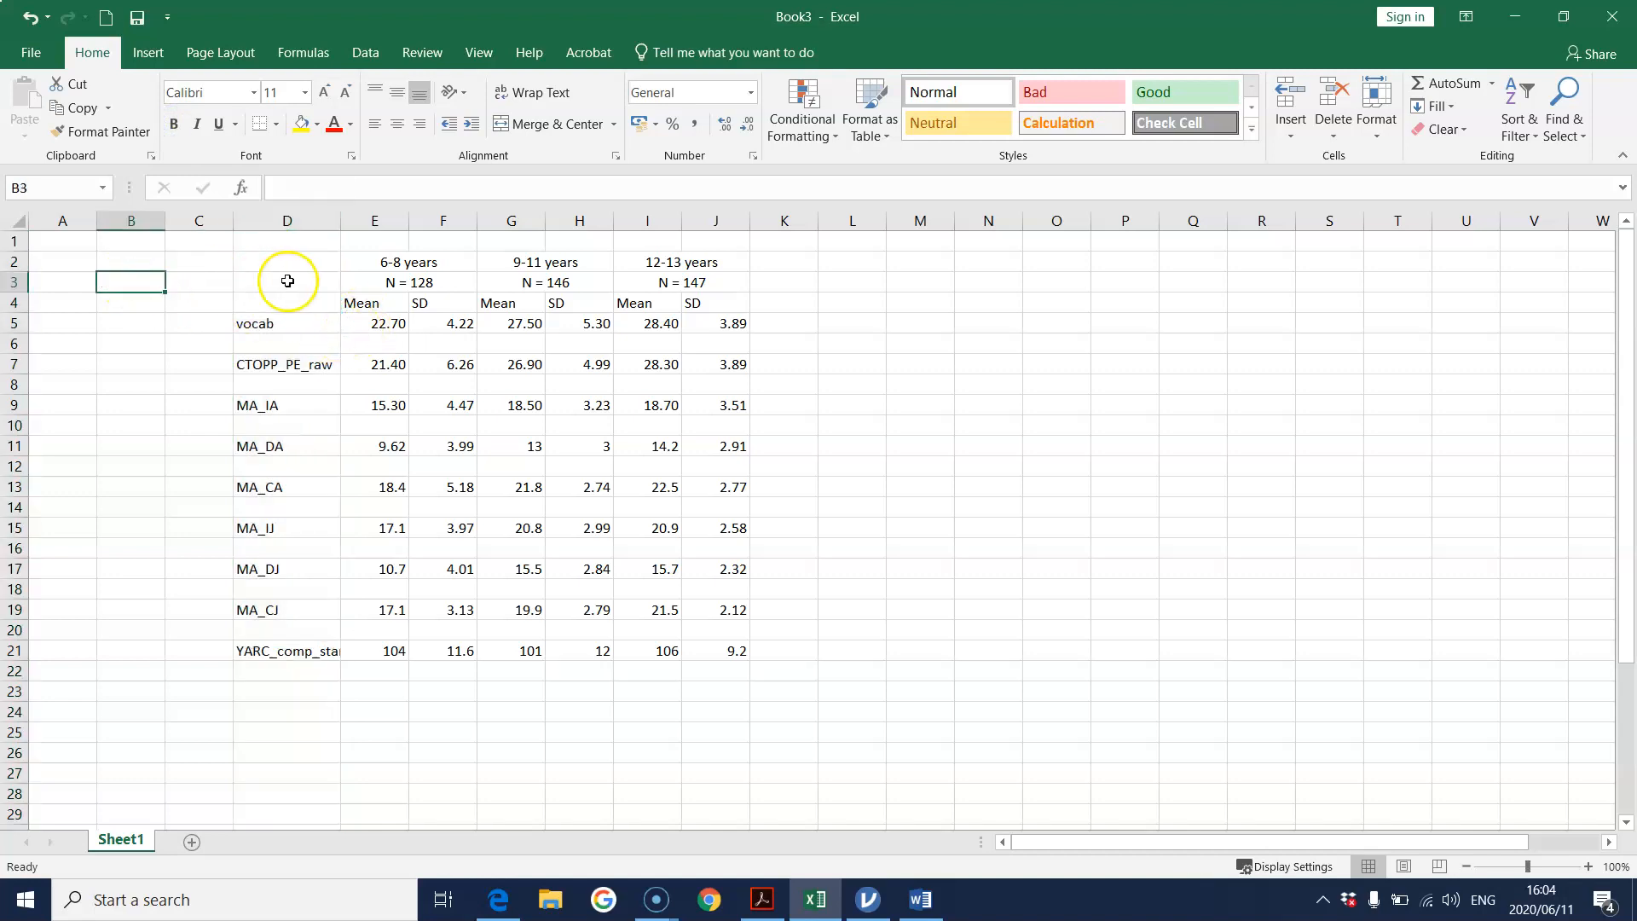
drag(388, 260, 721, 305)
click(171, 125)
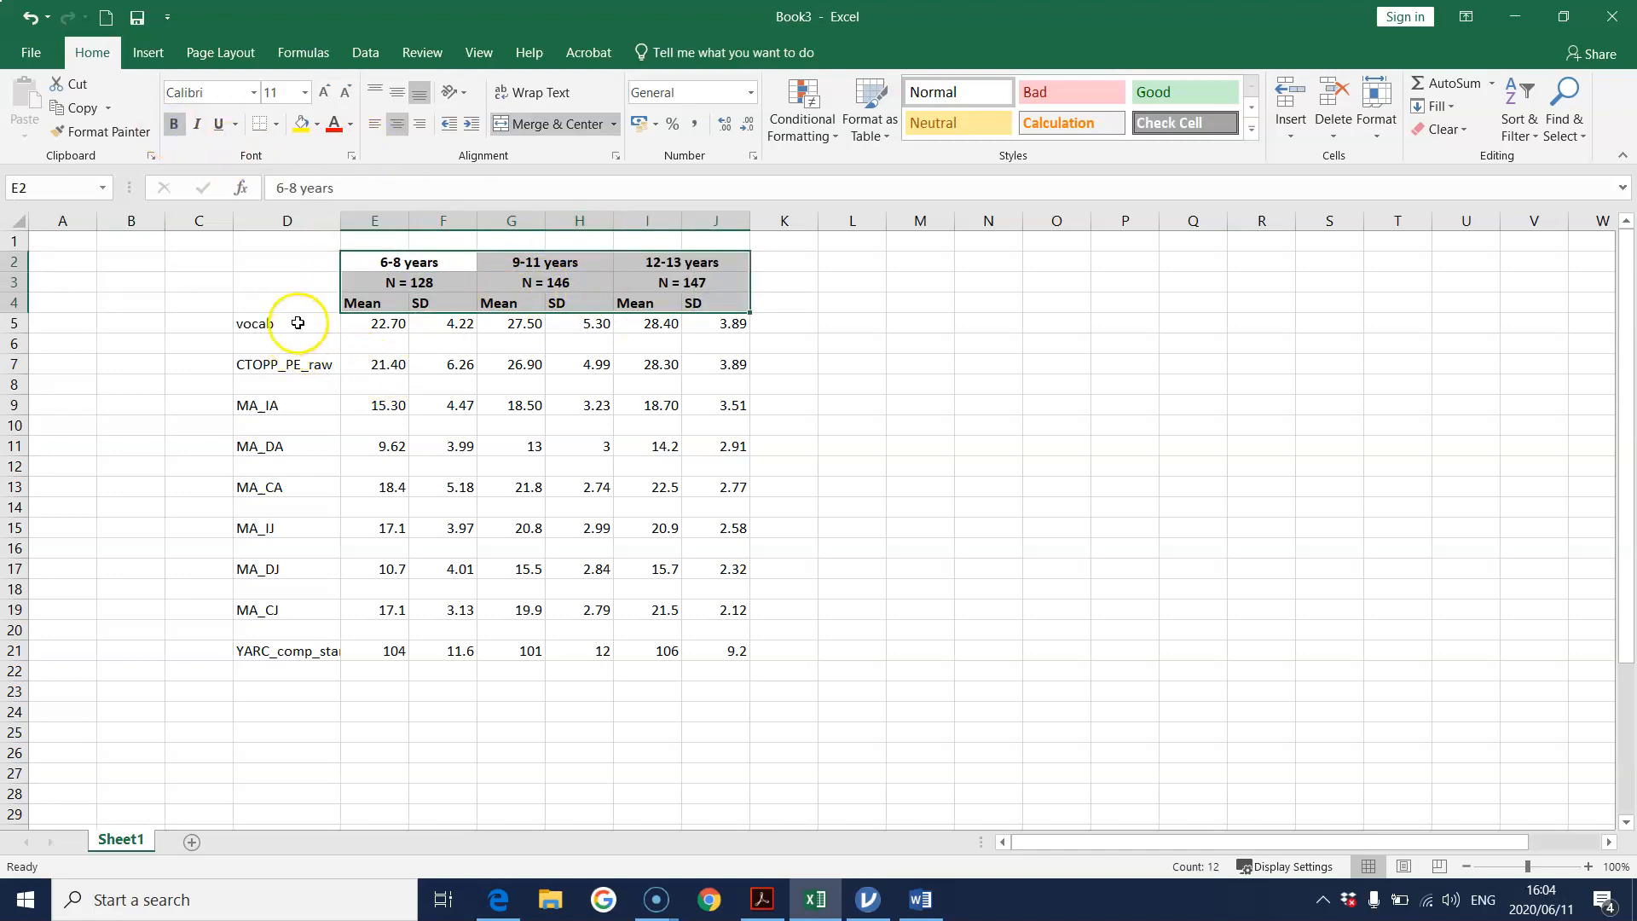
Enter the heading Variables in cell D3 and make it bold.
click(290, 284)
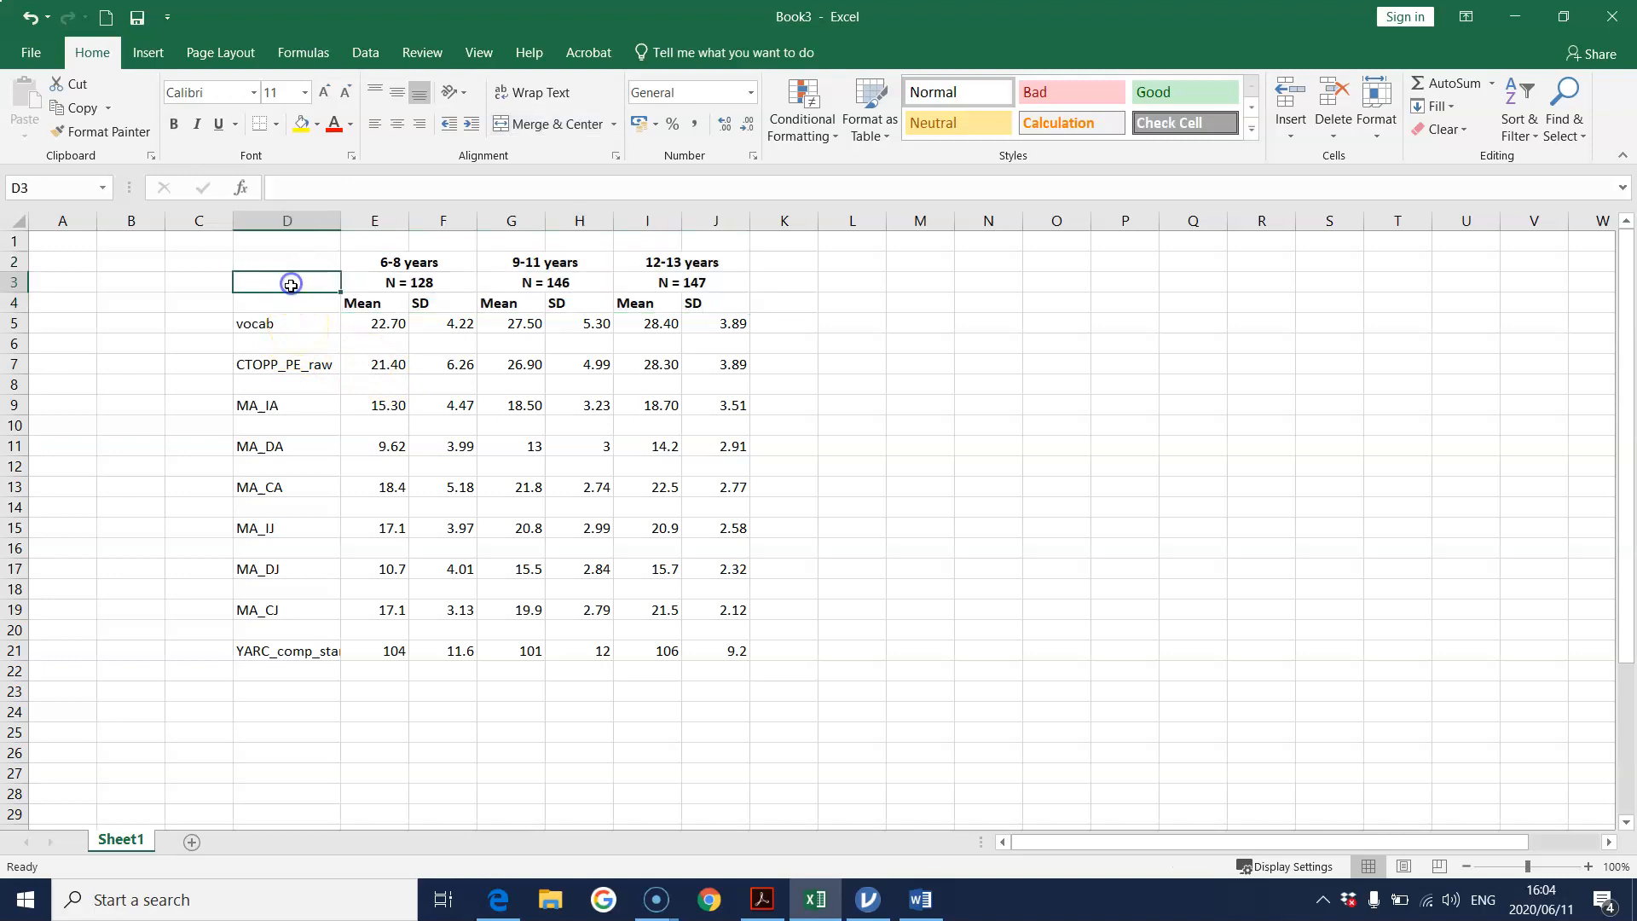
text(Varaible)
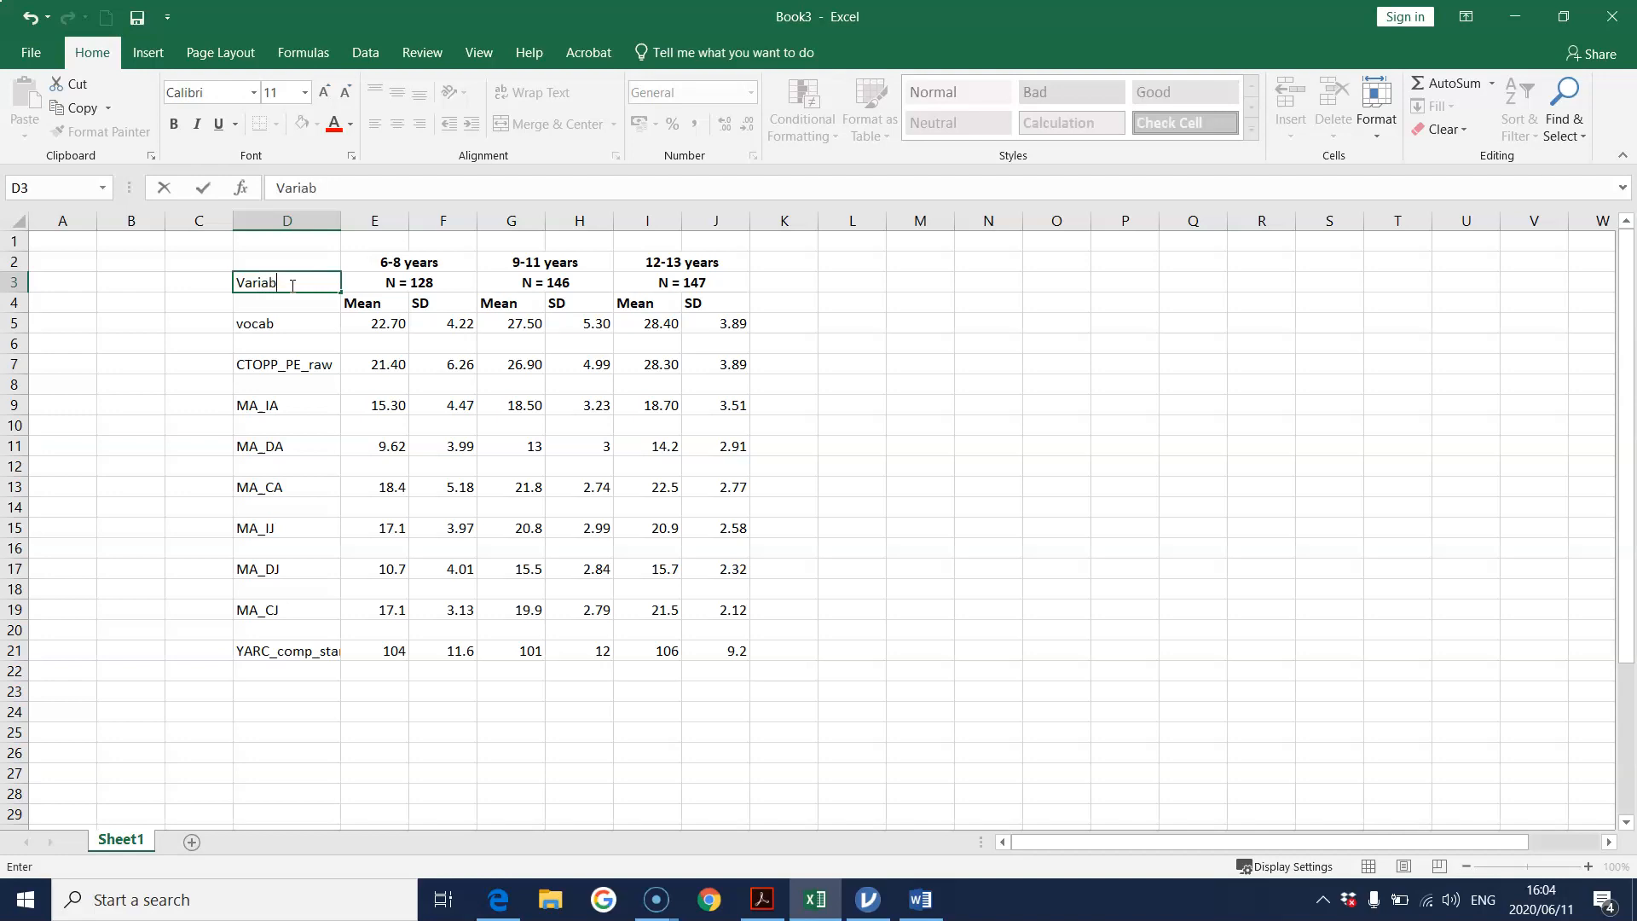
text(s)
click(319, 324)
click(310, 285)
click(173, 124)
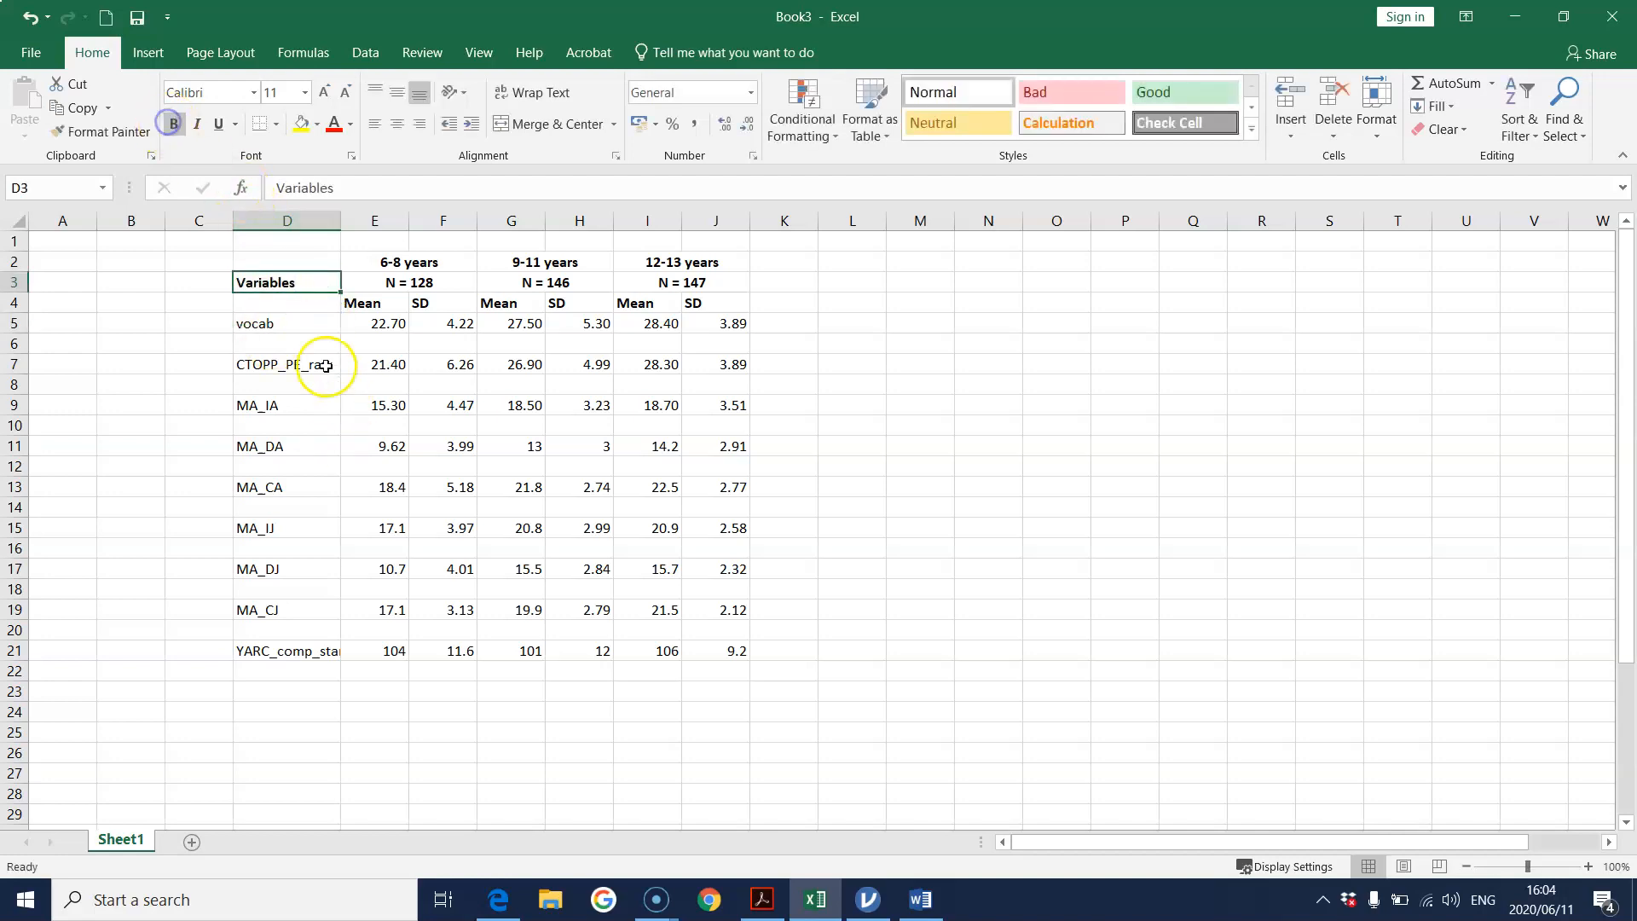
Rename the variable labels vocab, CTOPP_PE_raw and the YARC comprehension entry in column D as Vocabulary, Phoneme elision and Comprehension.
click(284, 329)
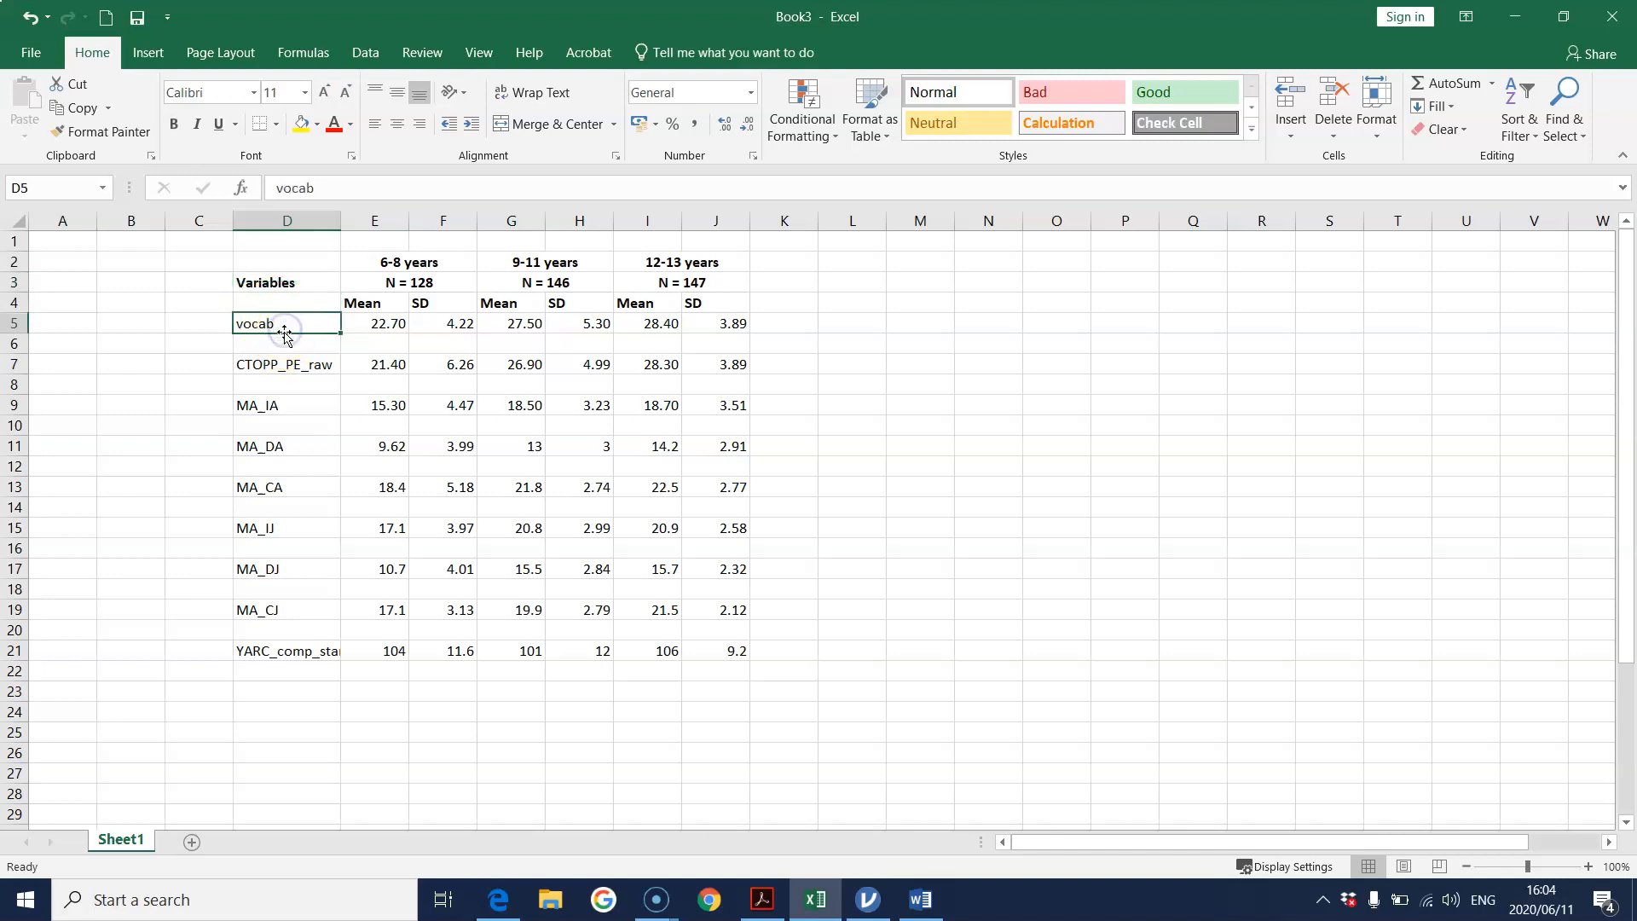
text(Vo)
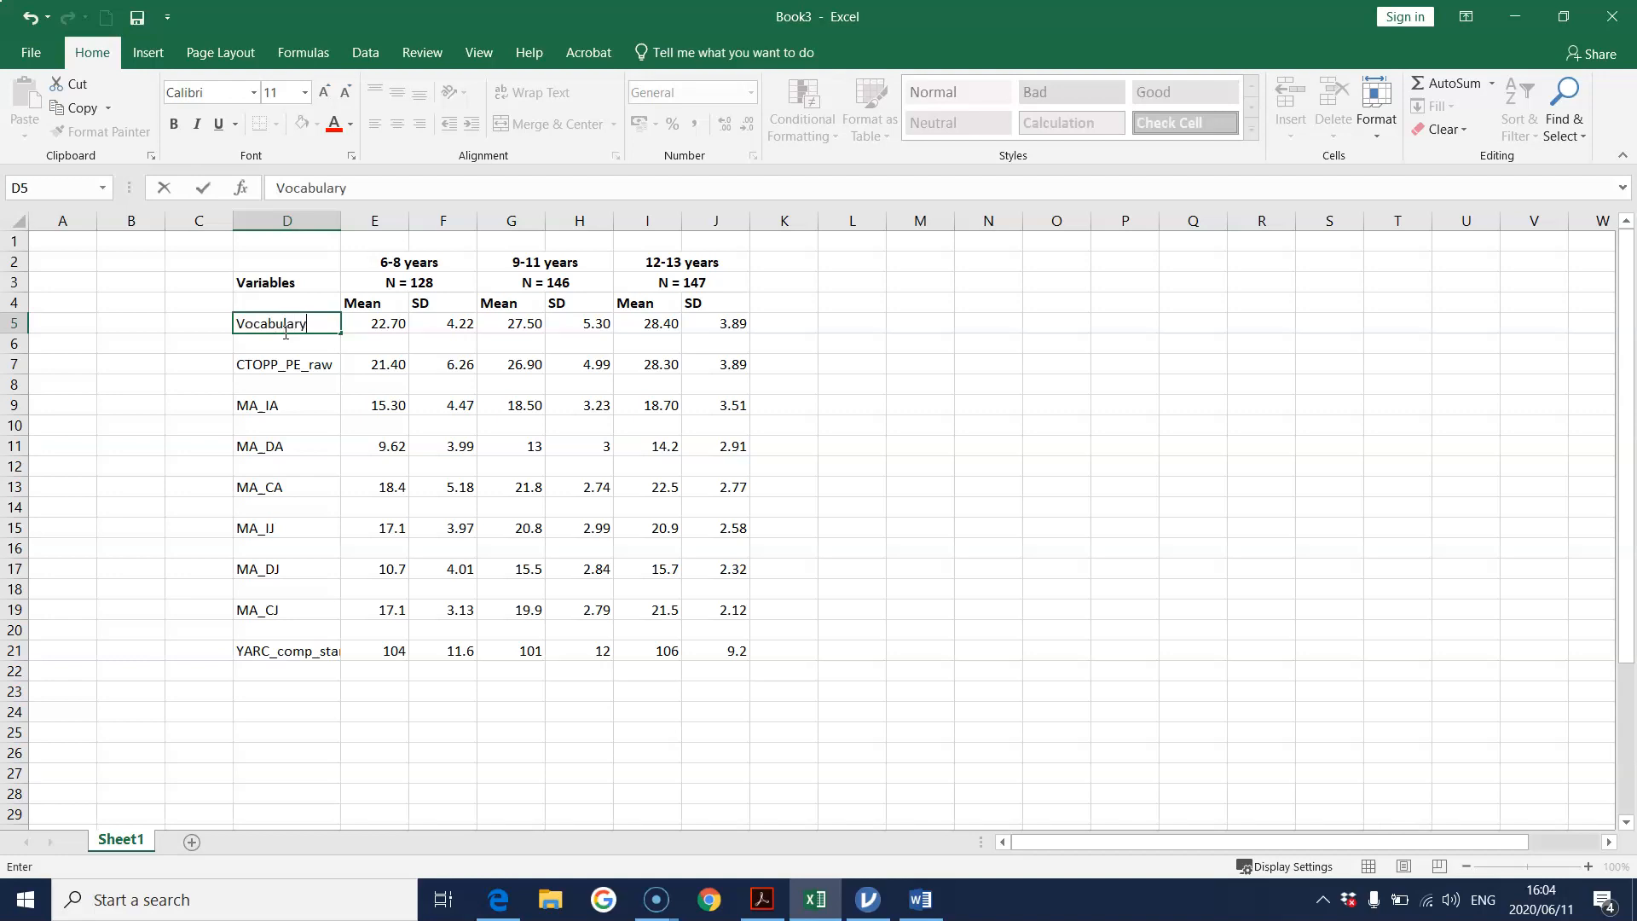
click(309, 369)
text(Phoneme elision)
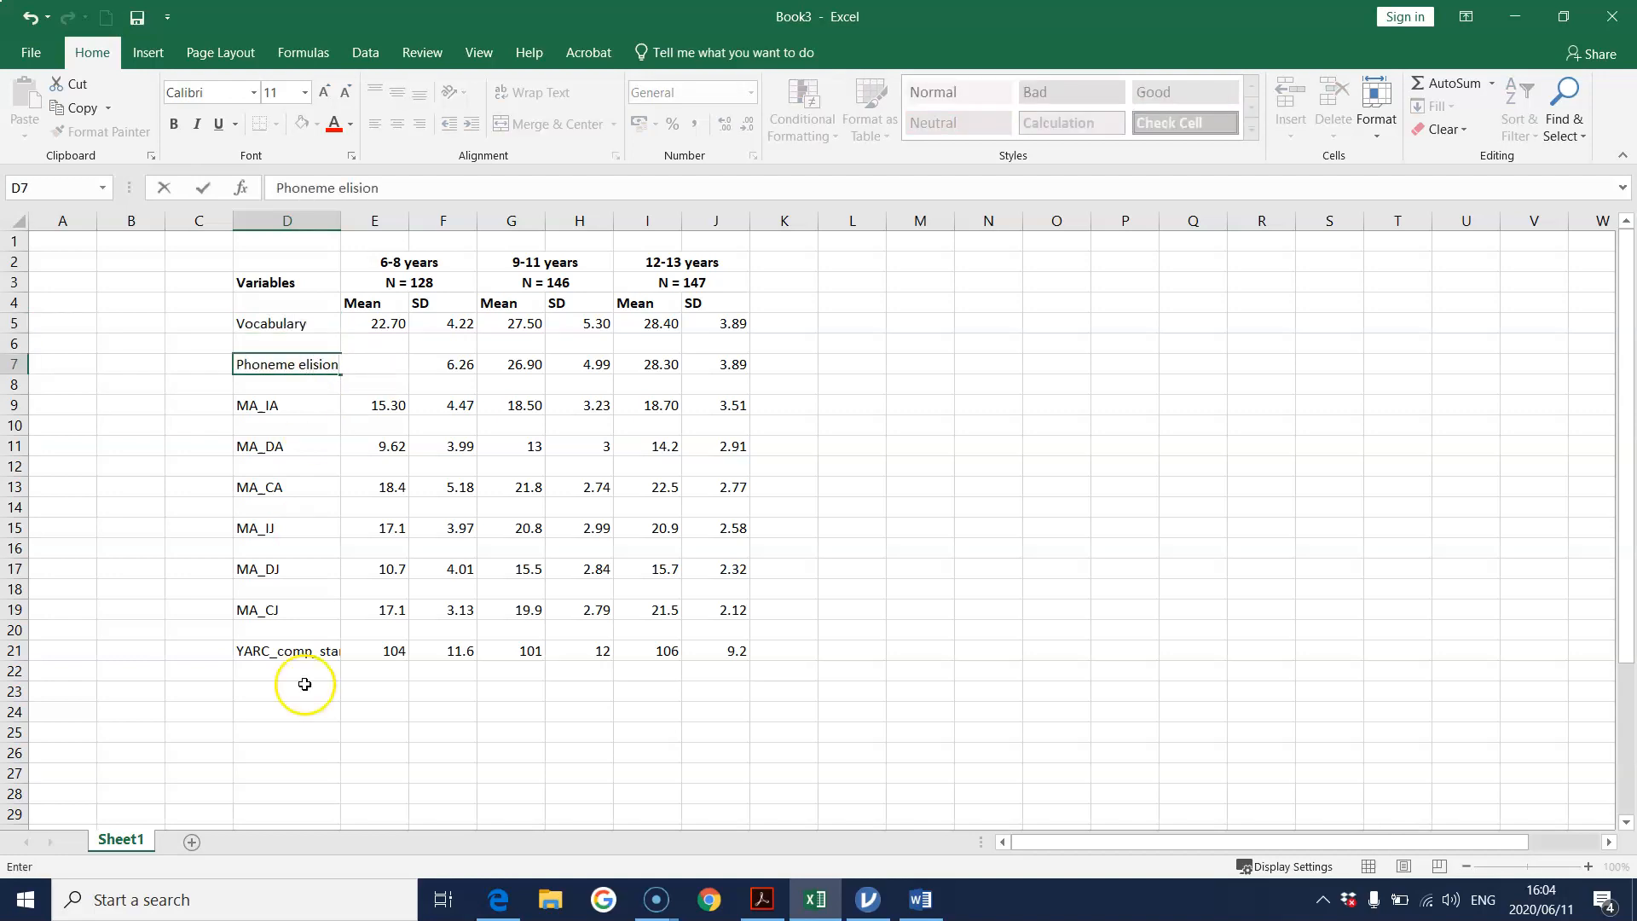
click(294, 649)
text(Compreh)
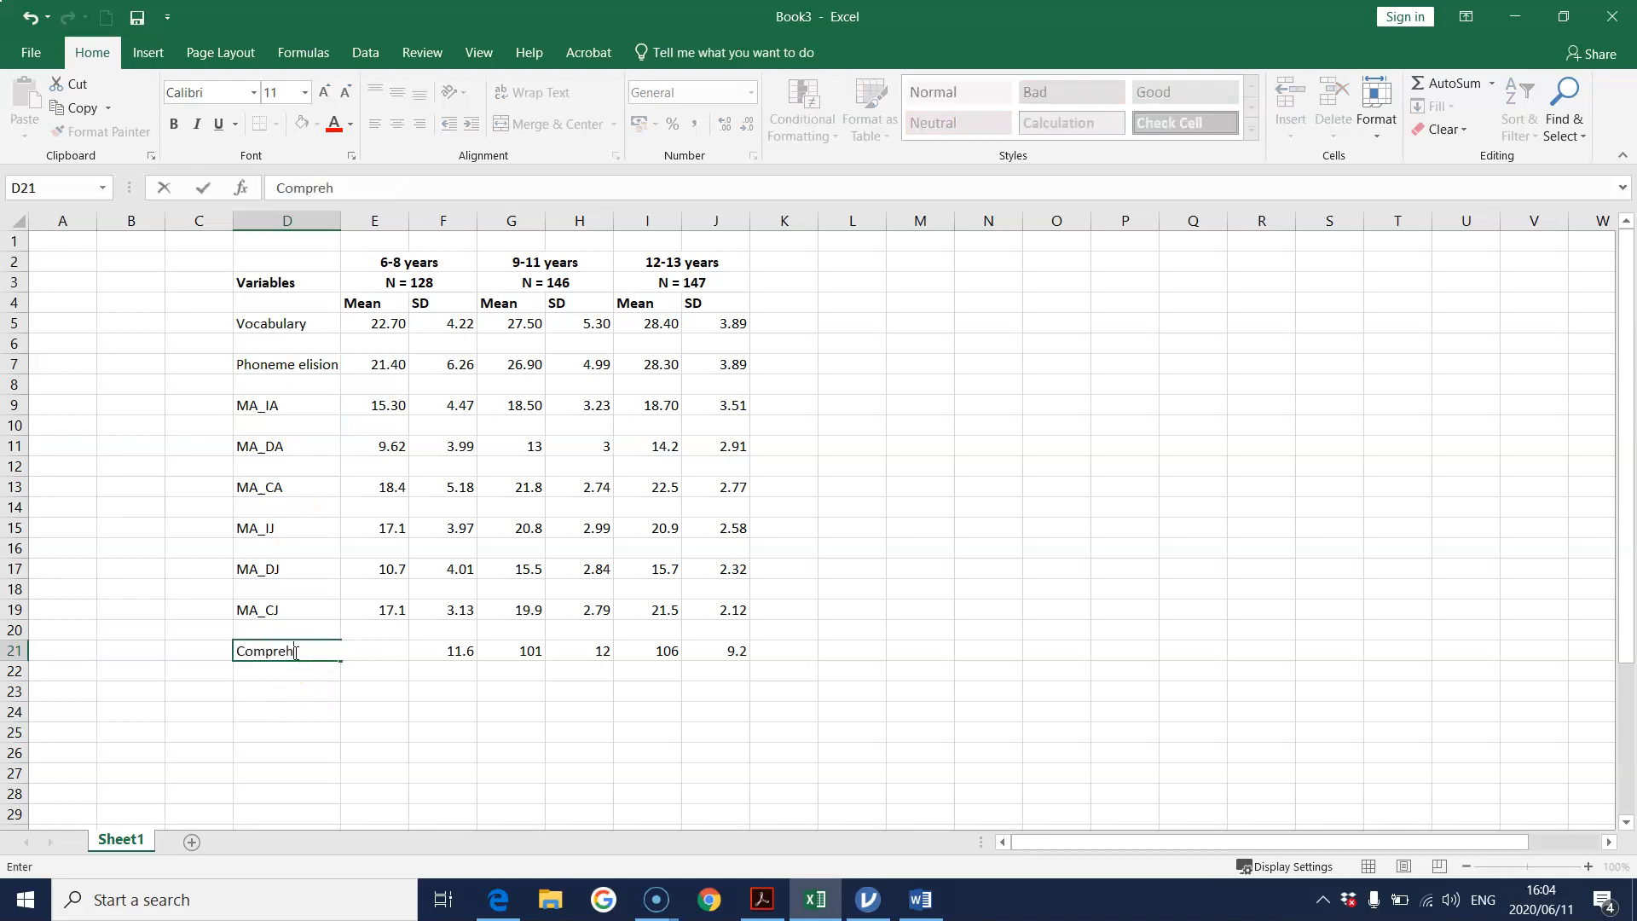
text(ension)
click(302, 467)
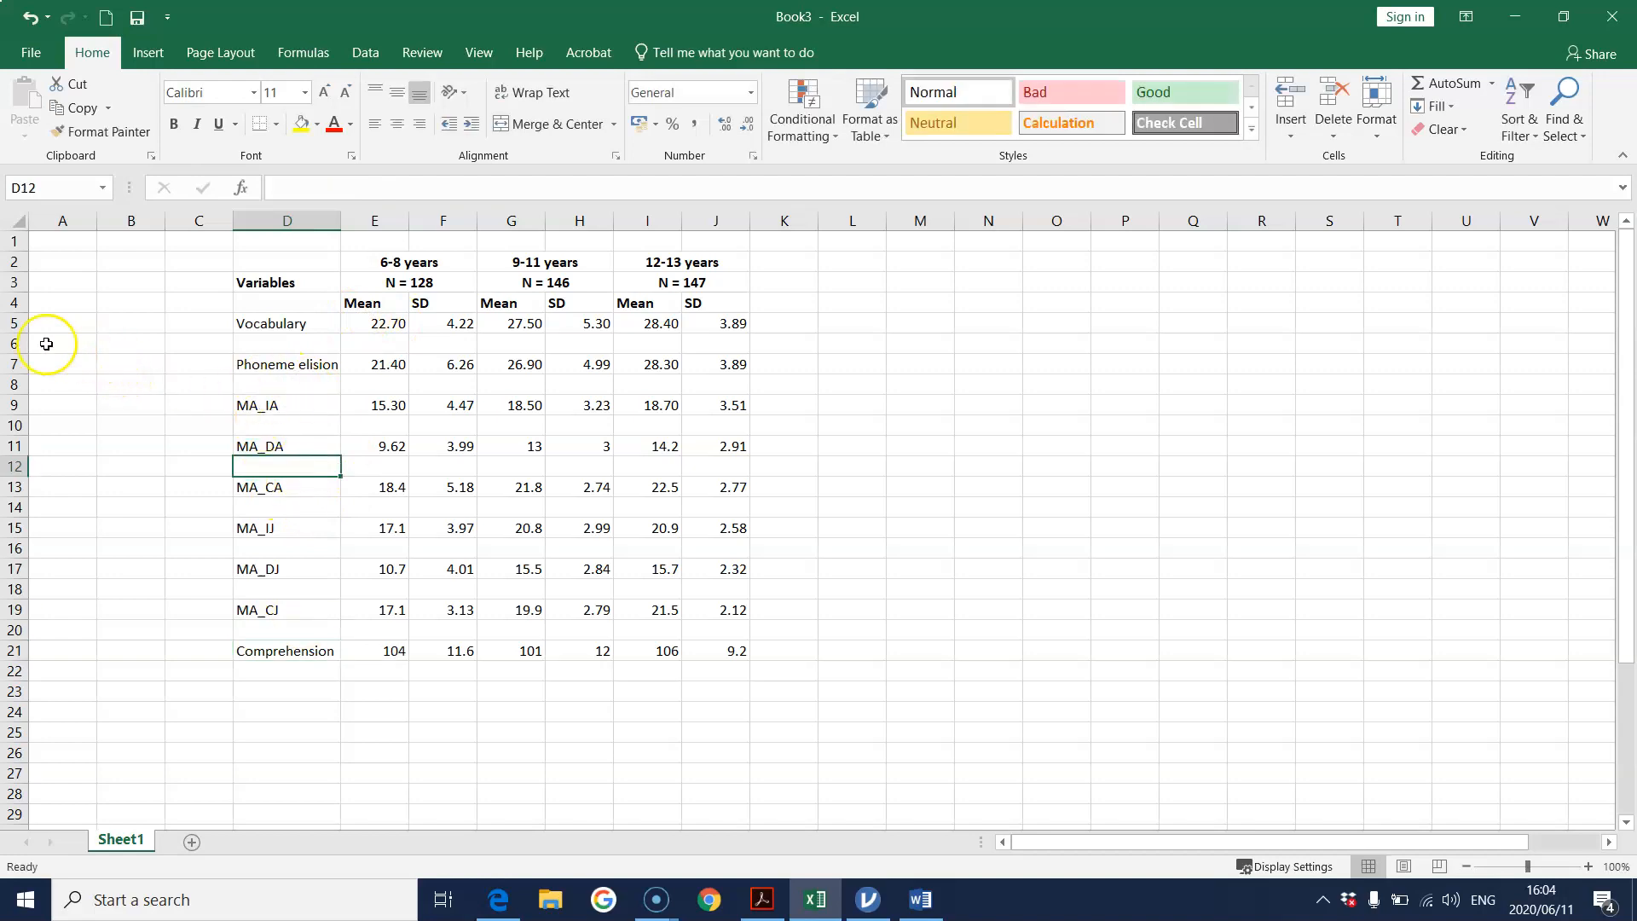
Delete the empty rows between Vocabulary and MA_CA.
click(15, 341)
right_click(15, 341)
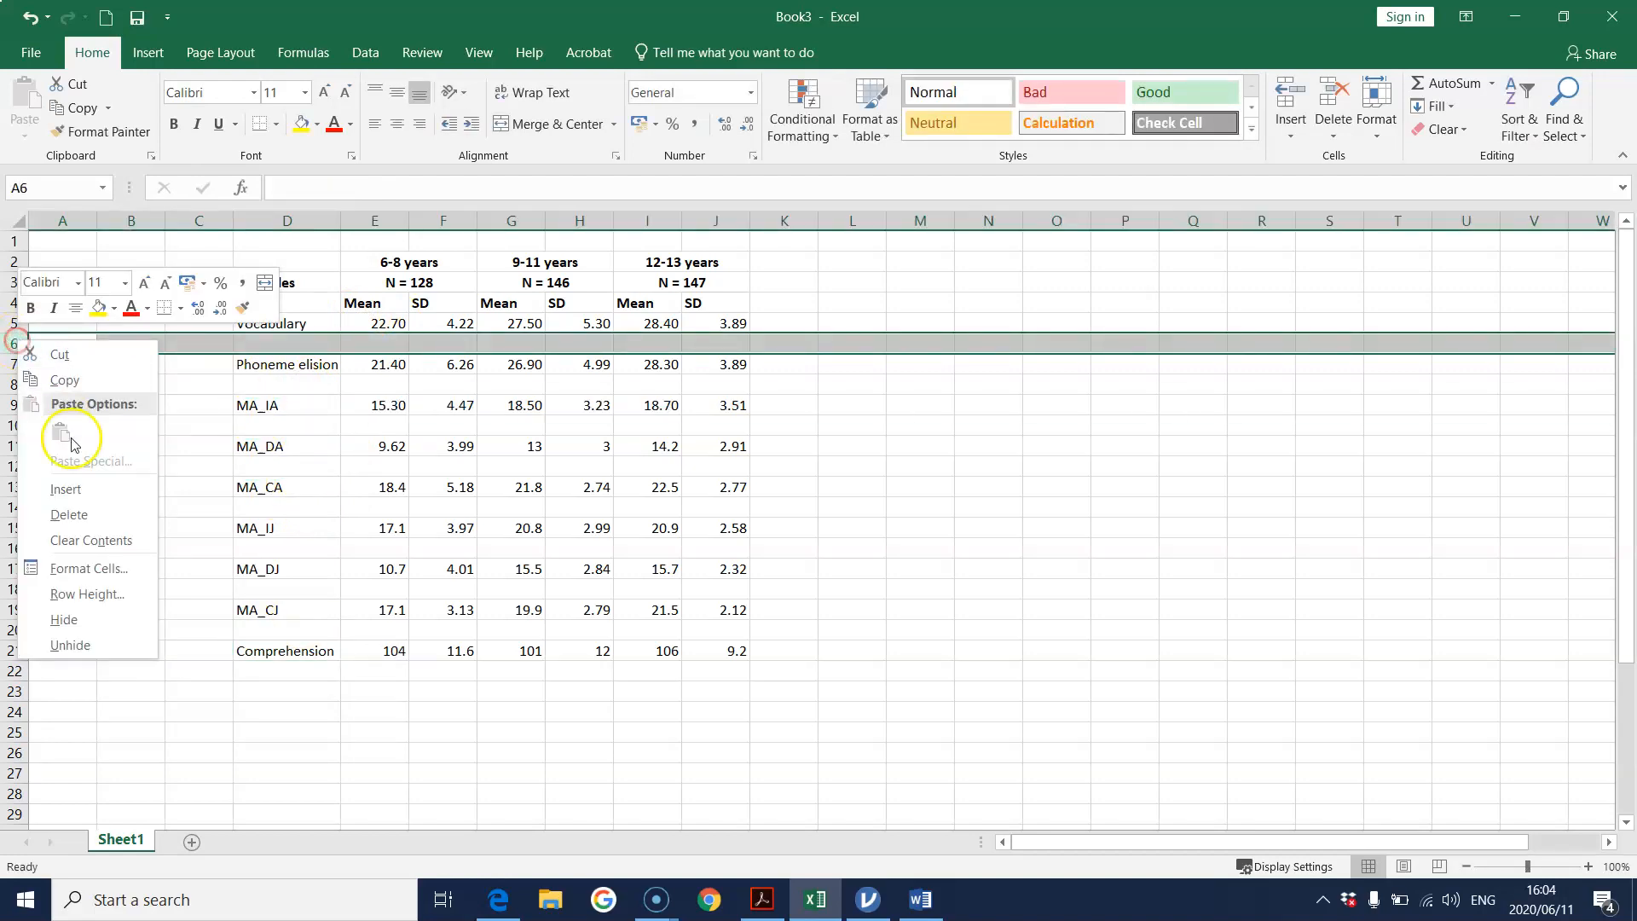
click(99, 510)
right_click(14, 364)
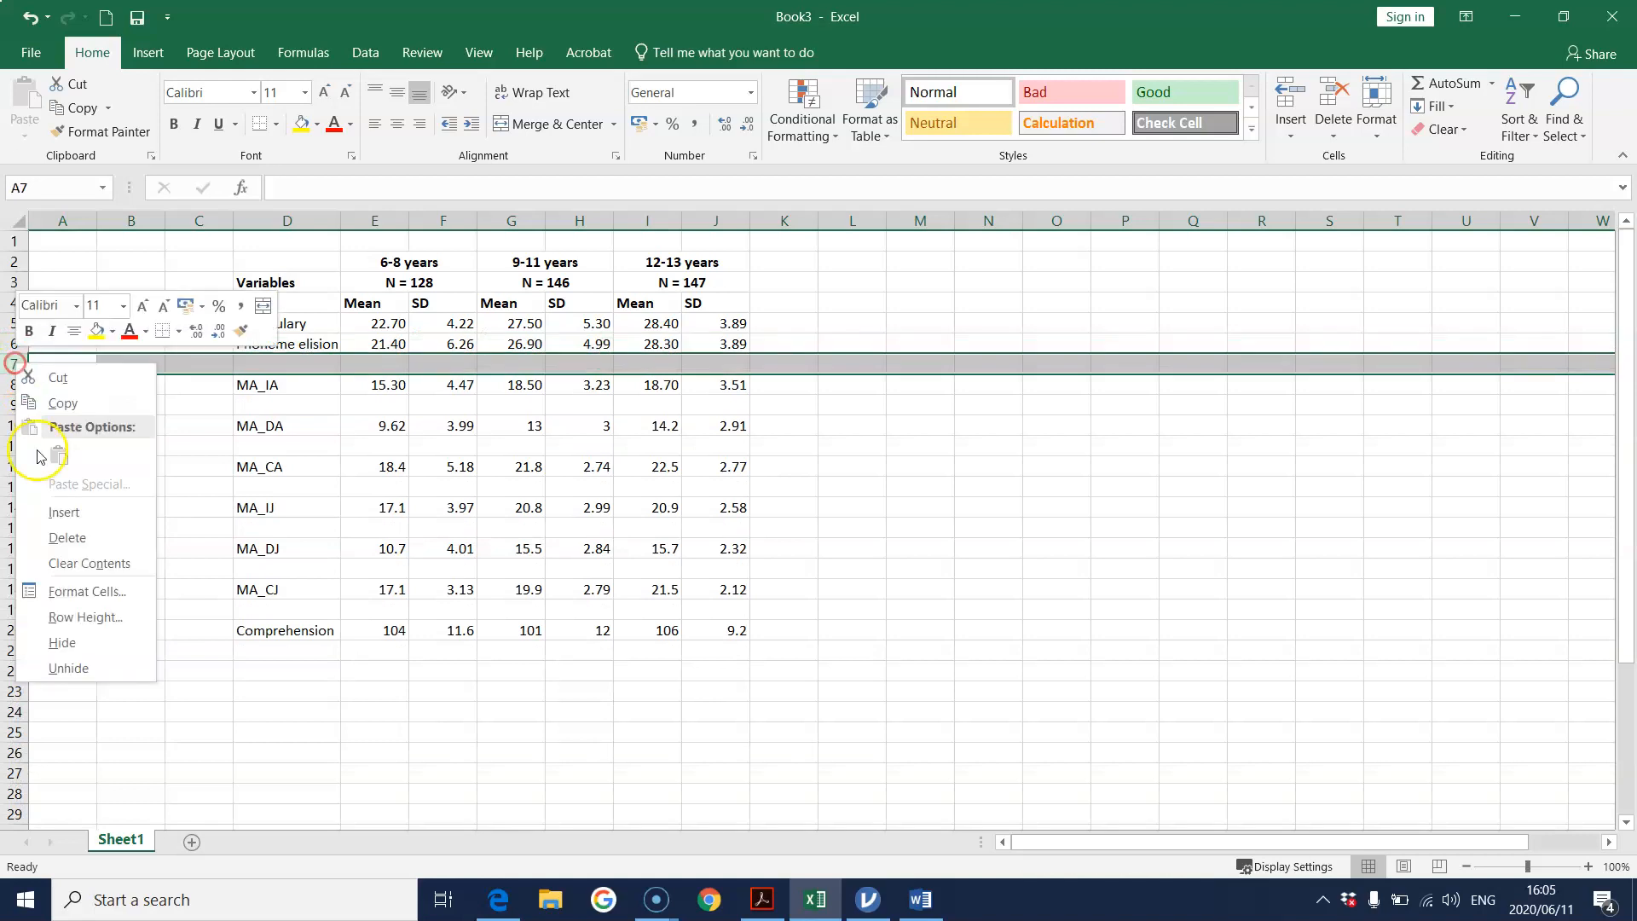
click(81, 537)
click(17, 401)
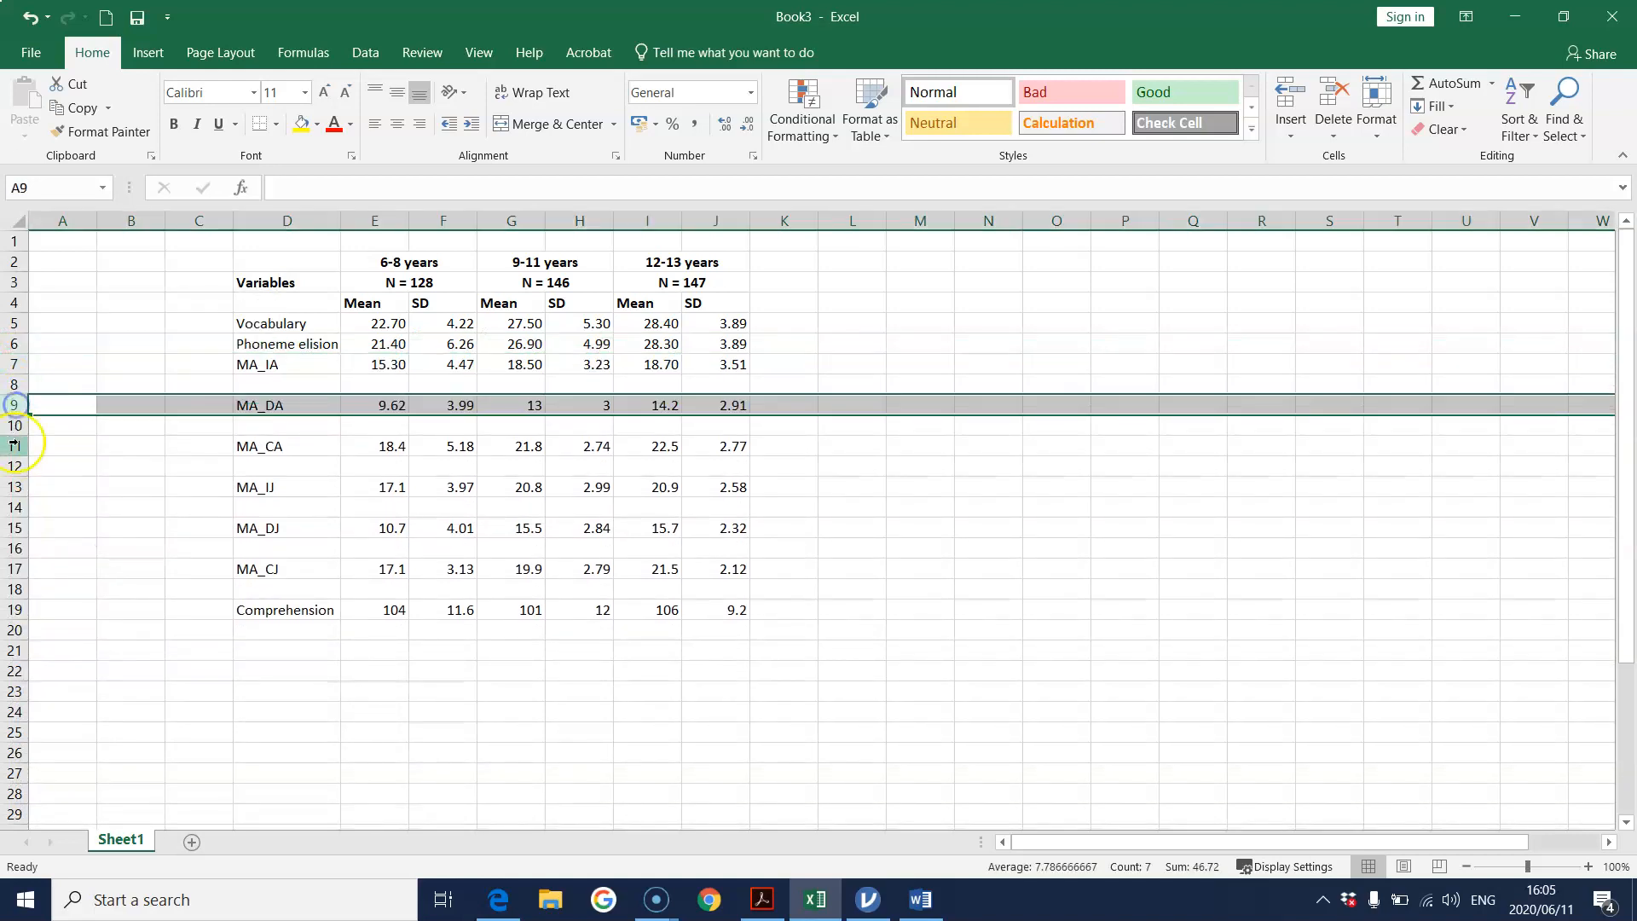
click(16, 425)
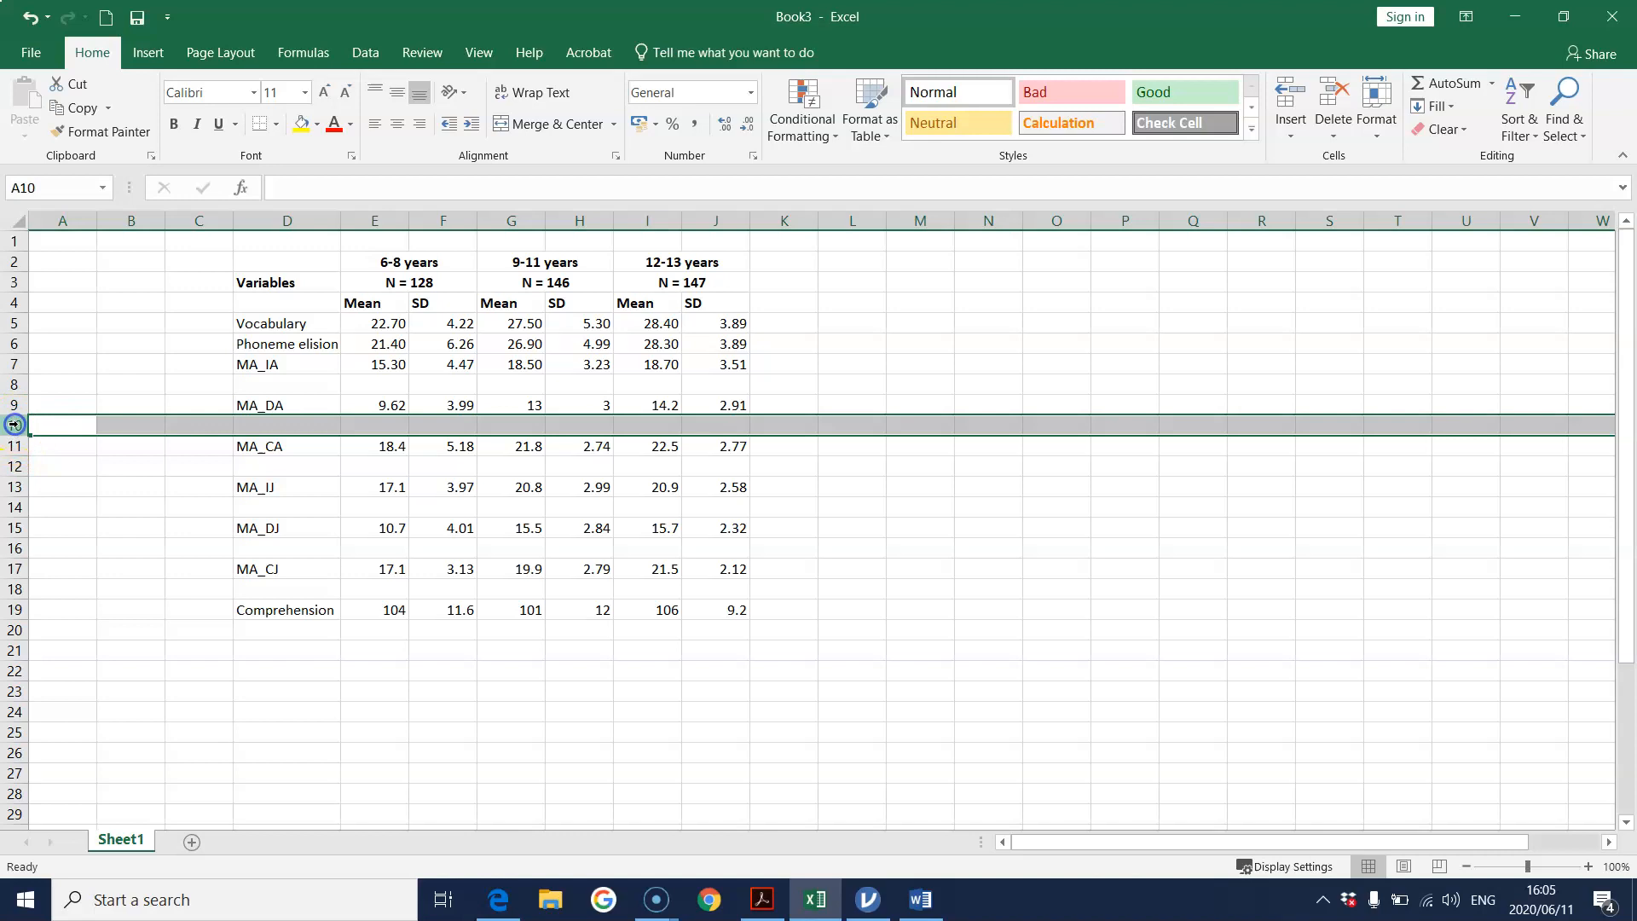
right_click(15, 424)
click(96, 601)
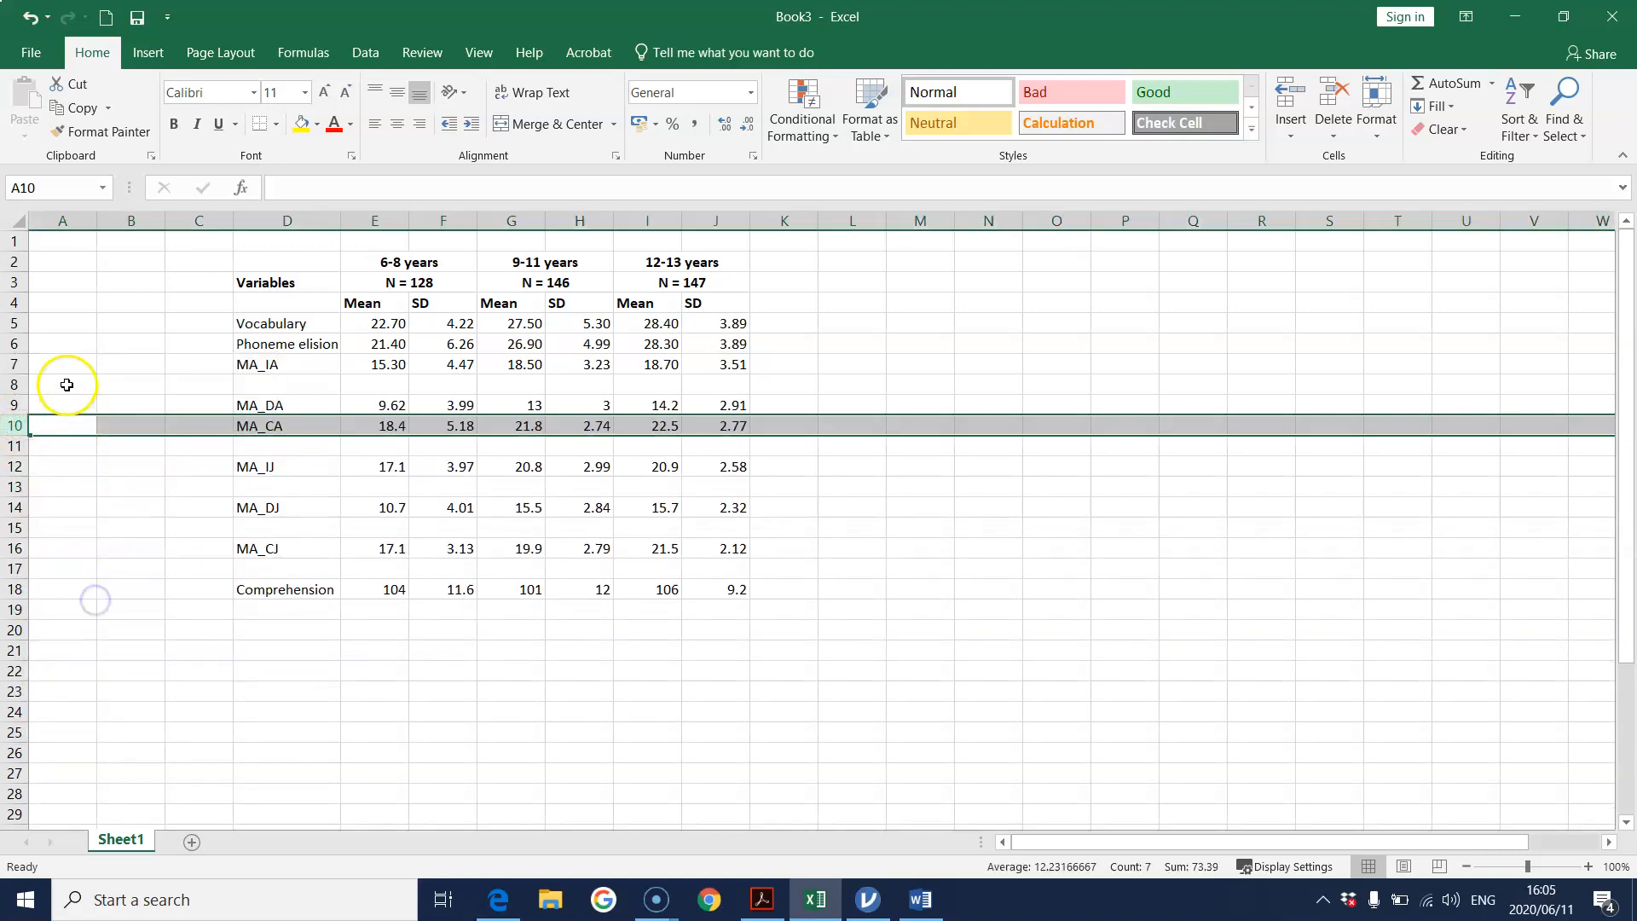
click(12, 385)
right_click(13, 385)
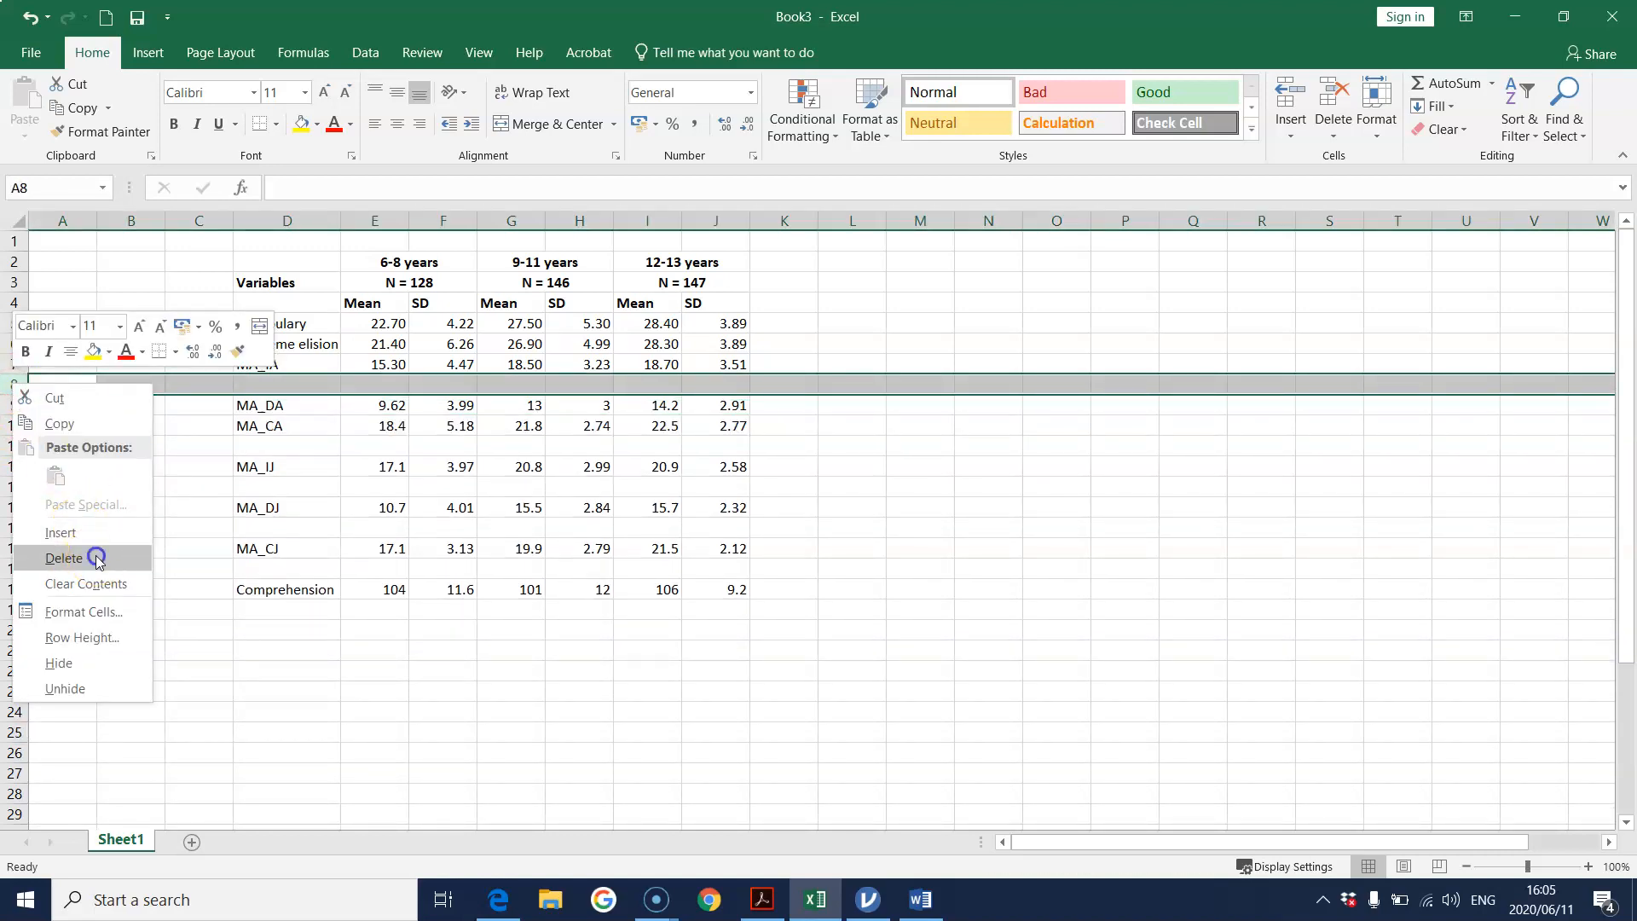
click(64, 558)
Delete the remaining empty rows between MA_CA and Comprehension.
click(17, 425)
right_click(18, 425)
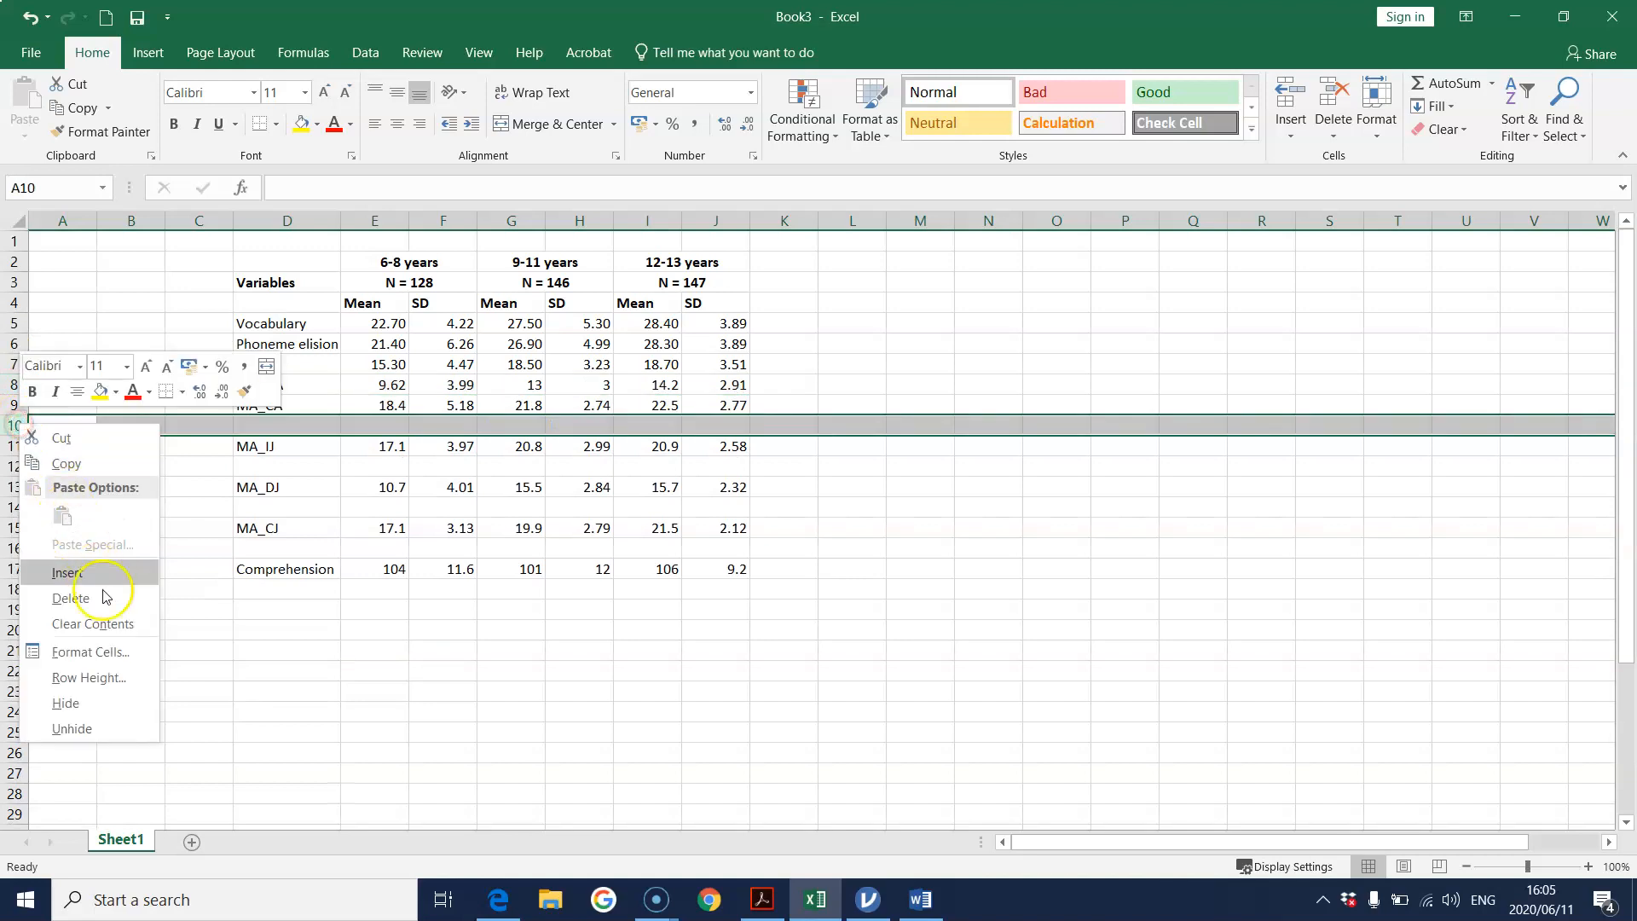
click(72, 597)
click(18, 445)
right_click(18, 445)
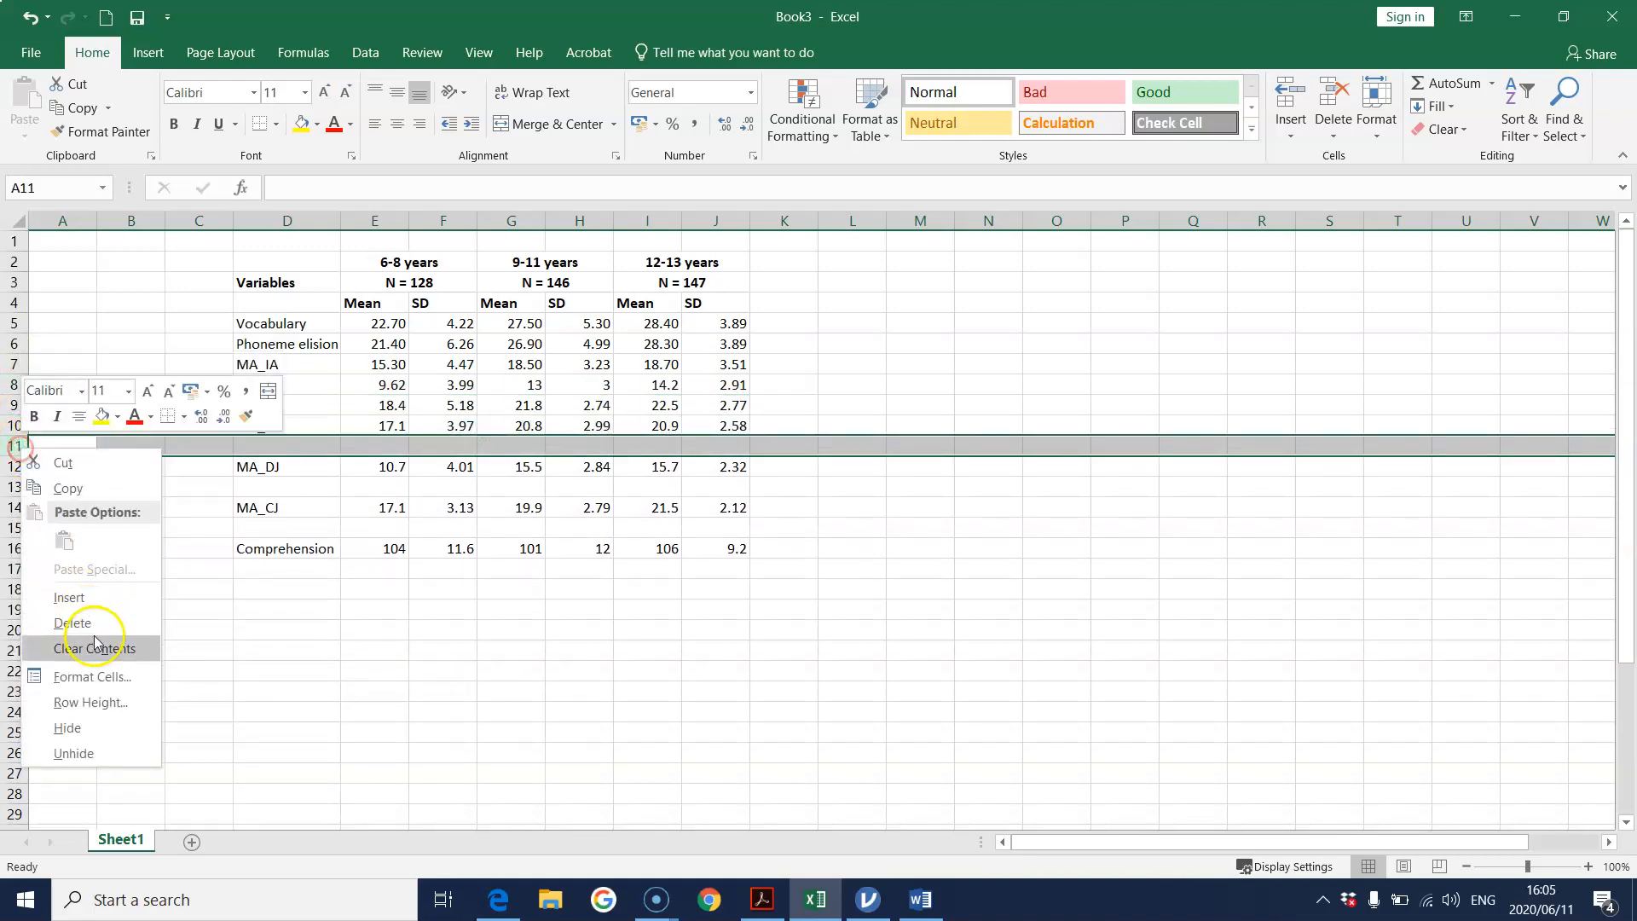
click(73, 623)
click(14, 466)
right_click(14, 466)
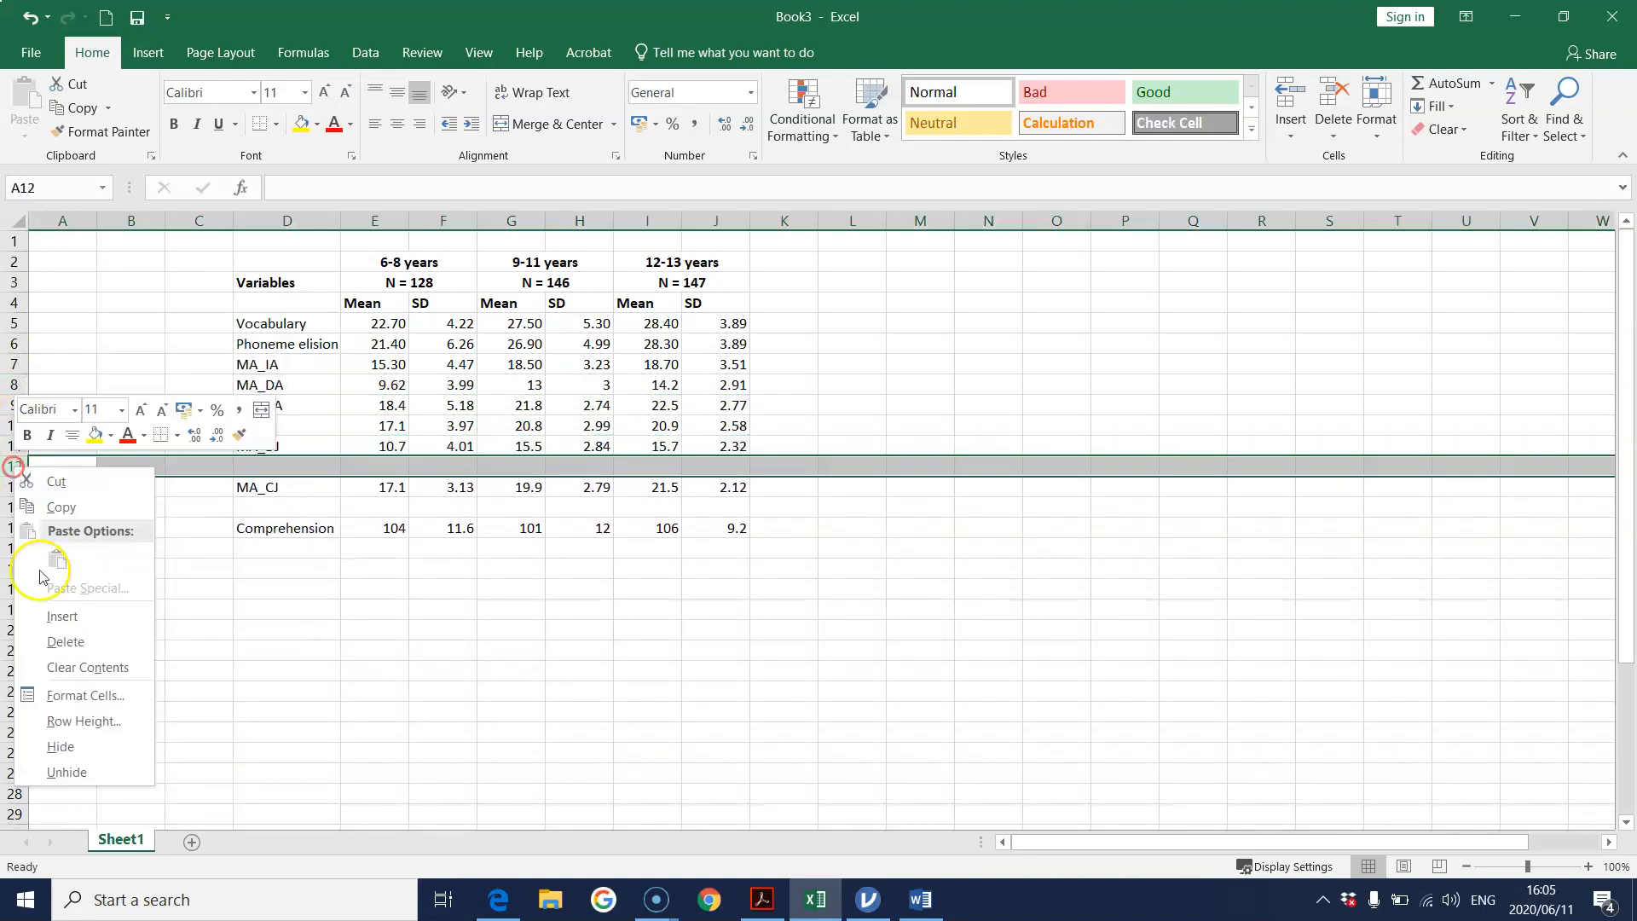
click(72, 638)
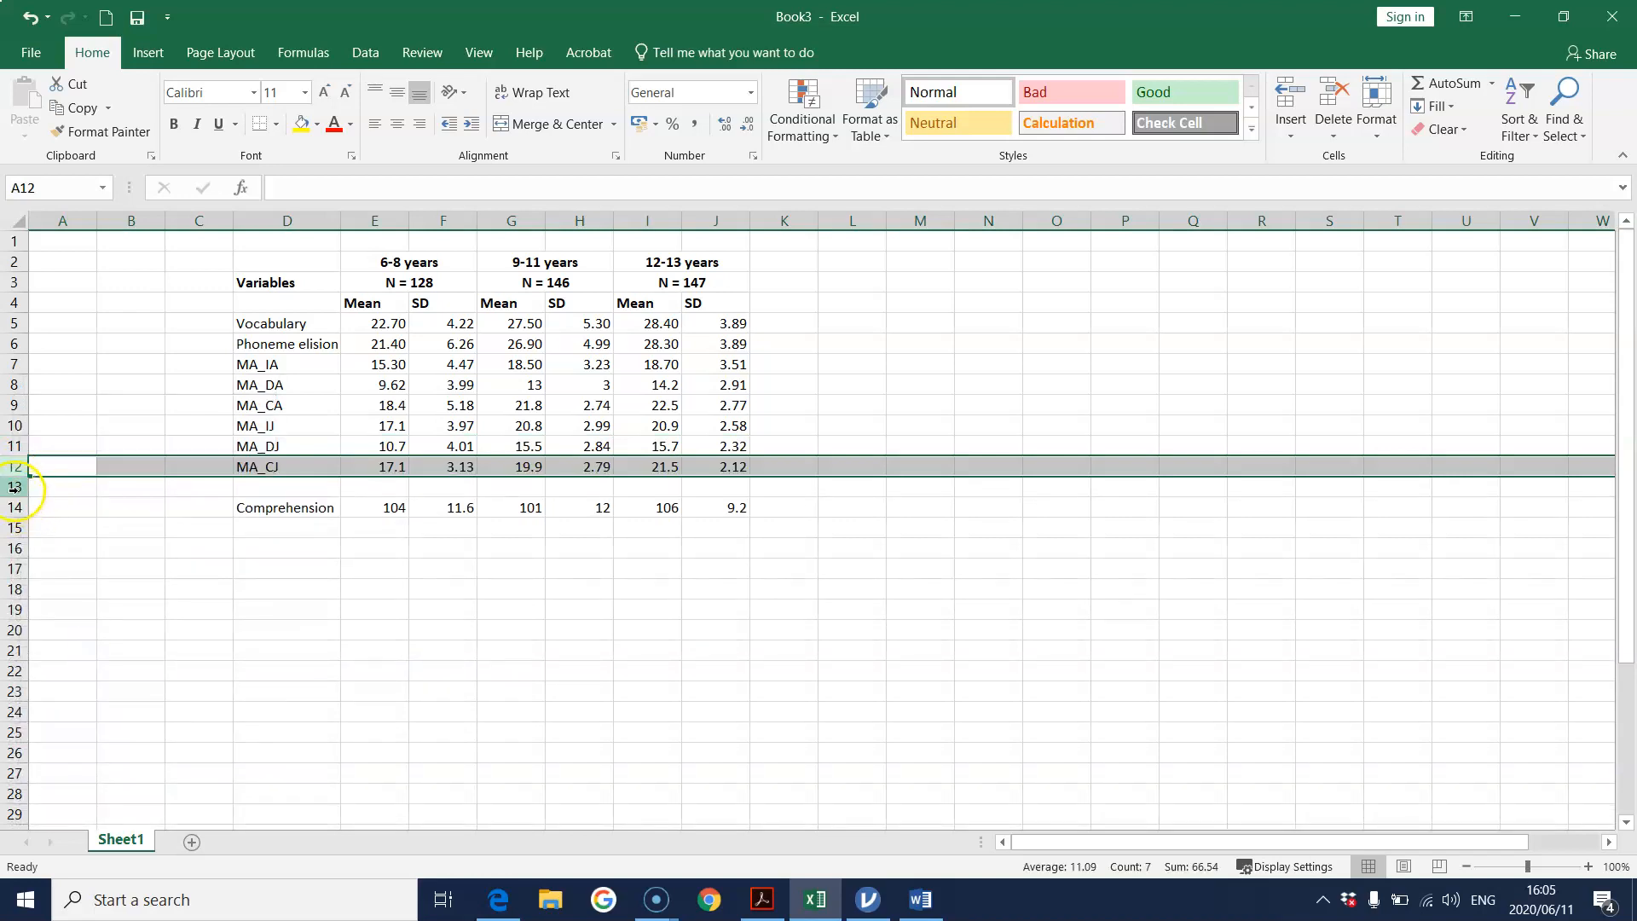
click(14, 487)
right_click(15, 487)
click(102, 669)
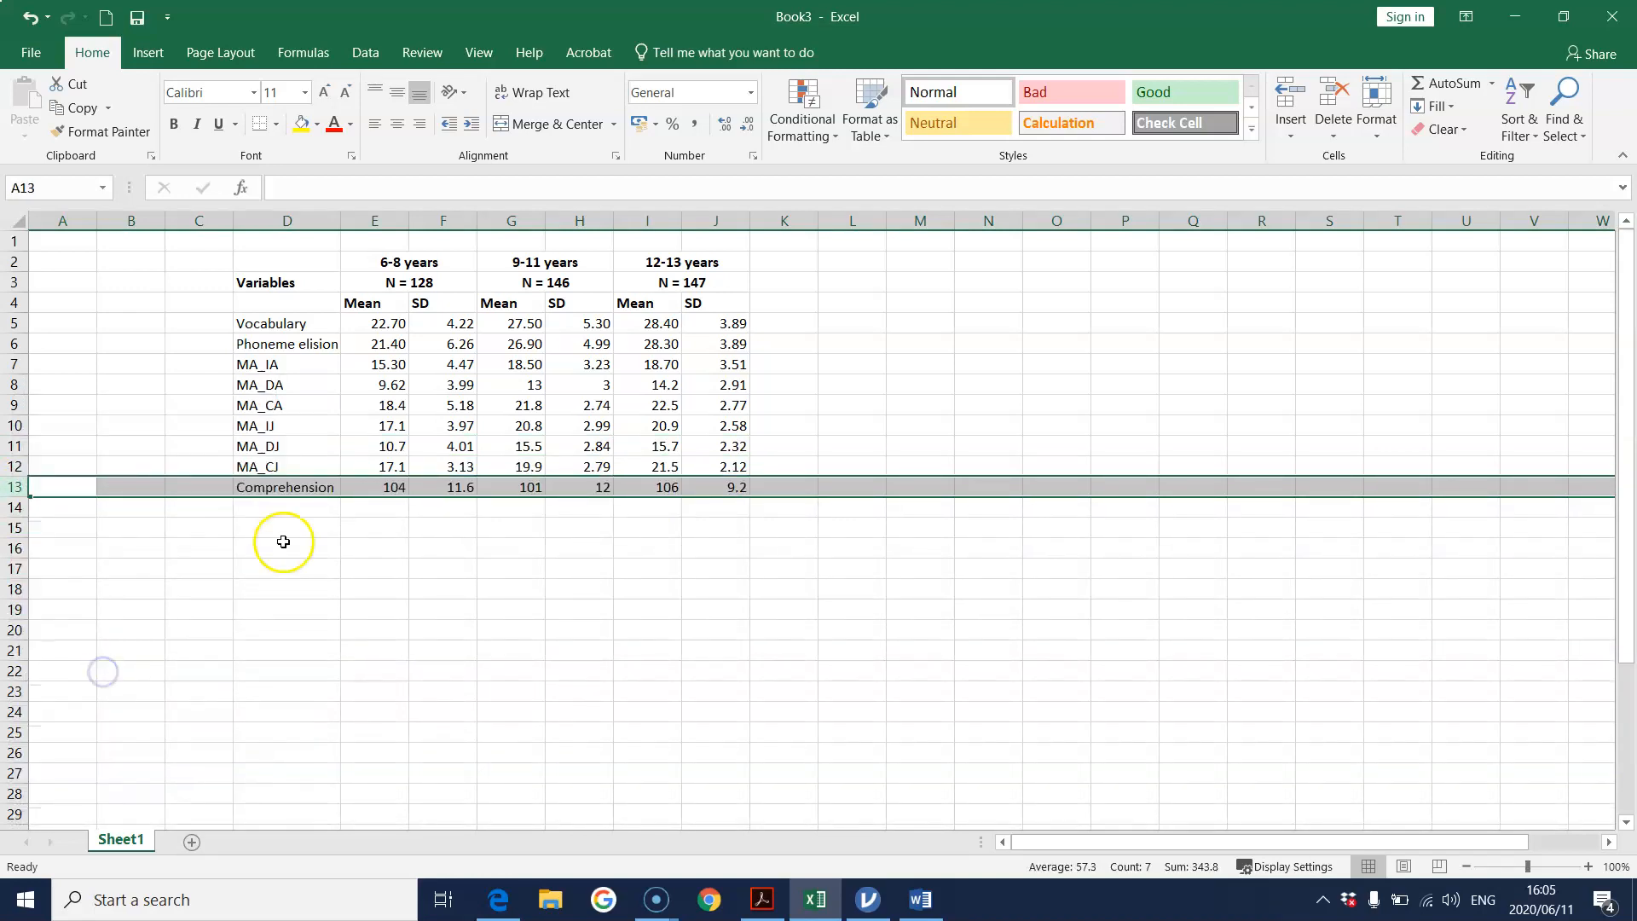
Format the values in E5:J13 as Number with 2 decimal places.
click(641, 364)
drag(390, 324, 720, 482)
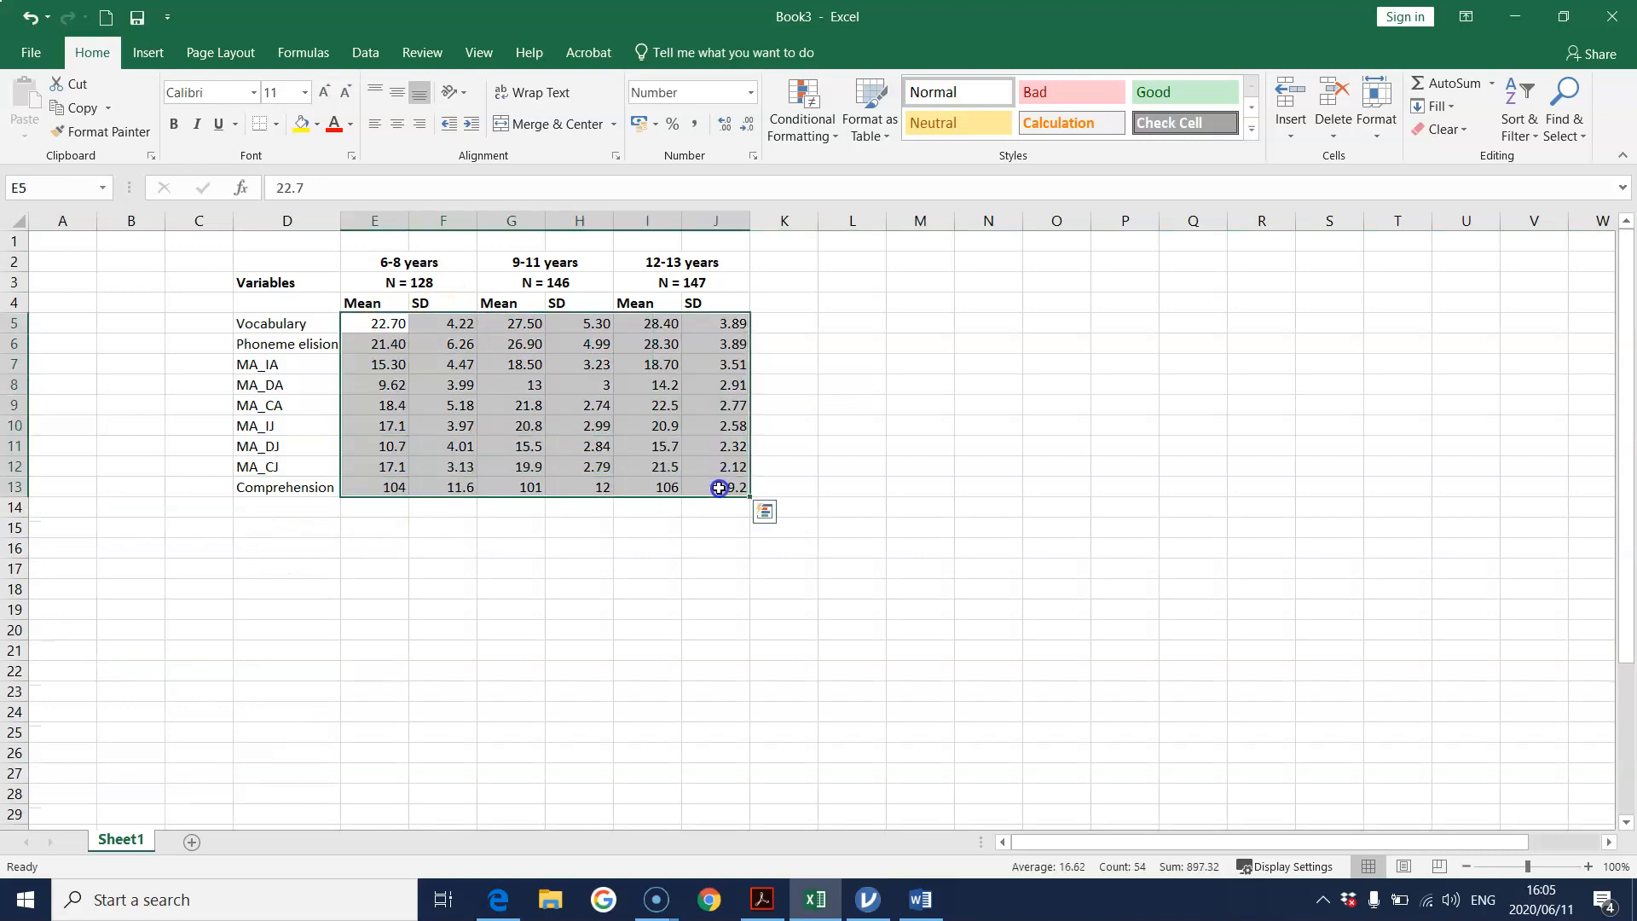
right_click(572, 349)
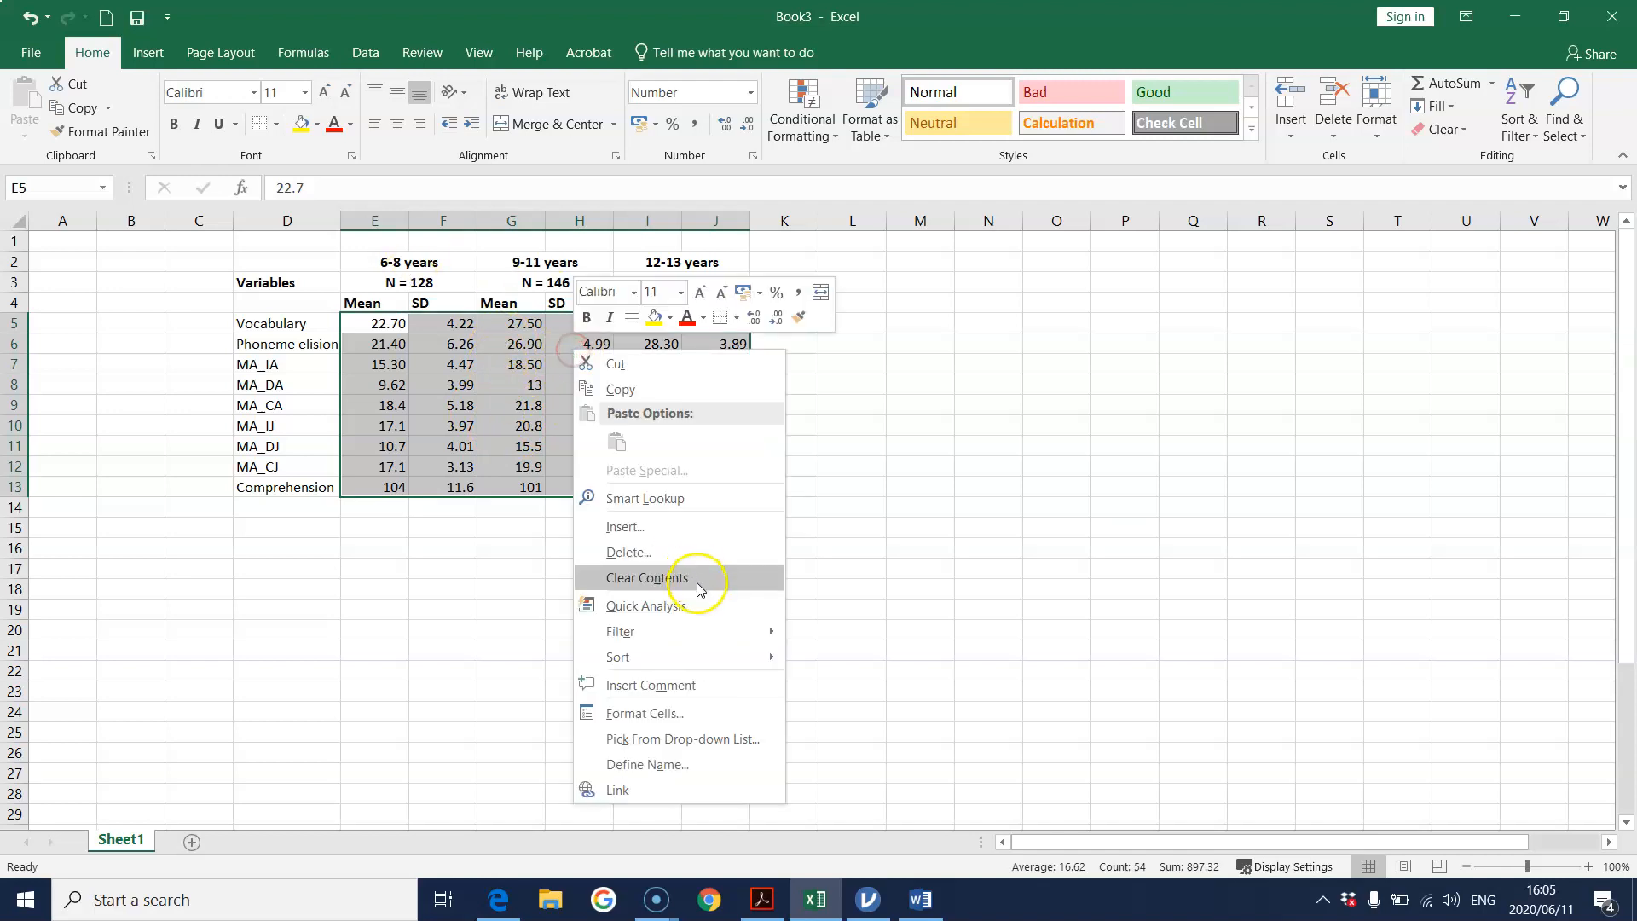
click(710, 717)
click(470, 472)
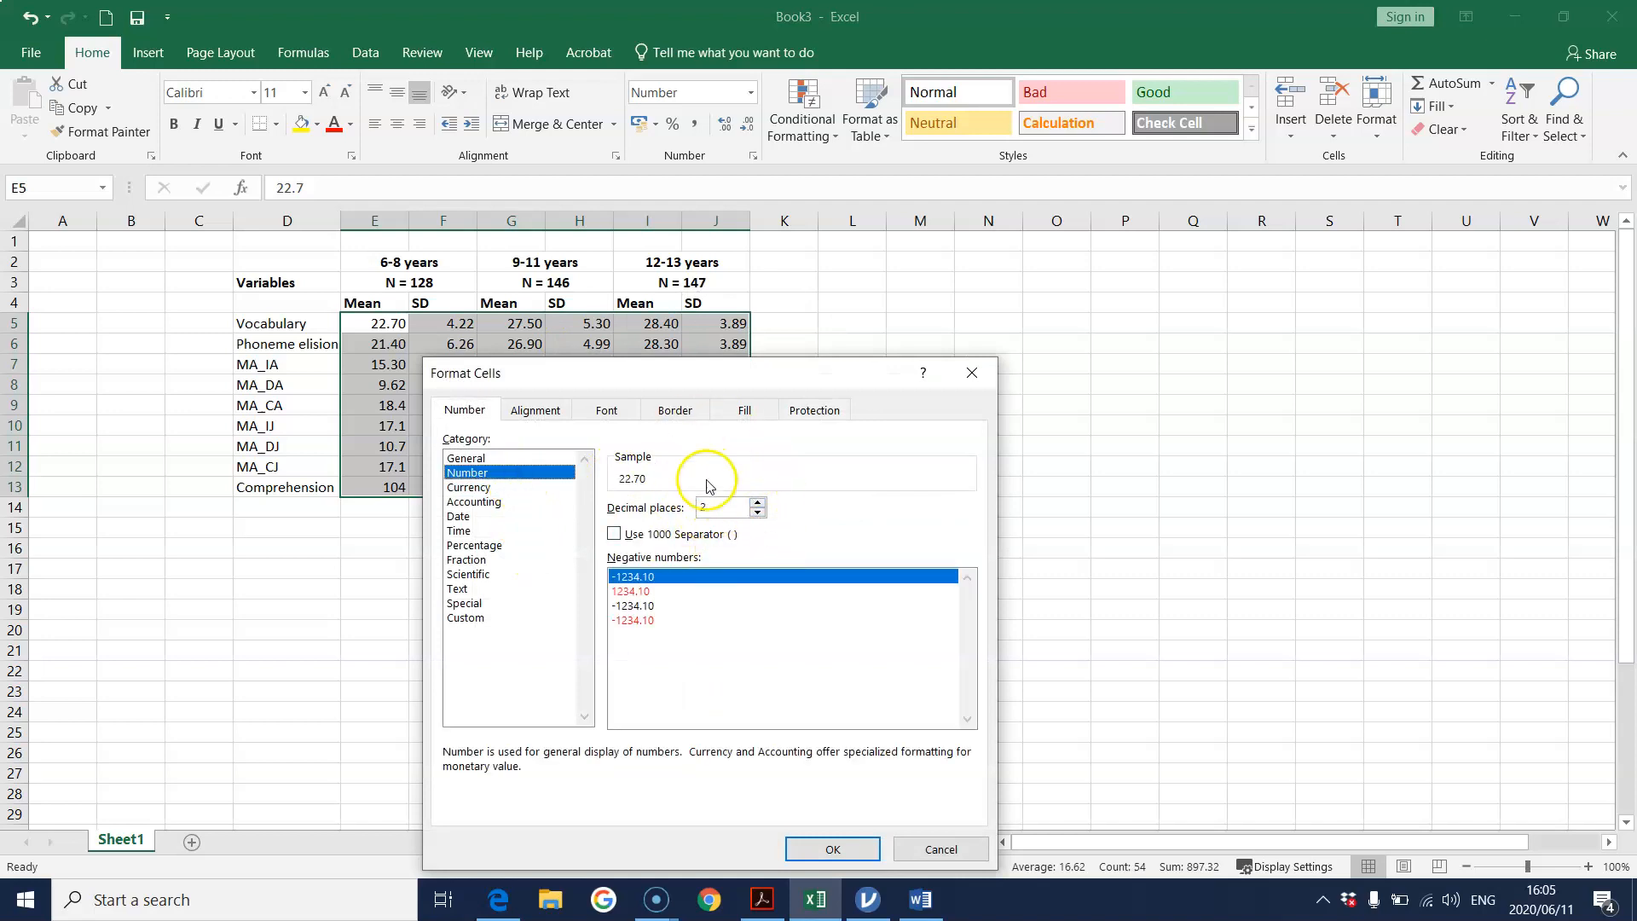
click(866, 846)
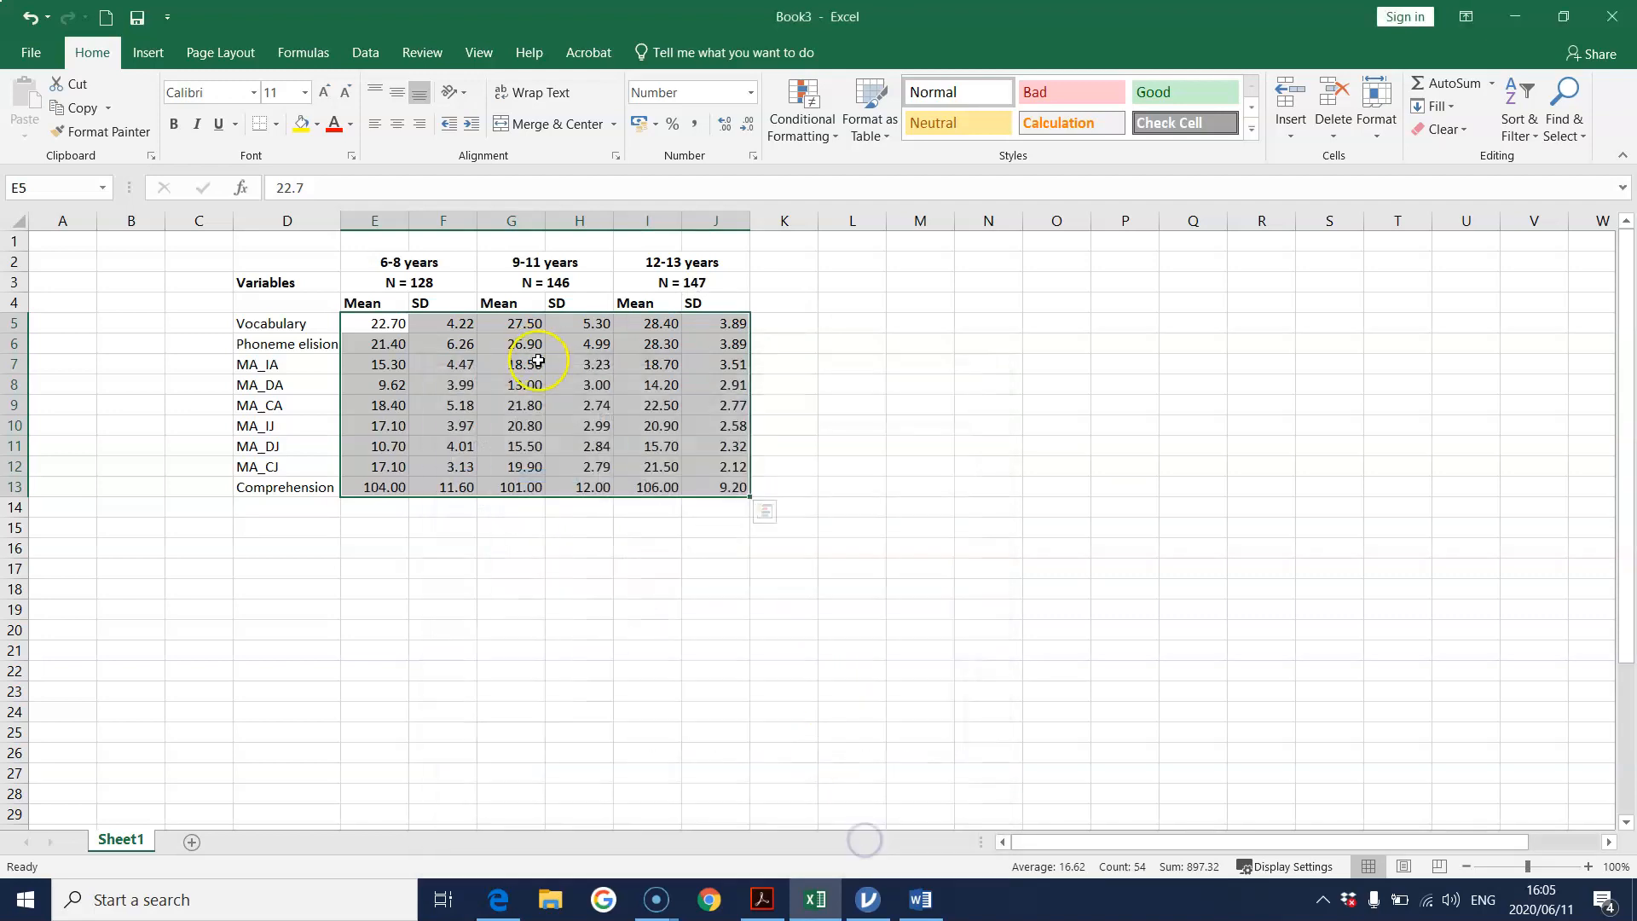
click(516, 341)
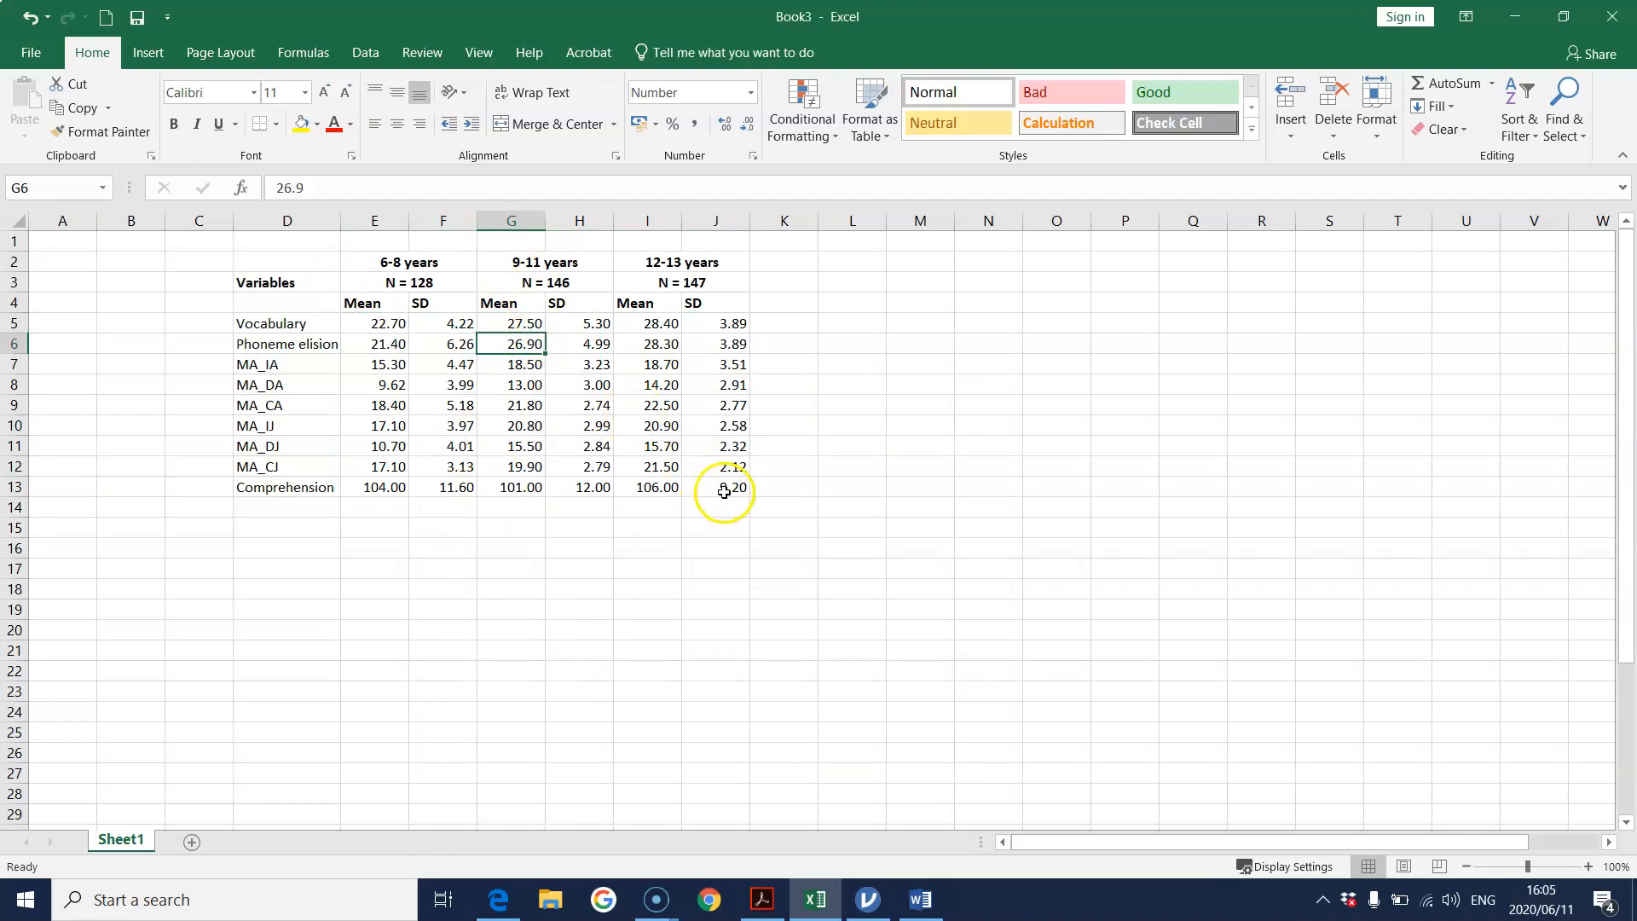
Copy the table D2:J13 and paste it into the blank Word document with its source formatting kept.
drag(724, 491, 314, 265)
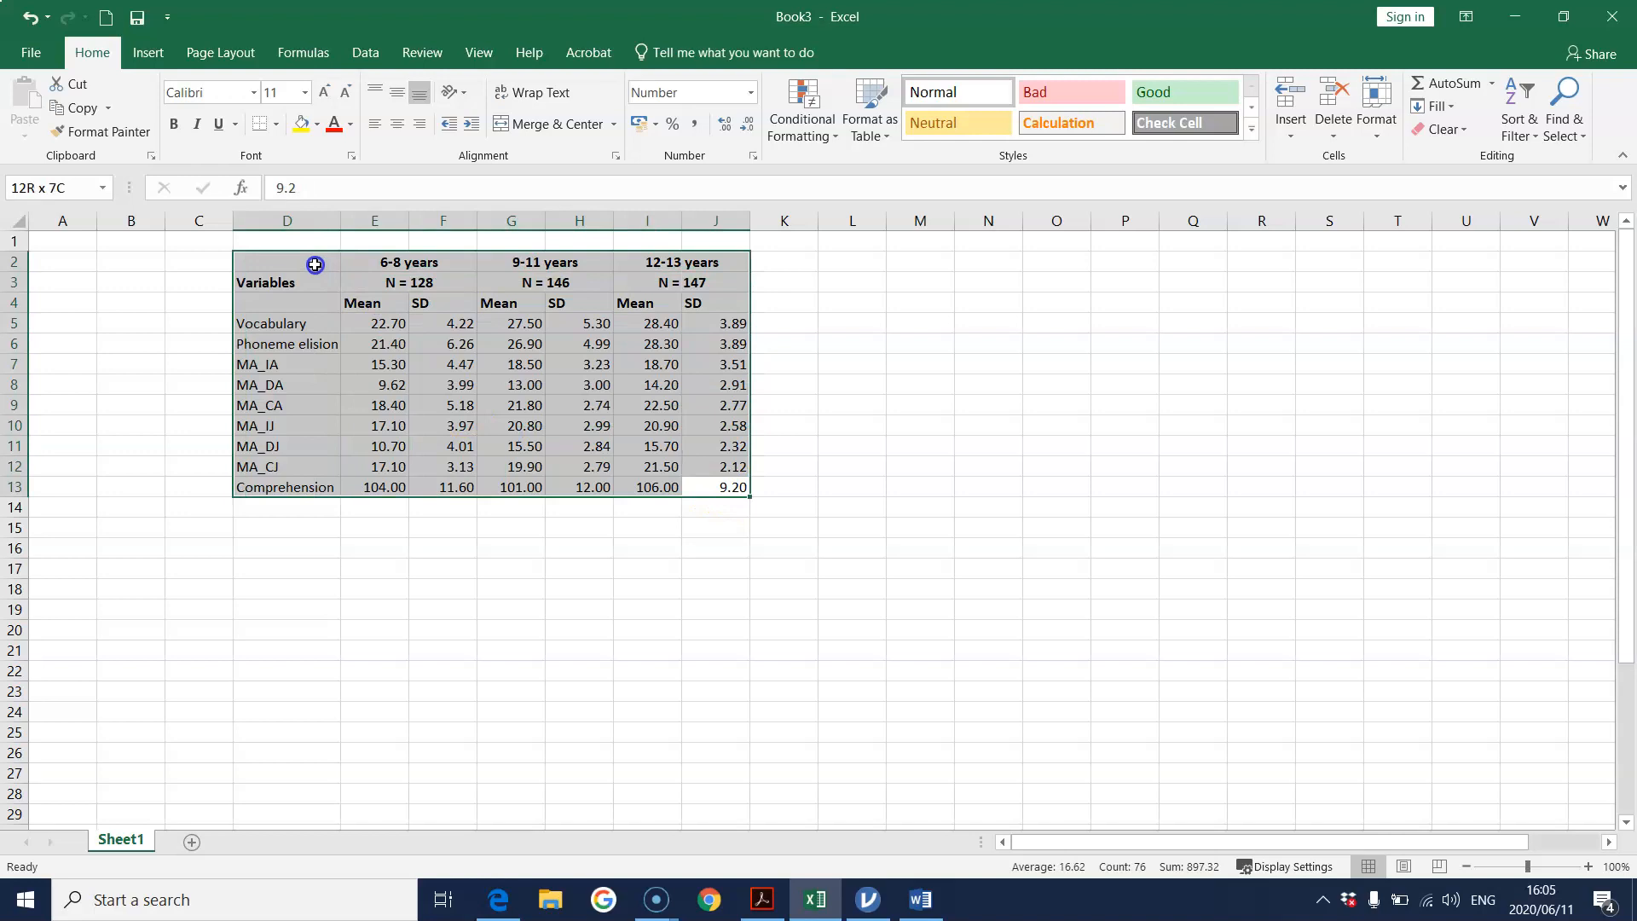
right_click(290, 289)
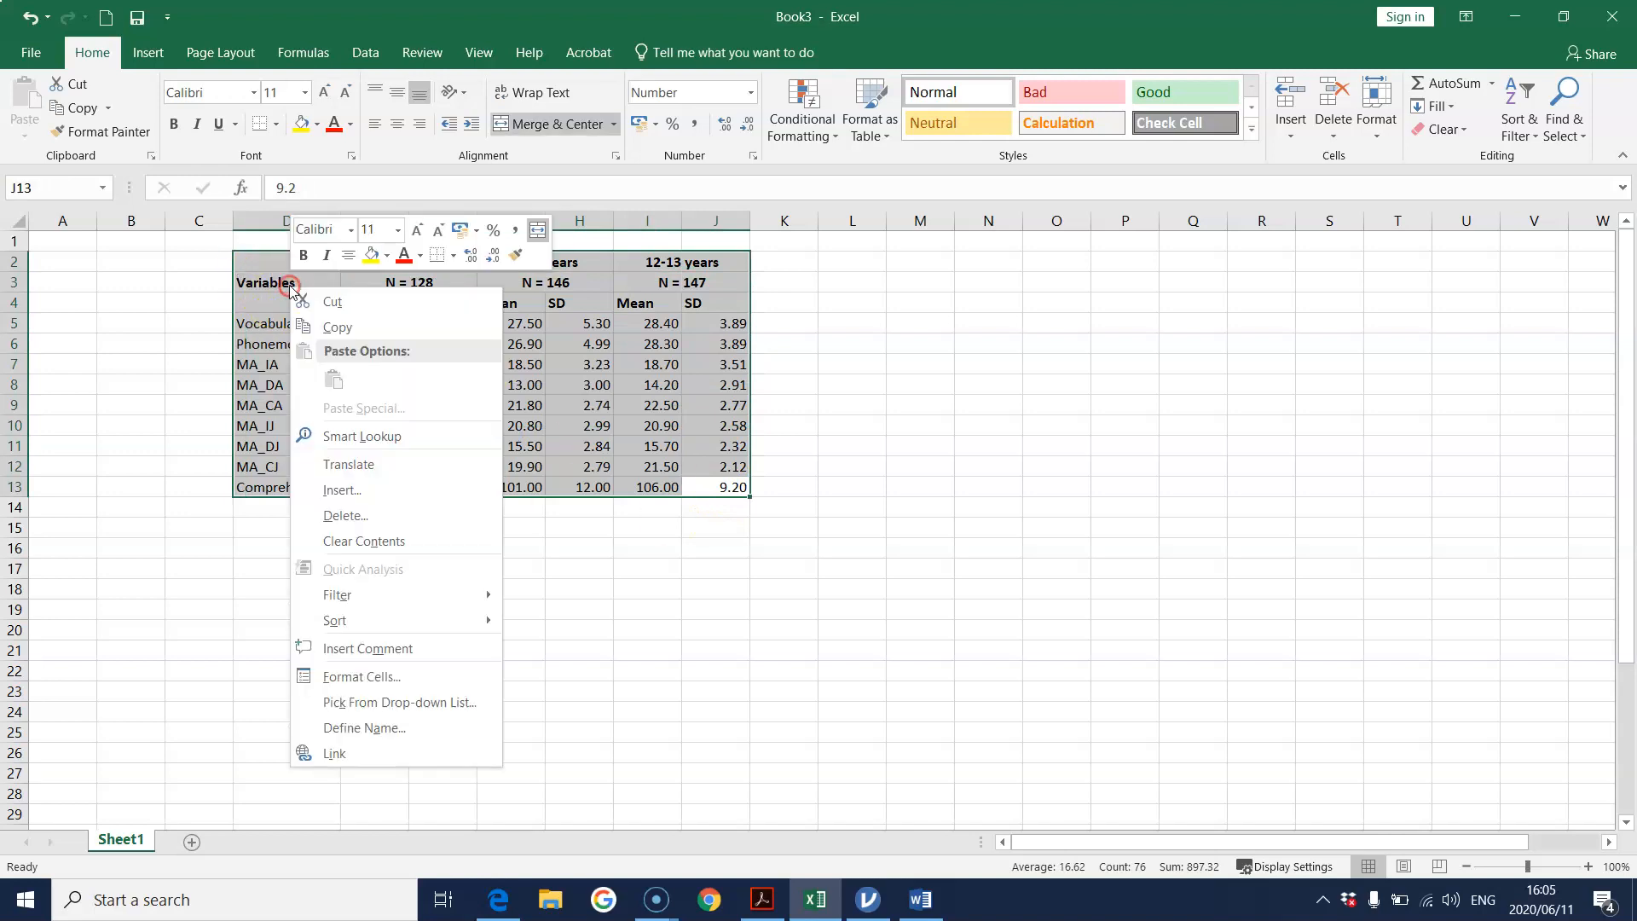
click(339, 328)
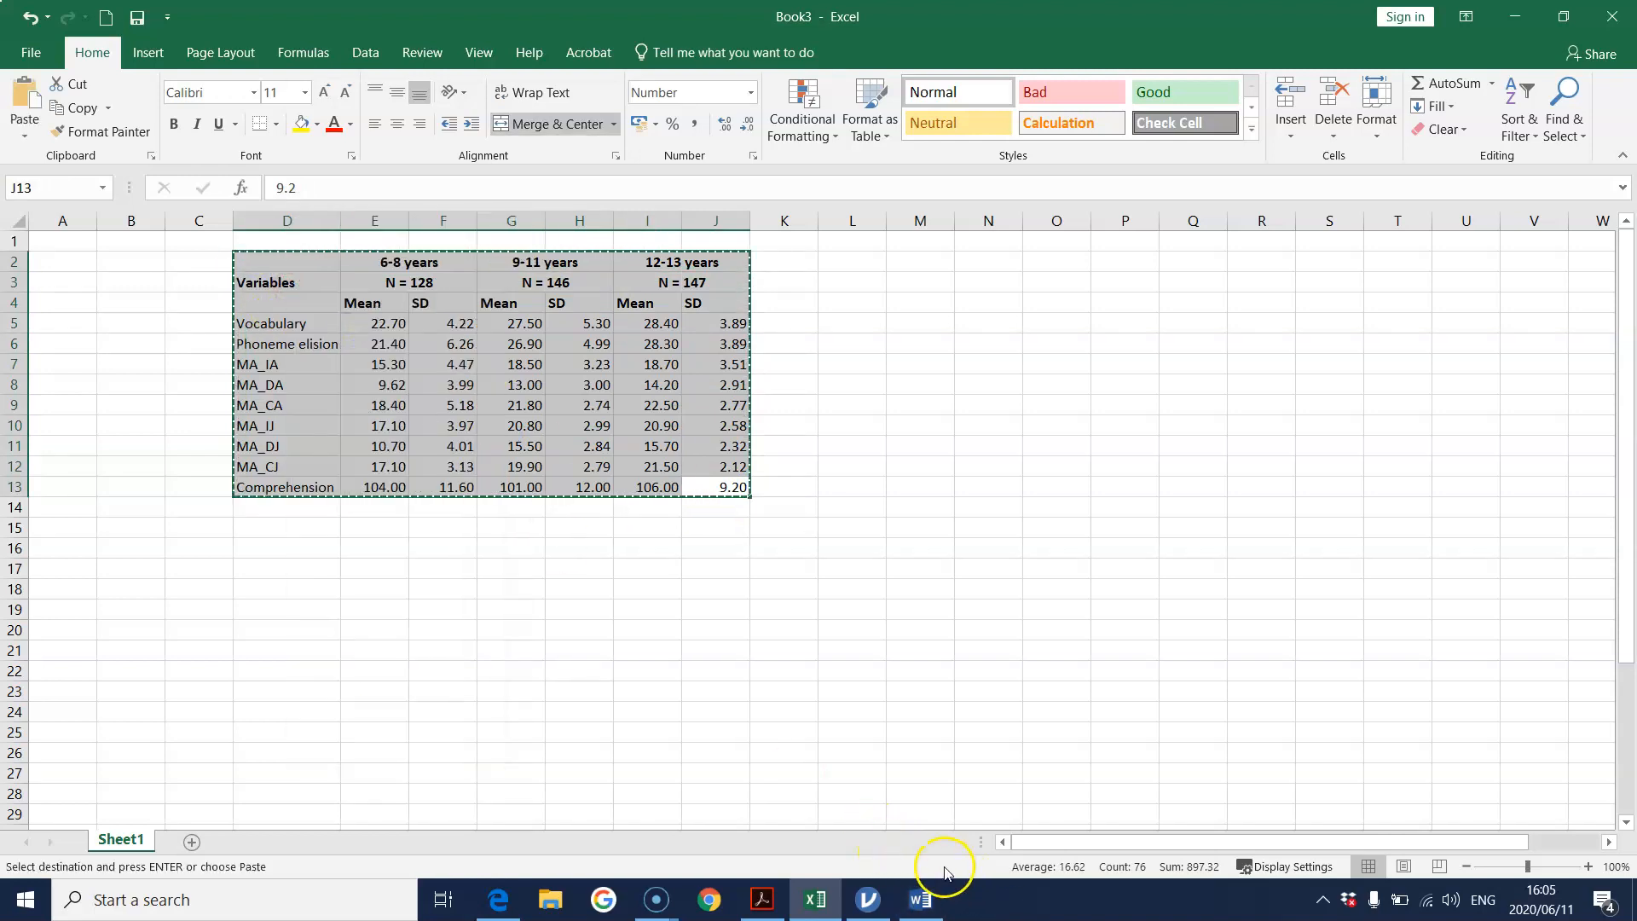
click(919, 897)
click(434, 323)
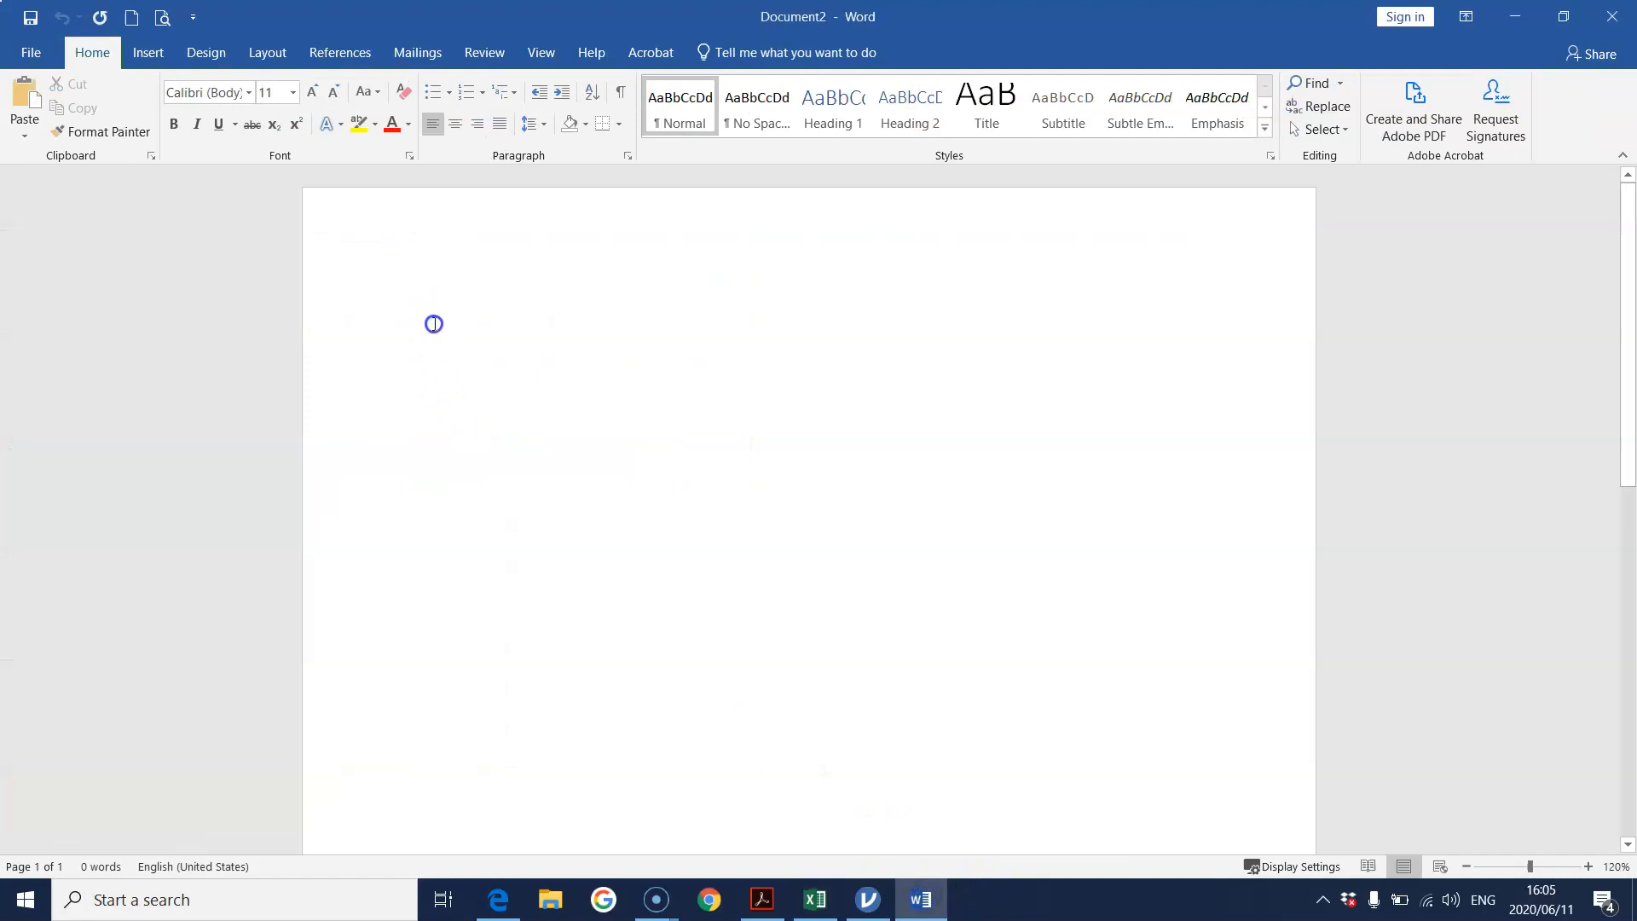
click(445, 322)
right_click(432, 321)
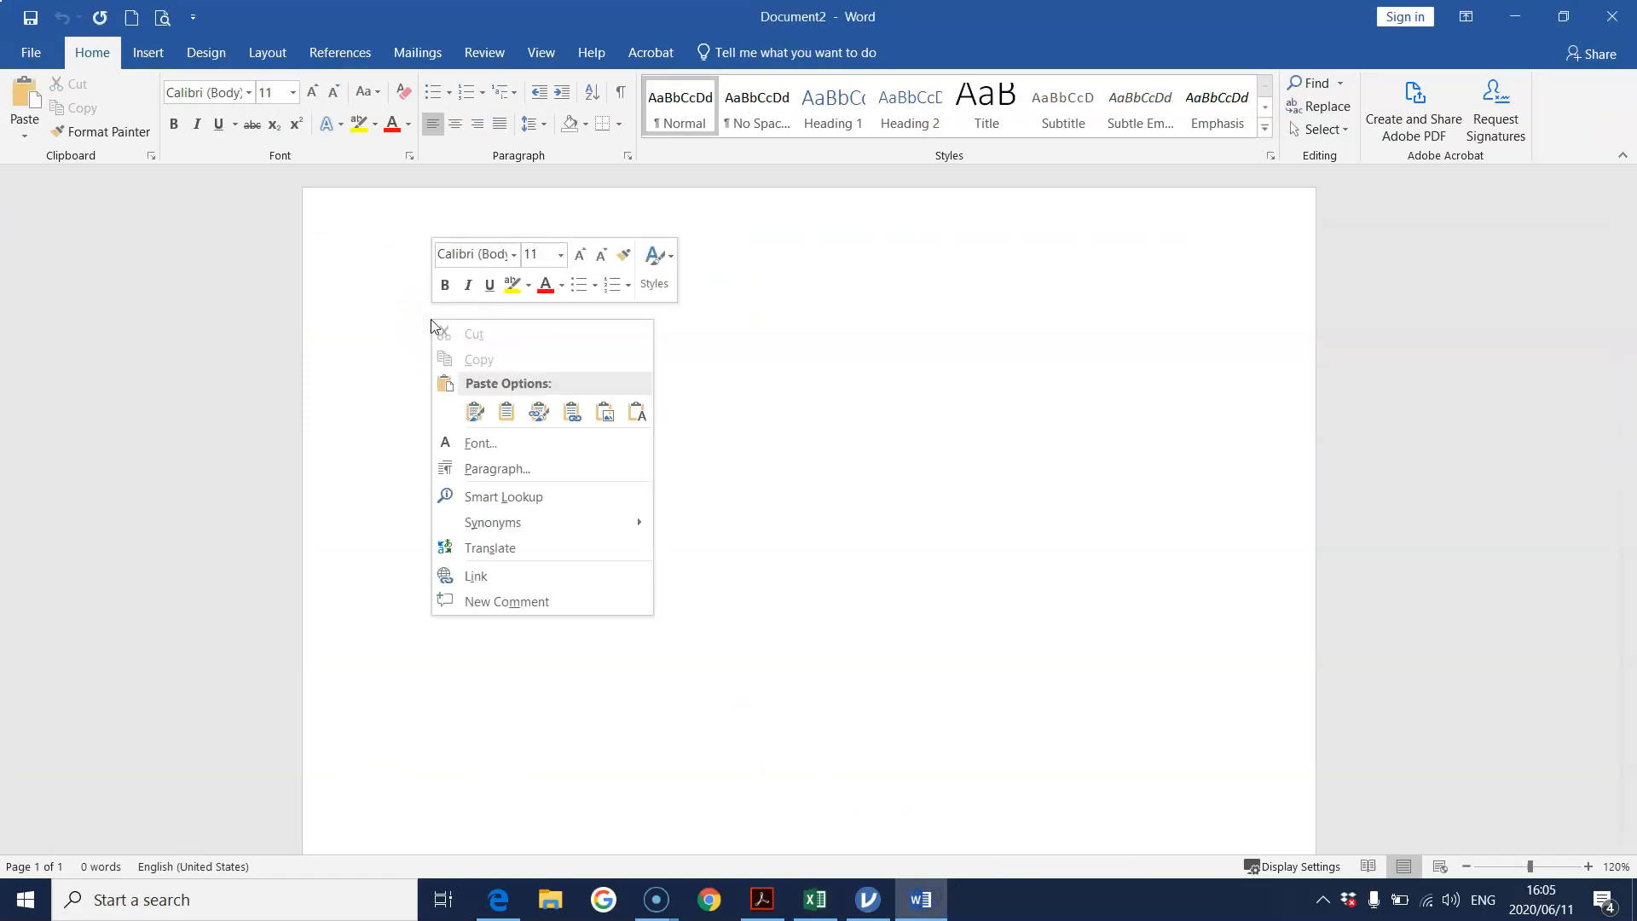
click(475, 413)
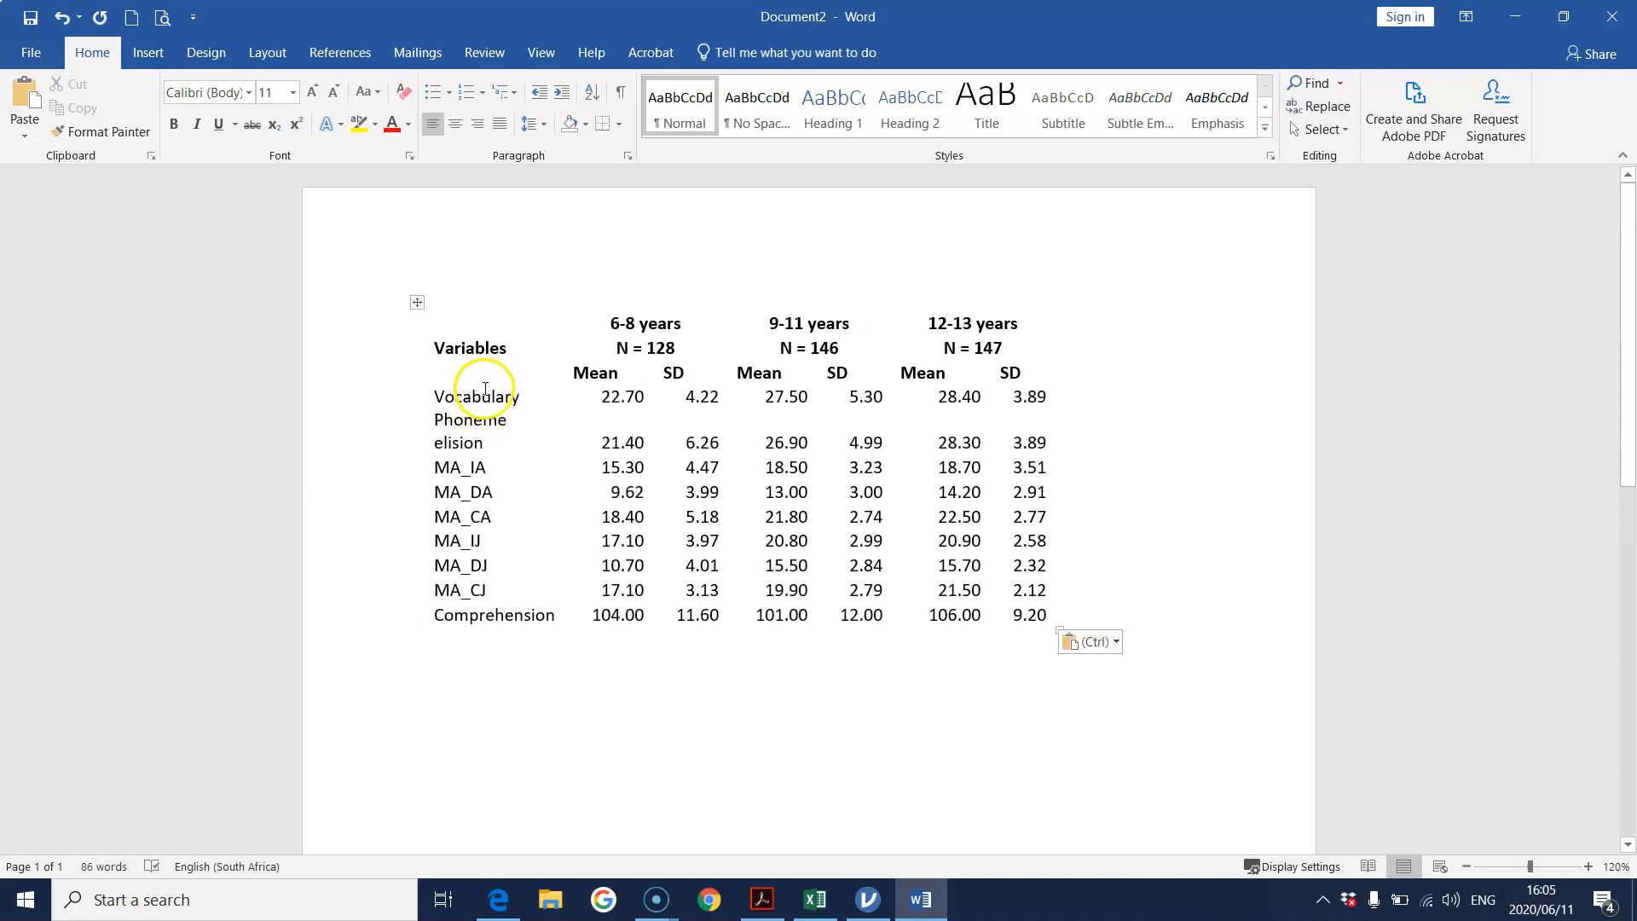
Add a bottom border below the Comprehension row and a top border above the age group heading row.
click(524, 593)
drag(444, 610, 1050, 614)
click(601, 126)
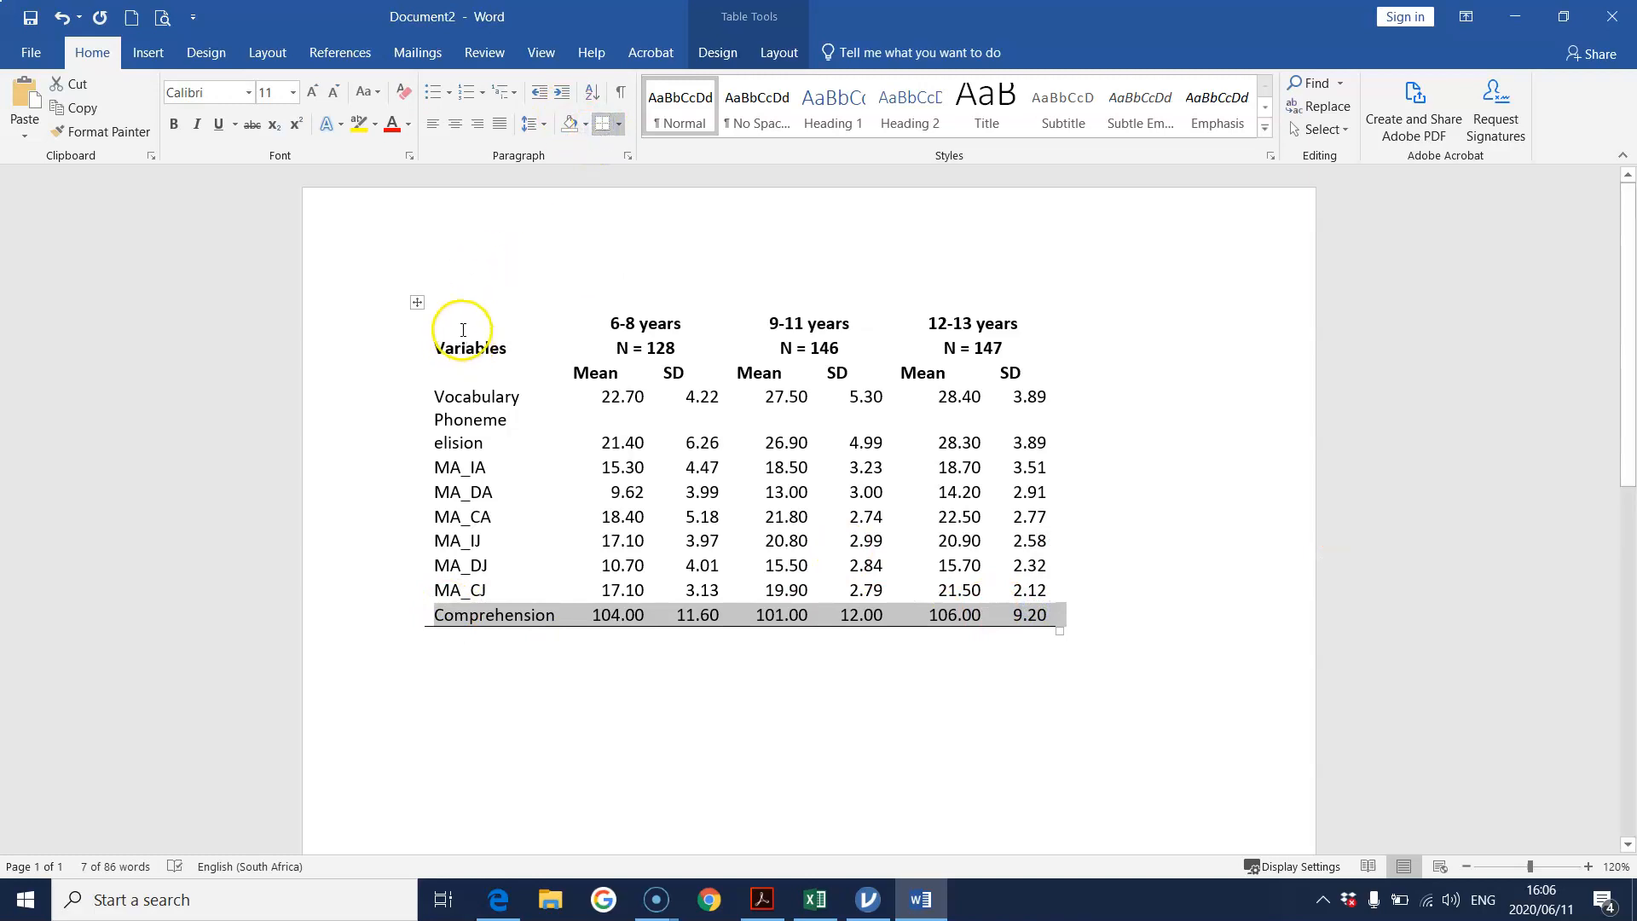
drag(463, 330, 905, 321)
click(601, 124)
click(620, 125)
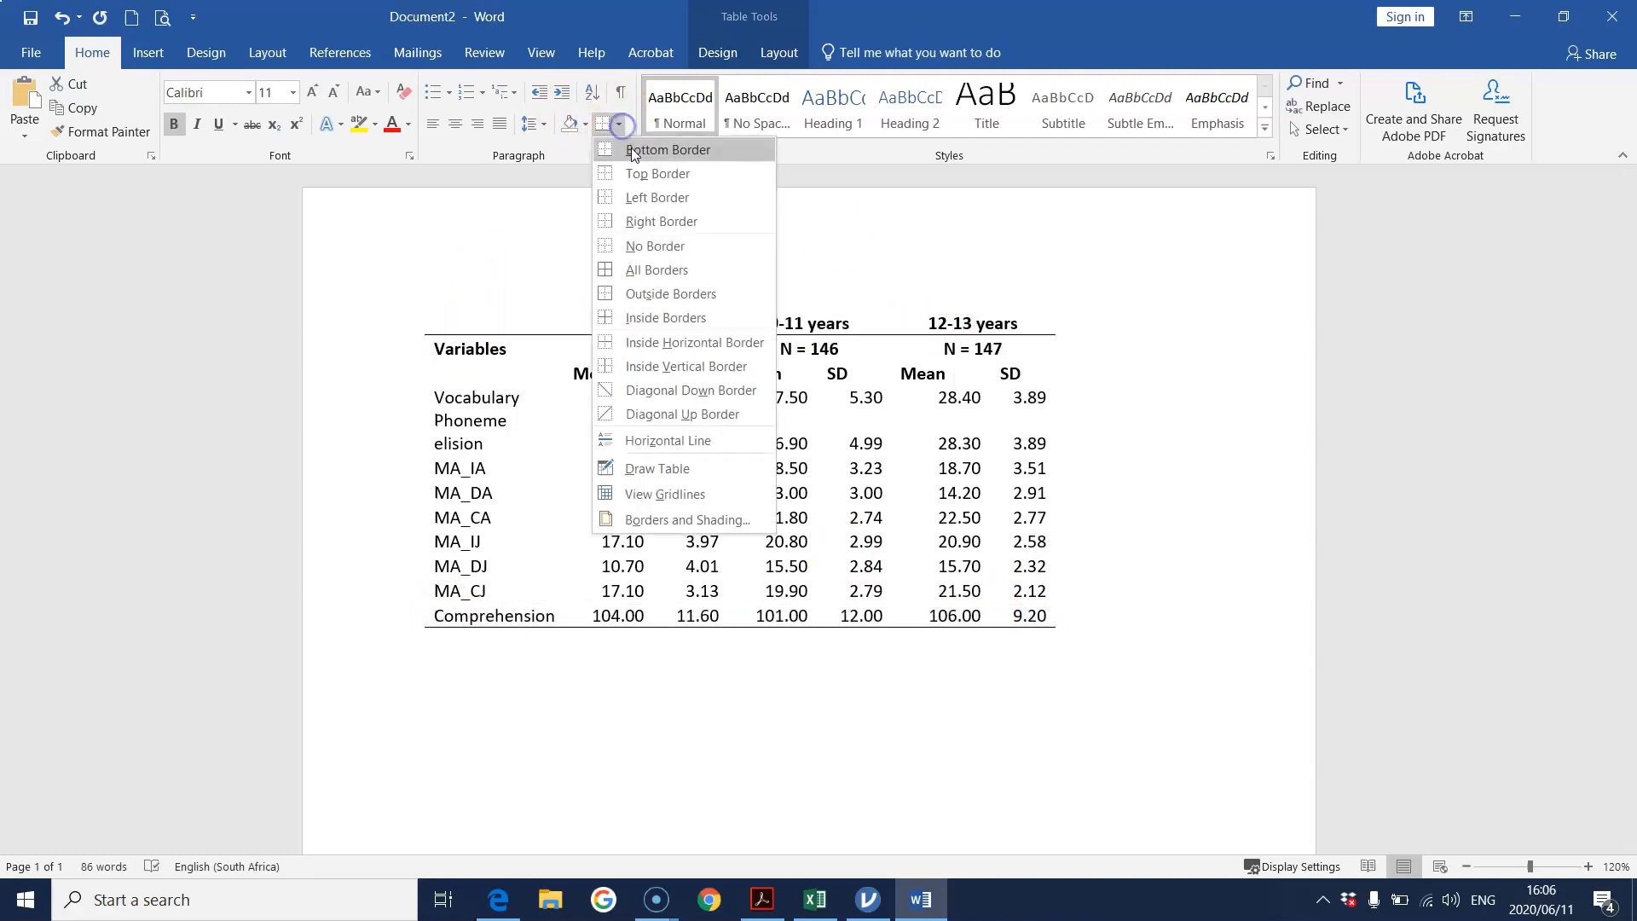
click(657, 173)
click(650, 351)
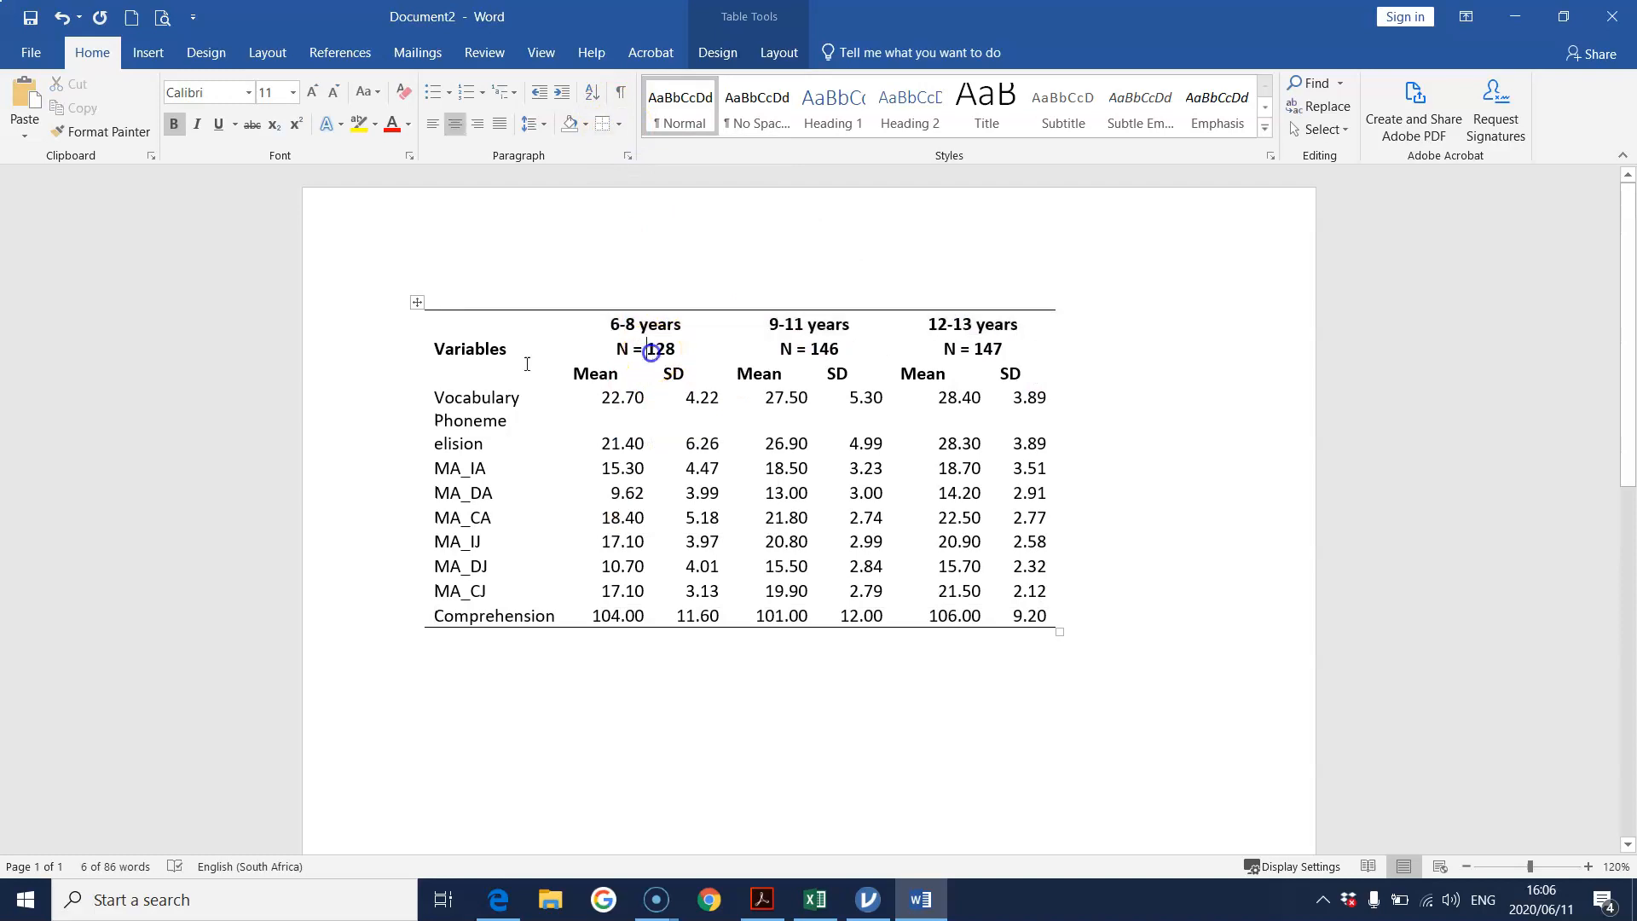
Add a bottom border below the Mean and SD heading row.
drag(452, 372, 1030, 374)
click(601, 123)
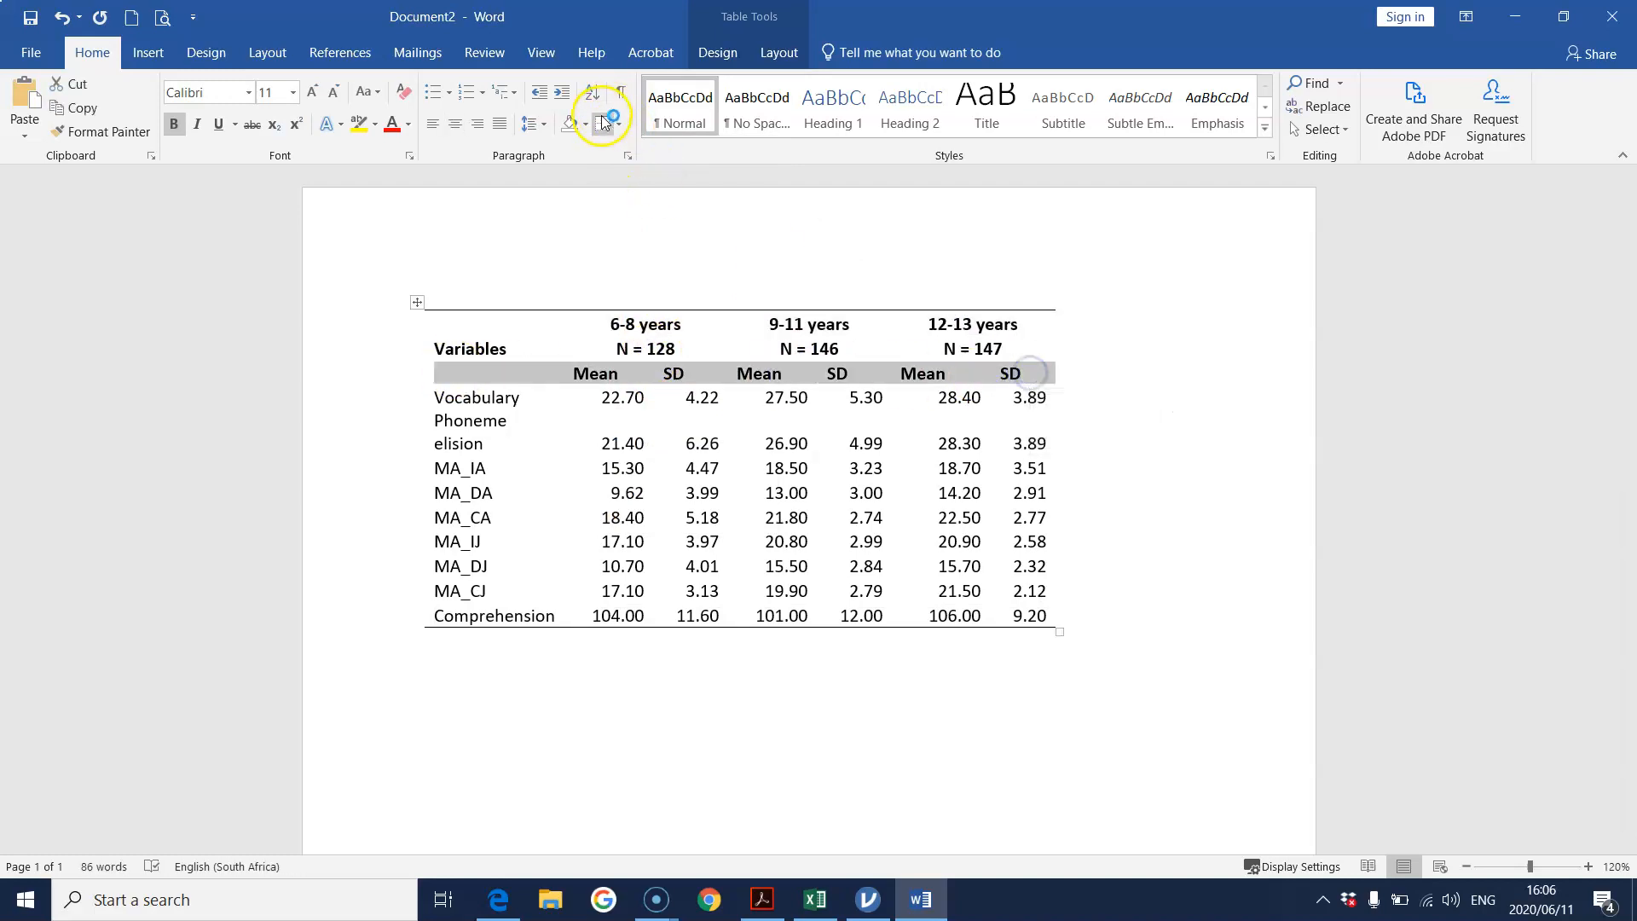
click(619, 125)
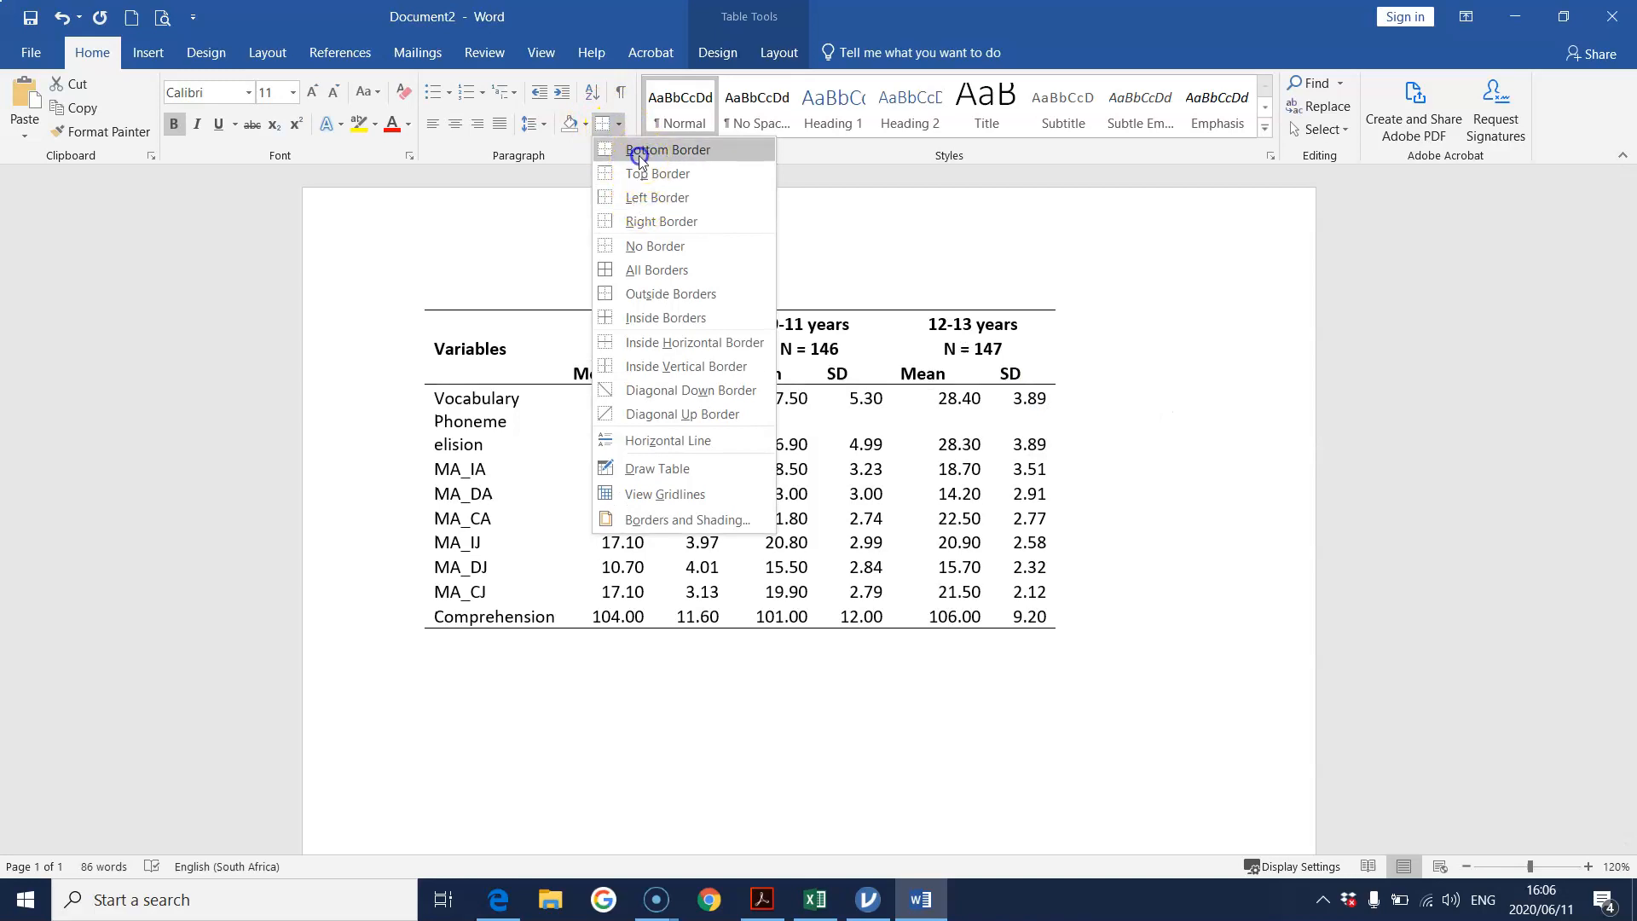
click(640, 151)
click(622, 349)
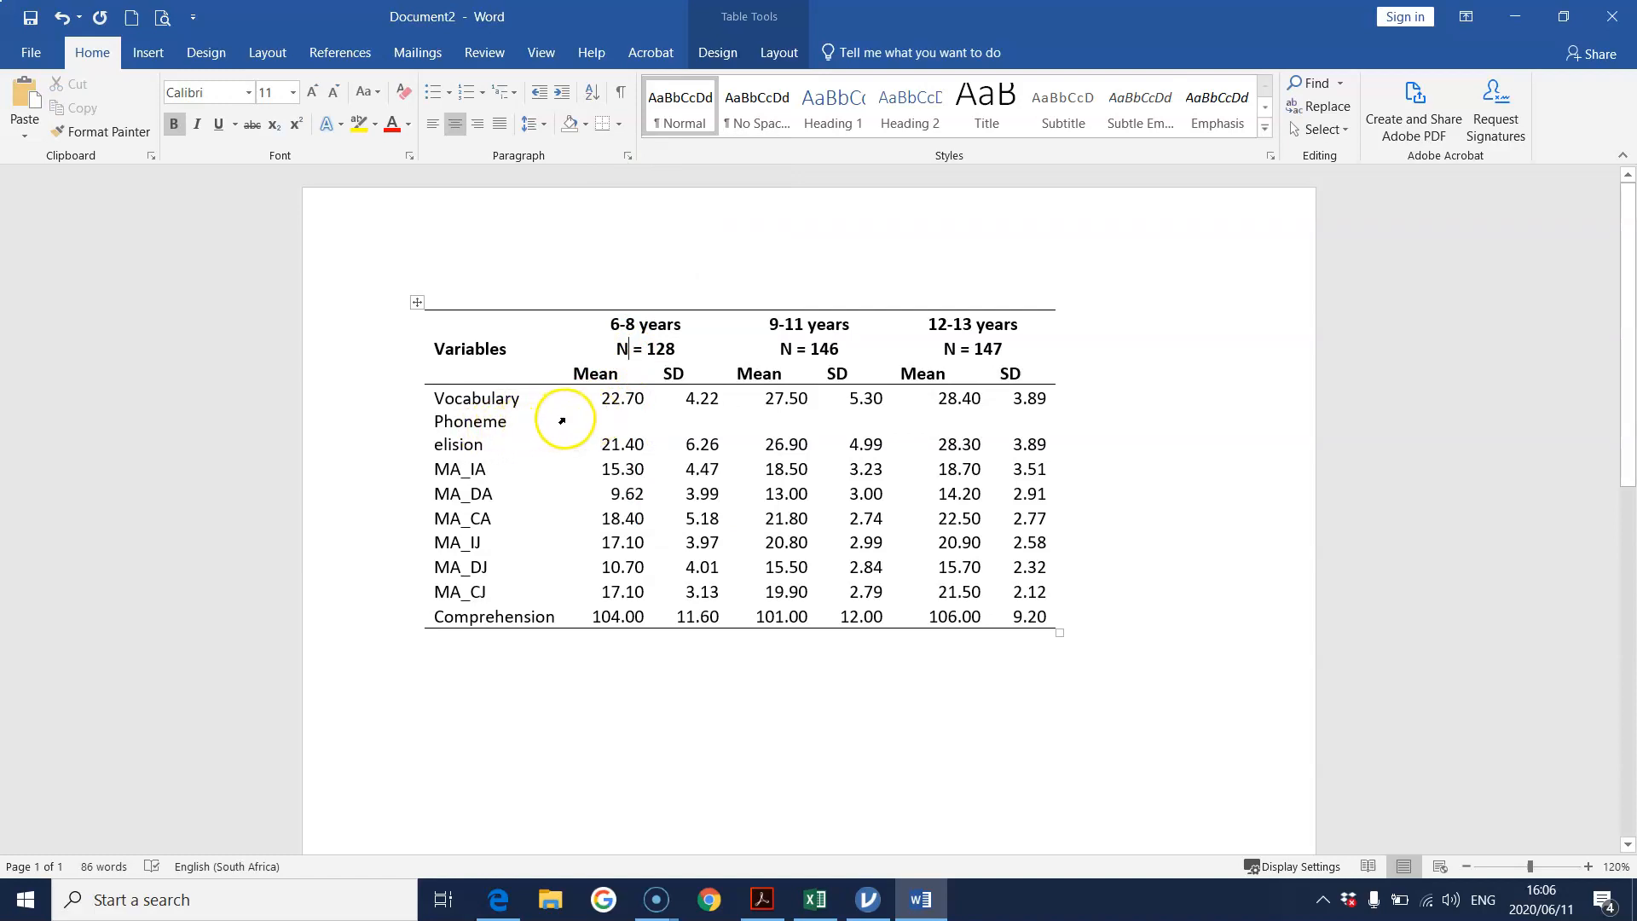
Widen the Variables column so that Phoneme elision fits on one line.
drag(564, 417, 585, 417)
drag(452, 421, 1016, 424)
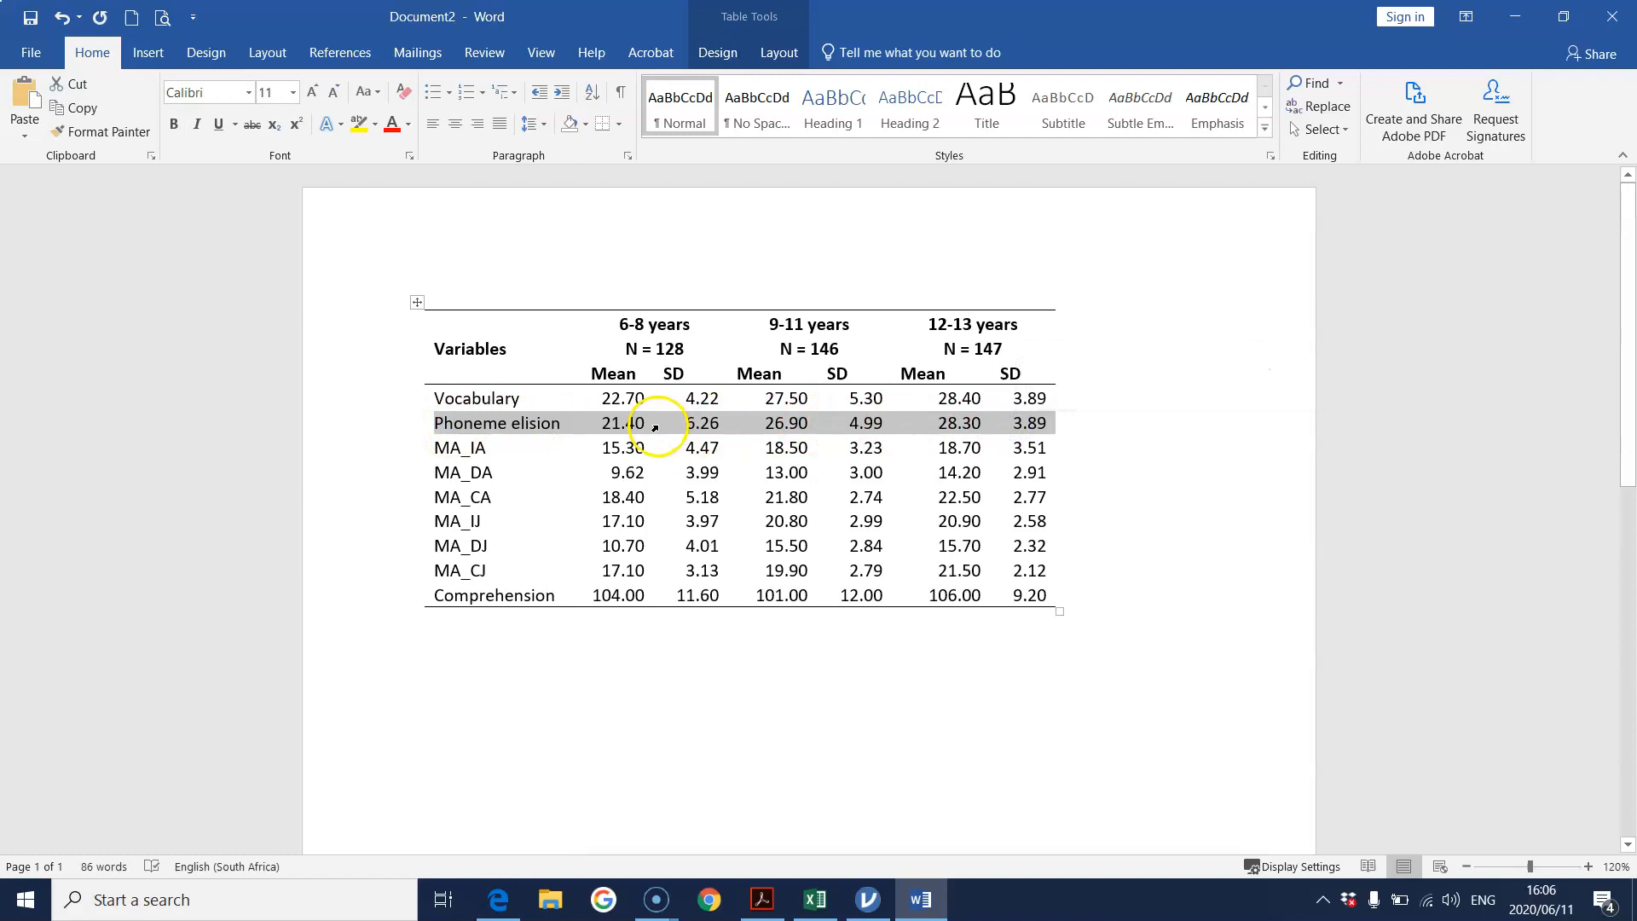
Insert the caption "Table 1: Mean and standard deviation for vocabulary, phoneme elision, morphological awareness and comprehension by age group" above the table.
click(417, 305)
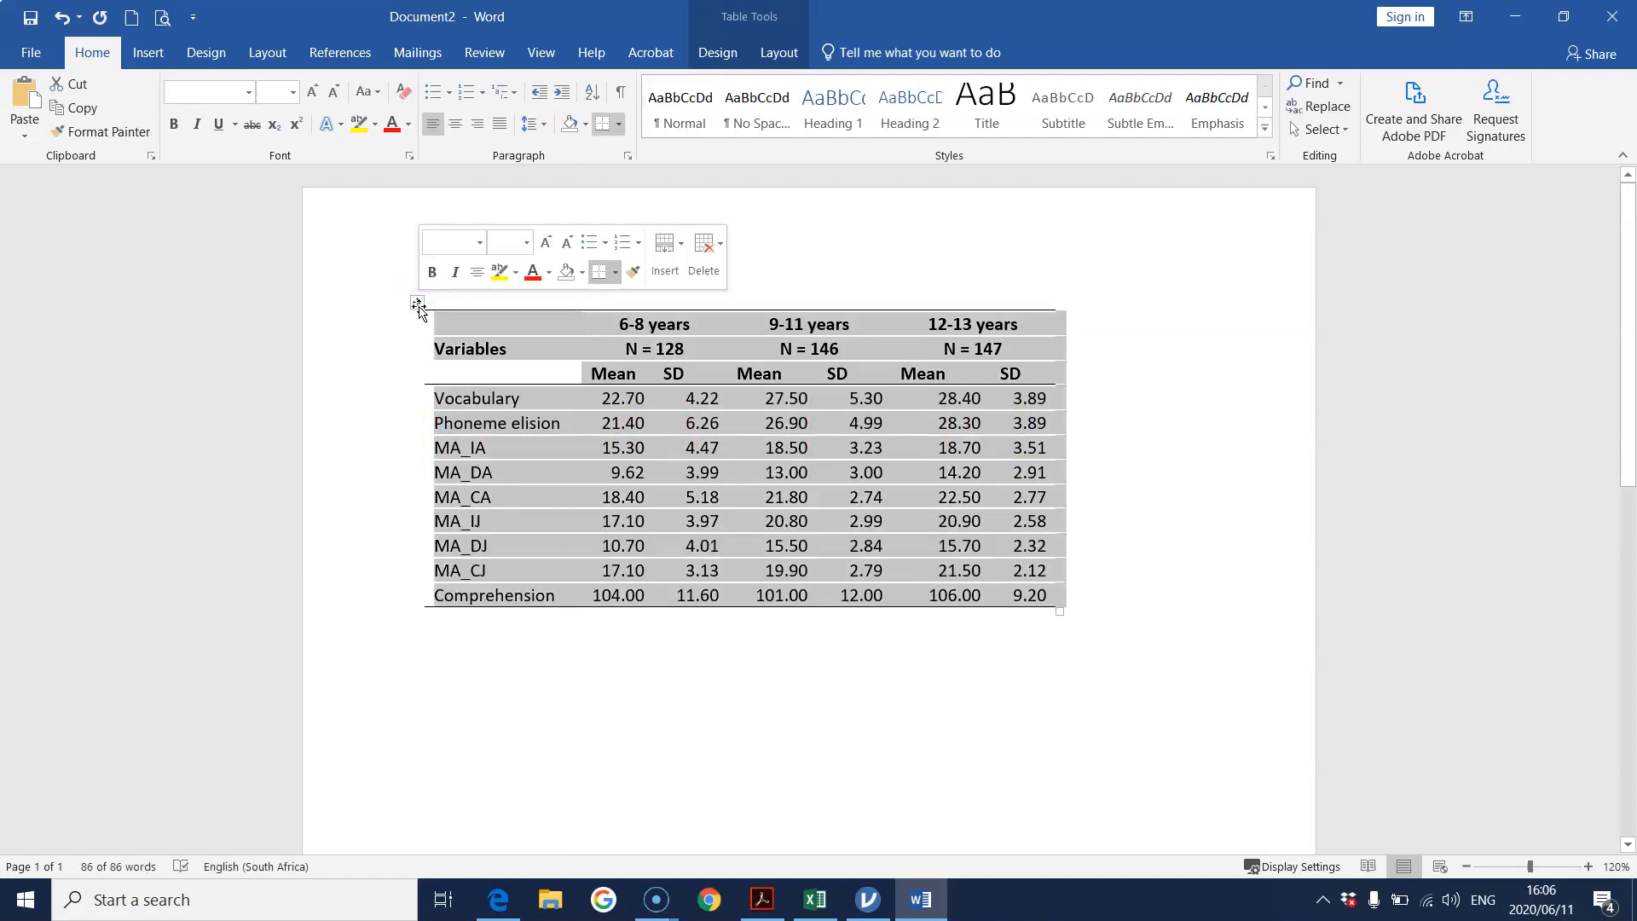
click(354, 53)
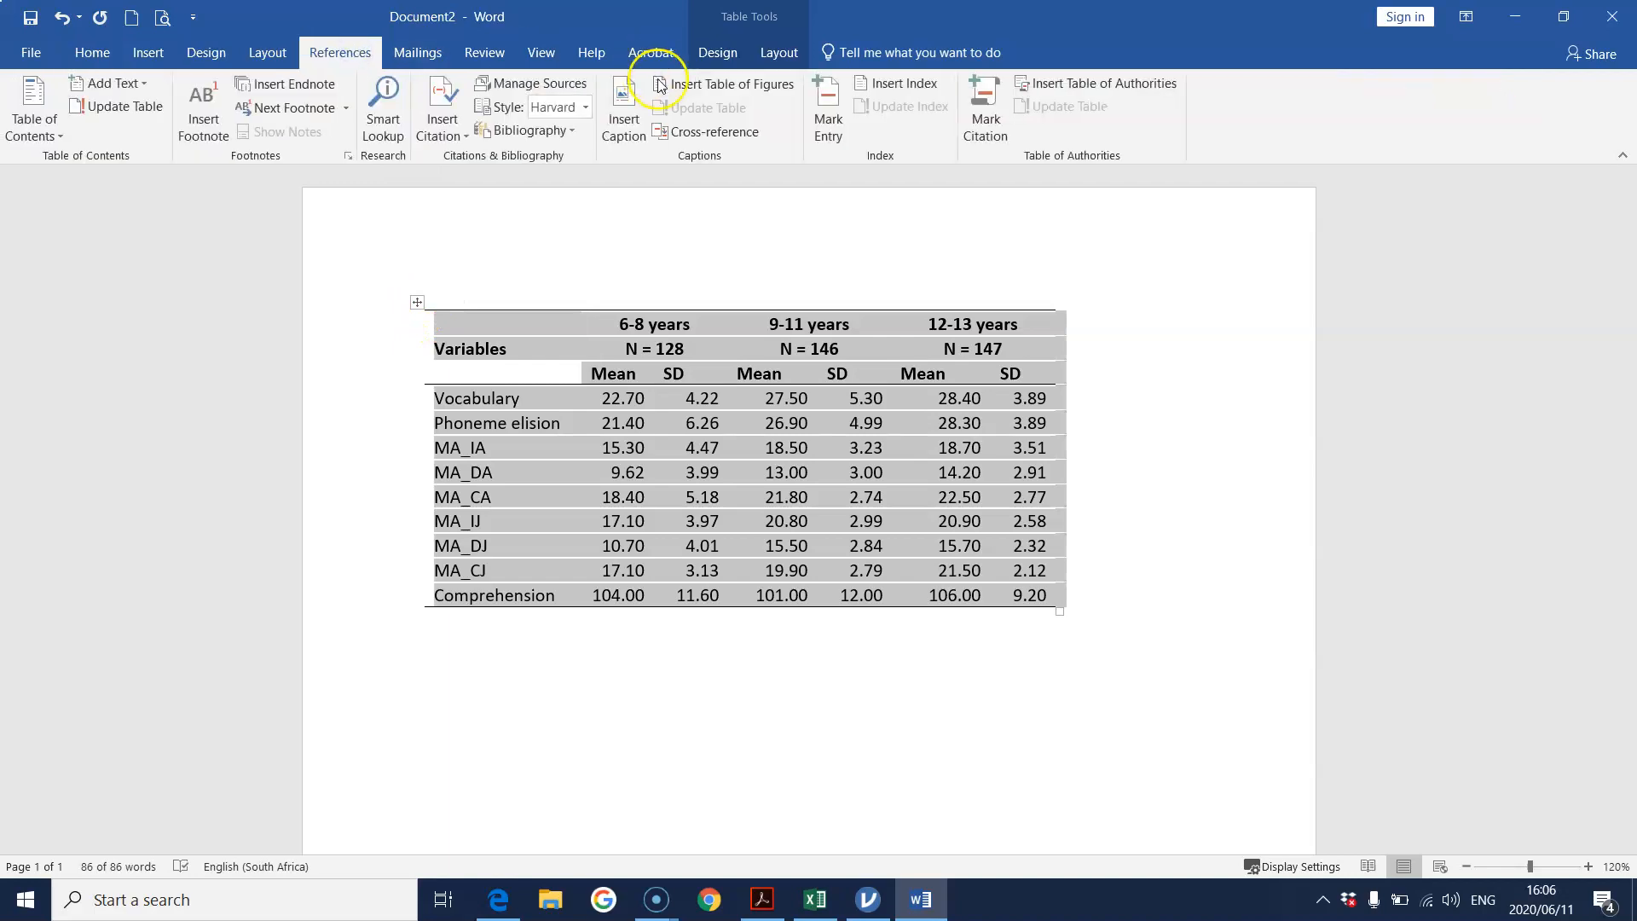
click(636, 107)
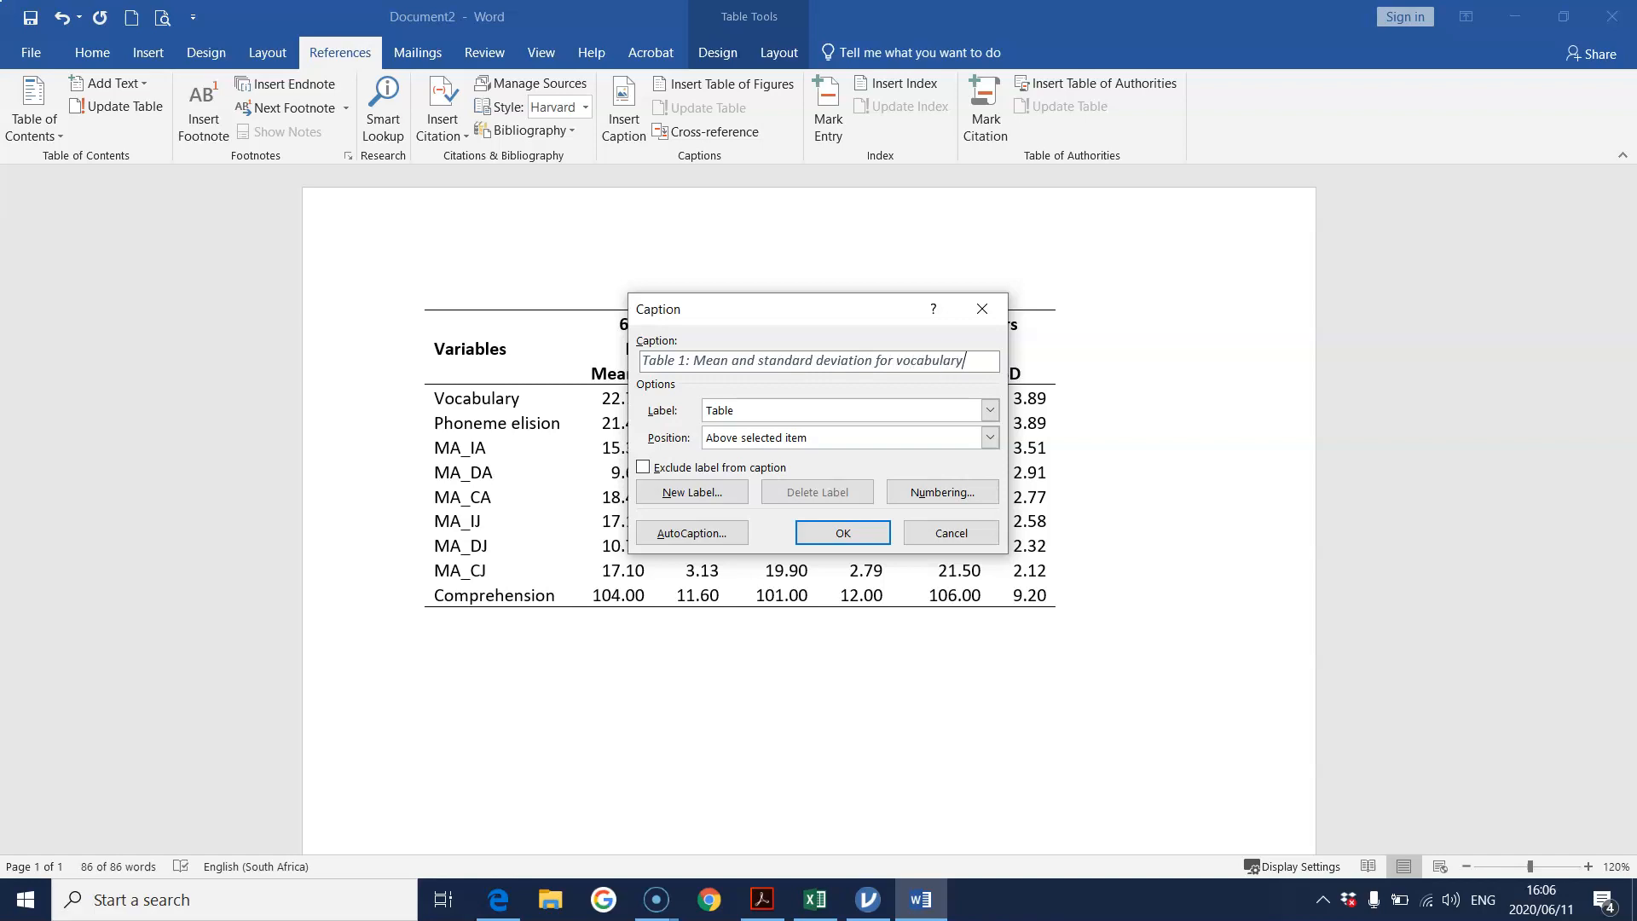
text(eme elision,)
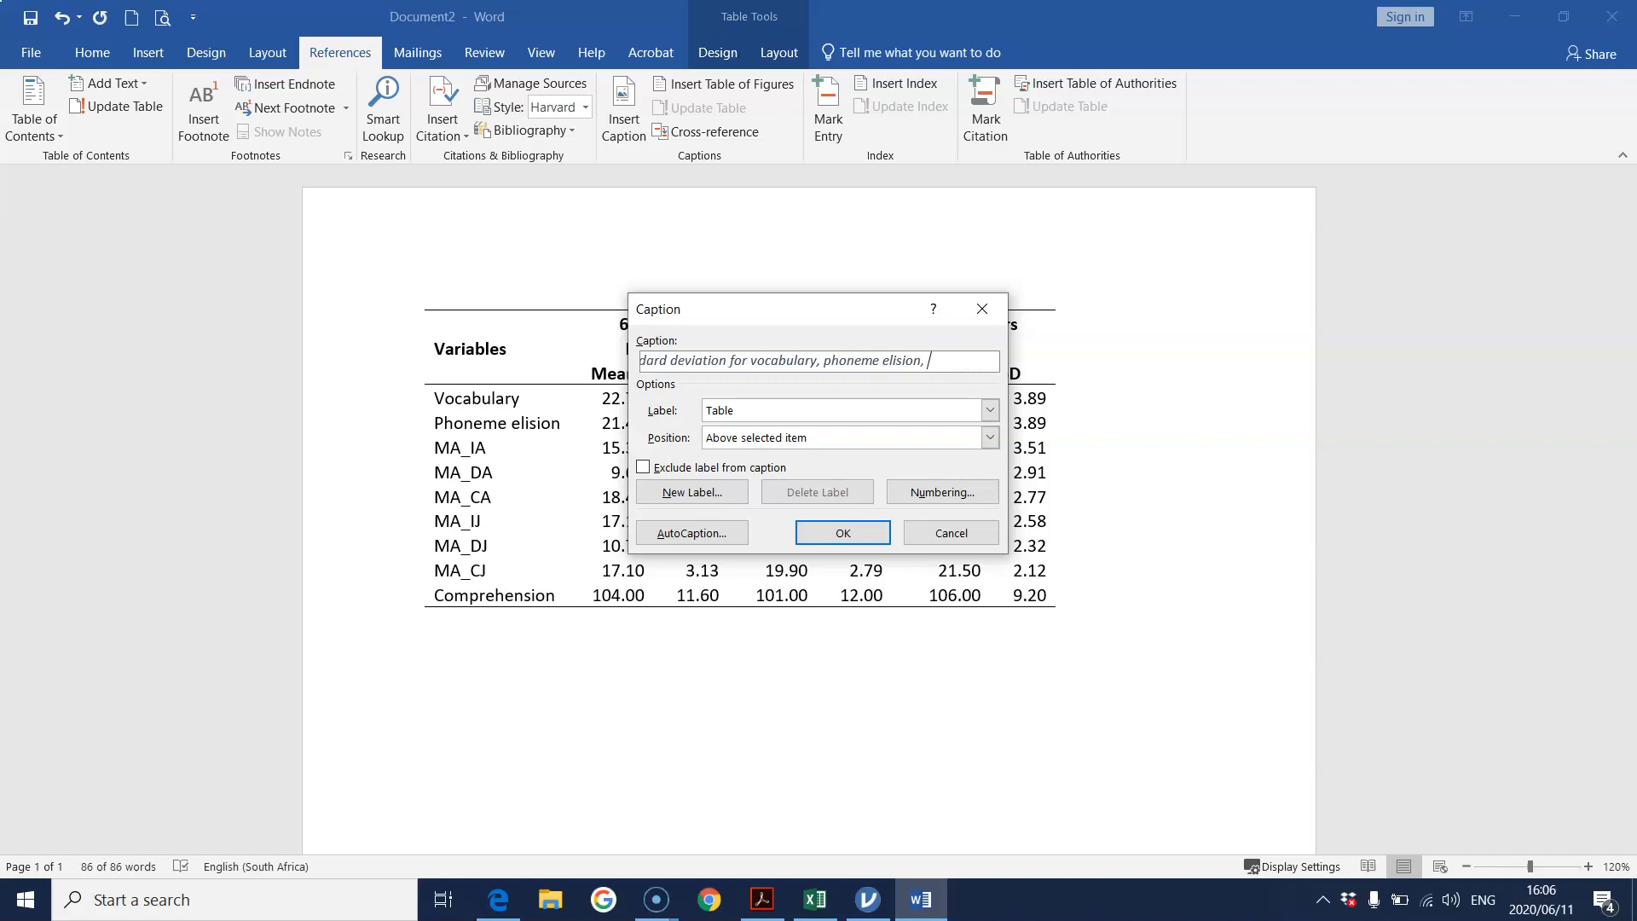
text(al awareness)
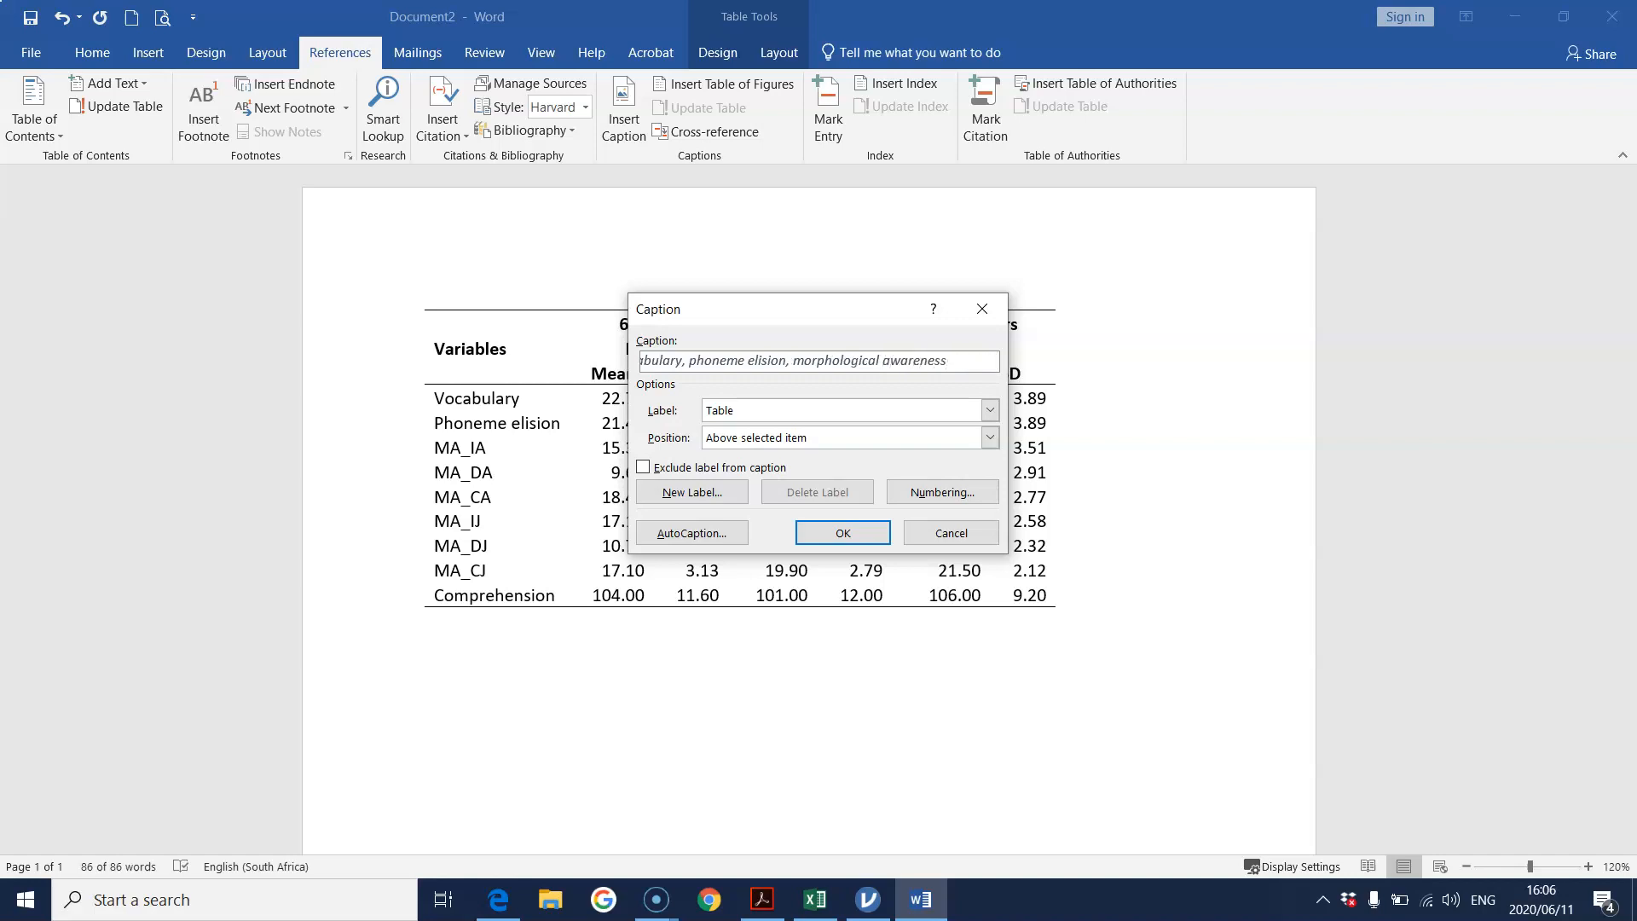
text( and comprehension by age group)
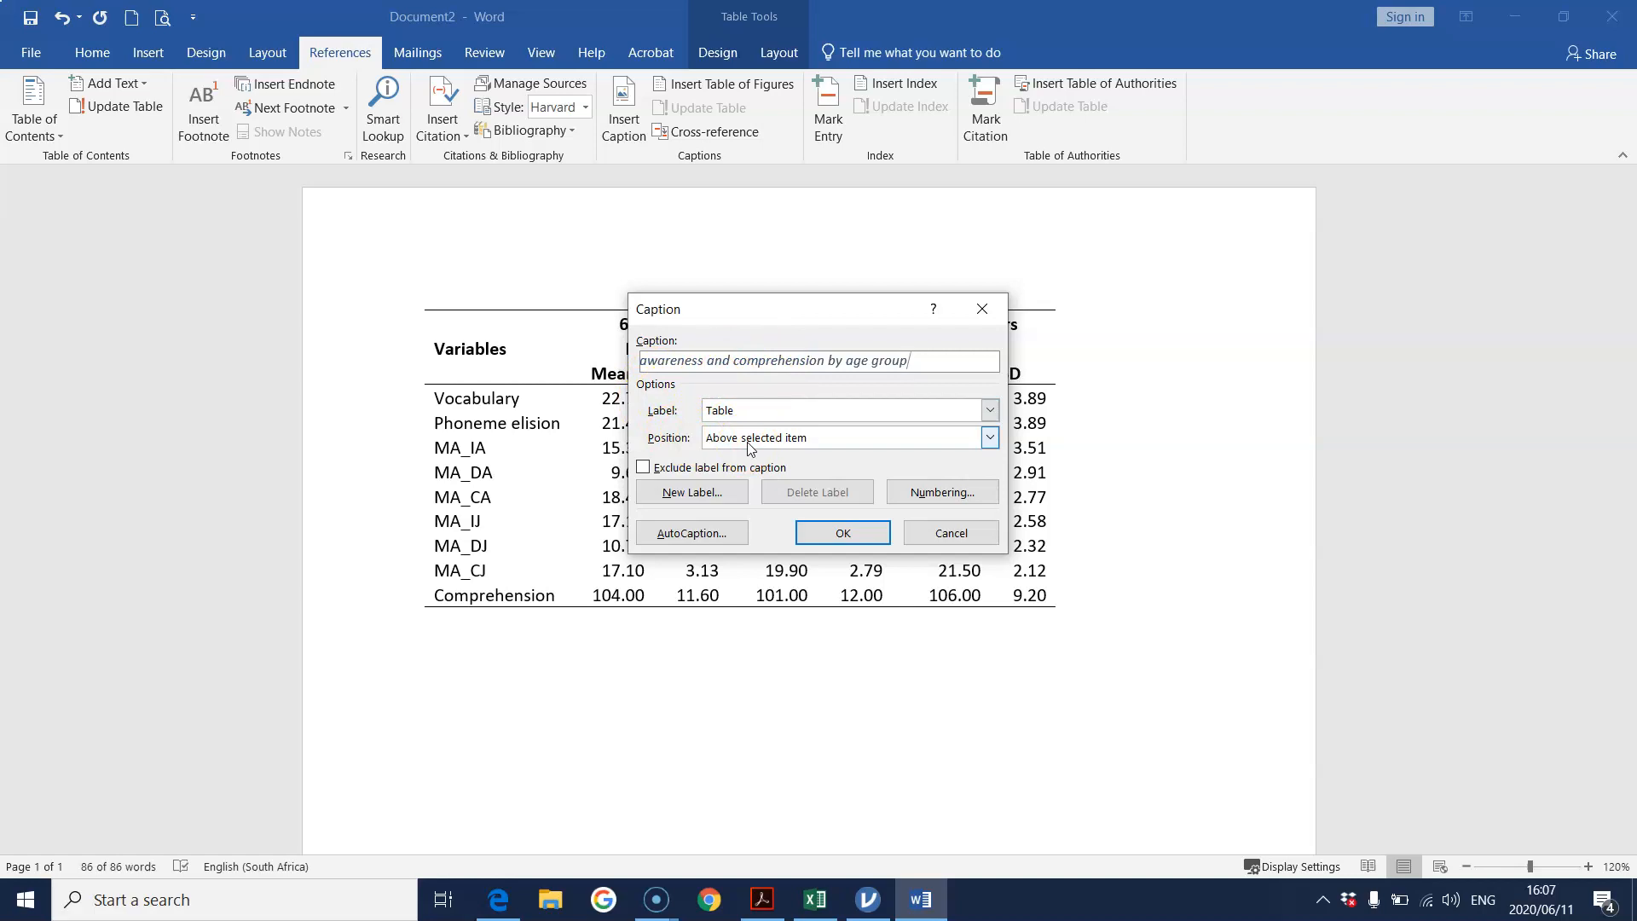
click(857, 532)
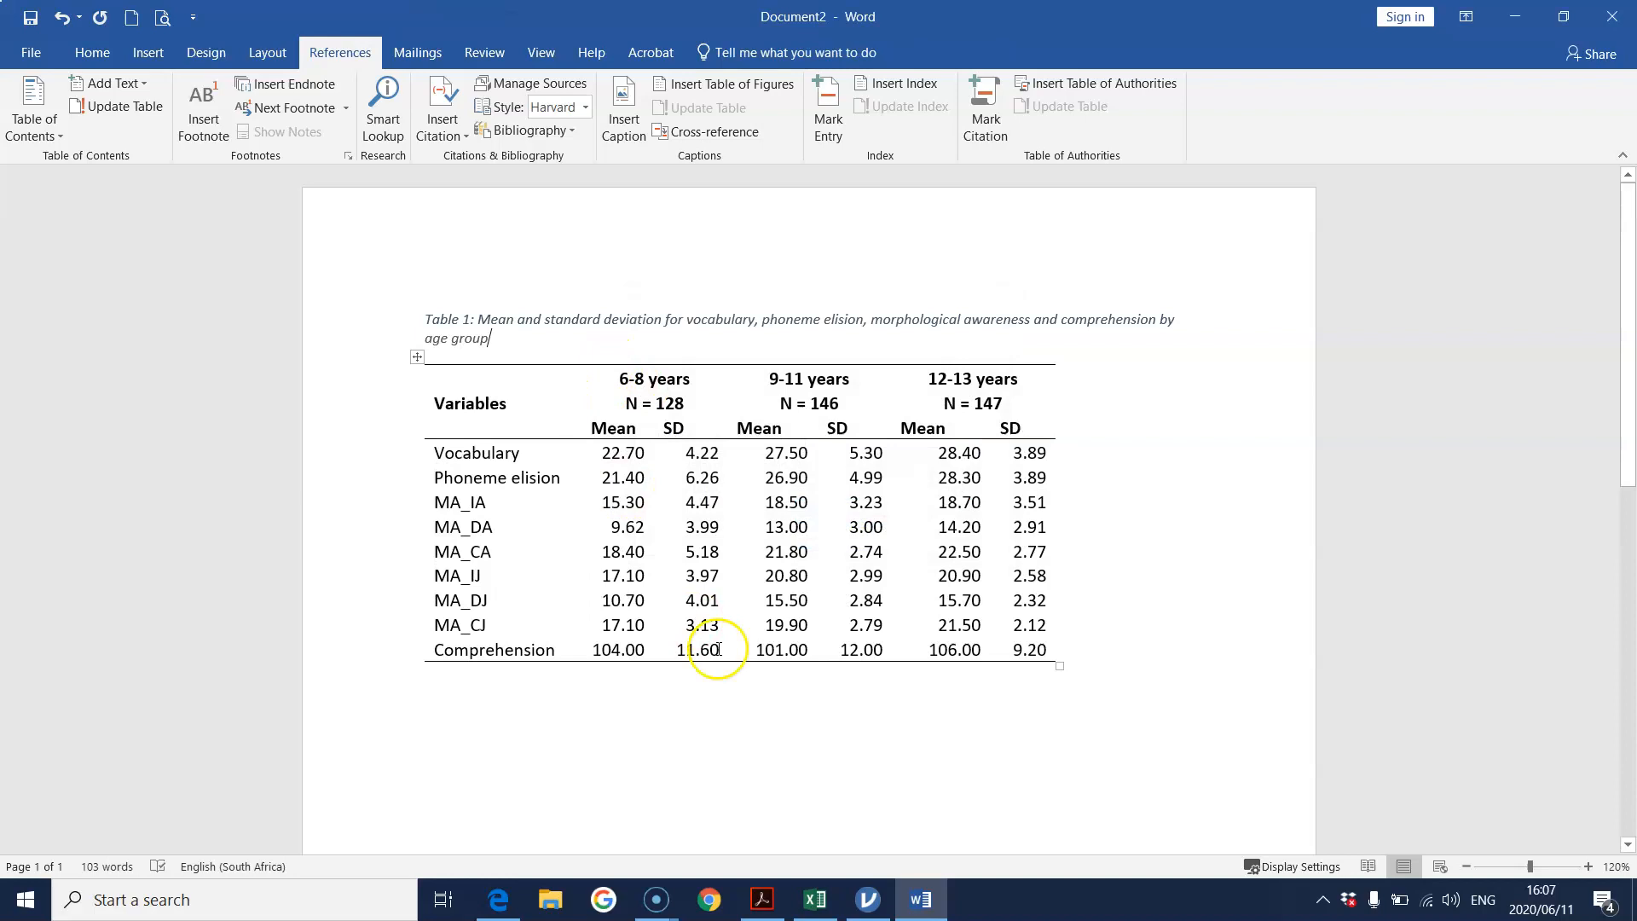
Distribute the Mean and SD columns of all three age groups evenly.
drag(615, 372, 1066, 641)
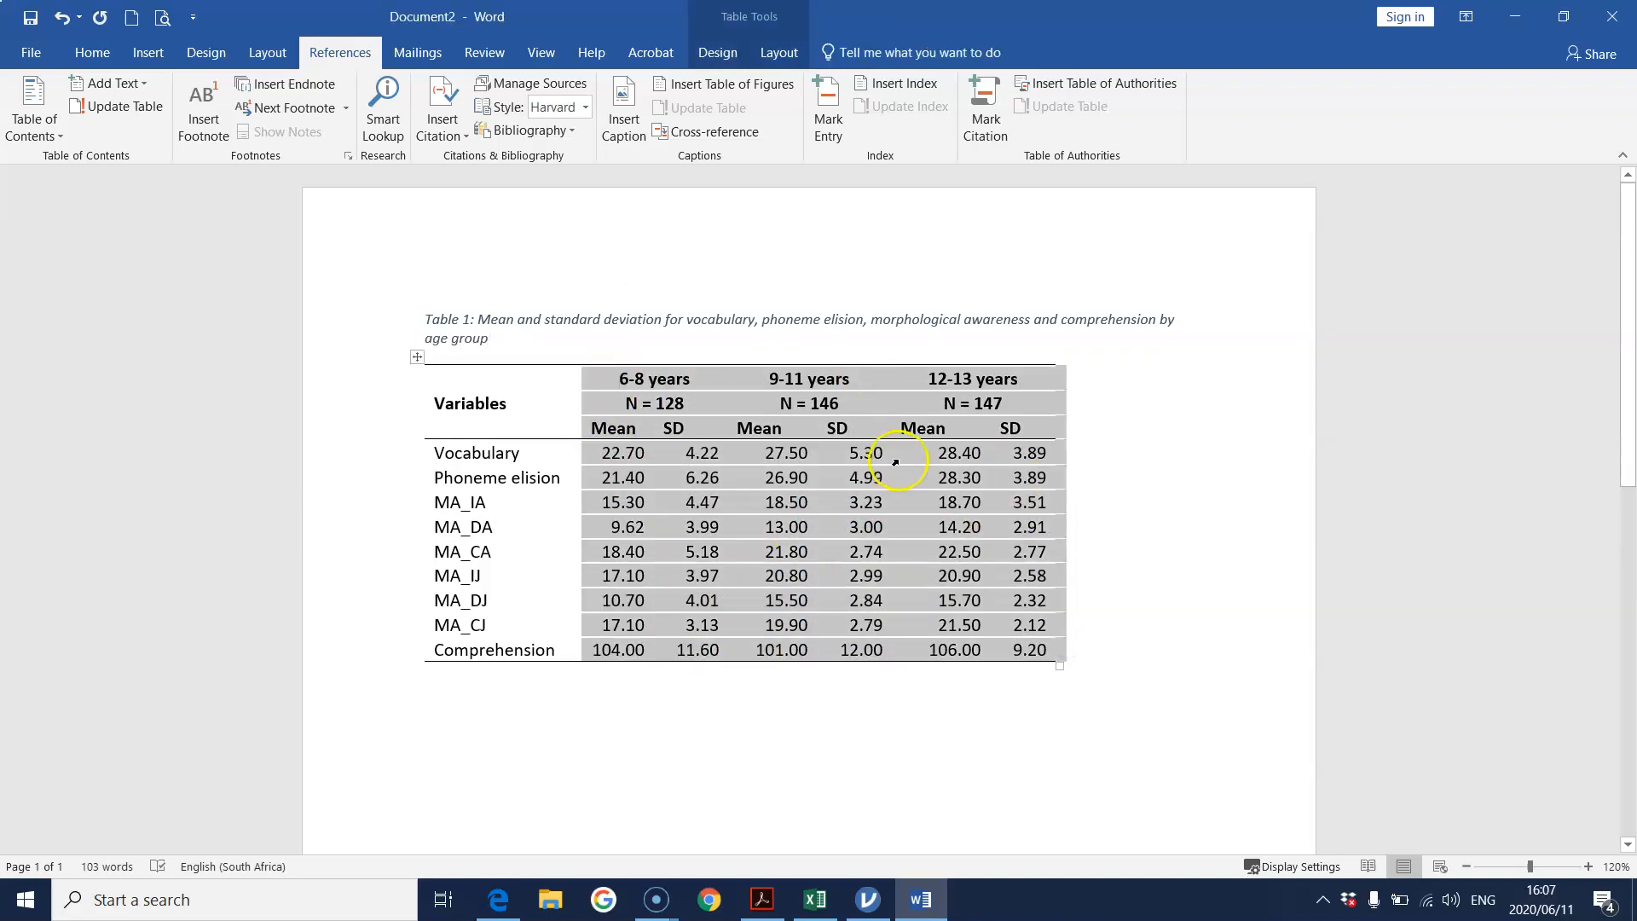
right_click(842, 465)
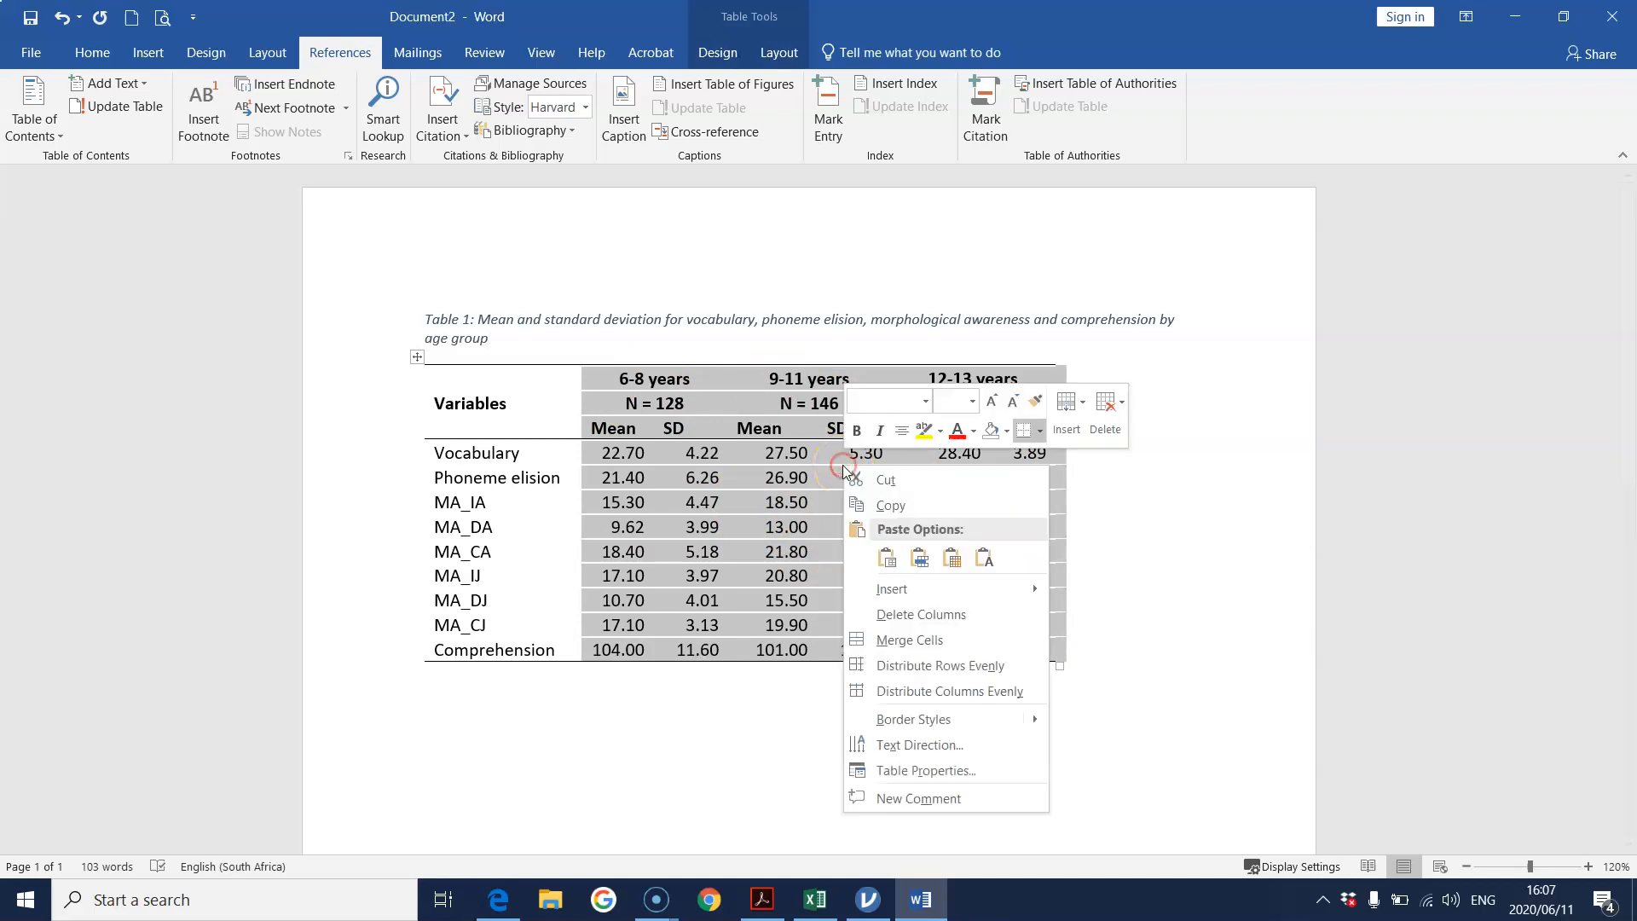
click(943, 692)
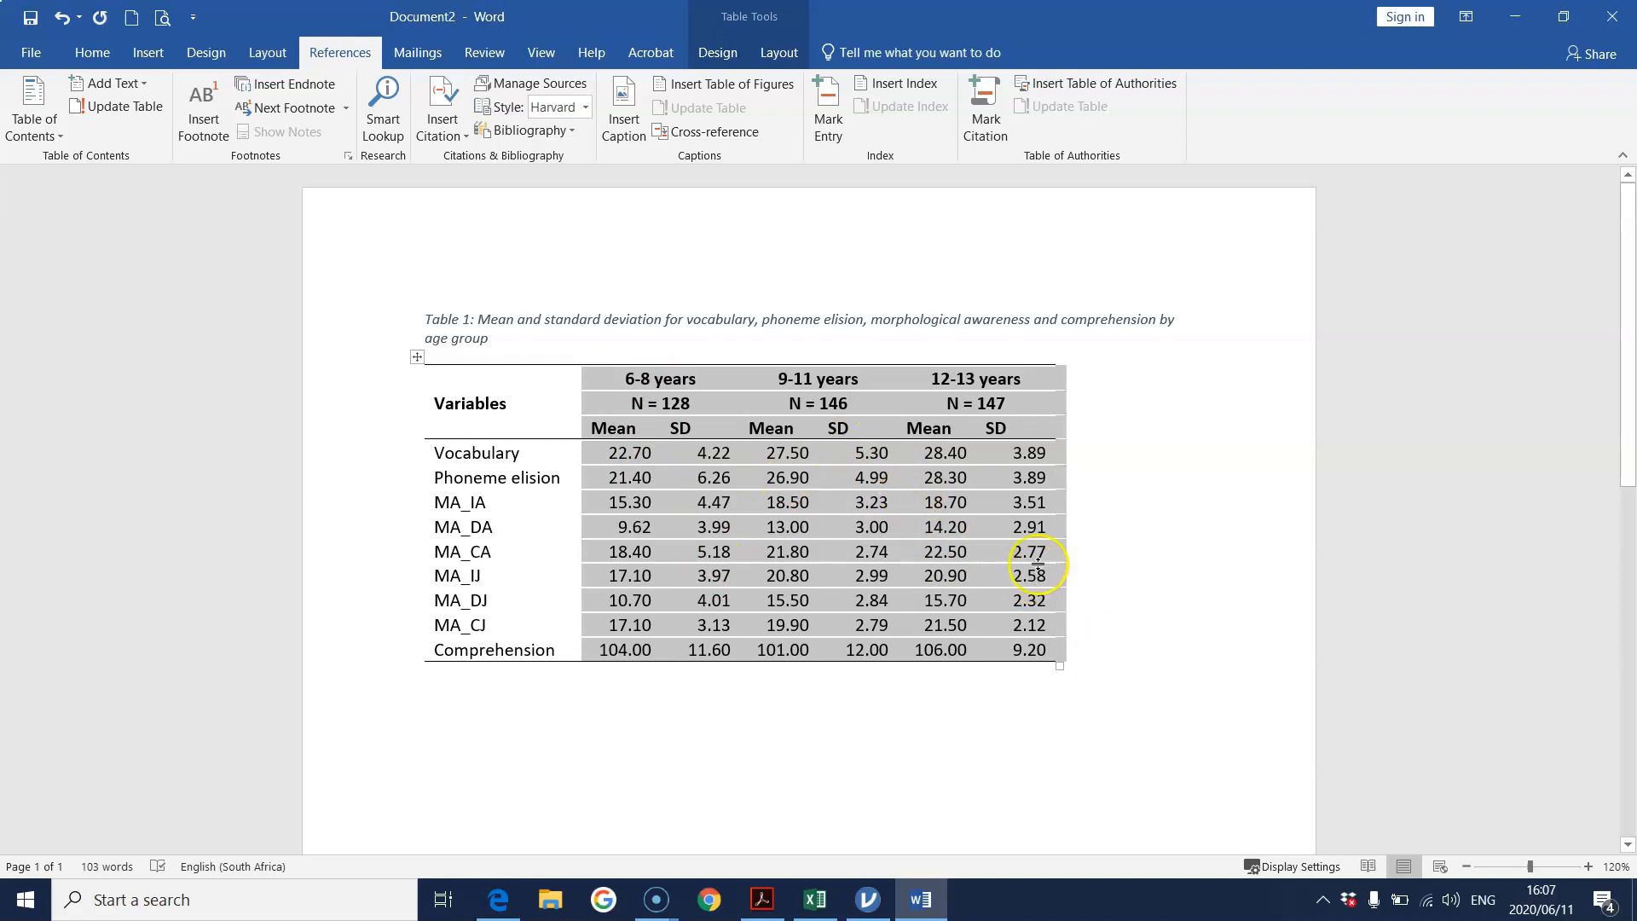
click(1084, 557)
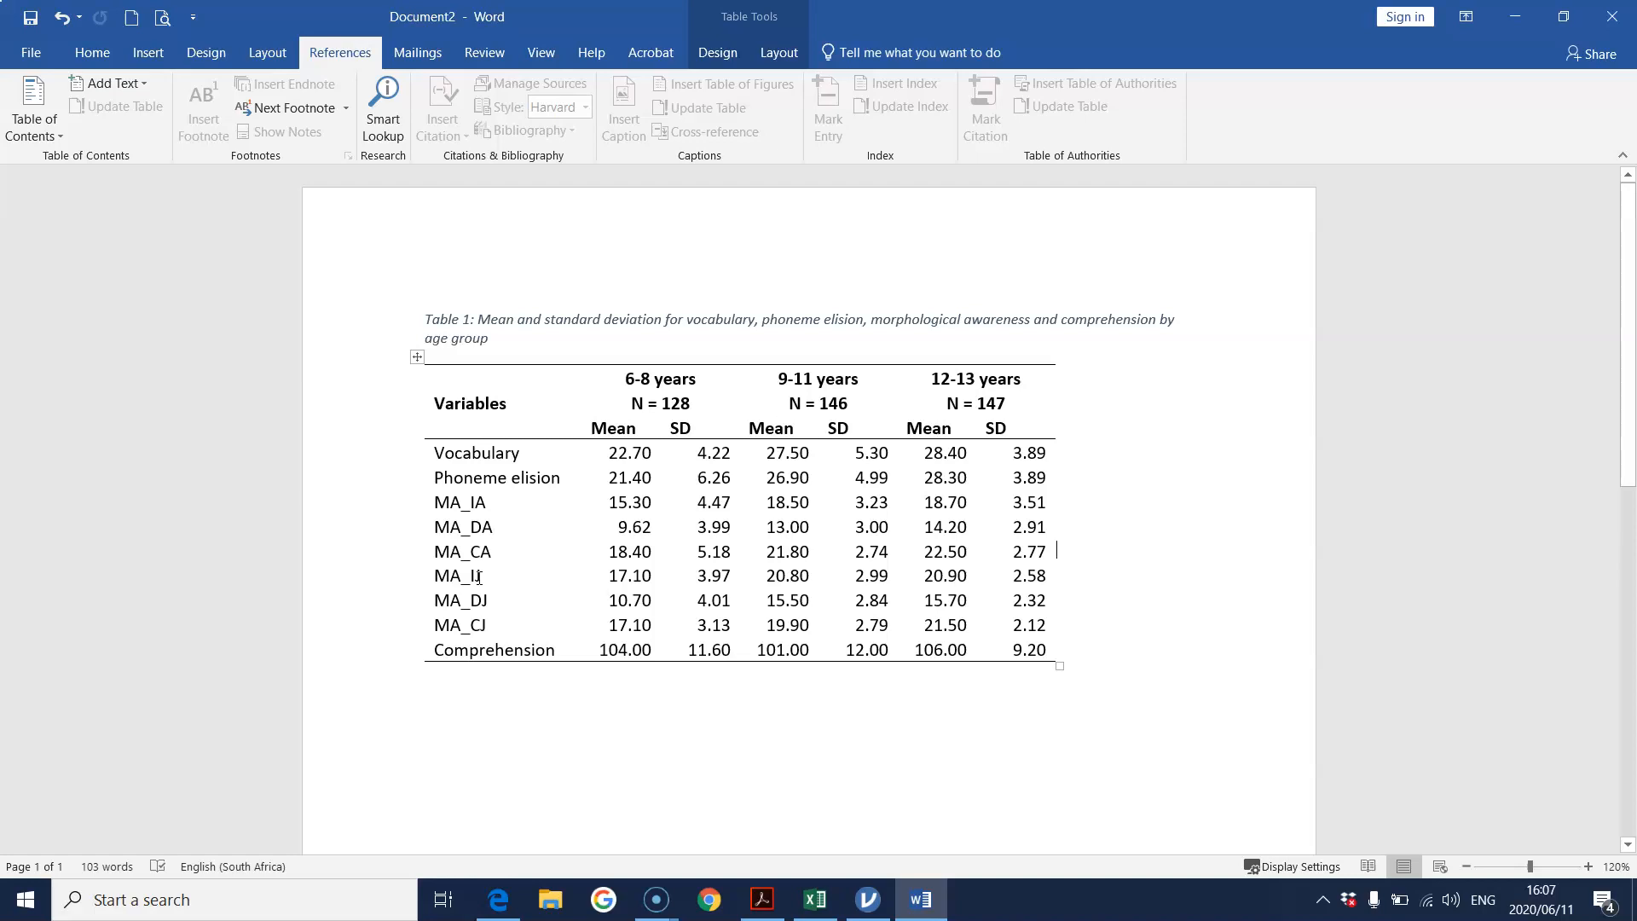
Start a line directly below the table with "Note:" and copy the MA_IA label from the table into it.
scroll(478, 577, down, 1)
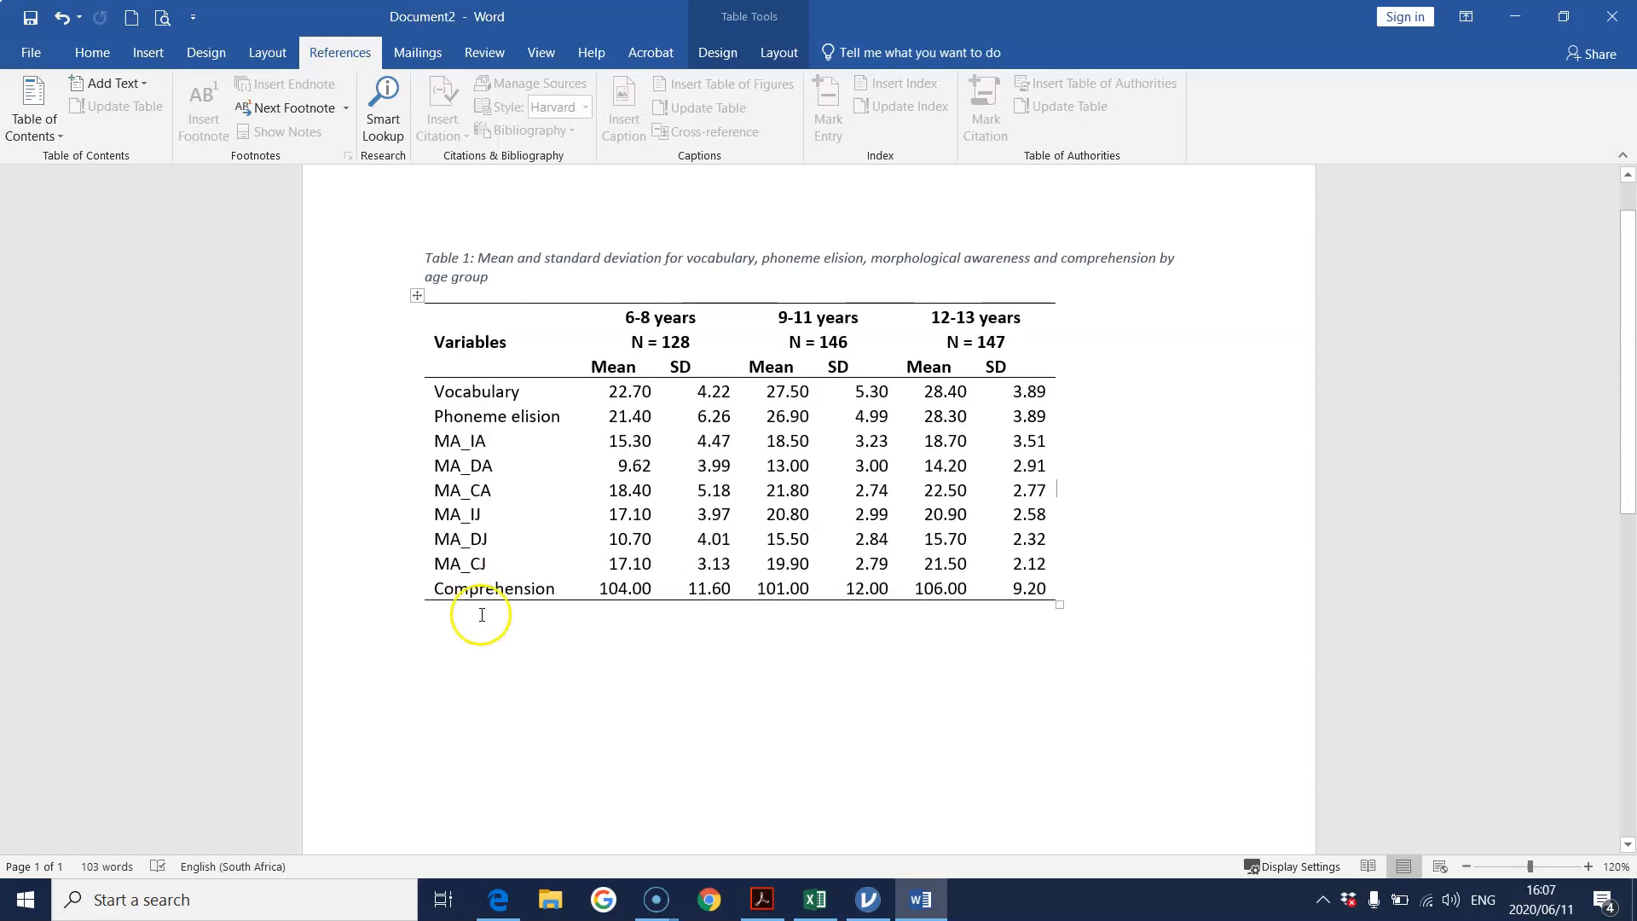
click(482, 614)
text(Noter)
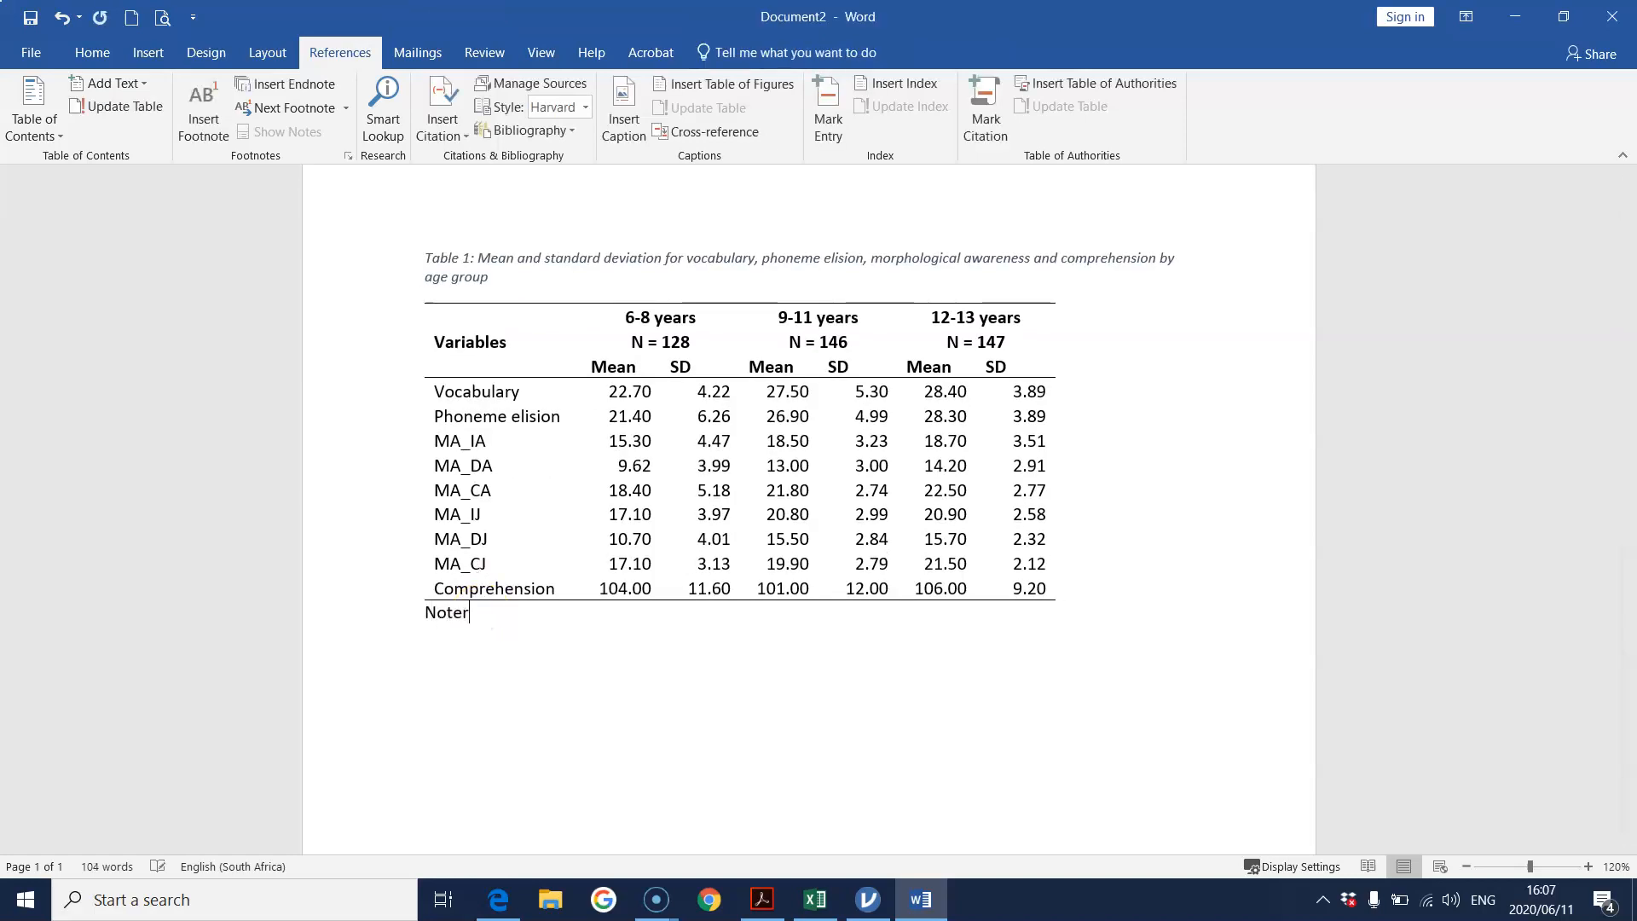
double_click(475, 441)
right_click(456, 445)
click(501, 485)
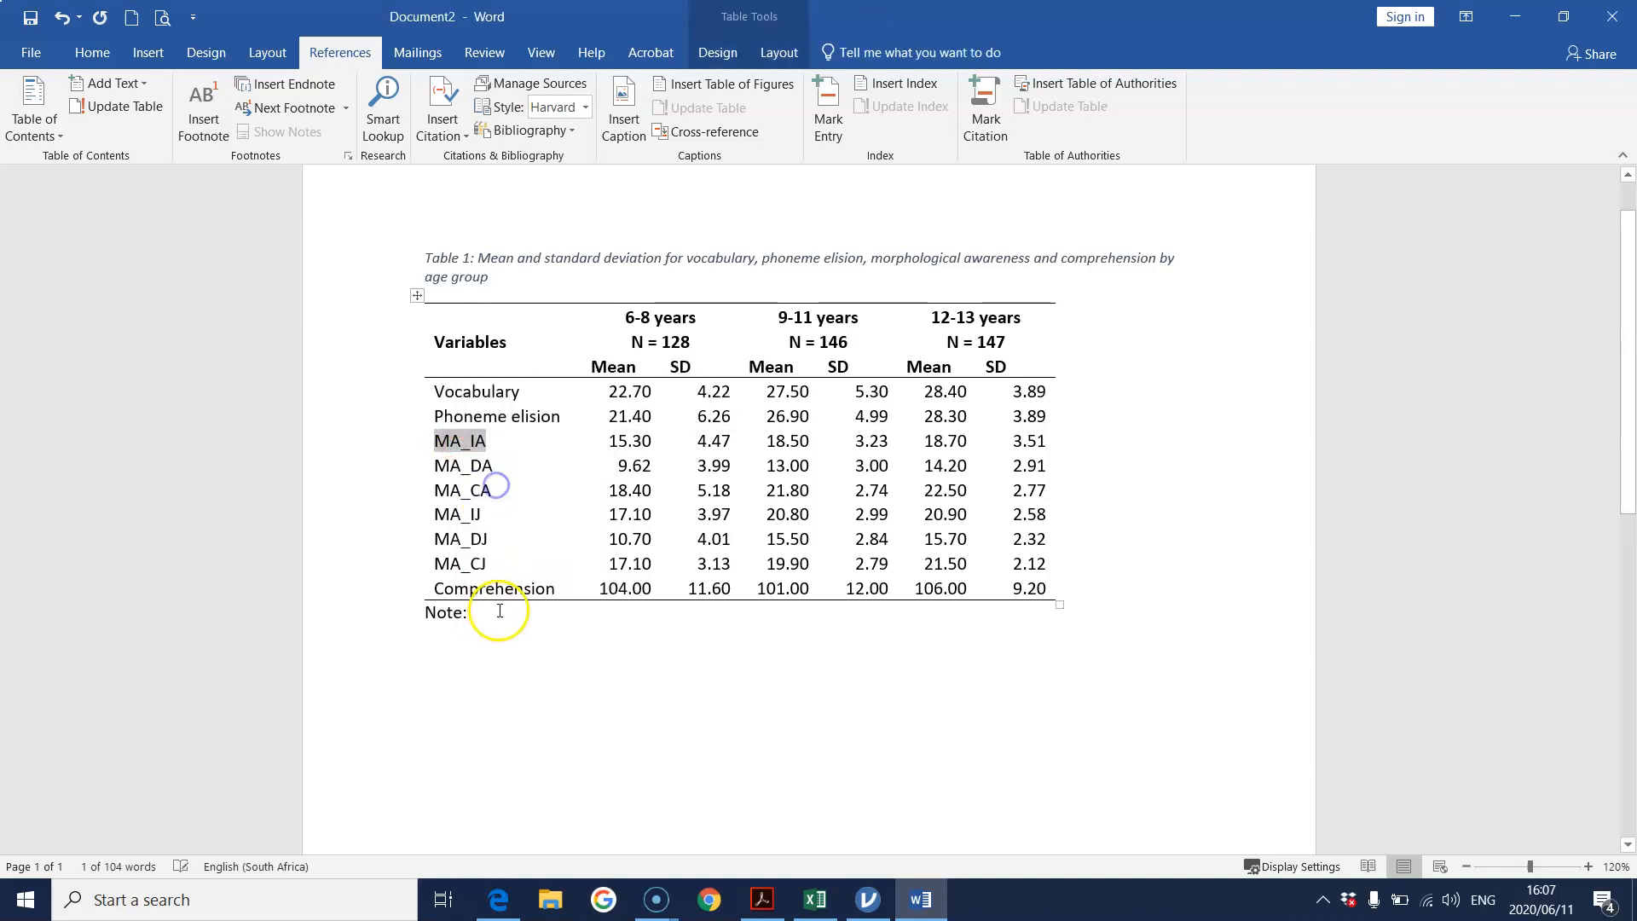
click(493, 614)
click(89, 55)
click(25, 100)
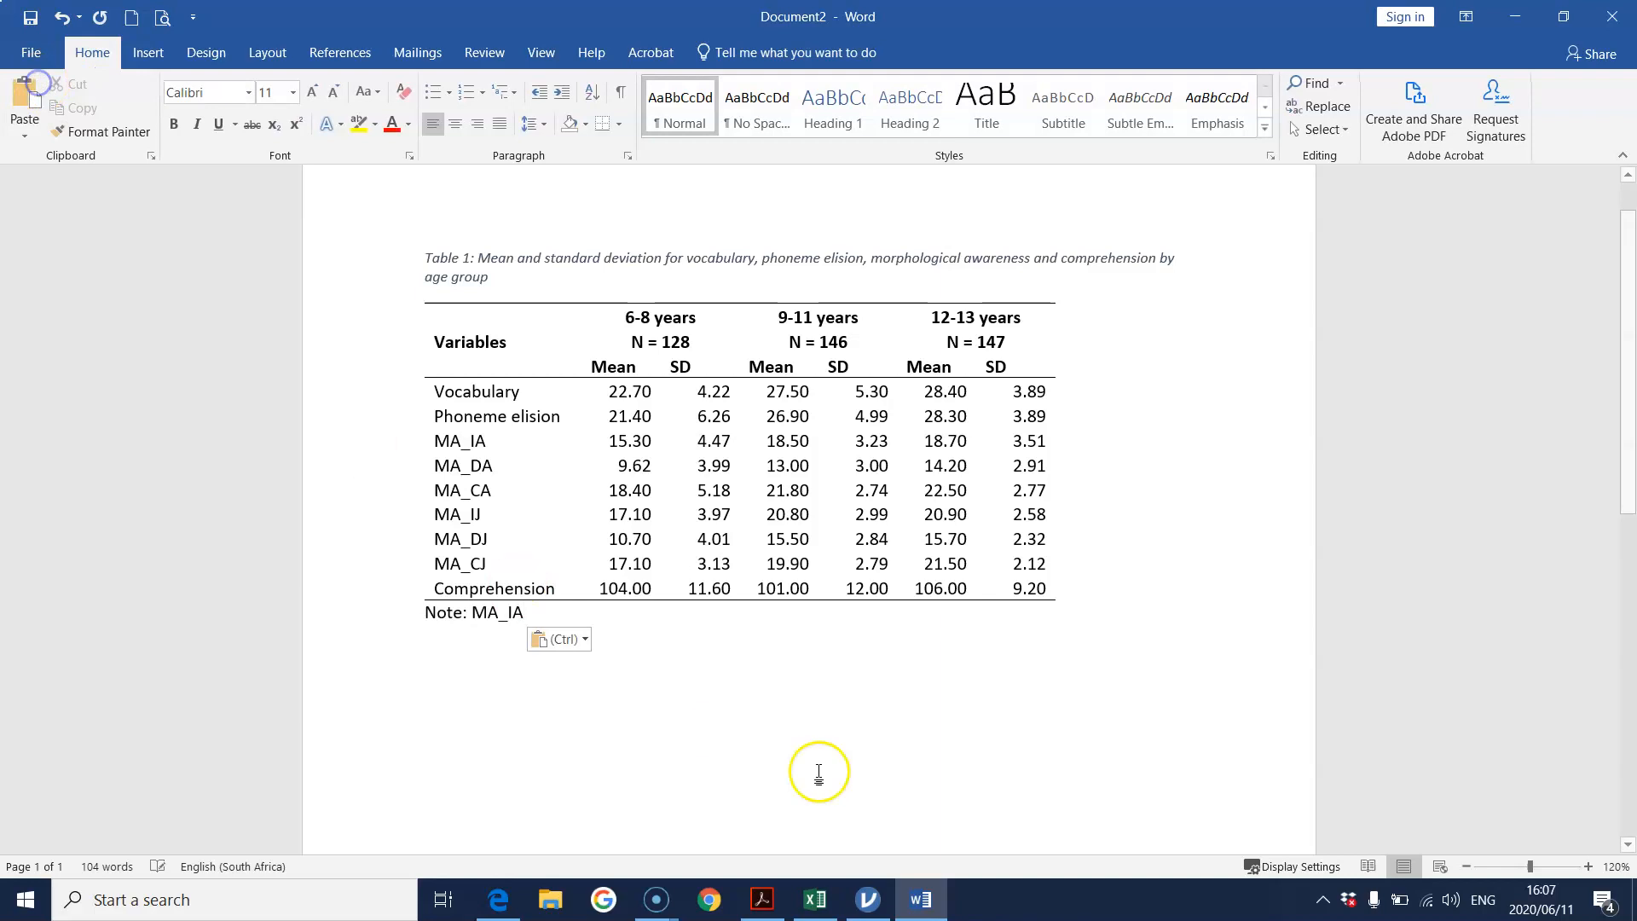
Copy "Morphological awareness inflection analogy score" from README_DataNotebook.pdf in Acrobat and paste it as text only after MA_IA in the Word note, ending with a semicolon.
click(761, 899)
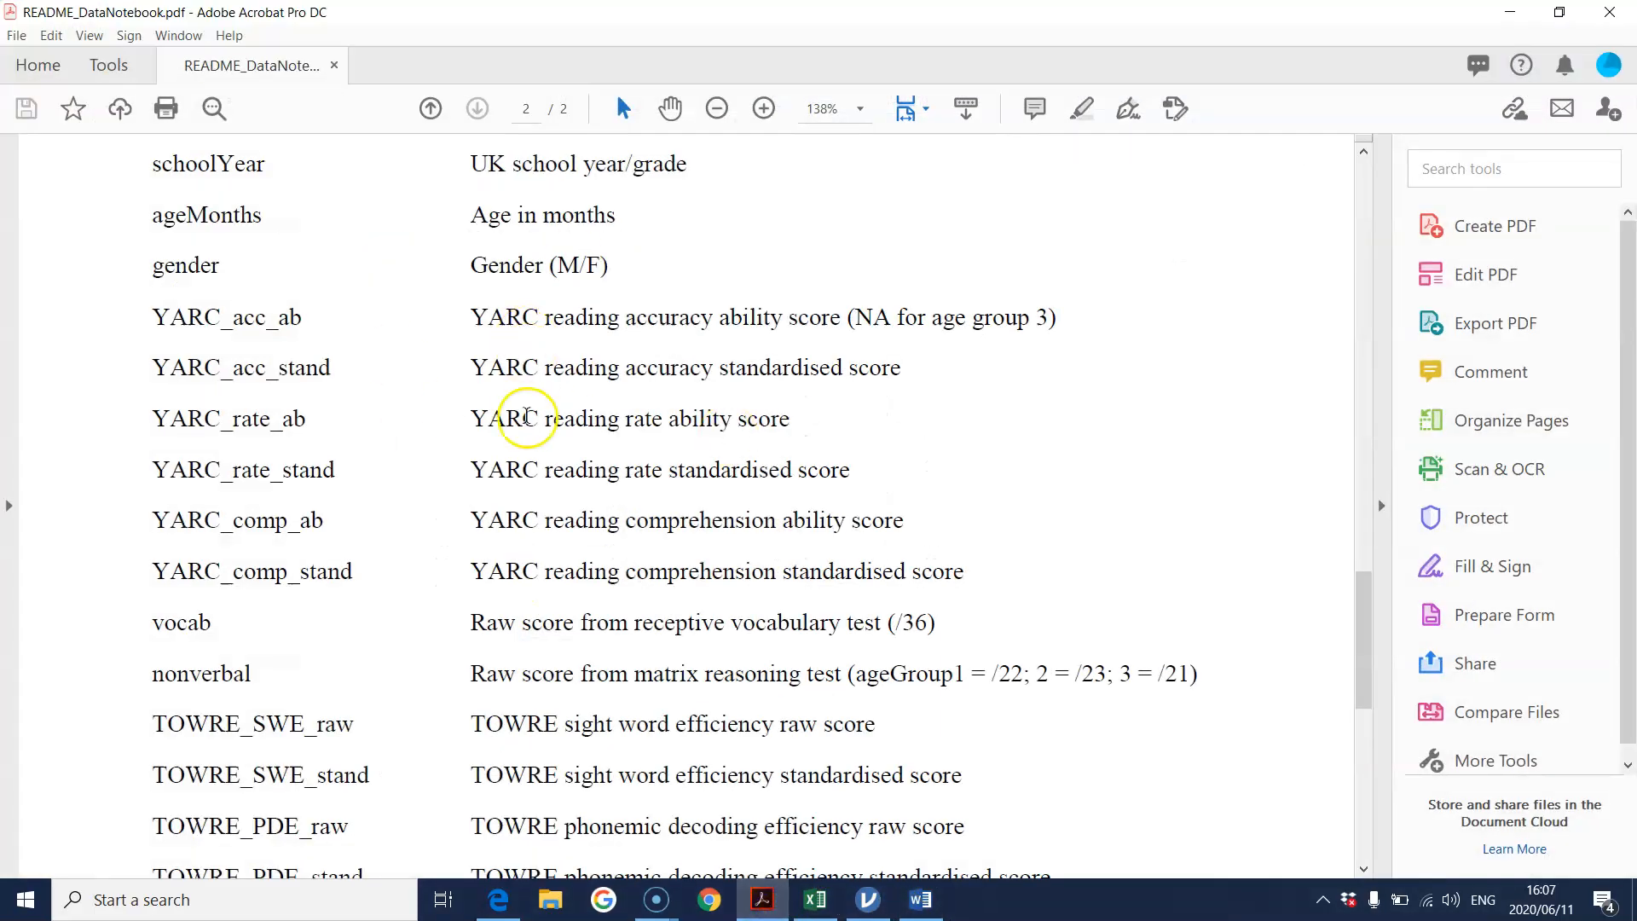
scroll(555, 529, down, 5)
scroll(558, 528, down, 3)
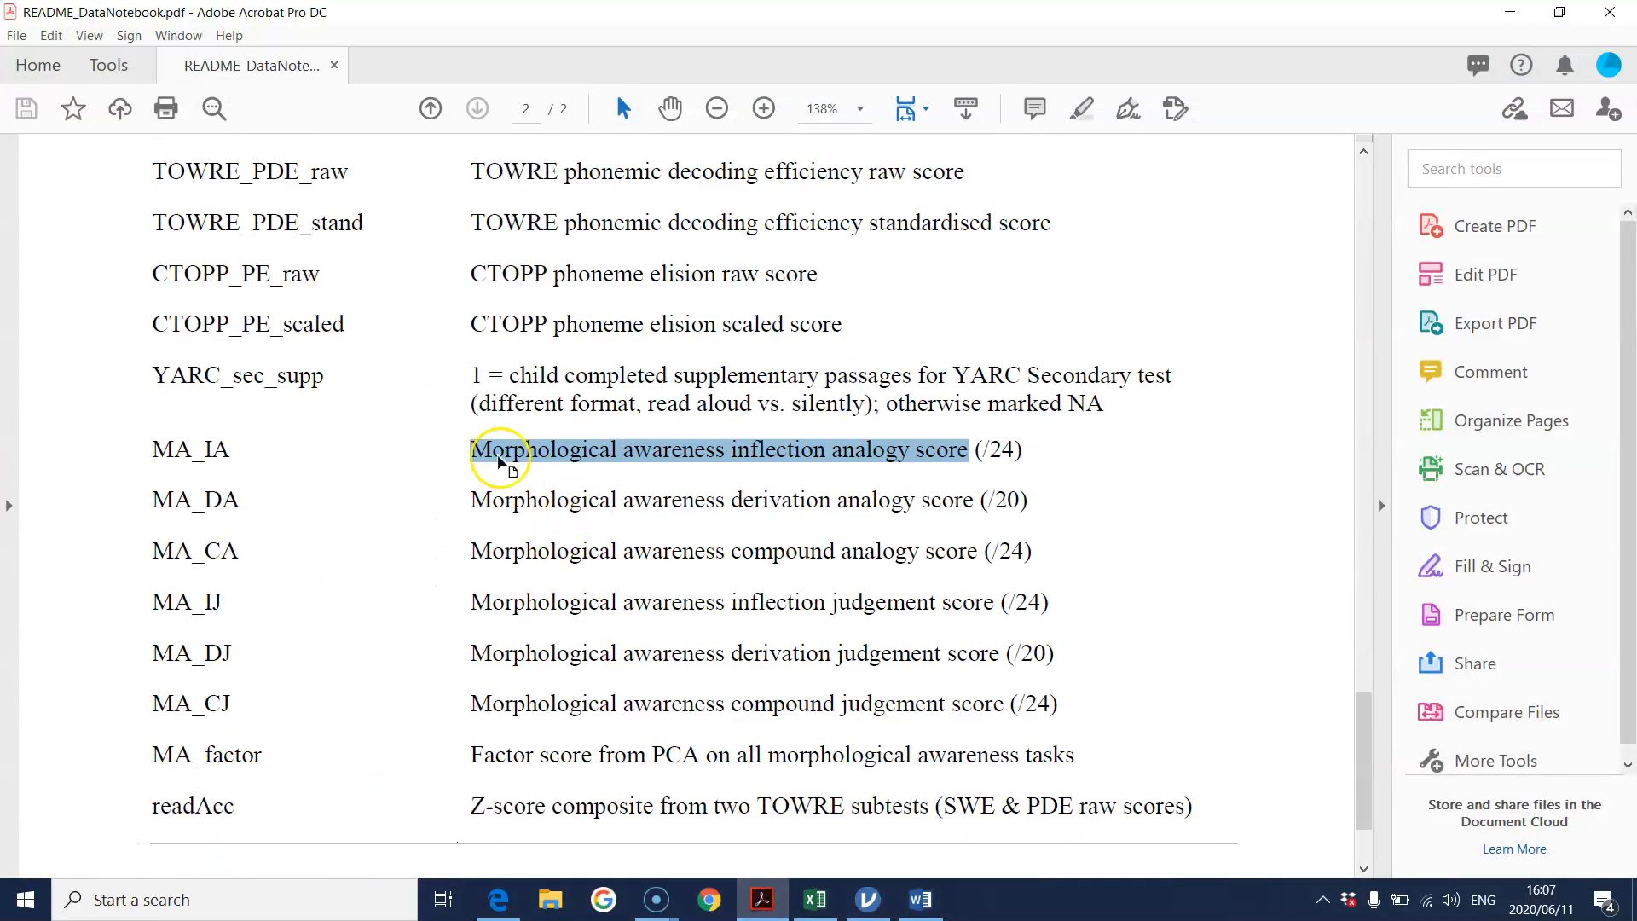
right_click(560, 449)
click(614, 44)
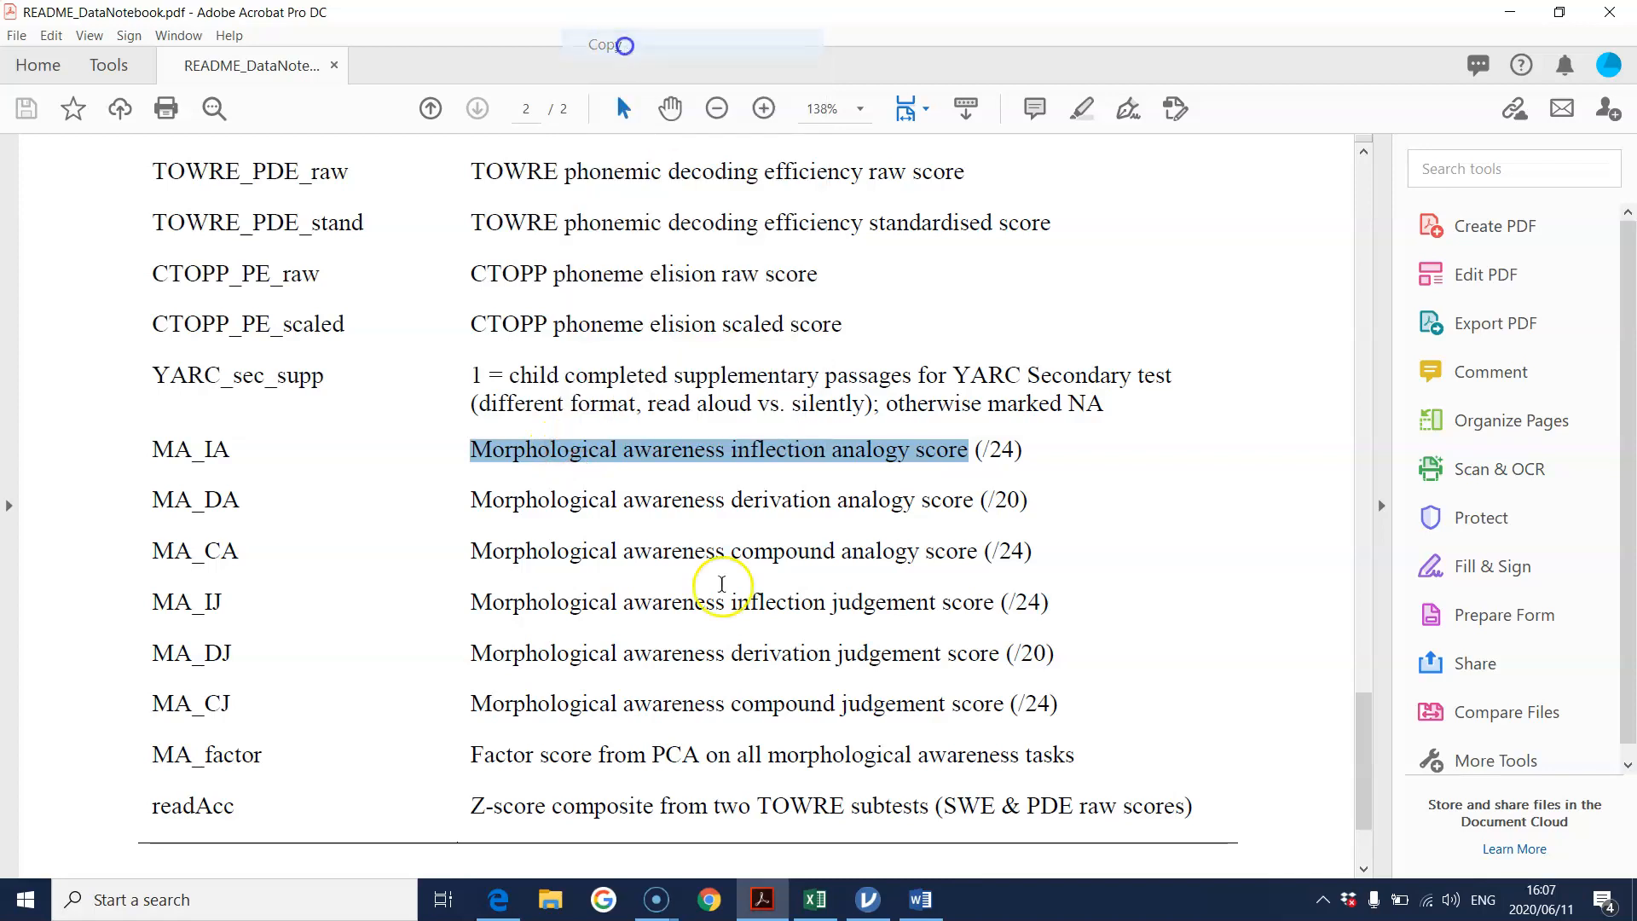
click(918, 899)
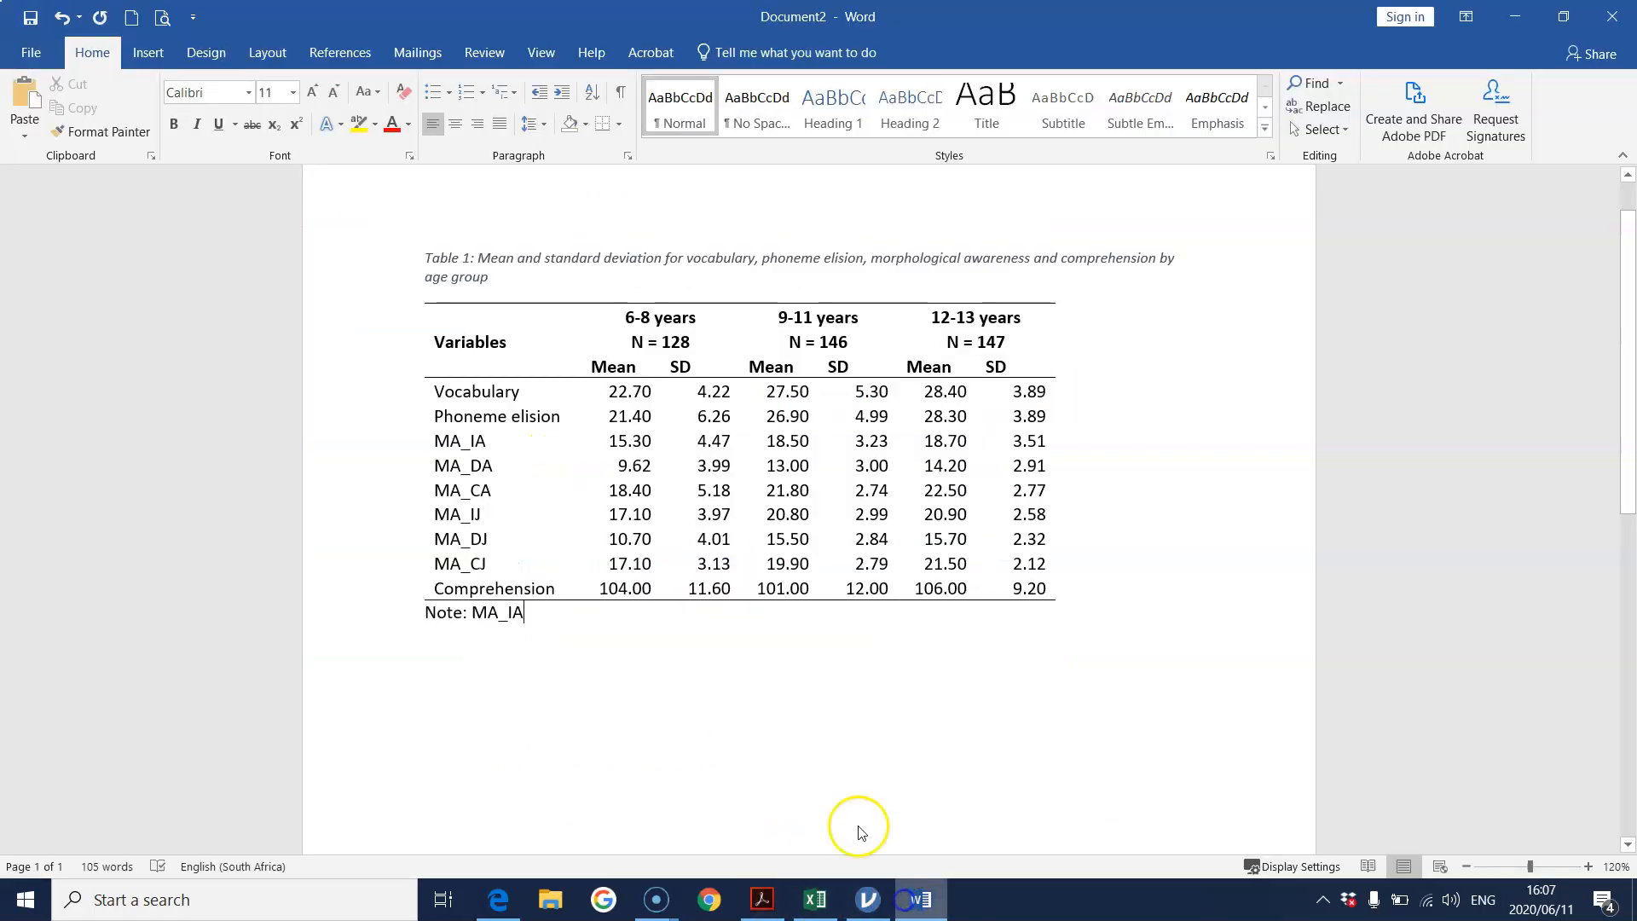
click(23, 138)
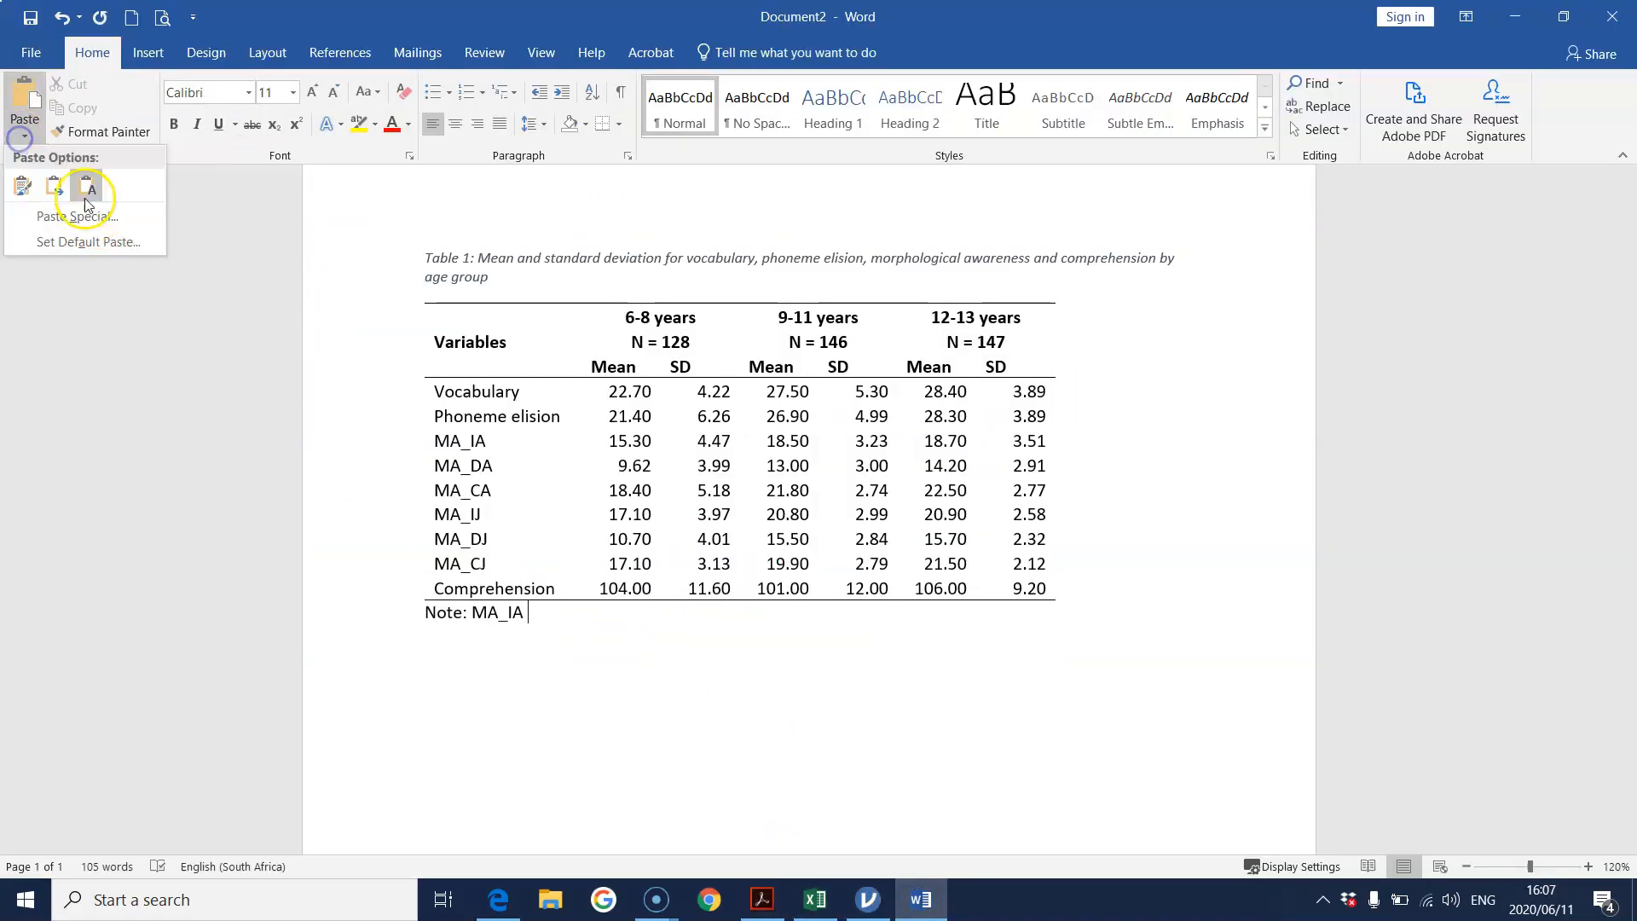
click(78, 194)
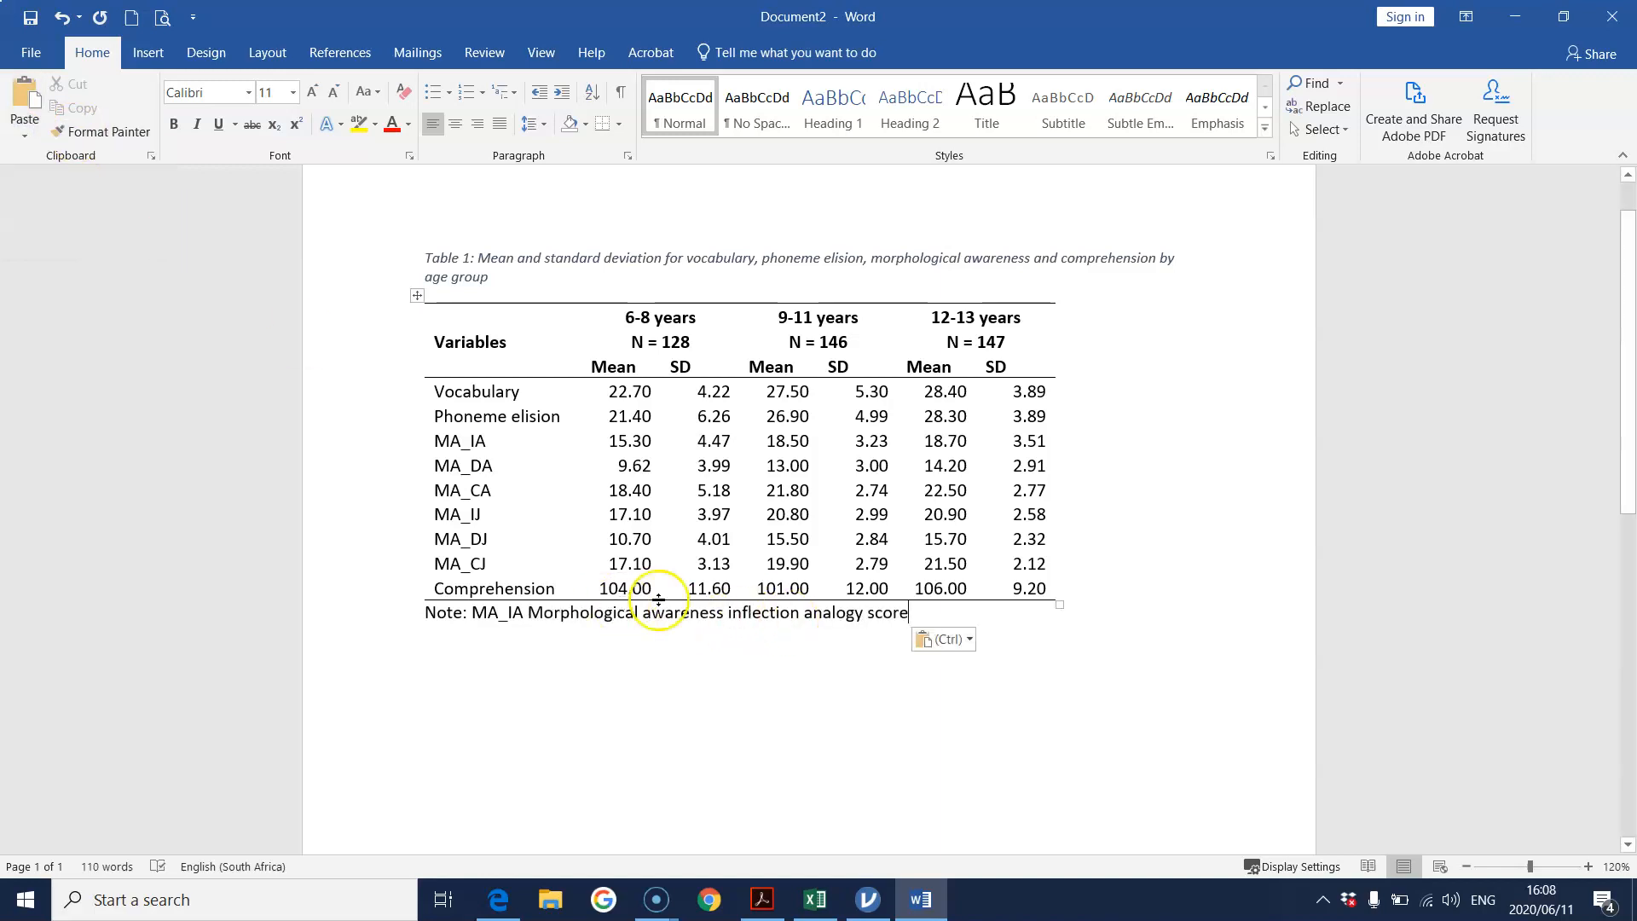
text(;)
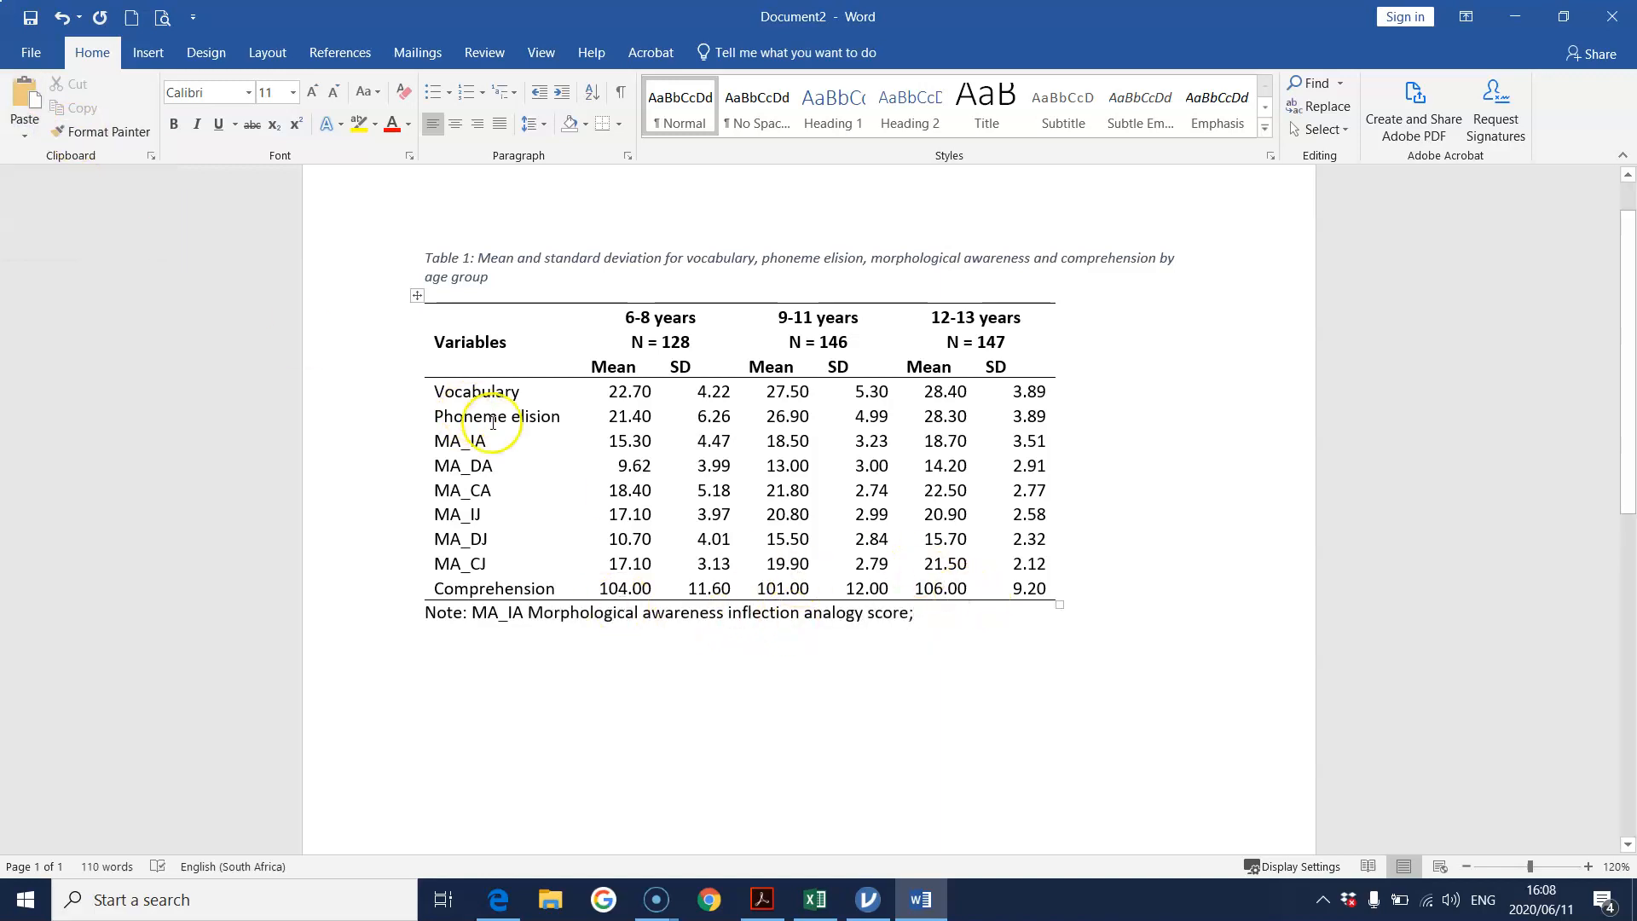
Copy the MA_DA label from the table and paste it at the end of the note.
right_click(442, 464)
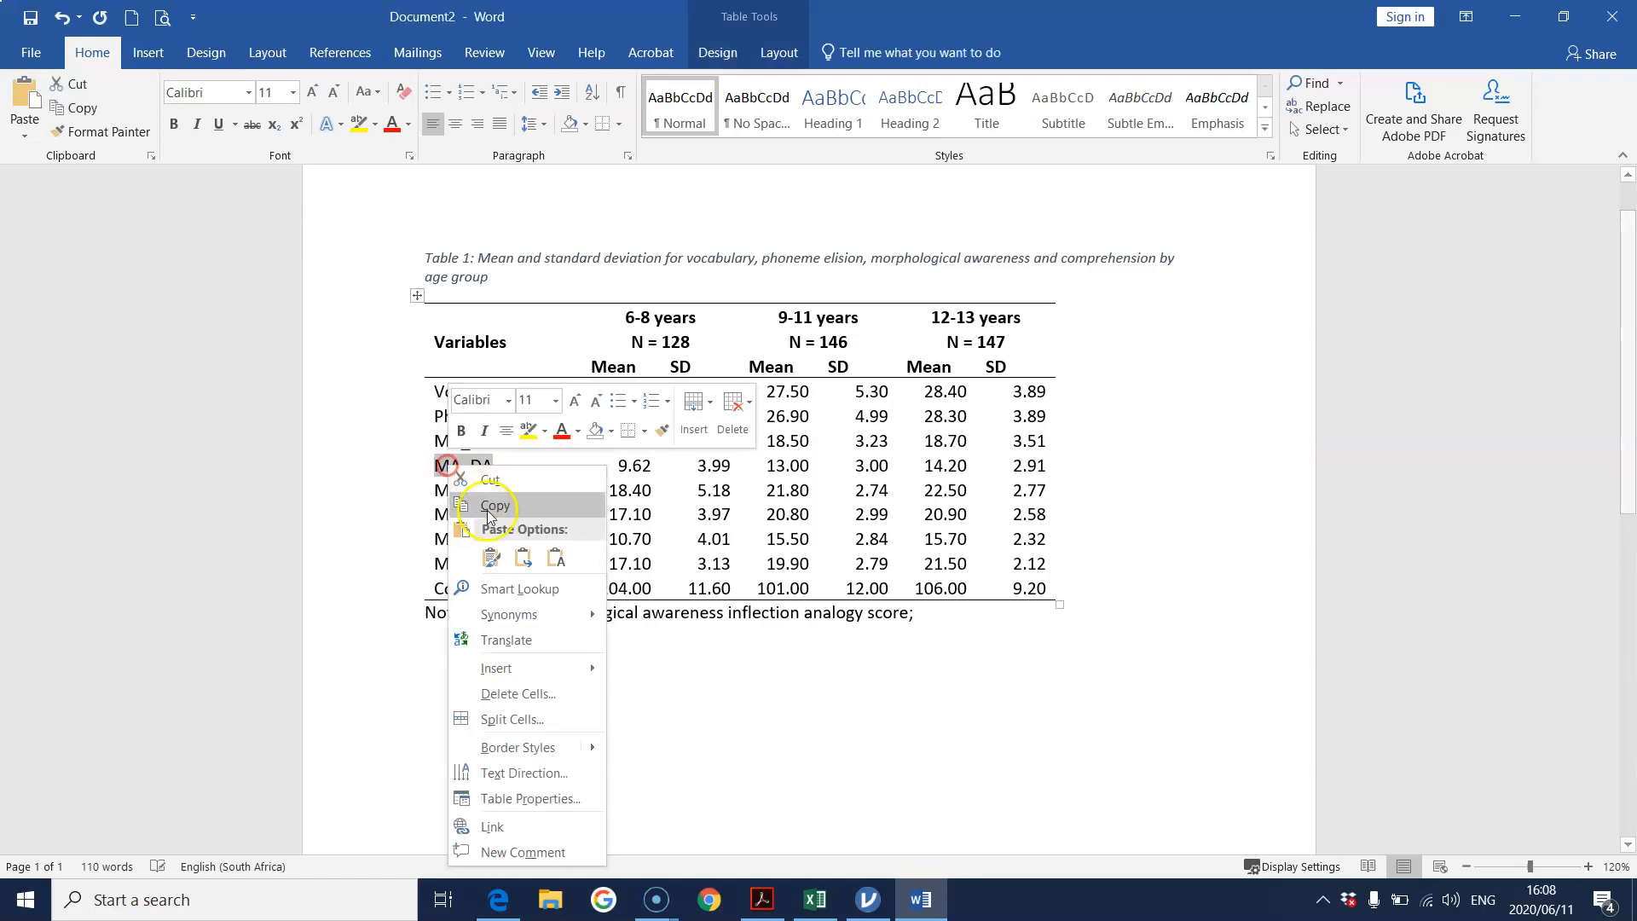
click(504, 514)
click(956, 633)
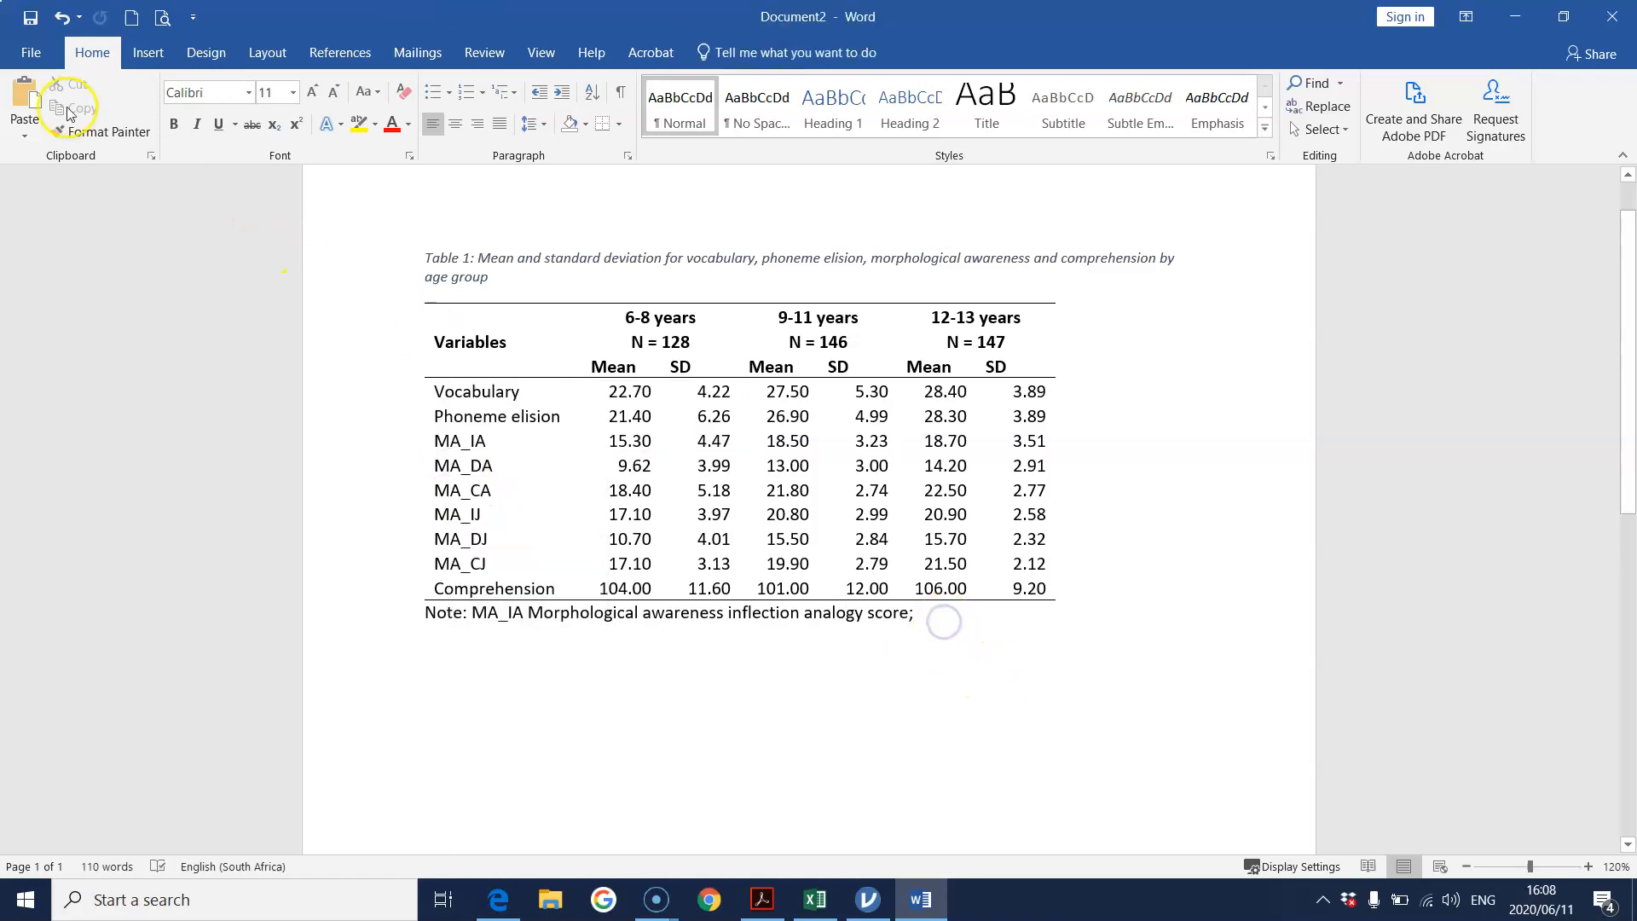
click(25, 93)
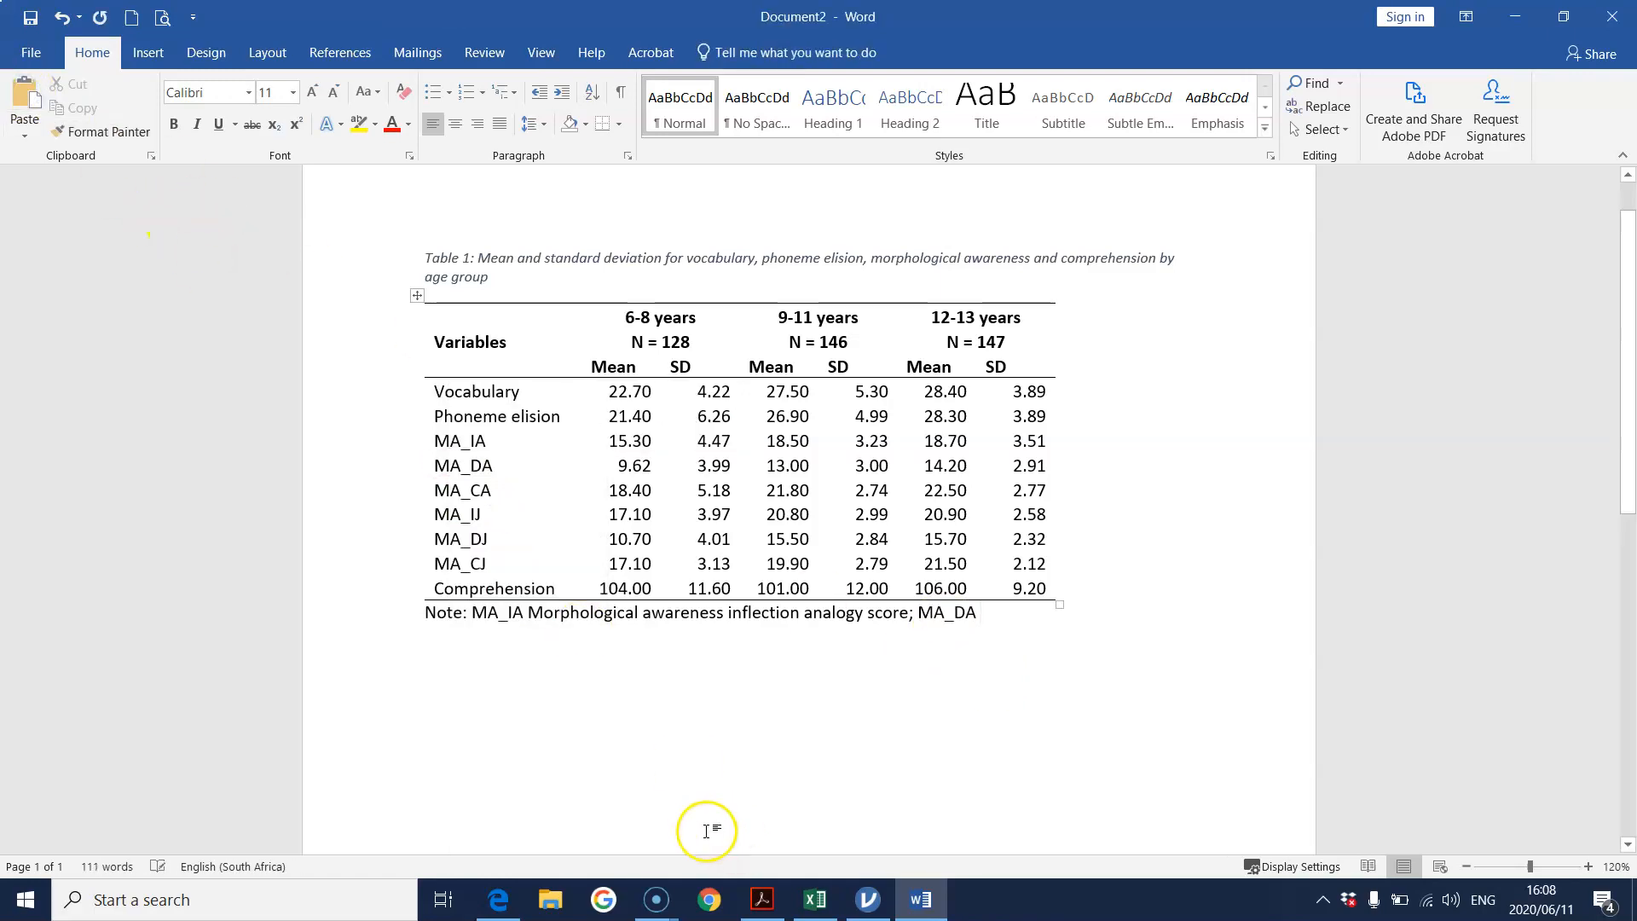
Copy "Morphological awareness derivation analogy score" from the PDF in Acrobat and paste it as text only after MA_DA in the Word note.
click(919, 897)
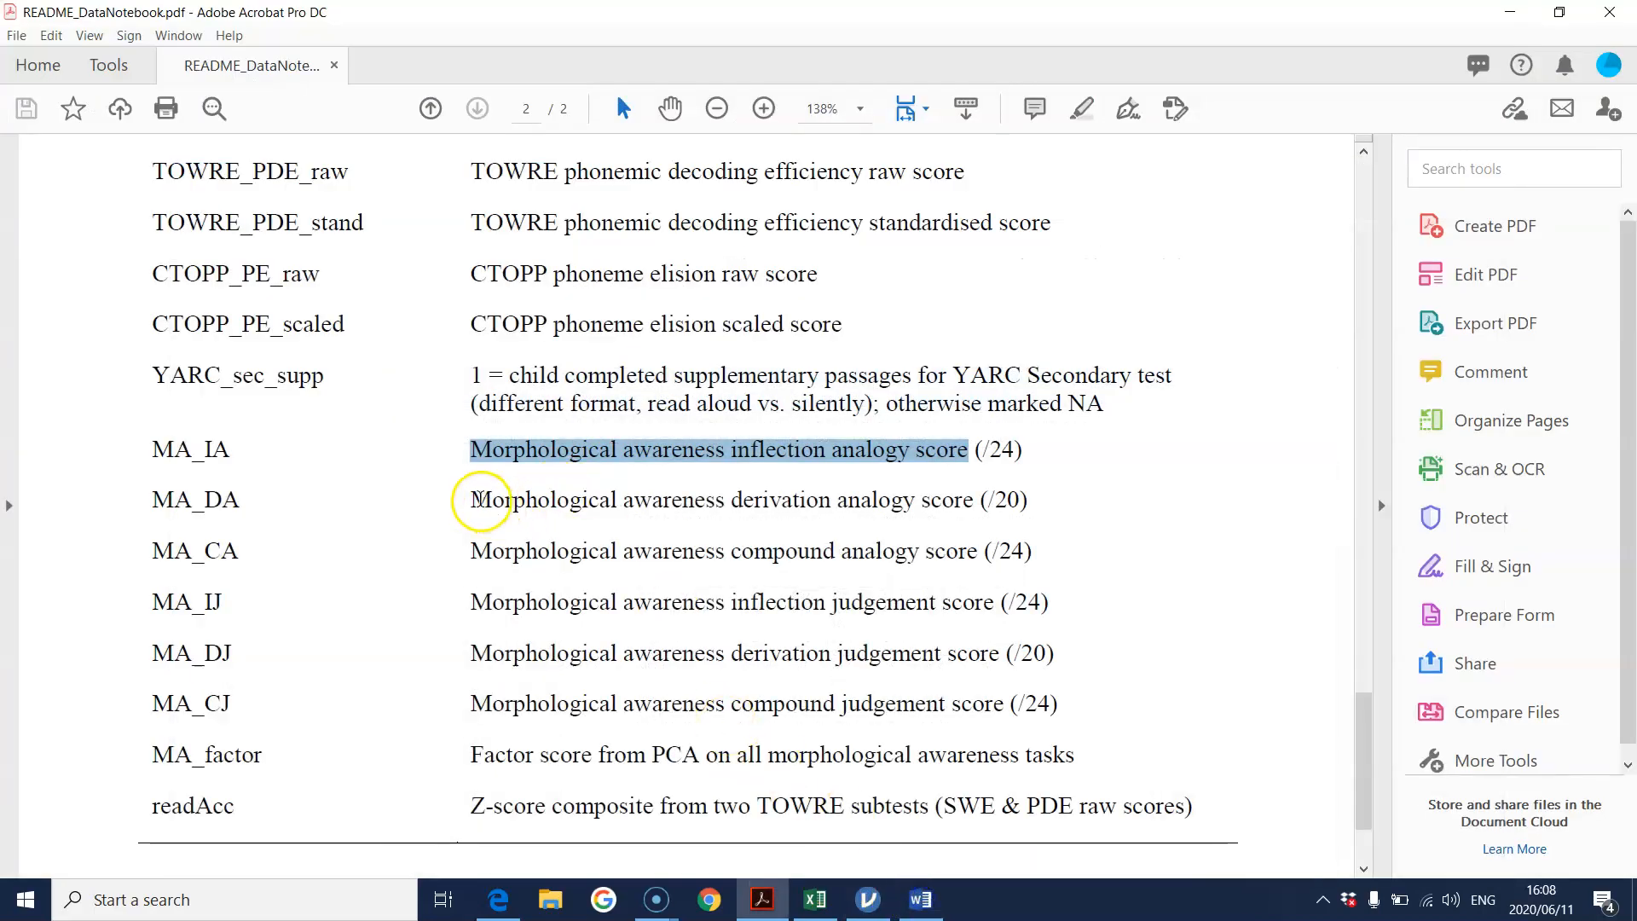
drag(471, 501, 994, 503)
right_click(974, 503)
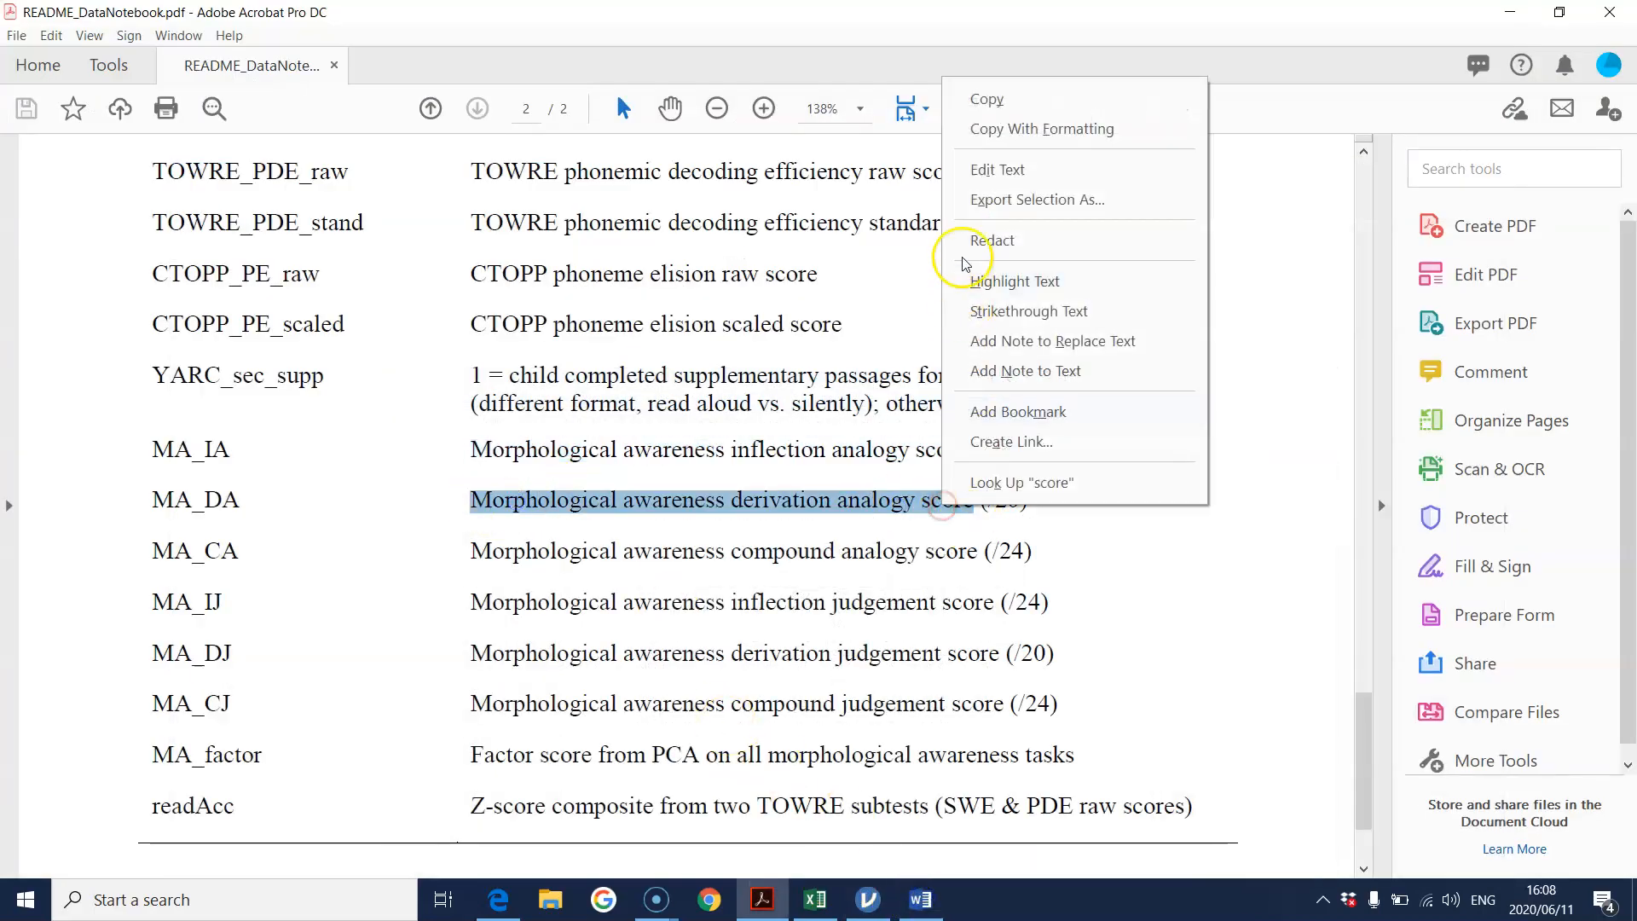
click(987, 99)
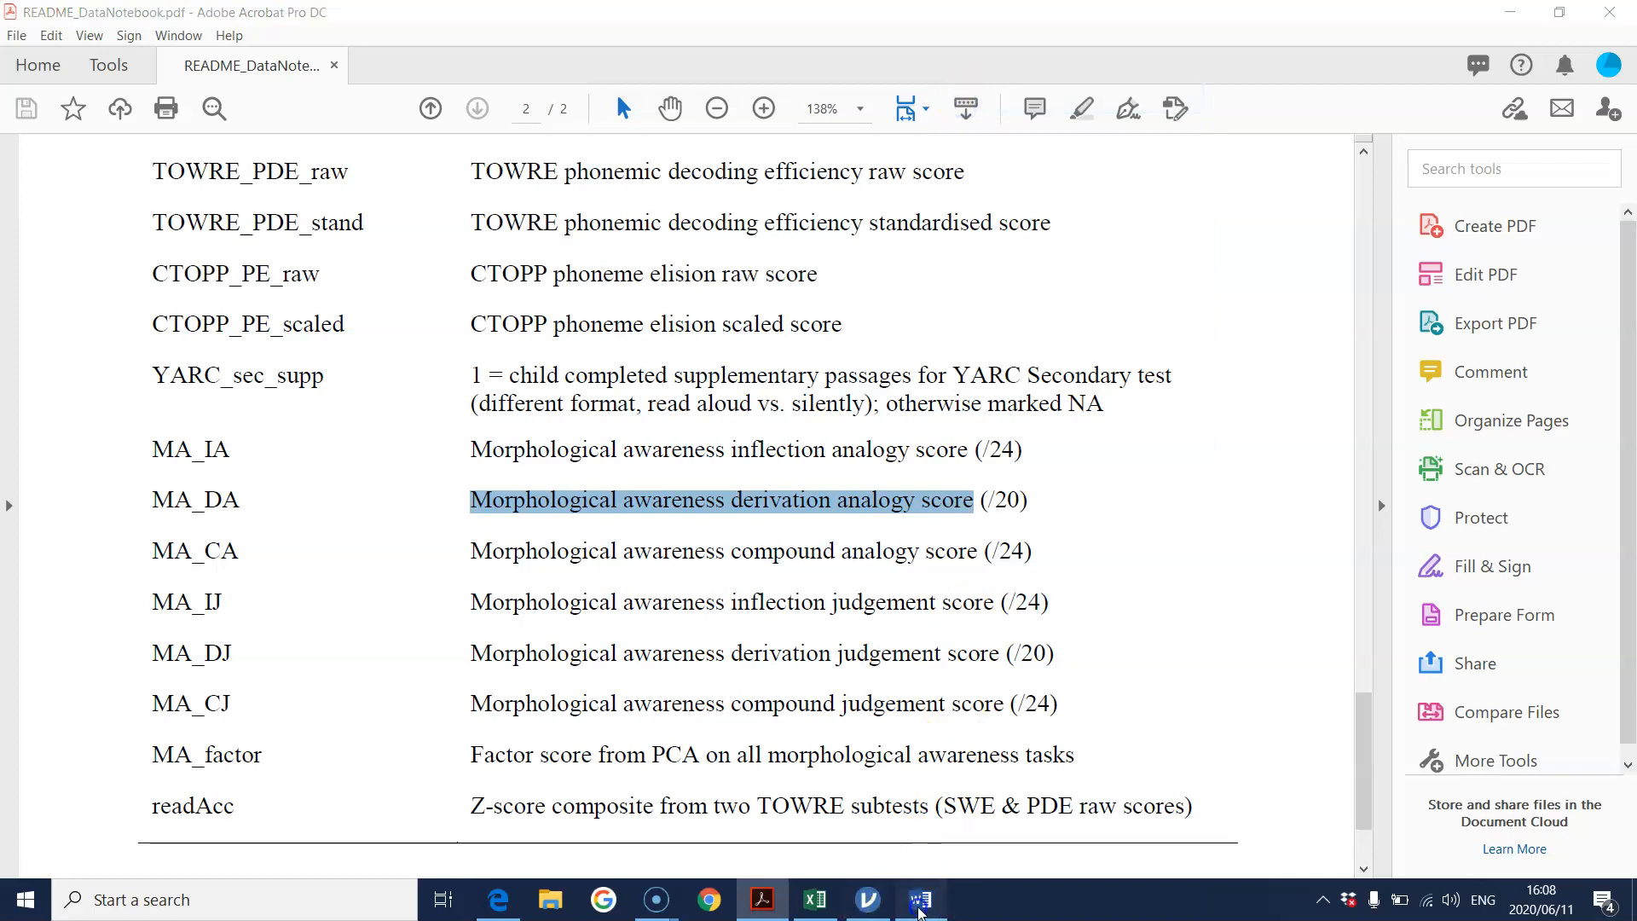
click(919, 900)
click(24, 135)
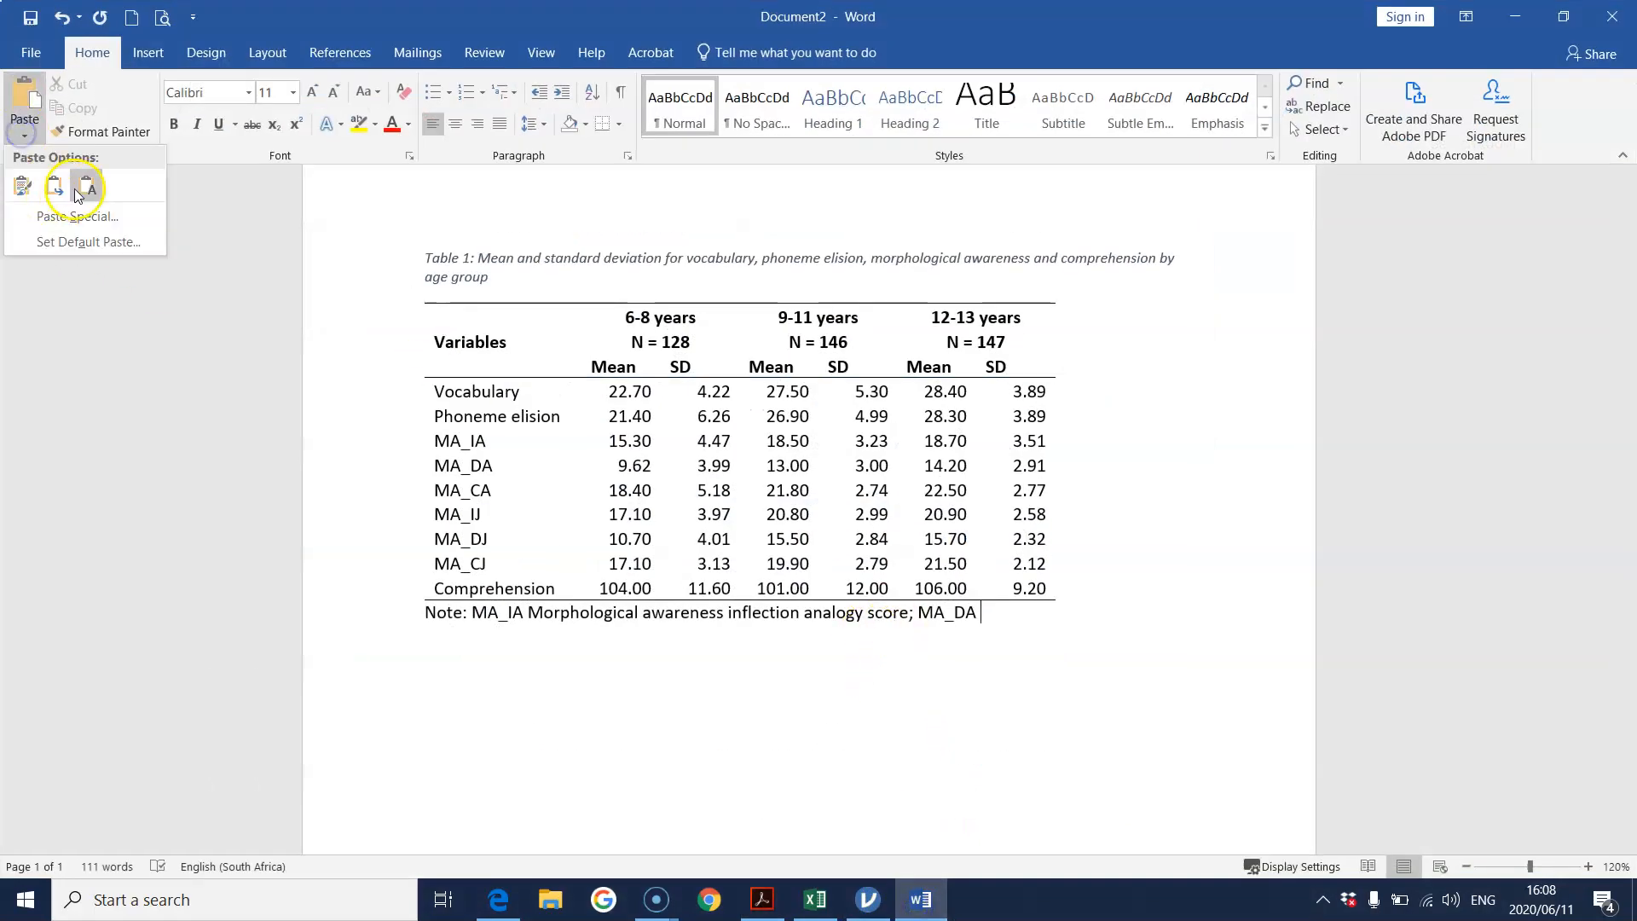
click(81, 189)
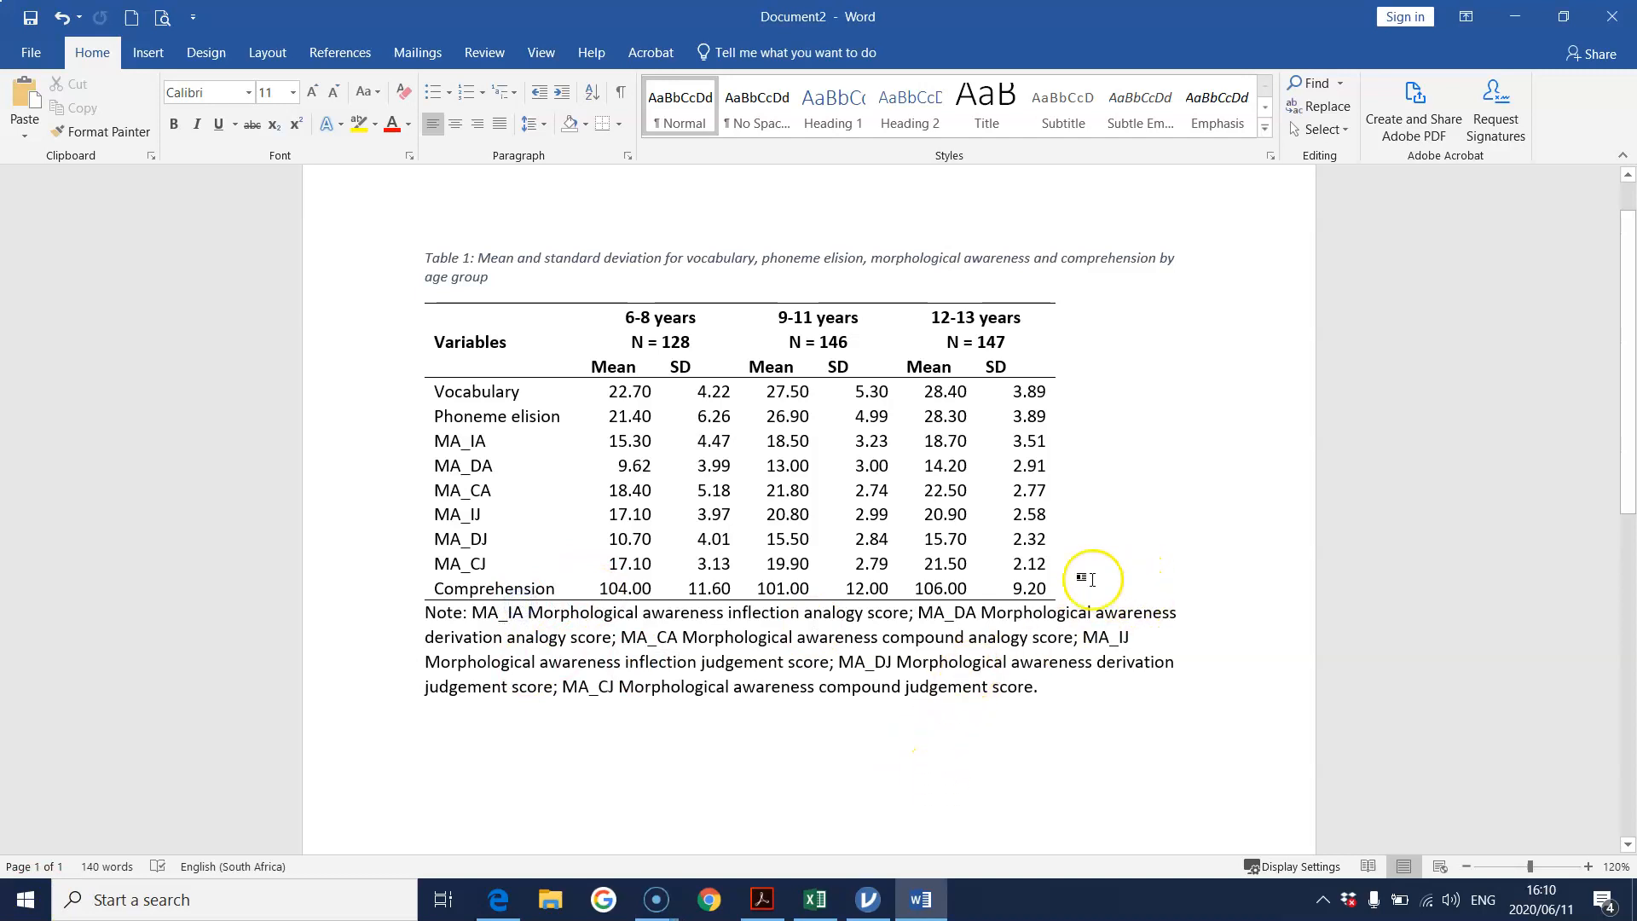
Widen the whole table to the width of the caption text and distribute its Mean and SD columns evenly.
click(1045, 567)
drag(1055, 603, 1182, 588)
click(669, 338)
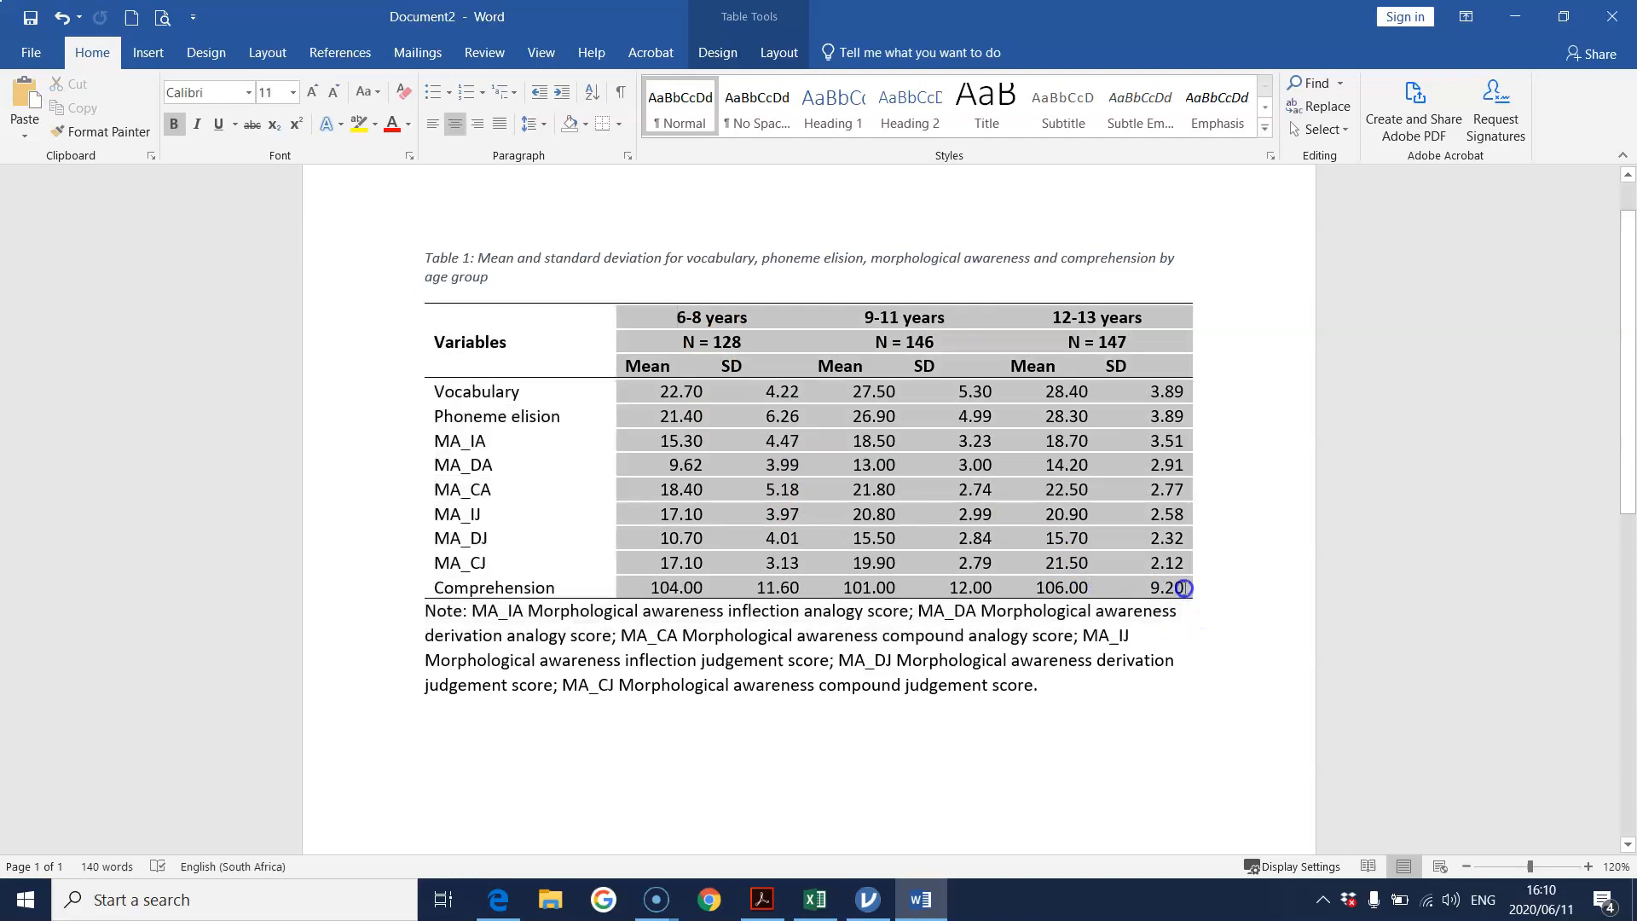
right_click(835, 488)
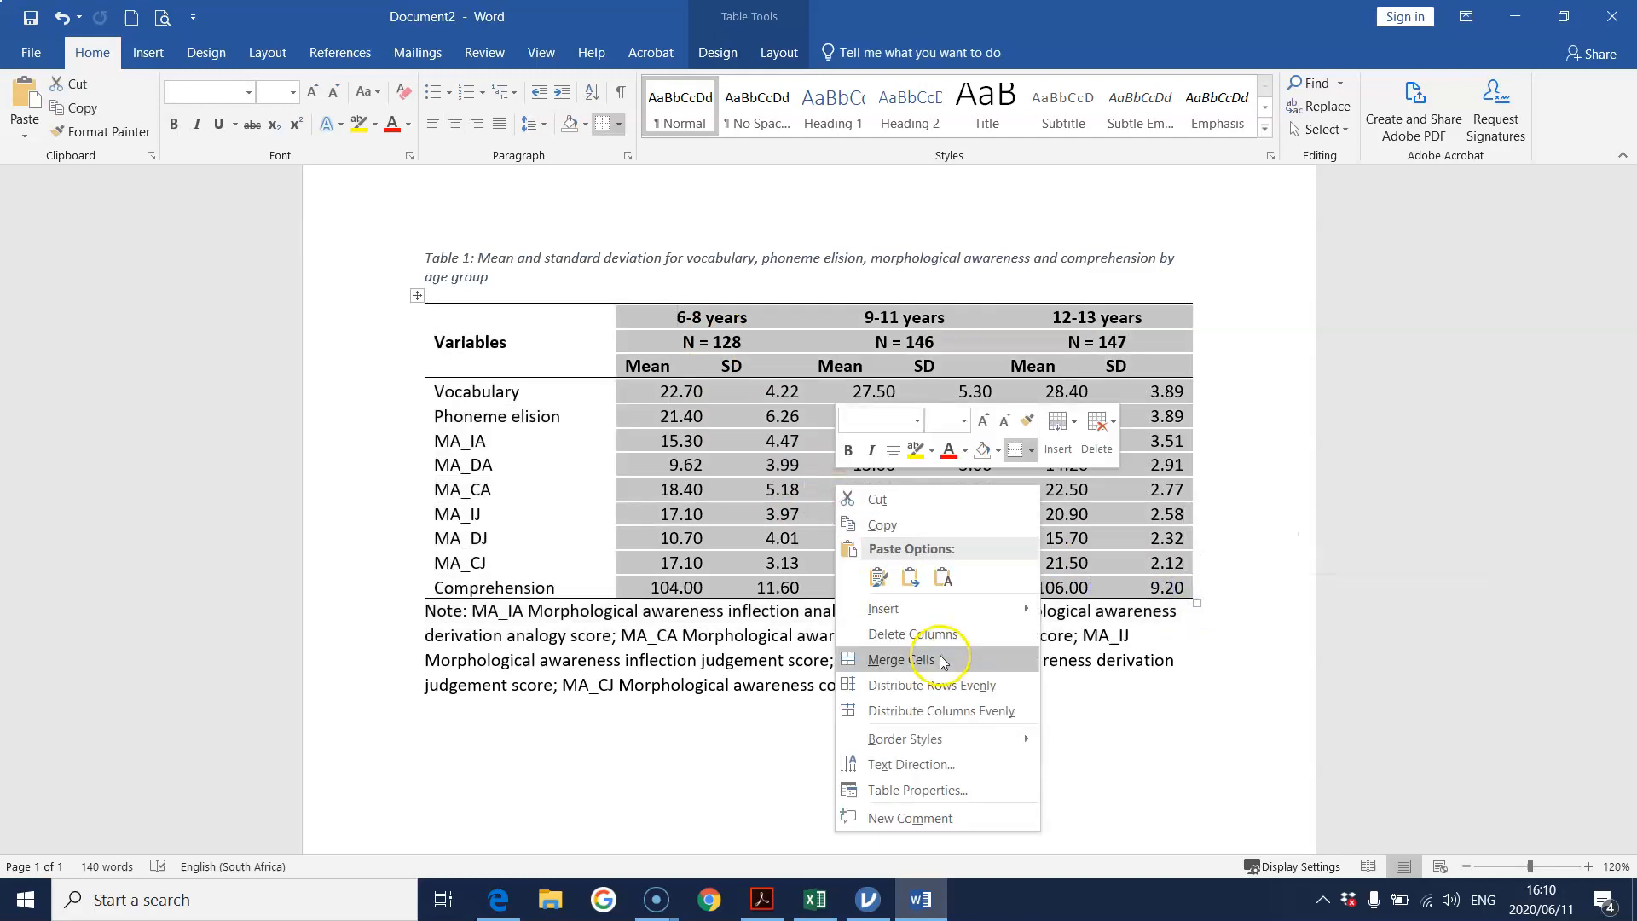
click(965, 712)
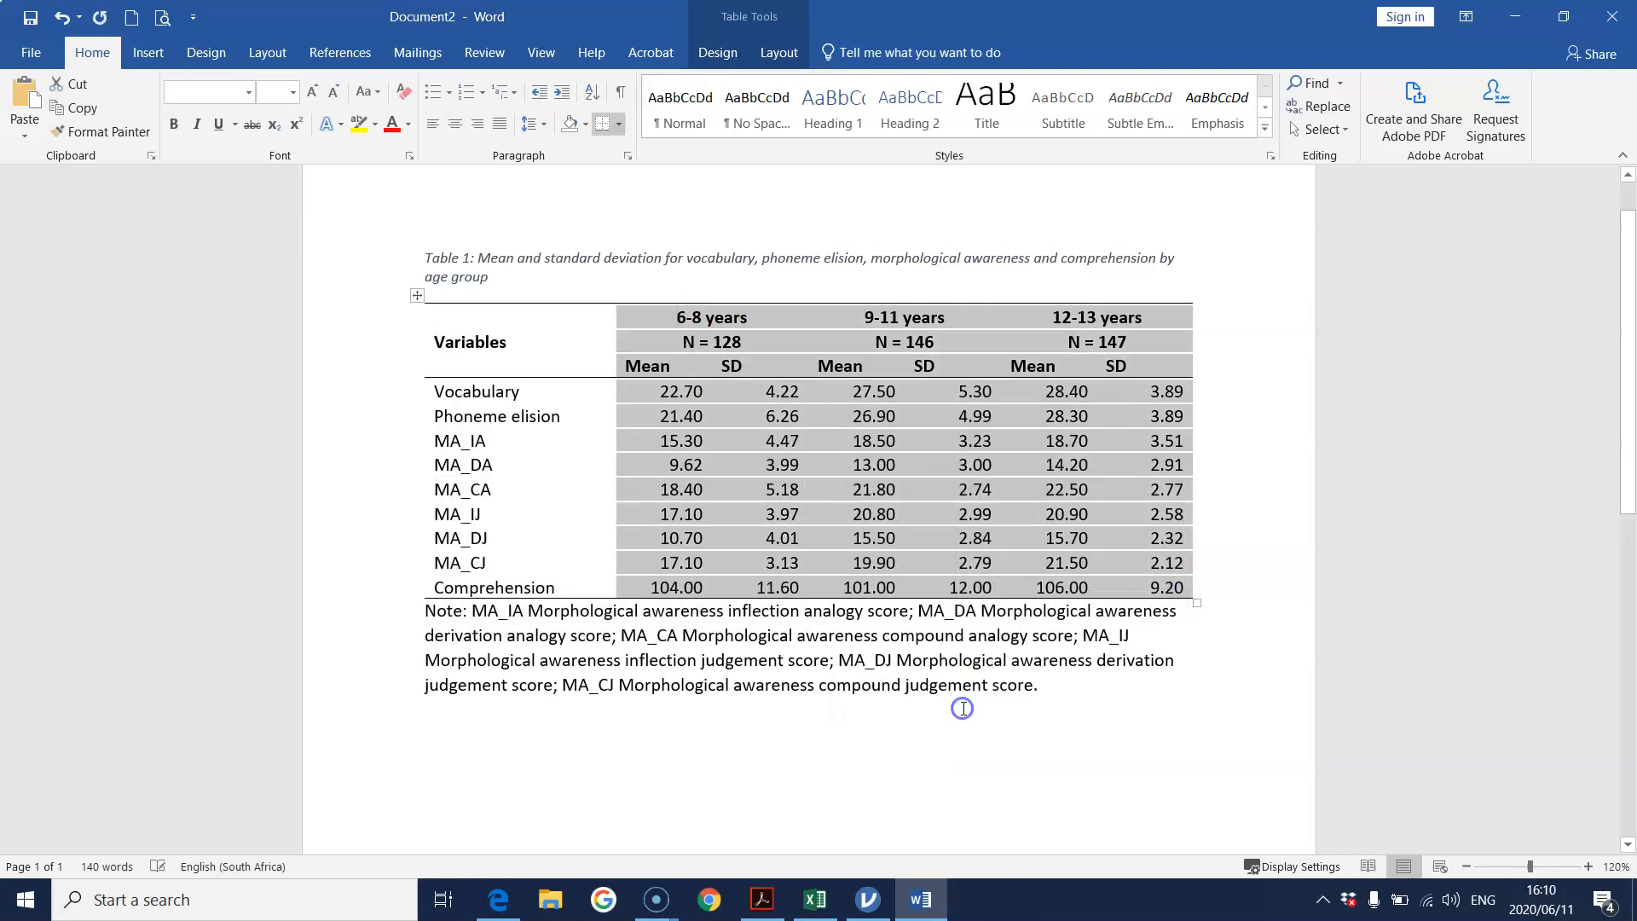
Make the "Note:" label below the table bold.
click(959, 648)
drag(472, 610, 384, 609)
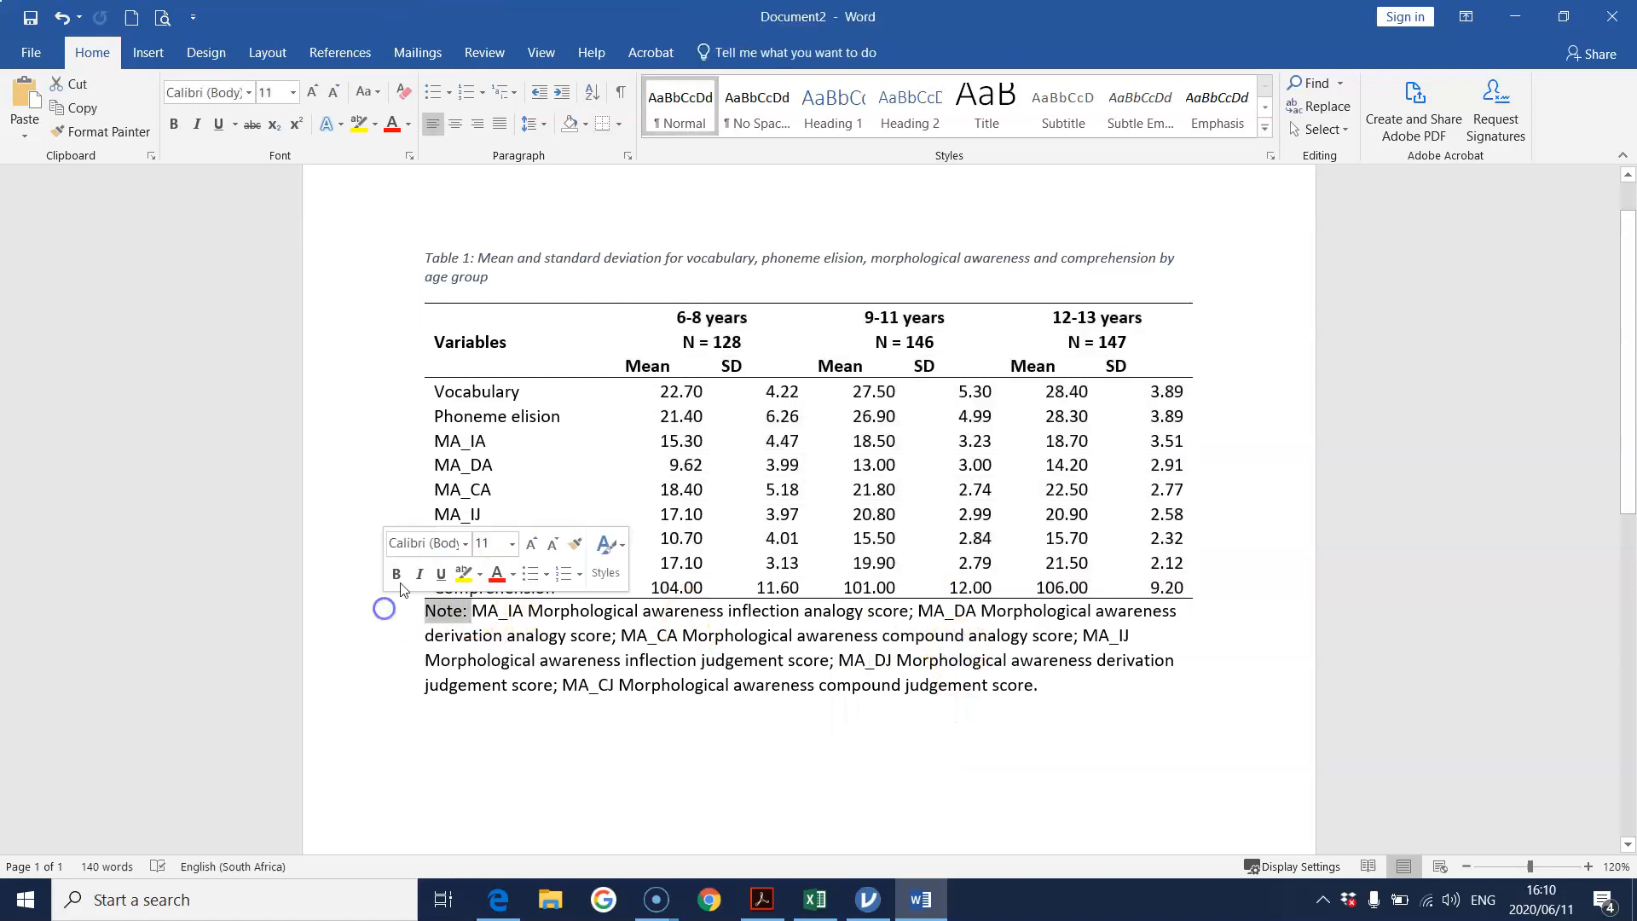
click(174, 125)
click(554, 416)
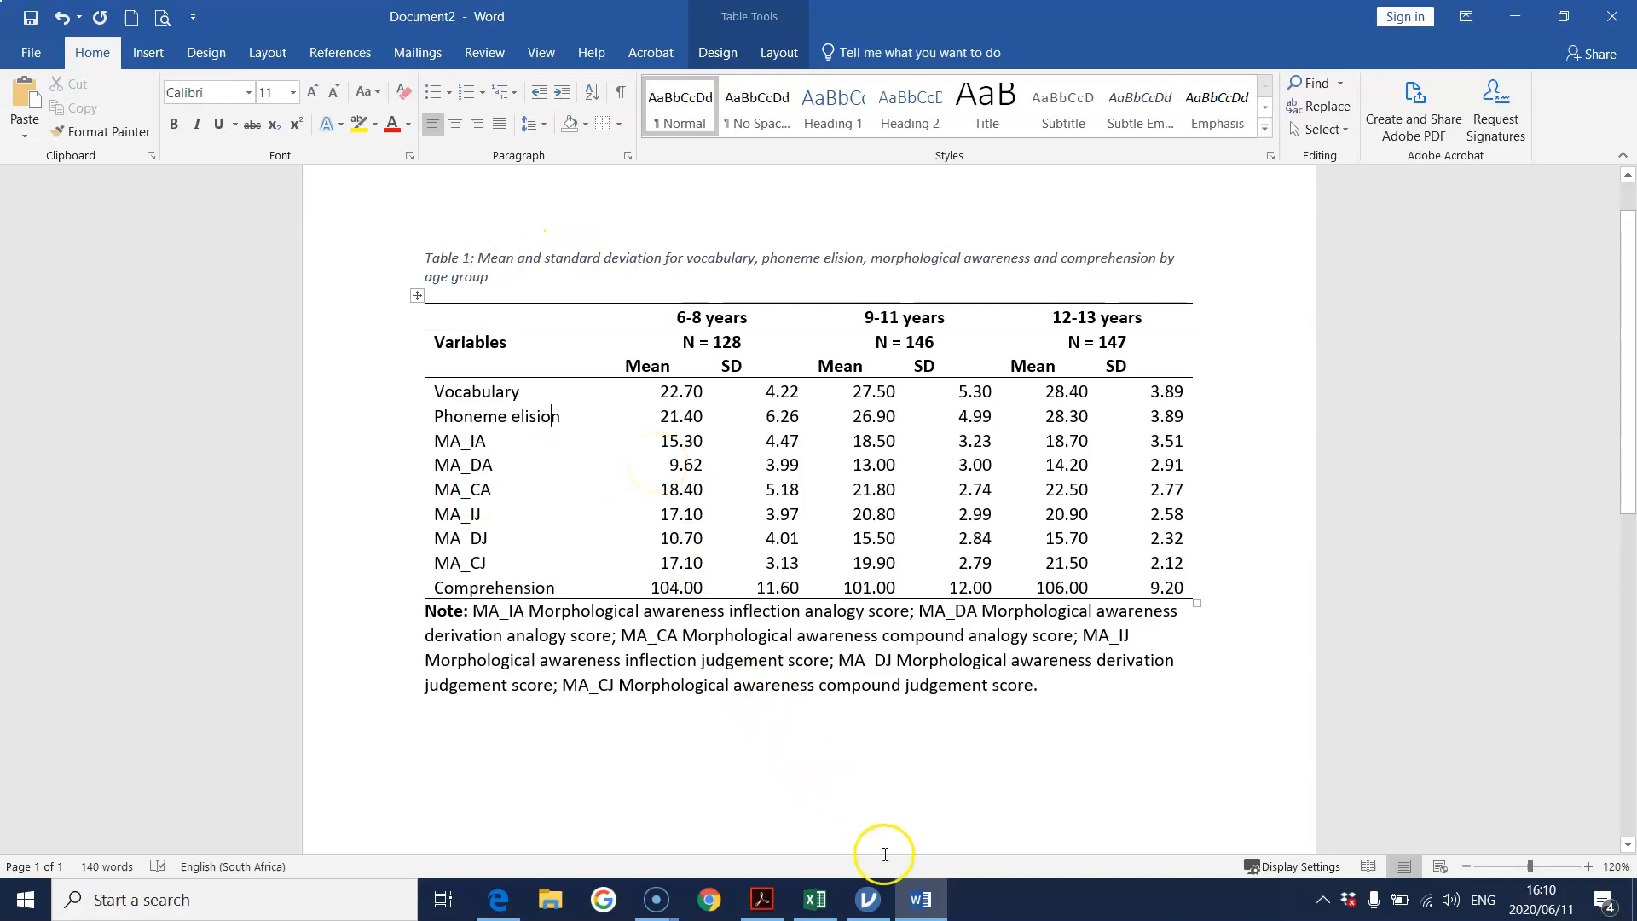
click(1563, 16)
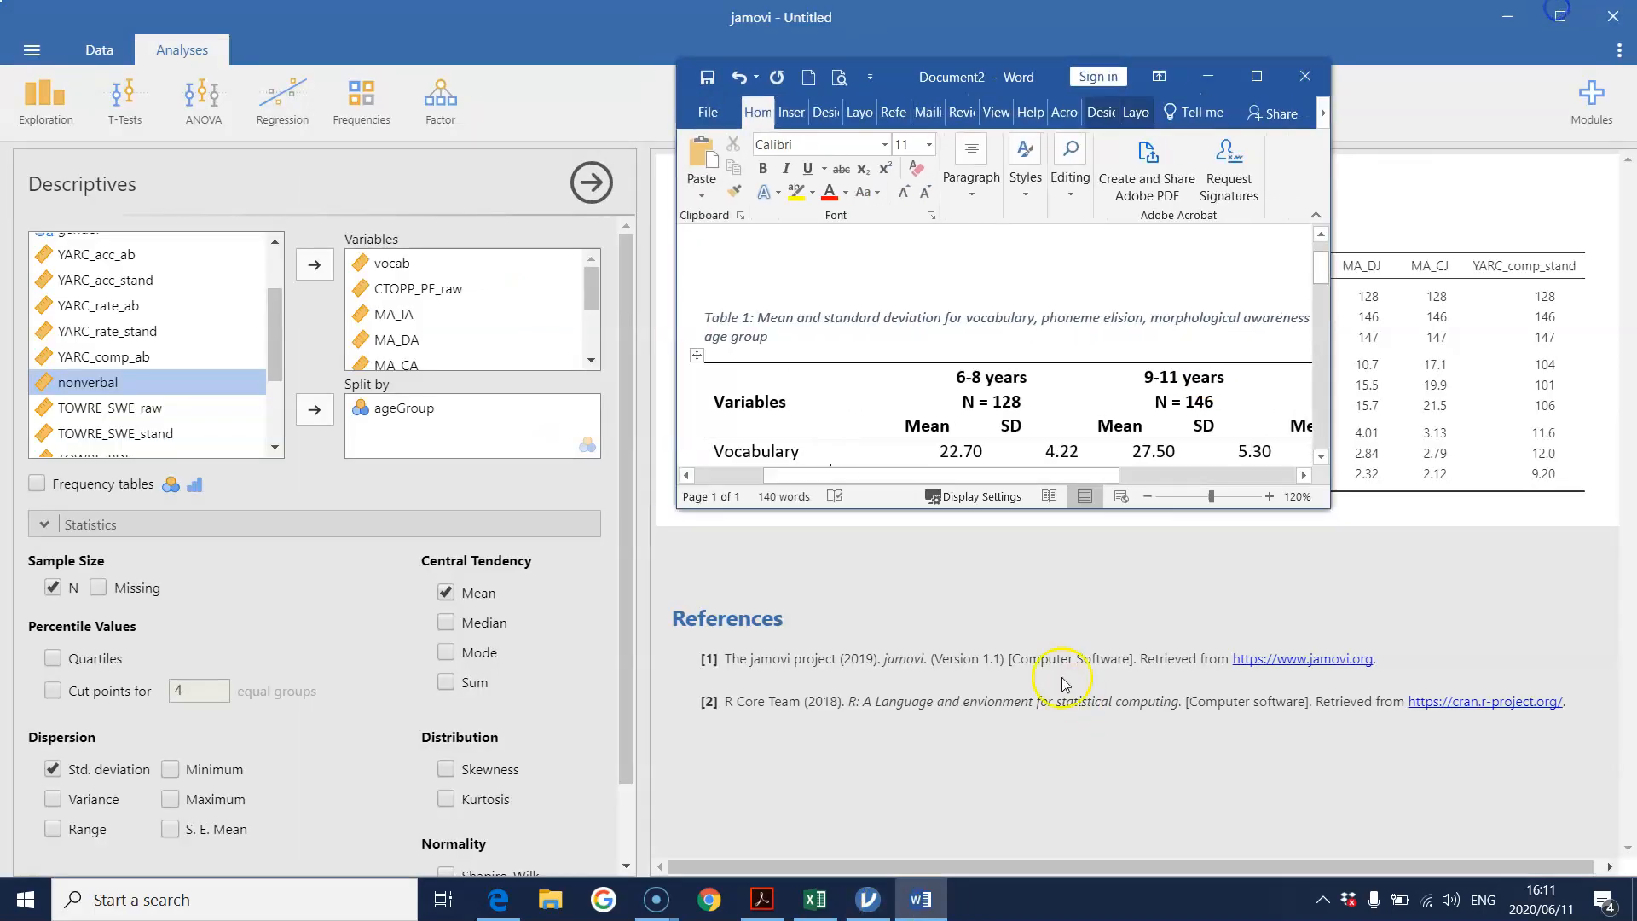
drag(978, 95, 431, 52)
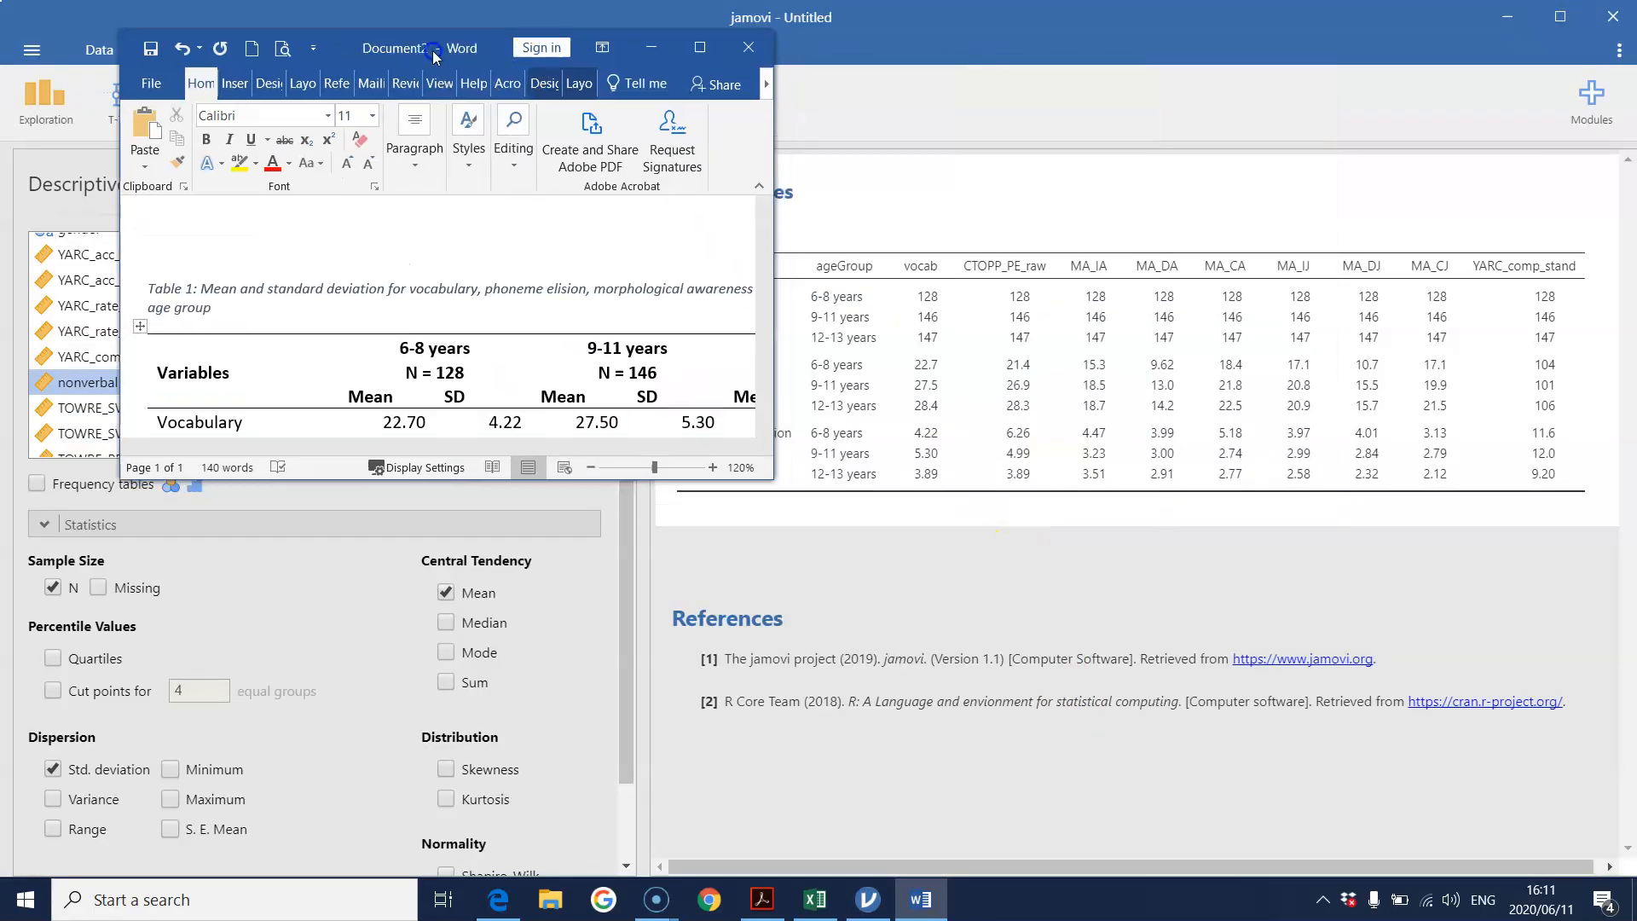
click(698, 43)
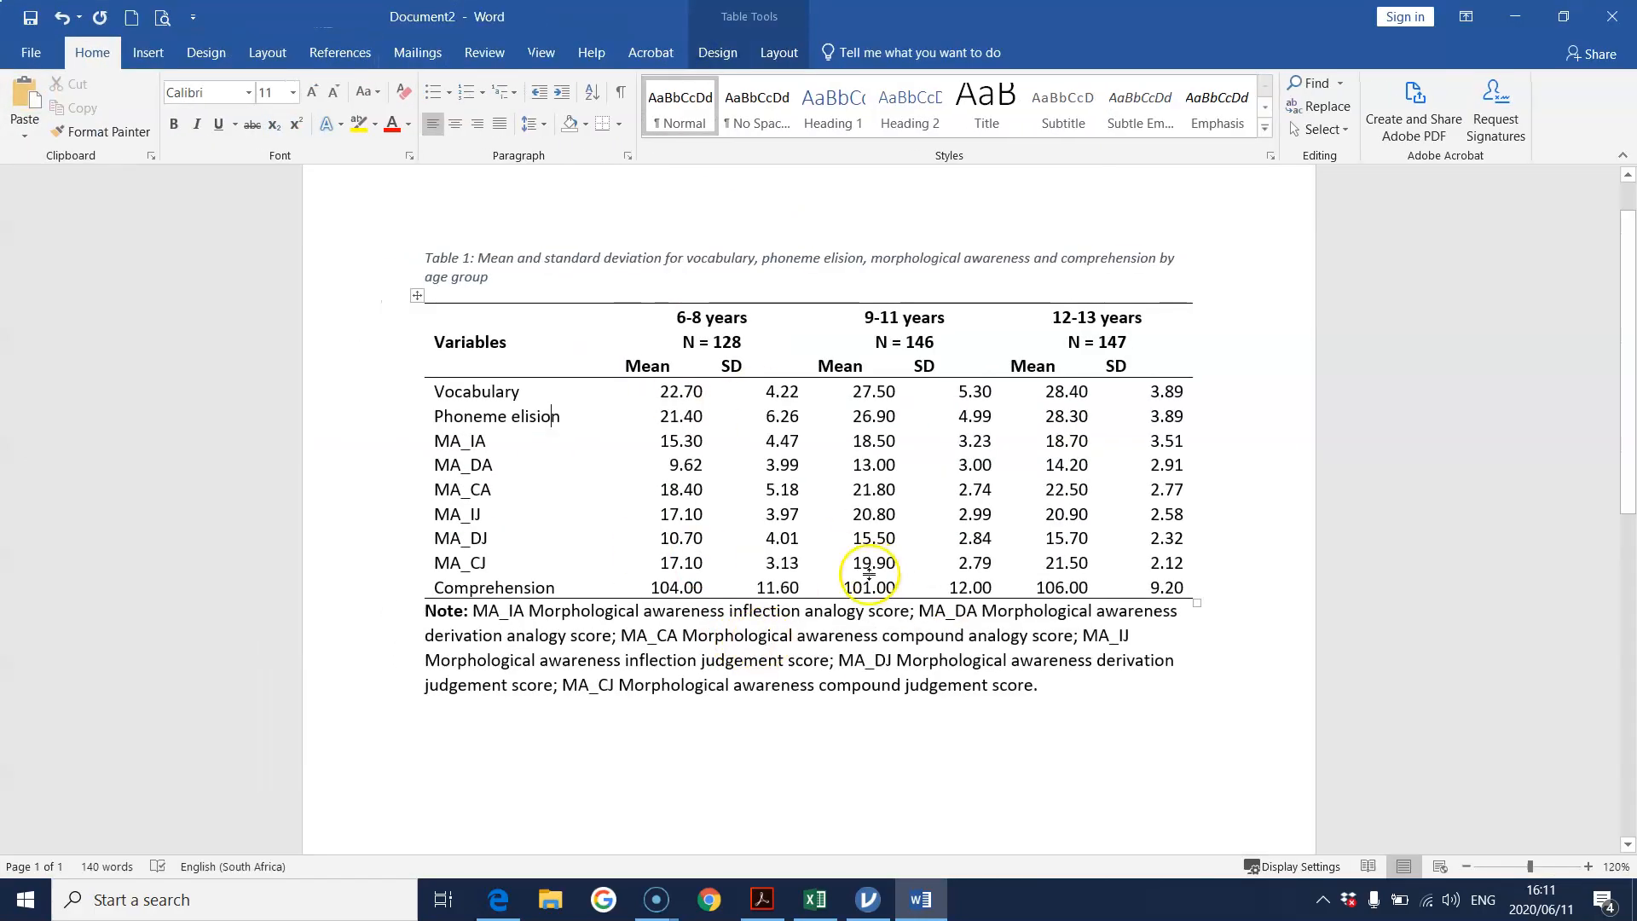
Switch between Word and jamovi to compare the finished table with the original Descriptives output, ending back in the Word document.
click(916, 901)
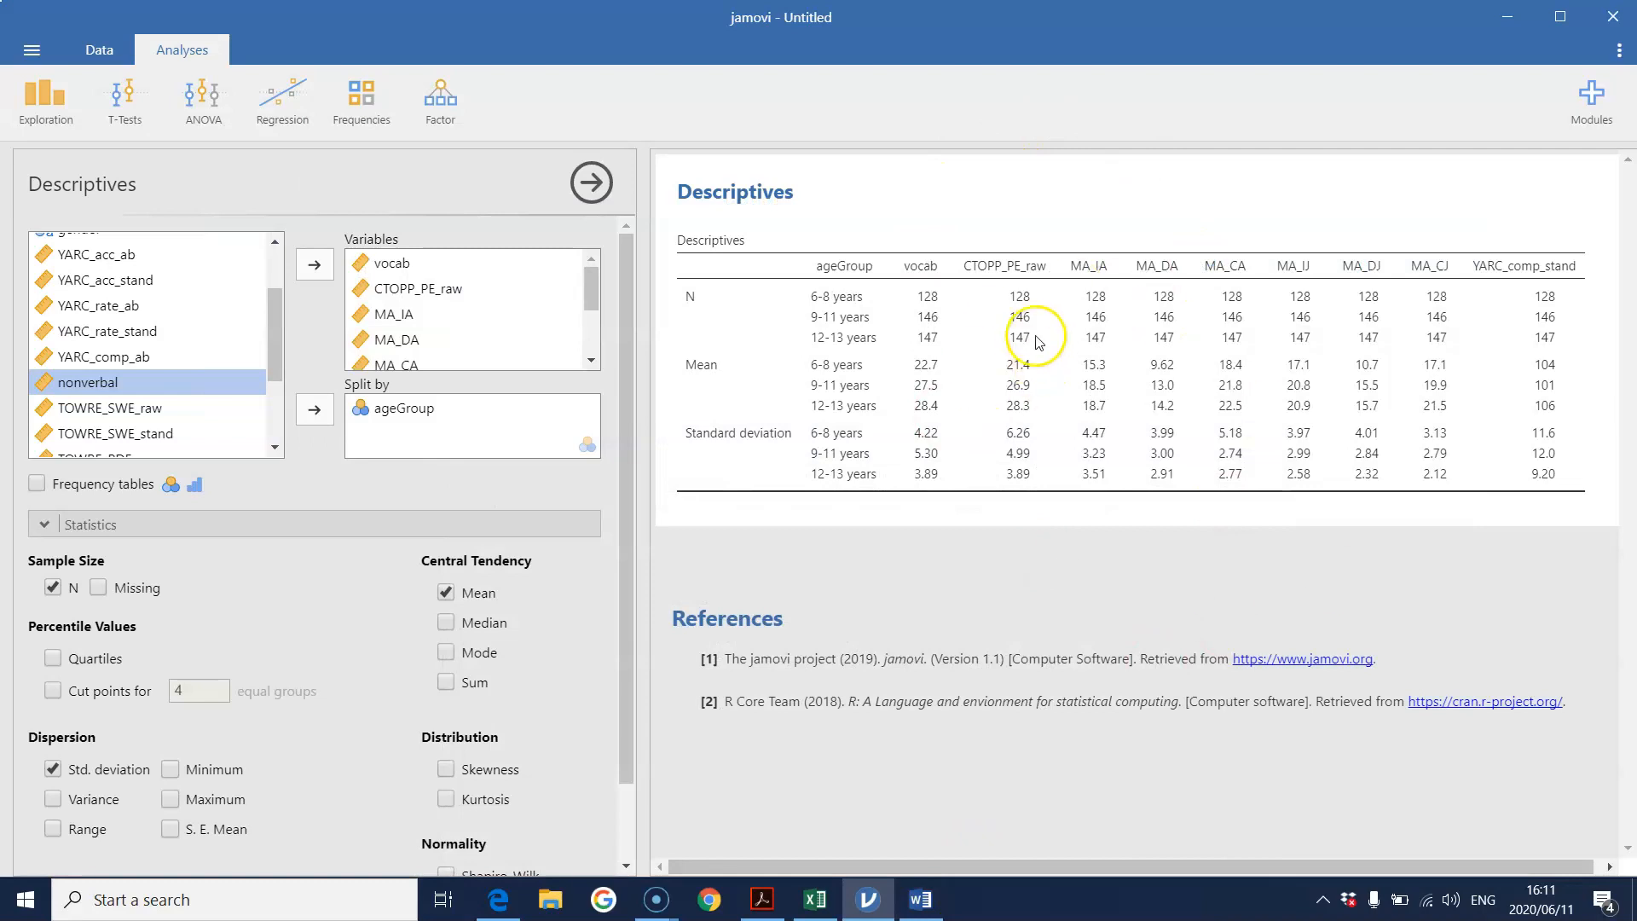
click(917, 902)
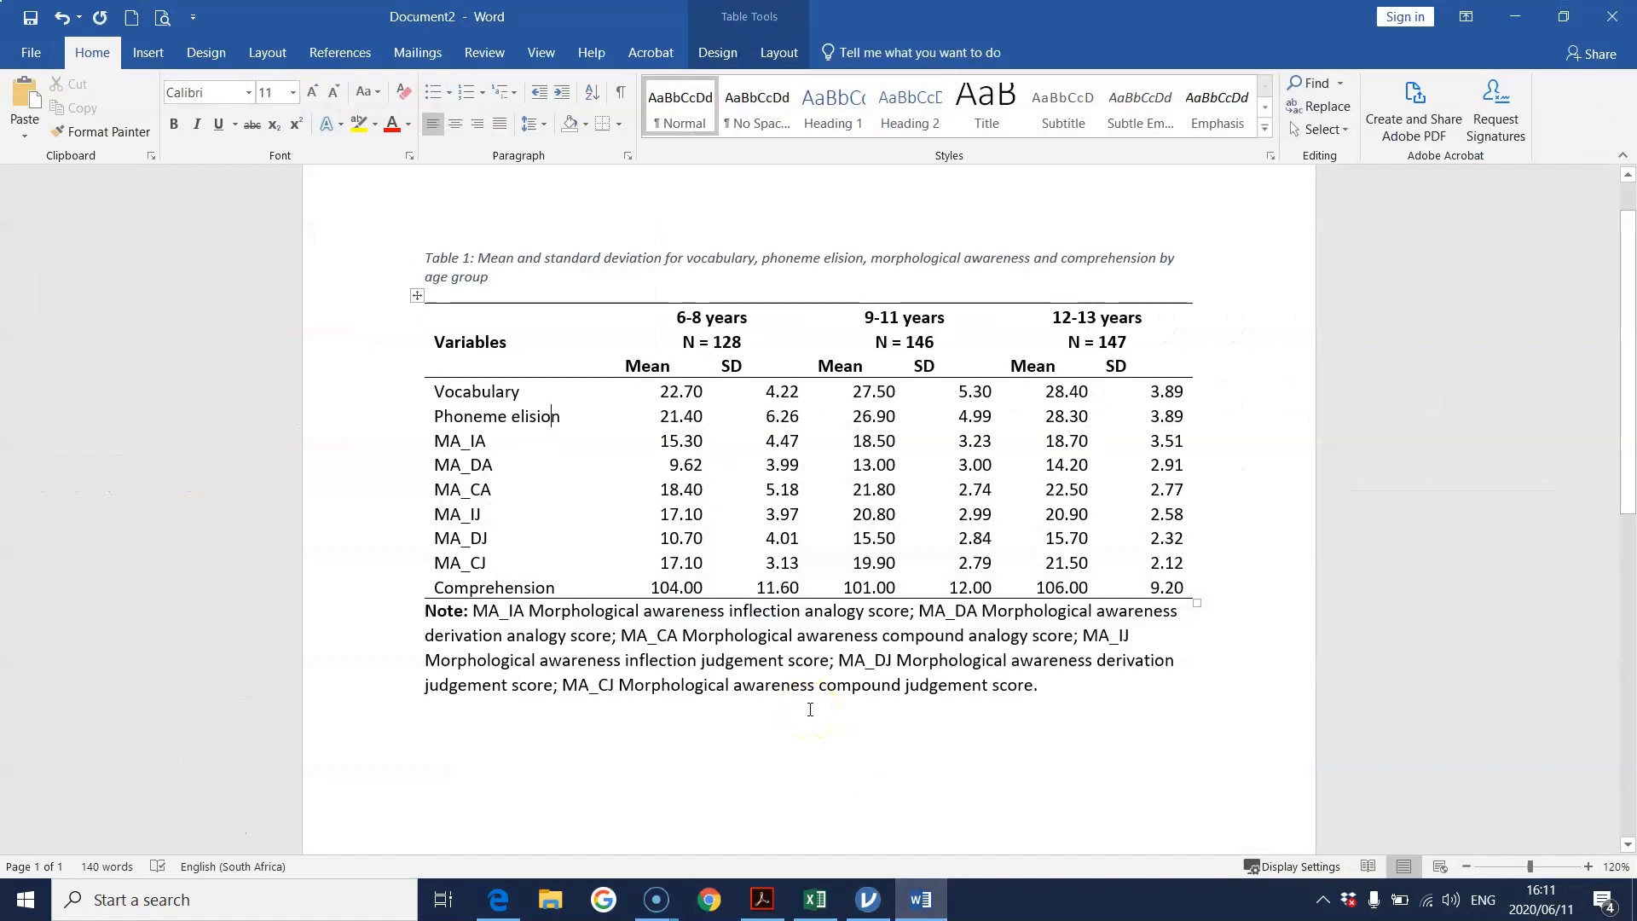
click(920, 900)
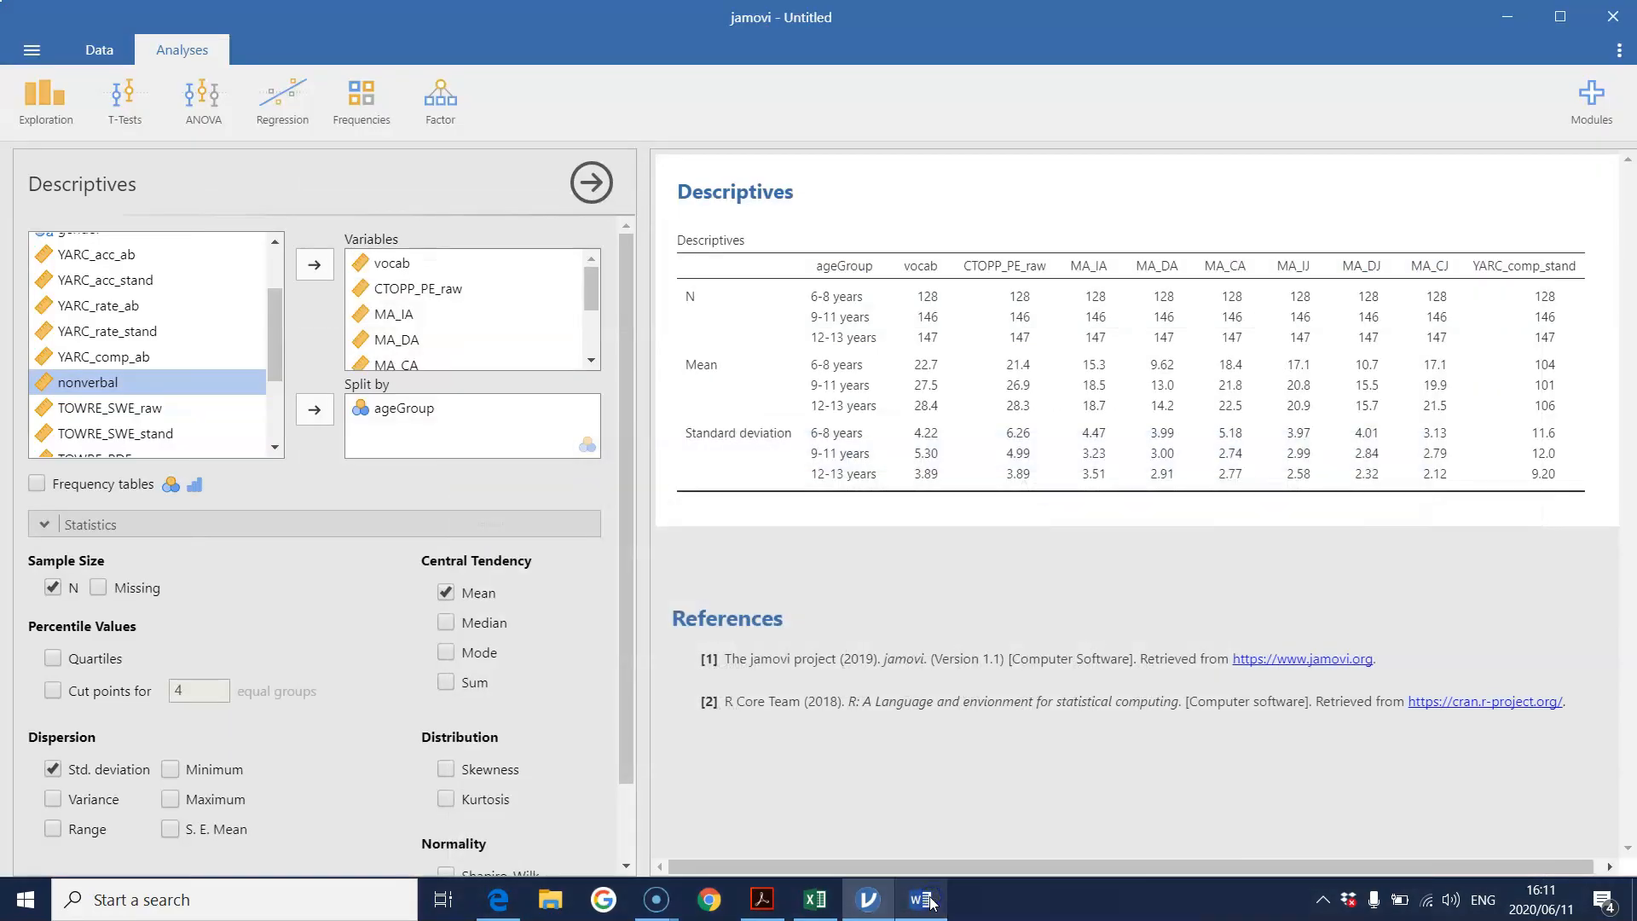
click(924, 896)
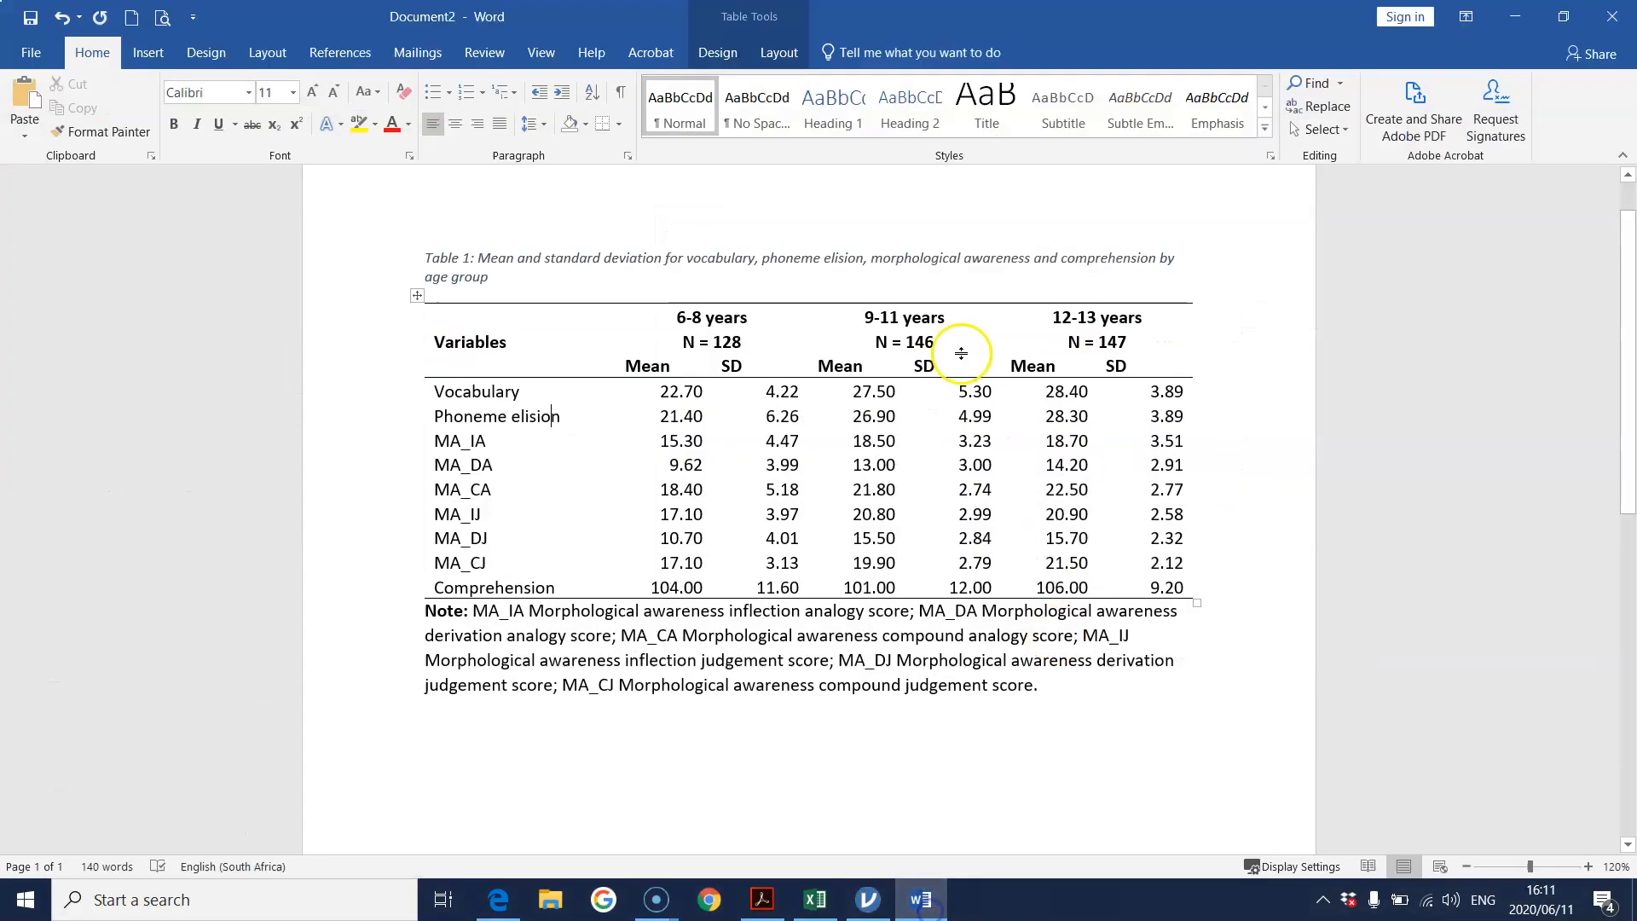